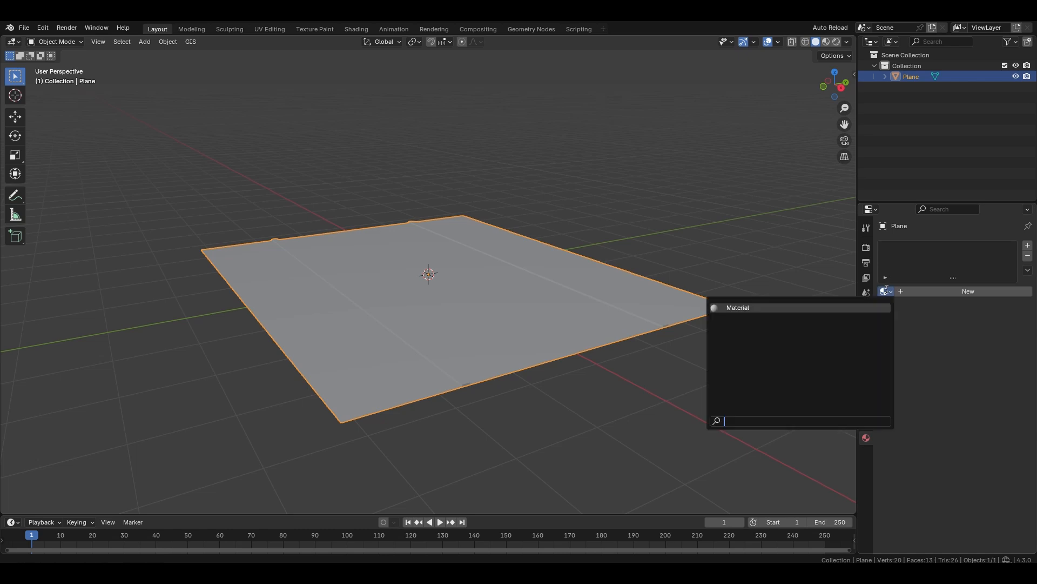
Apply the existing Material to the plane and rename it Road
click(878, 307)
double_click(935, 292)
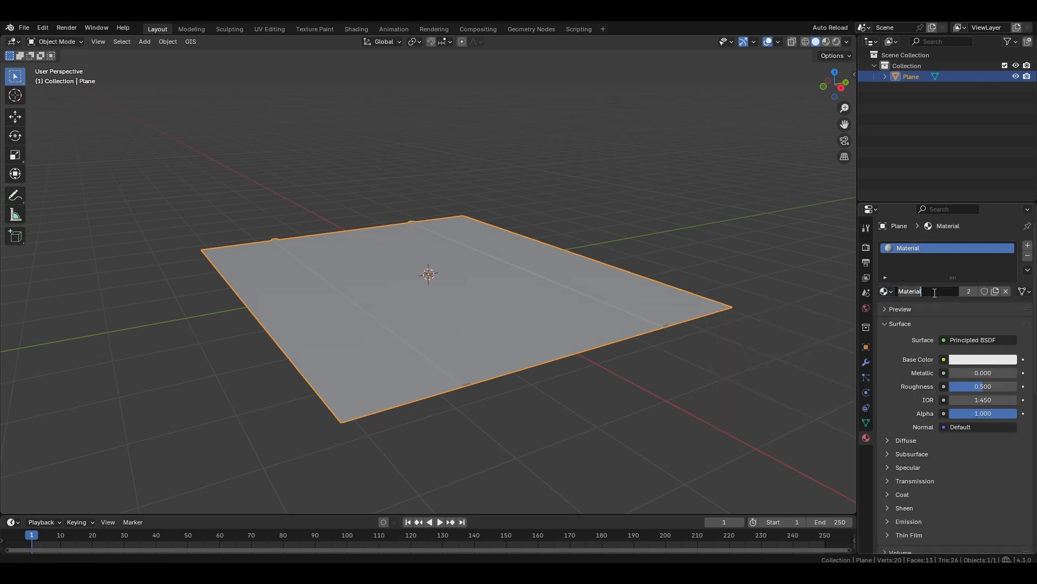
text(Road)
key(Return)
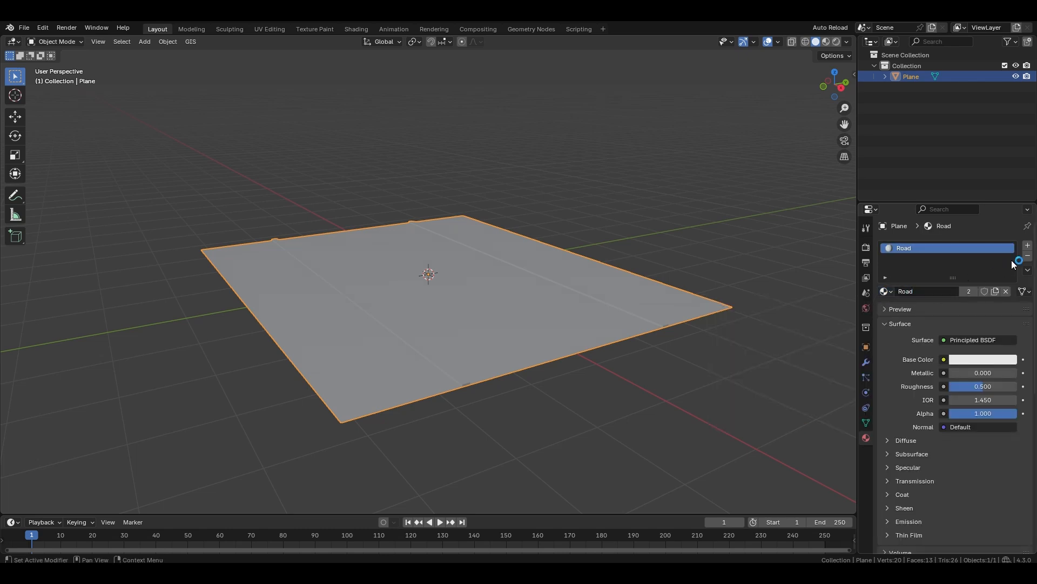
Add a second material slot to the plane with a new material named Side
click(1028, 246)
click(918, 310)
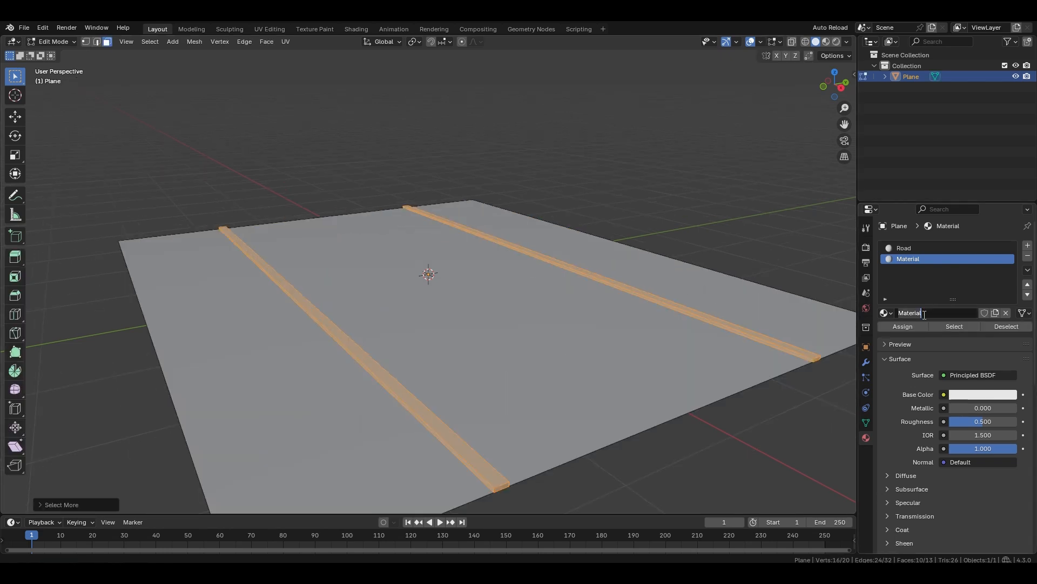
text(Side)
key(Return)
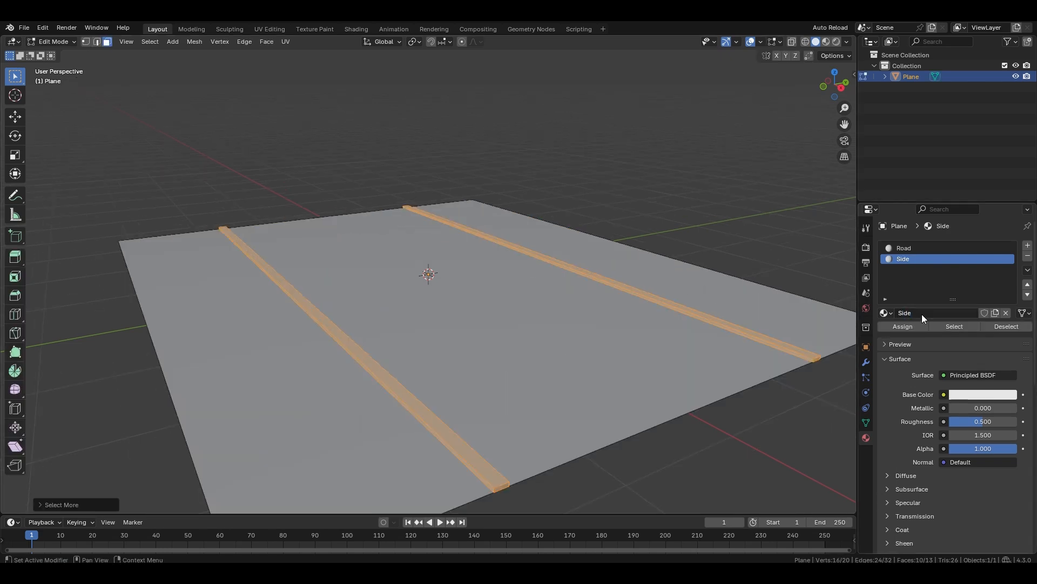
Add a third material slot with a new material named Ground
click(1027, 245)
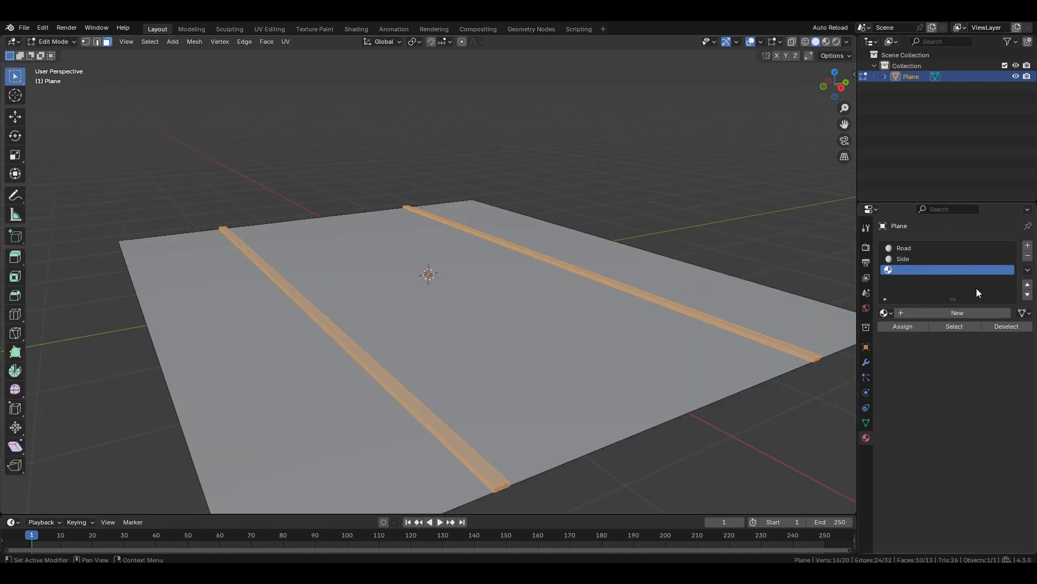
click(941, 310)
double_click(942, 312)
text(Gro)
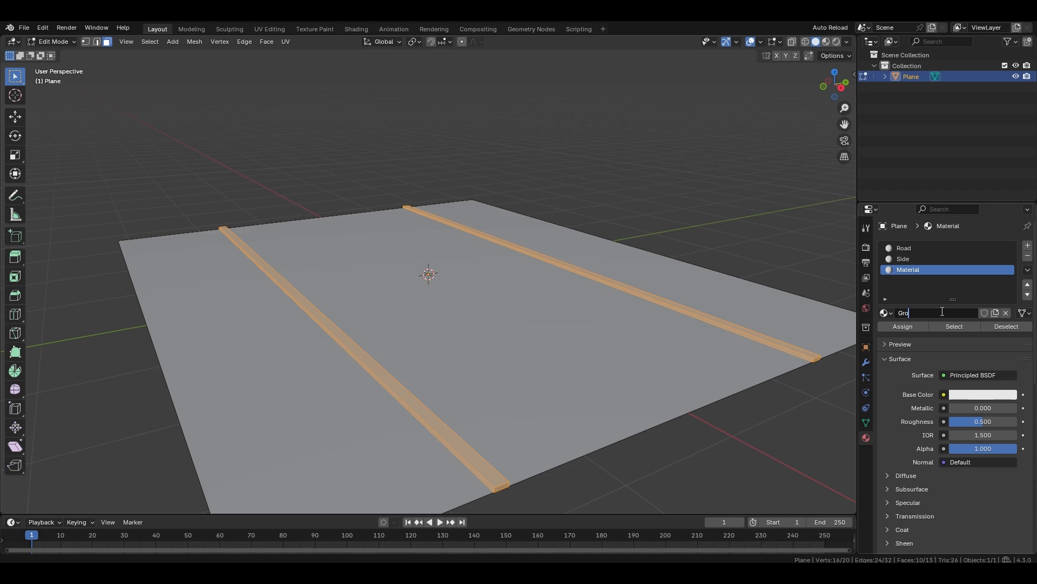
text(und)
key(Return)
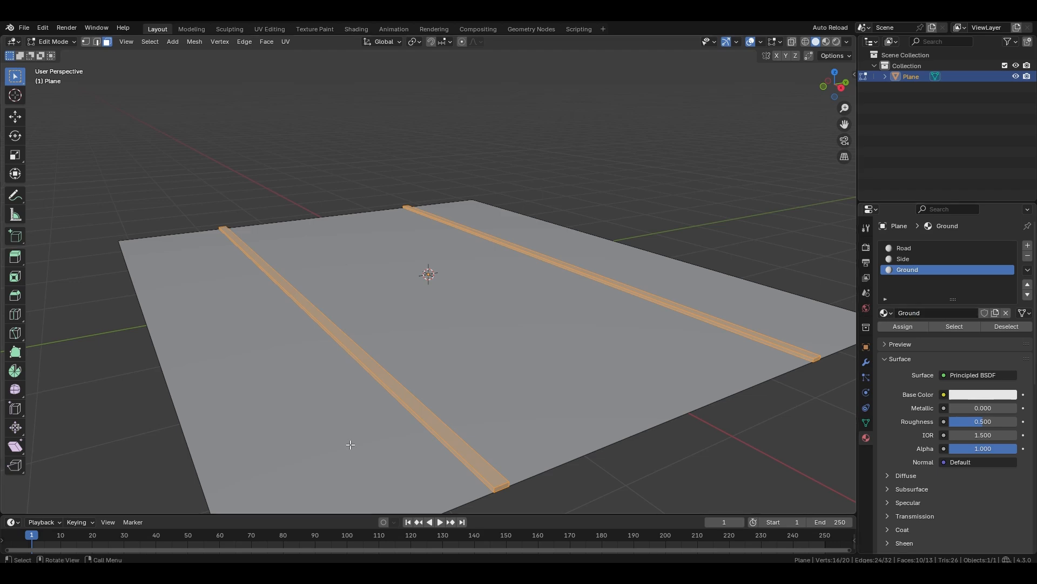
Assign the Ground material to the two wide outer faces beside the road, and return to Object Mode
click(348, 442)
shift+click(742, 306)
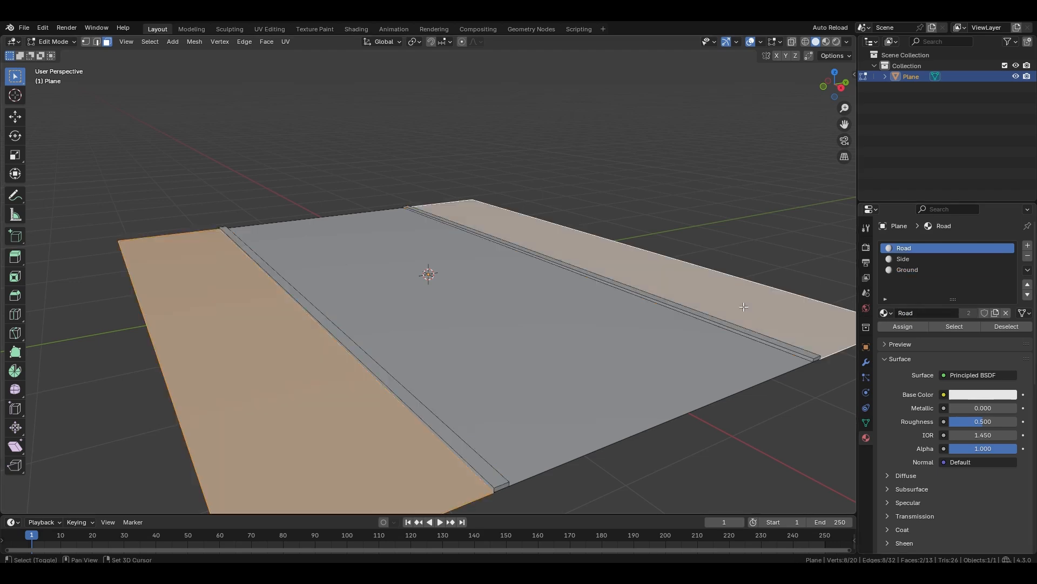
click(927, 271)
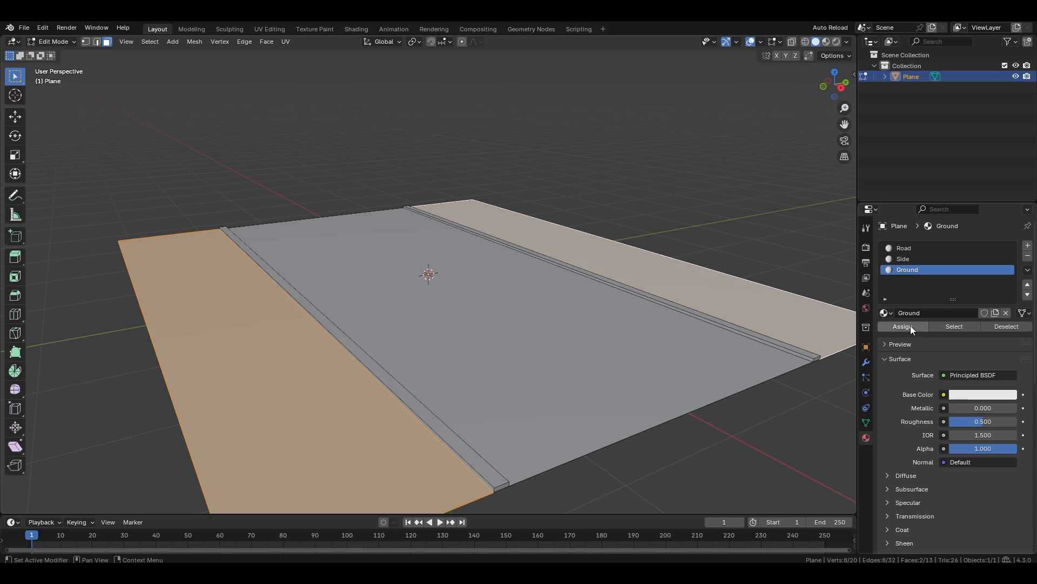
click(911, 327)
click(750, 455)
middle_drag(565, 366, 532, 378)
key(Tab)
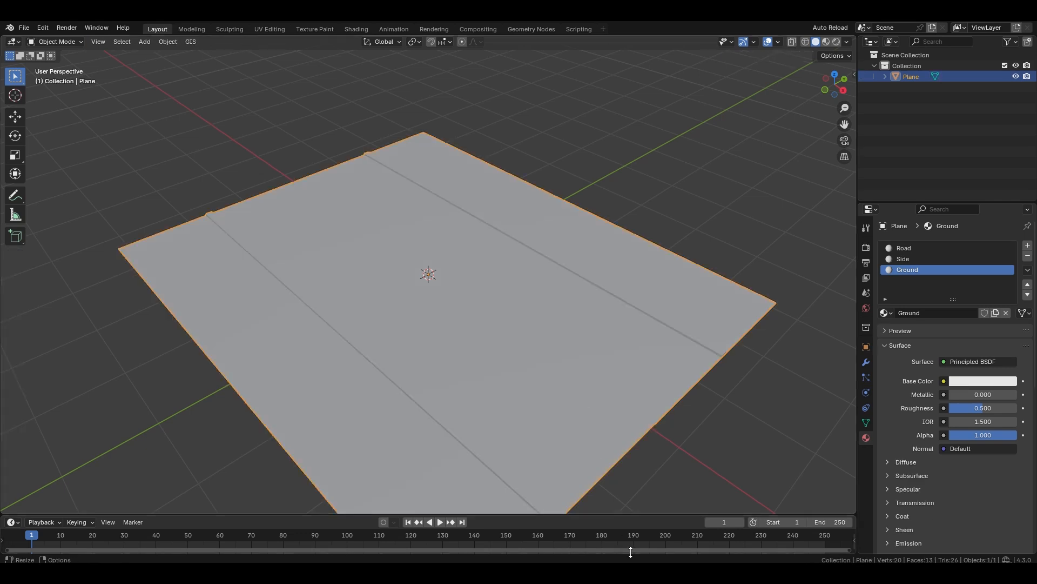
Remove the timeline area and split the 3D viewport into two side-by-side areas of about equal width
right_click(625, 513)
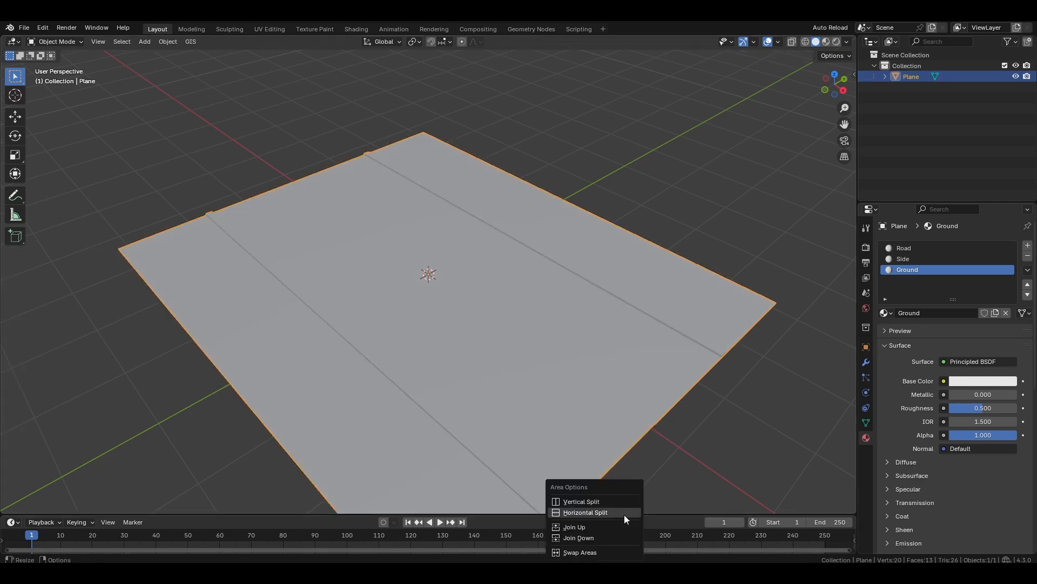
click(621, 535)
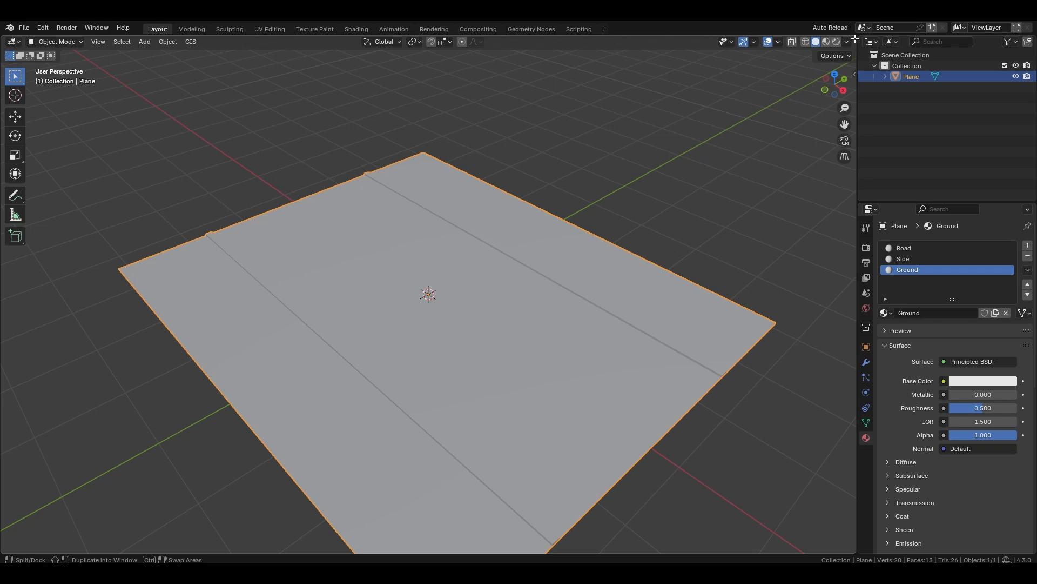
drag(854, 39, 419, 292)
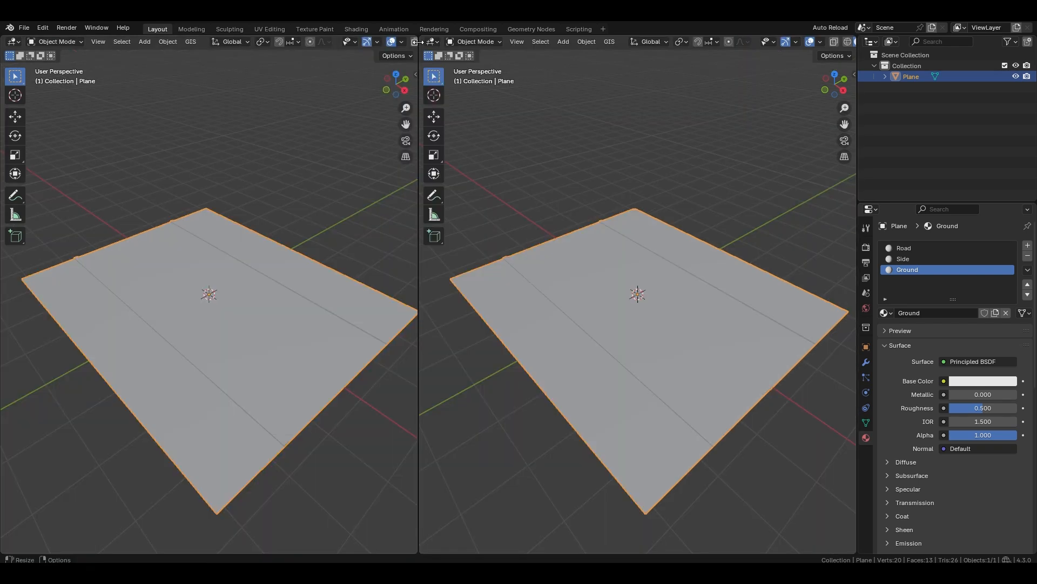
Turn the second viewport area into a Shader Editor and hide its sidebar
click(432, 42)
click(460, 142)
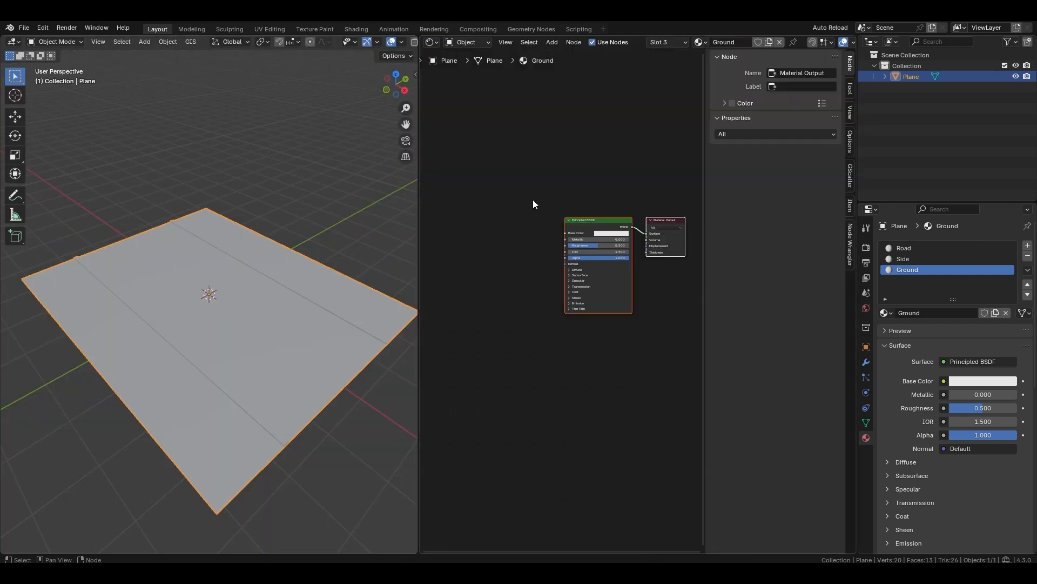
key(n)
Load the Asphalt017 color, displacement, roughness and NormalGL maps from Broken Road into the Road material with Node Wrangler's Principled Texture Setup
click(924, 247)
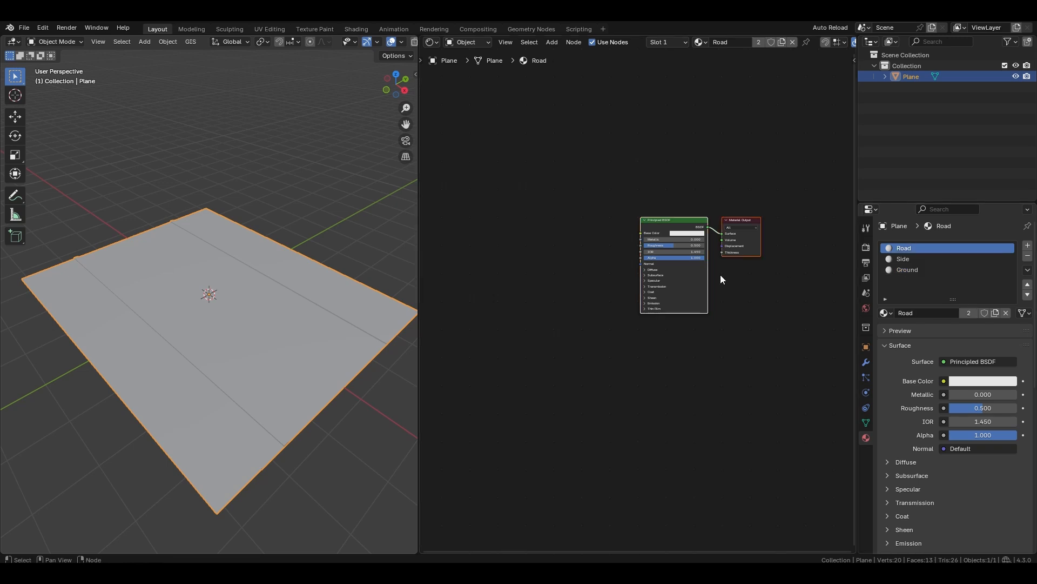
scroll(721, 276, up, 3)
middle_drag(231, 386, 287, 382)
shift+middle_drag(254, 301, 263, 320)
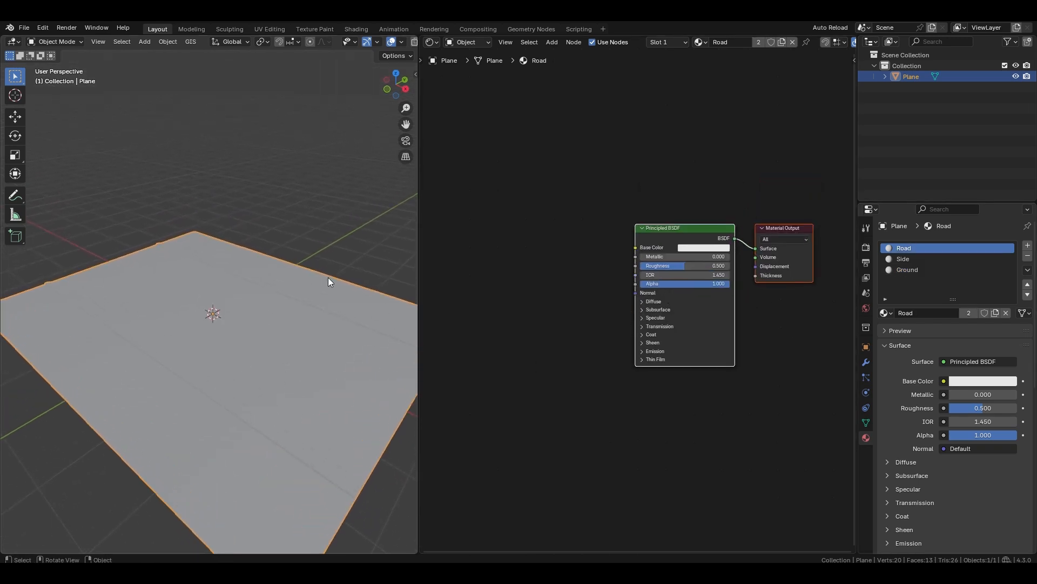
scroll(708, 226, up, 7)
middle_drag(708, 226, 663, 277)
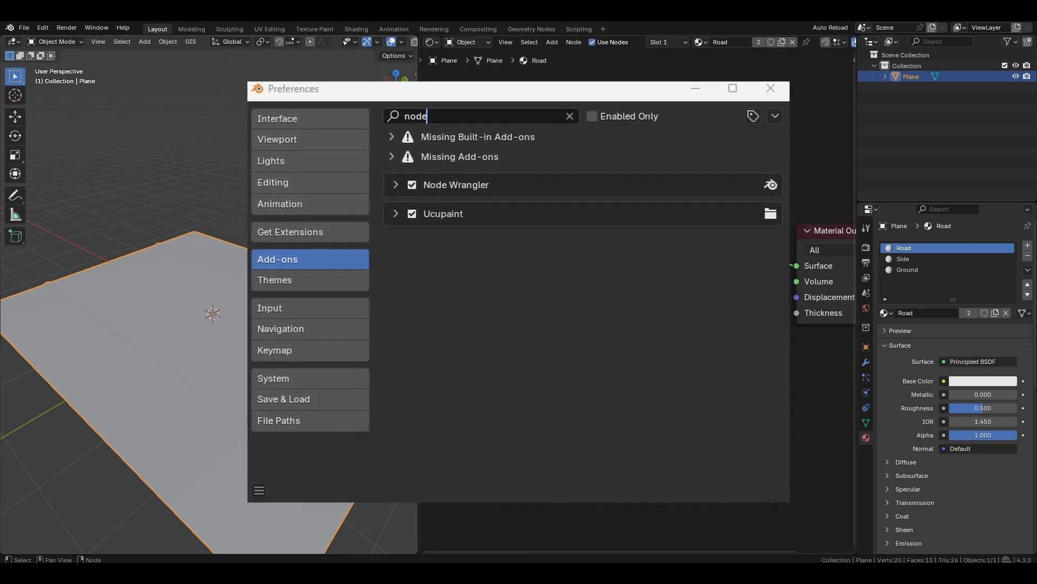
middle_drag(618, 168, 619, 191)
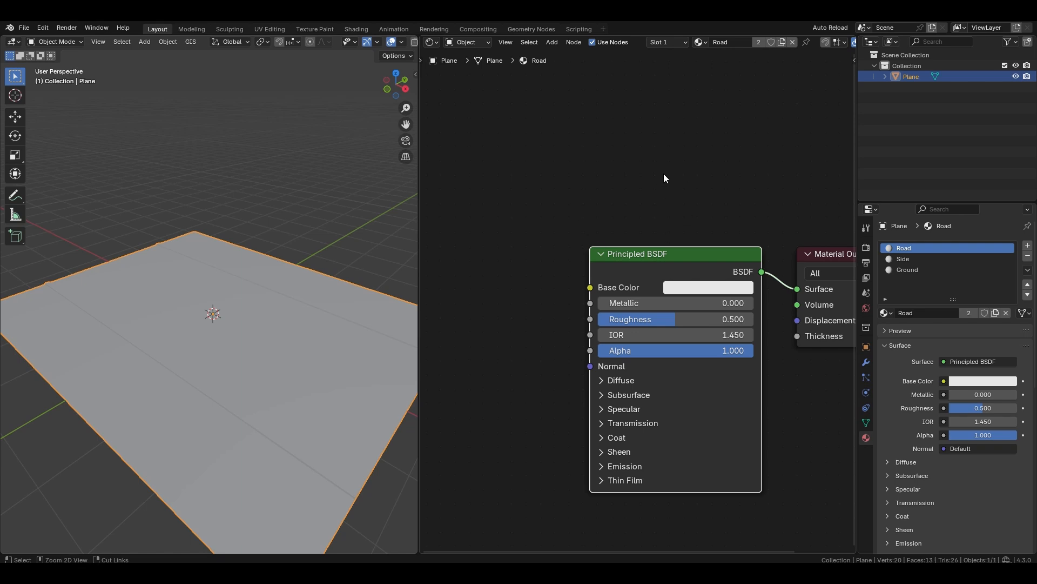
key(ctrl+shift+t)
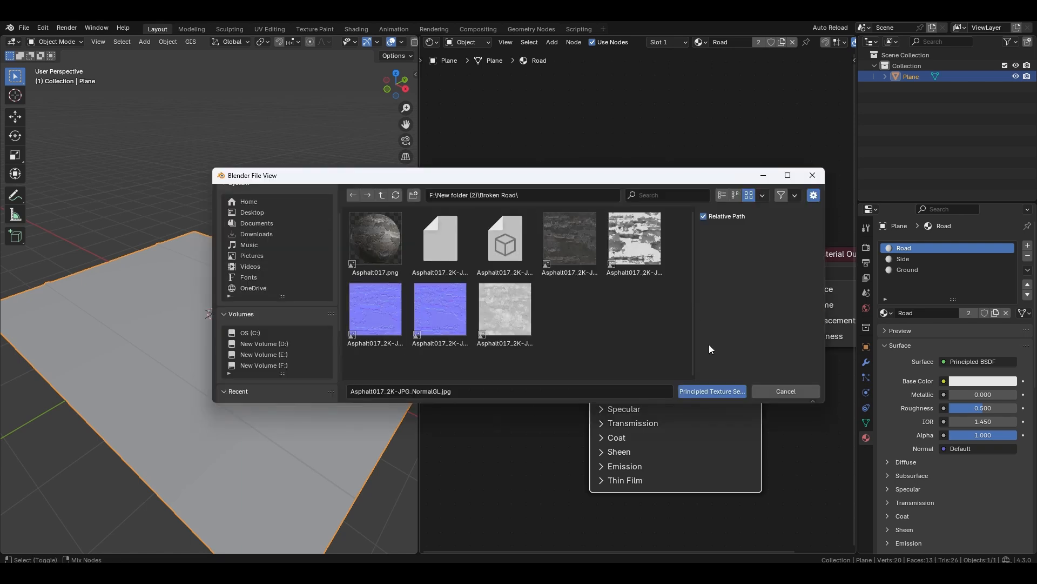
shift+click(573, 246)
shift+click(637, 250)
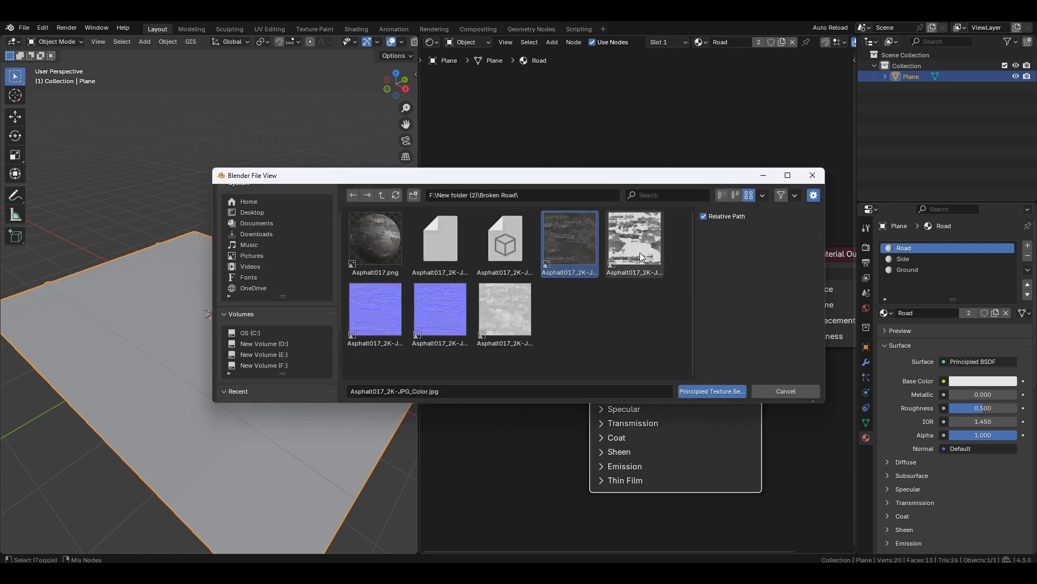
shift+click(493, 316)
shift+click(452, 316)
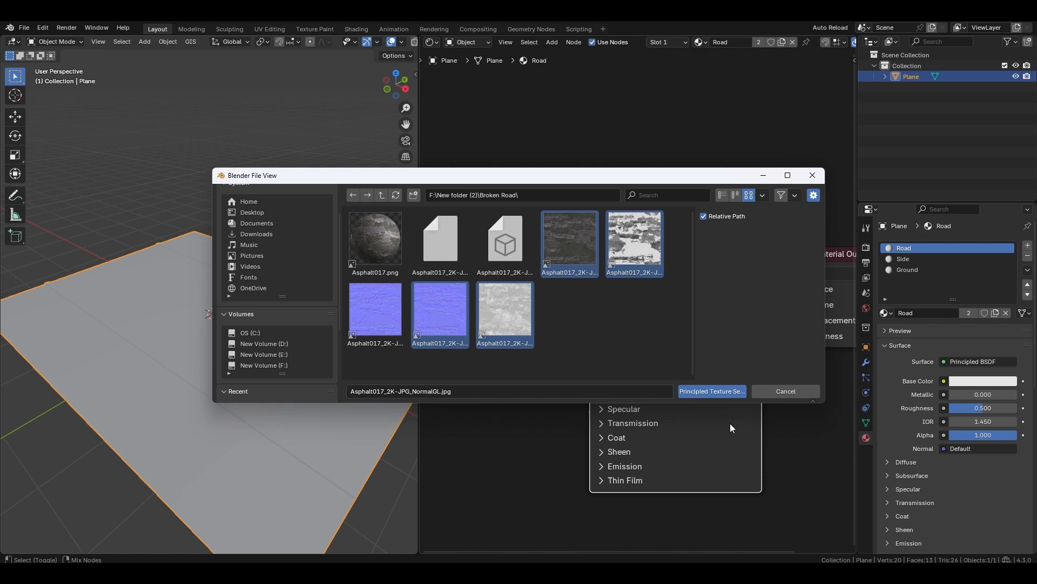
click(724, 391)
Switch the 3D viewport to Material Preview shading
key(z)
click(240, 288)
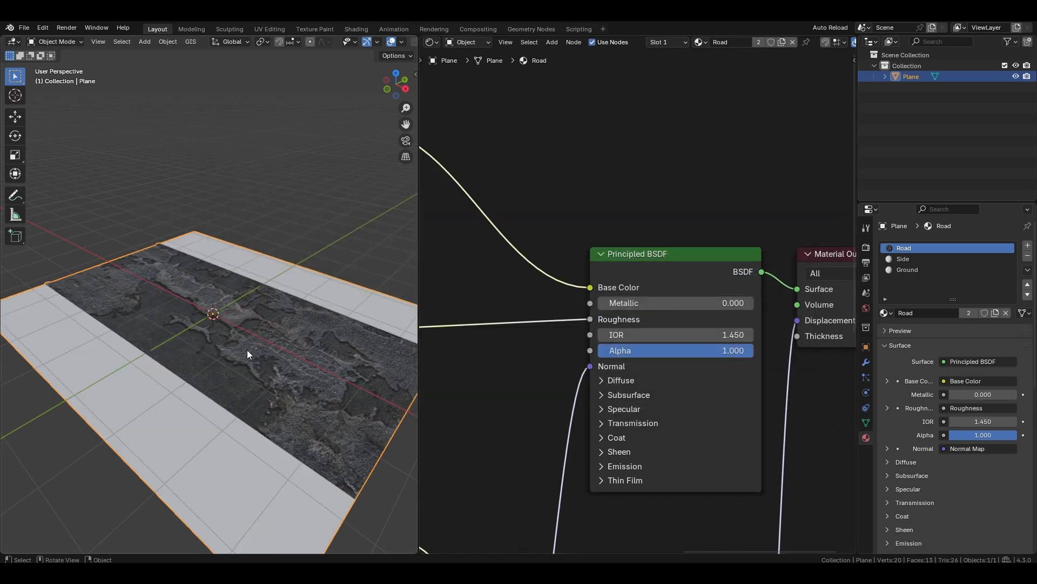
shift+scroll(679, 409, down, 3)
Load the Concrete012_4K-JPG color, displacement, roughness and NormalGL maps into the Side material with Principled Texture Setup
click(902, 259)
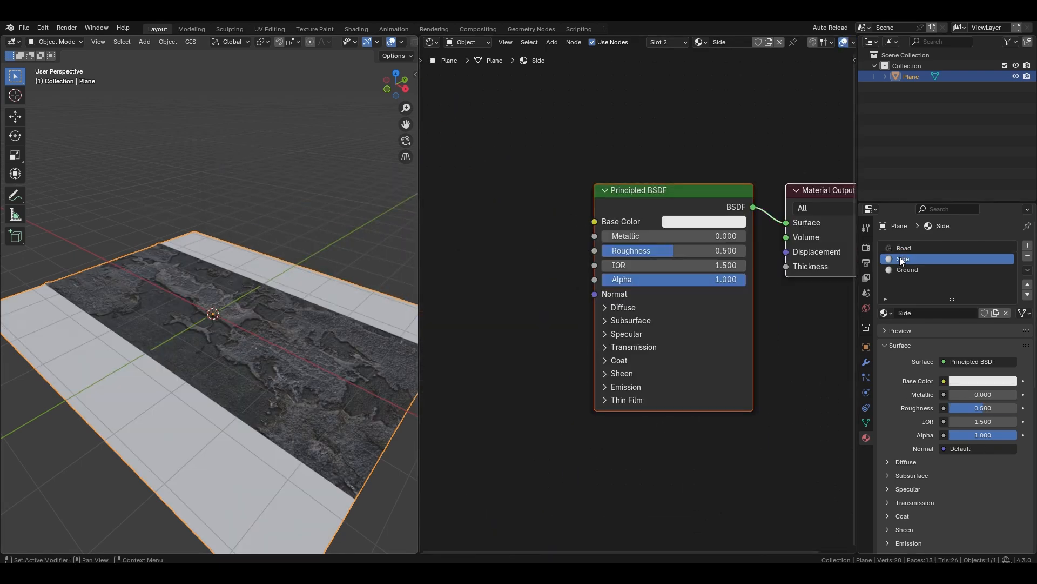
click(651, 198)
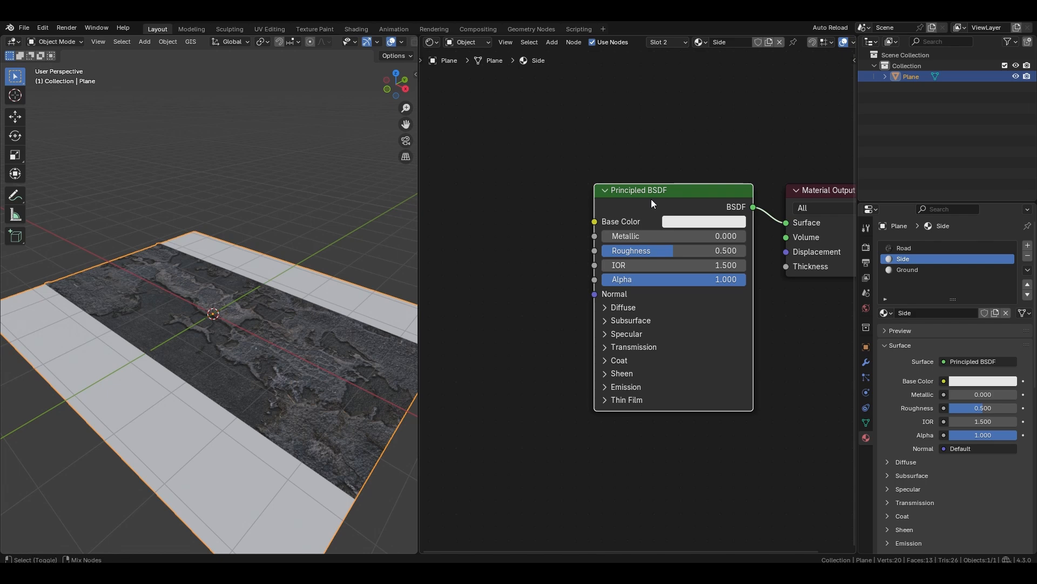
key(ctrl+shift+t)
click(381, 195)
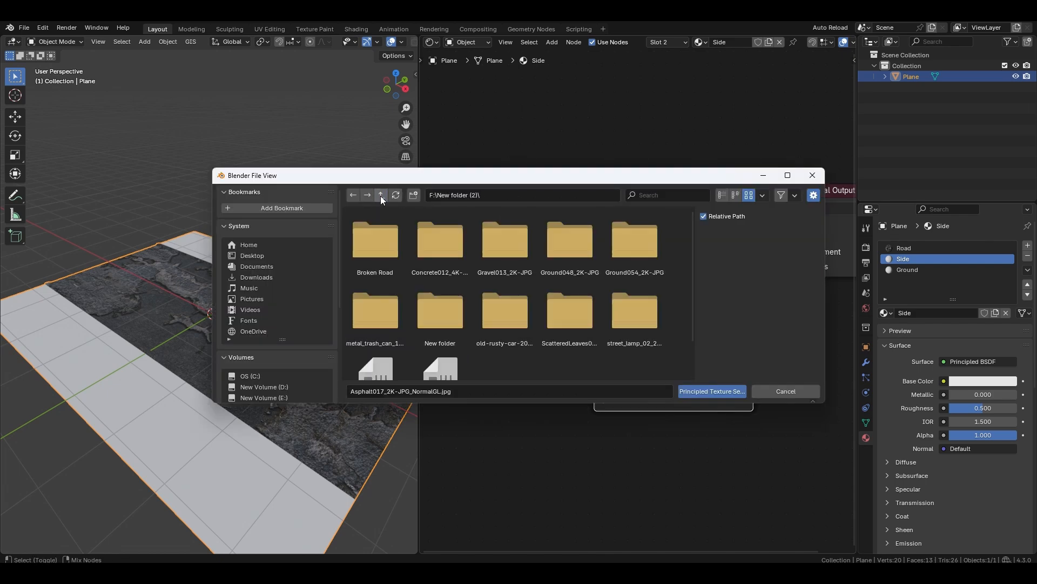
double_click(443, 248)
click(635, 243)
ctrl+click(573, 245)
ctrl+click(508, 309)
ctrl+click(452, 305)
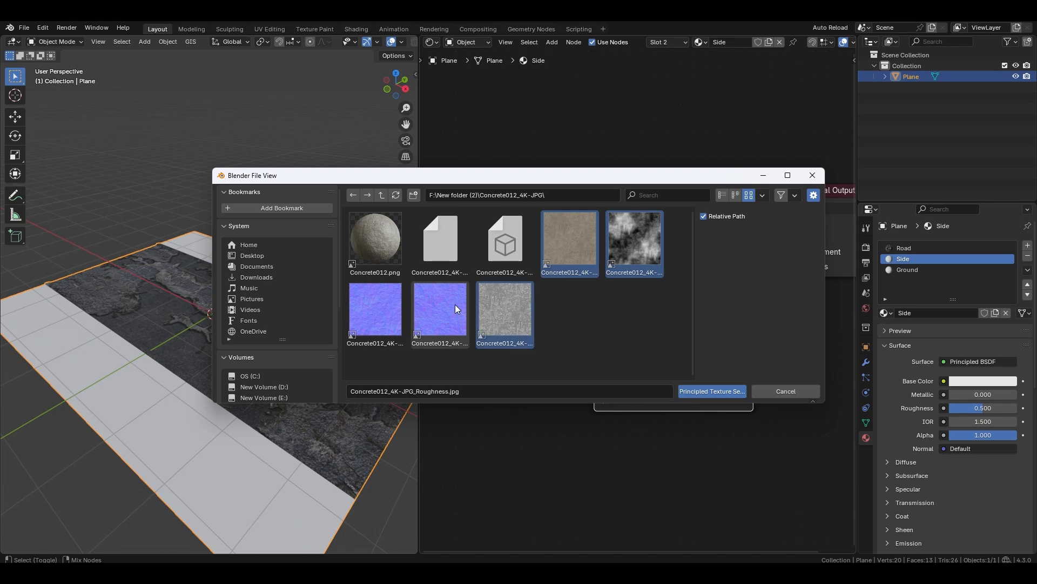
click(702, 388)
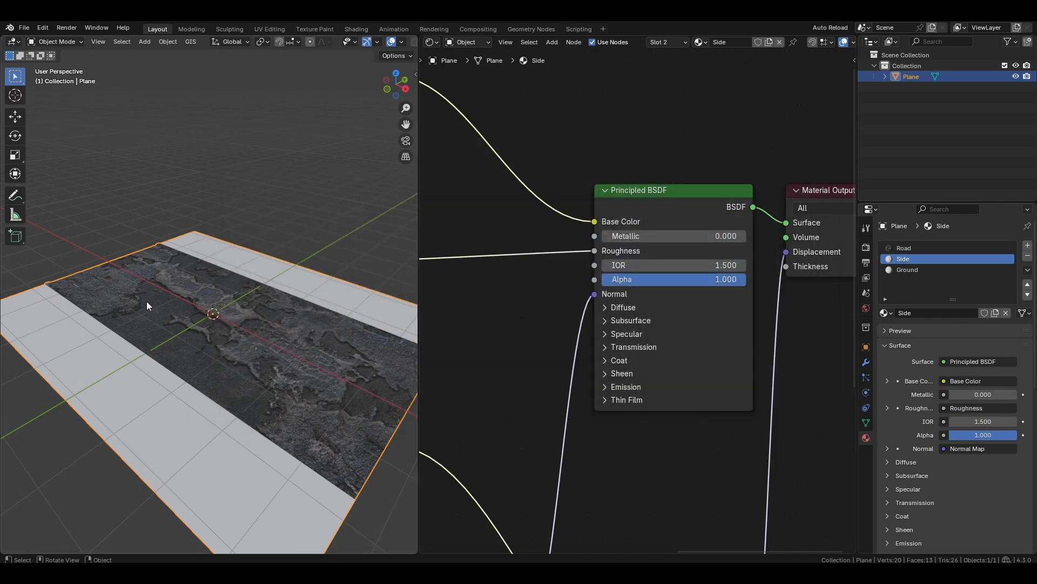
Unwrap all faces of the plane with Smart UV Project at its default settings, and return to Object Mode
key(Tab)
key(u)
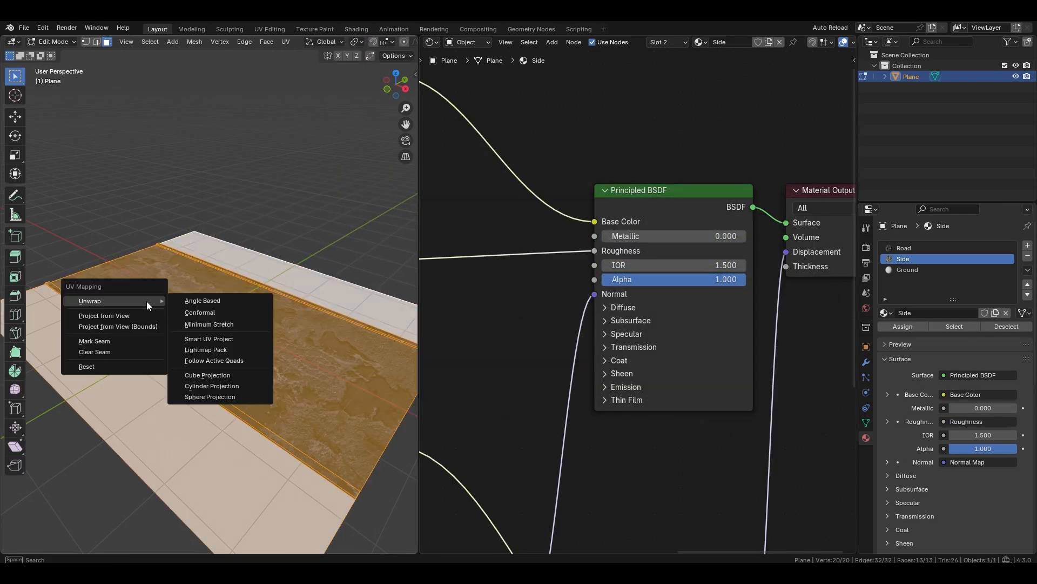
click(198, 338)
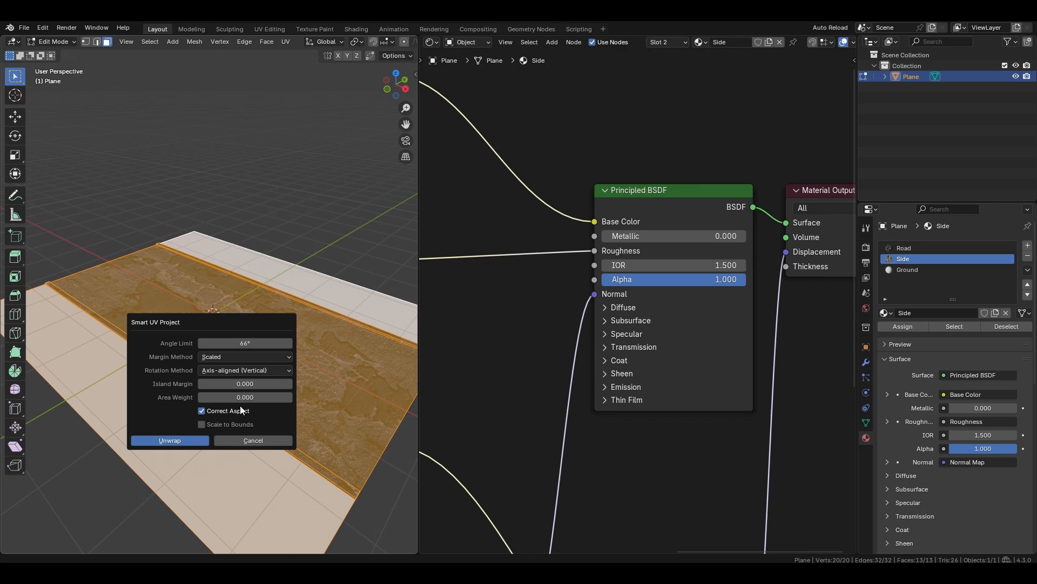
click(186, 439)
key(Tab)
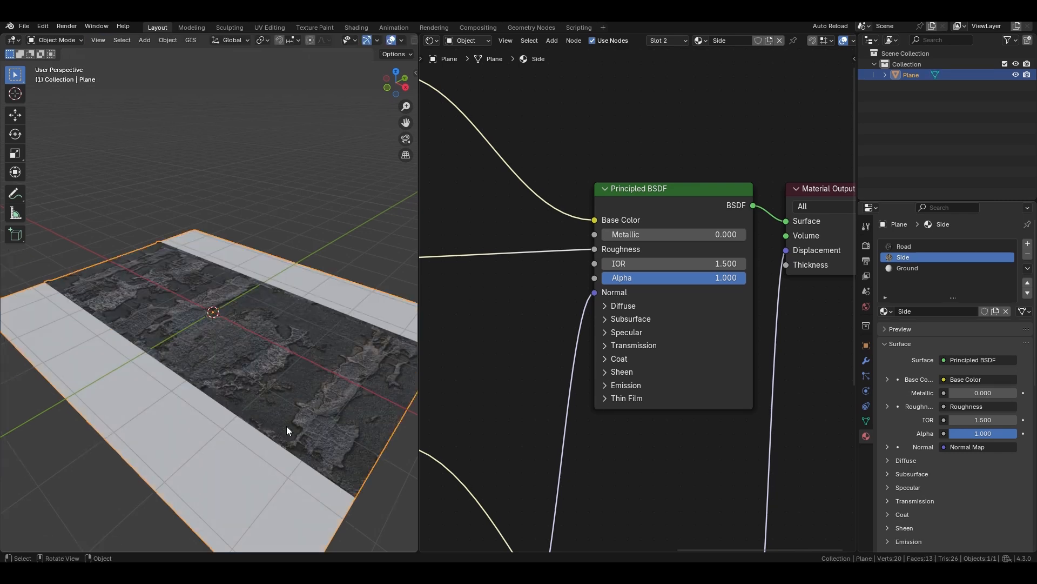
In Edit Mode, select the top faces of both curbs and grow the selection to the adjoining curb faces
scroll(286, 426, up, 4)
key(Tab)
click(313, 443)
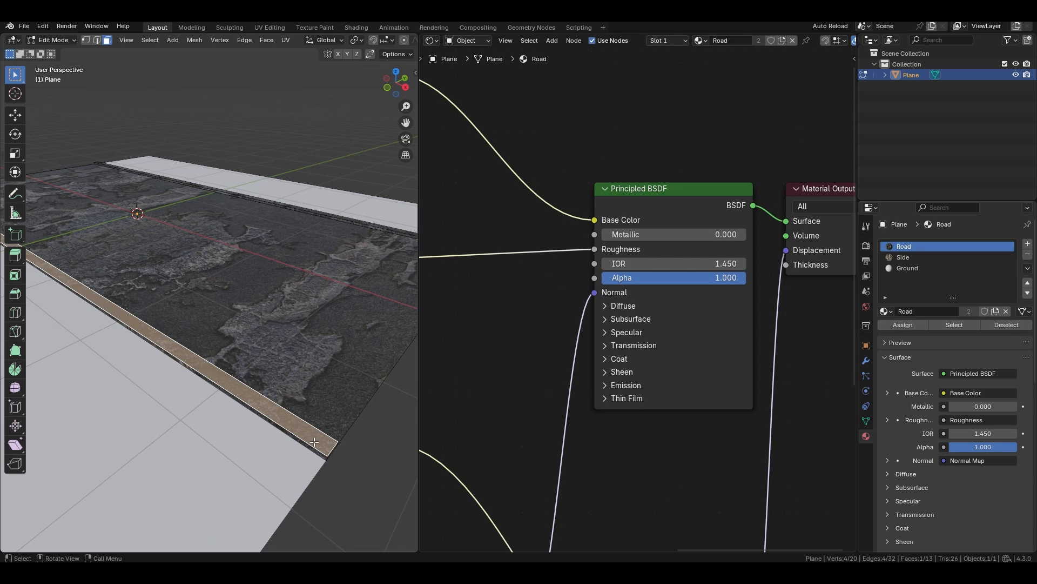
middle_drag(249, 324, 354, 397)
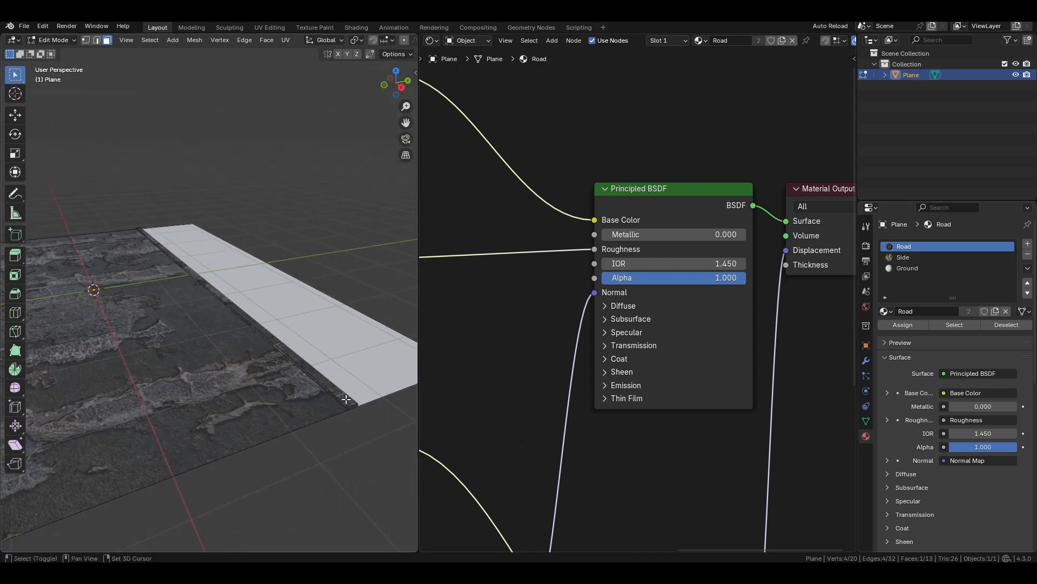
shift+click(346, 399)
shift+middle_drag(227, 389, 271, 353)
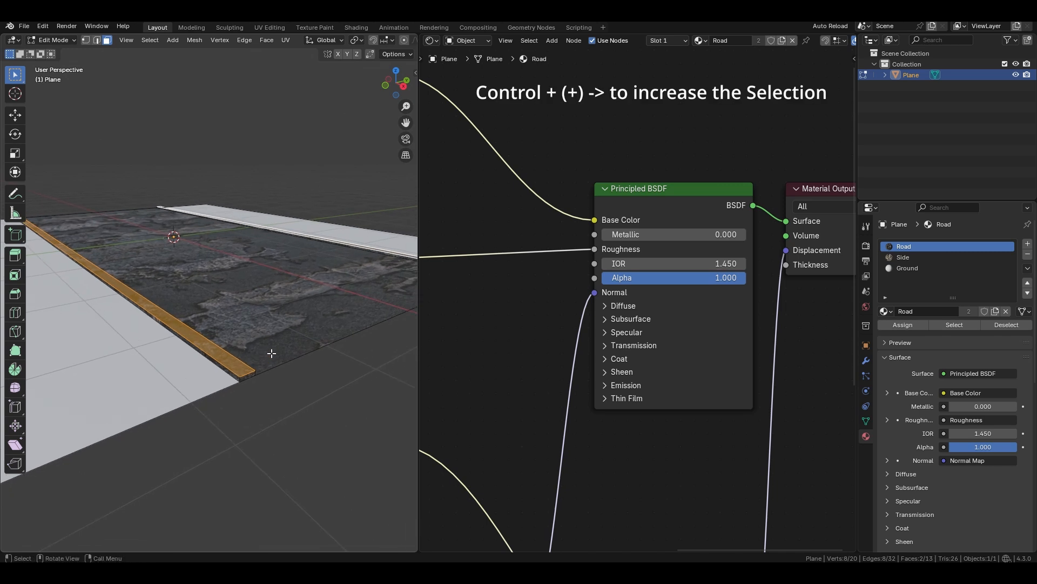
key(ctrl+KP_Add)
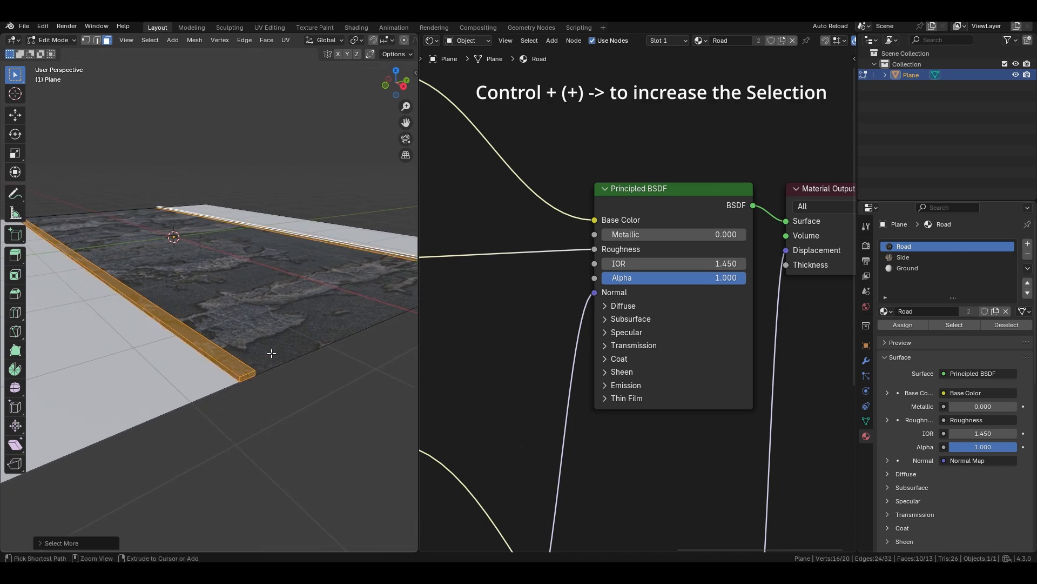
Assign the Side material to the selected curb faces, deselect everything and return to Object Mode
click(953, 256)
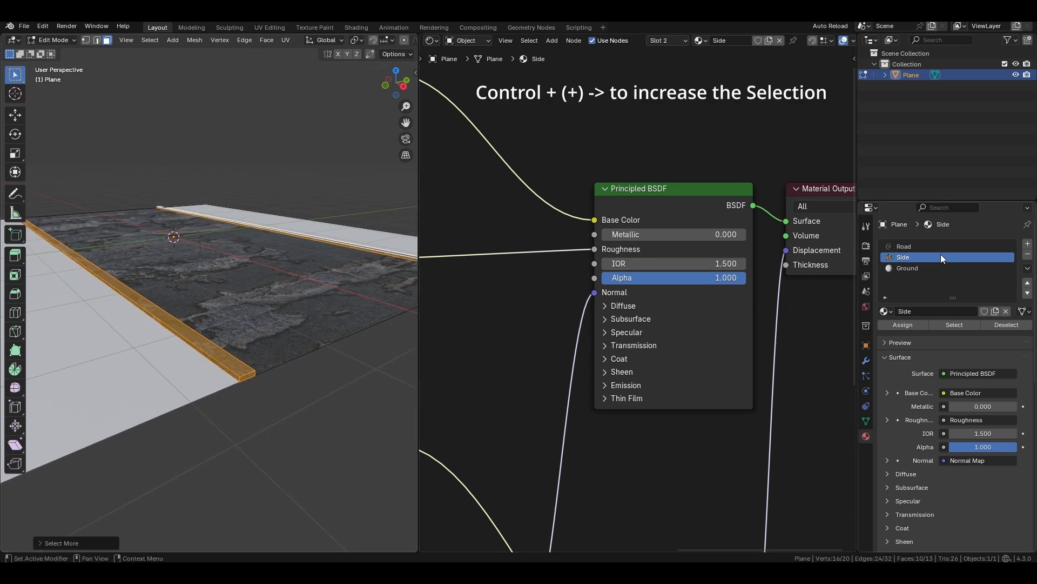
click(250, 436)
middle_drag(255, 409, 269, 431)
key(a)
key(alt+a)
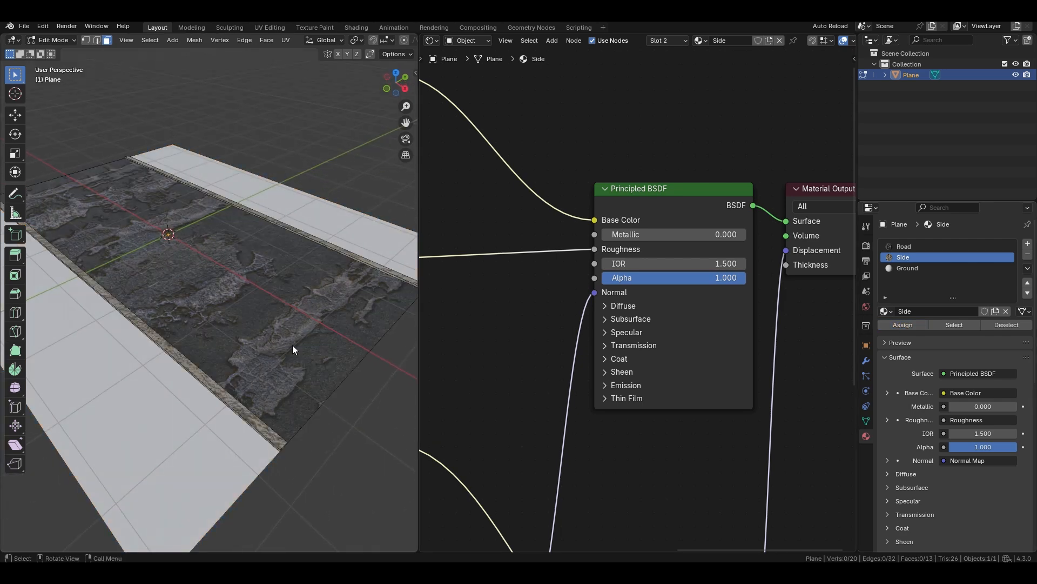
key(Tab)
Set the Displacement node's scale in the Side material to 0.01
middle_drag(630, 527, 605, 185)
scroll(675, 375, up, 2)
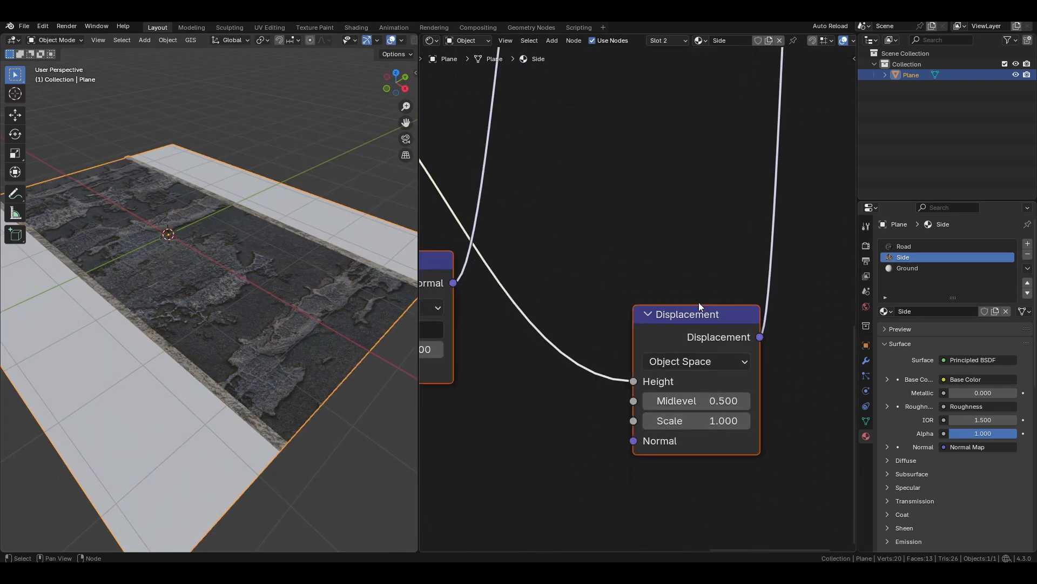
click(709, 426)
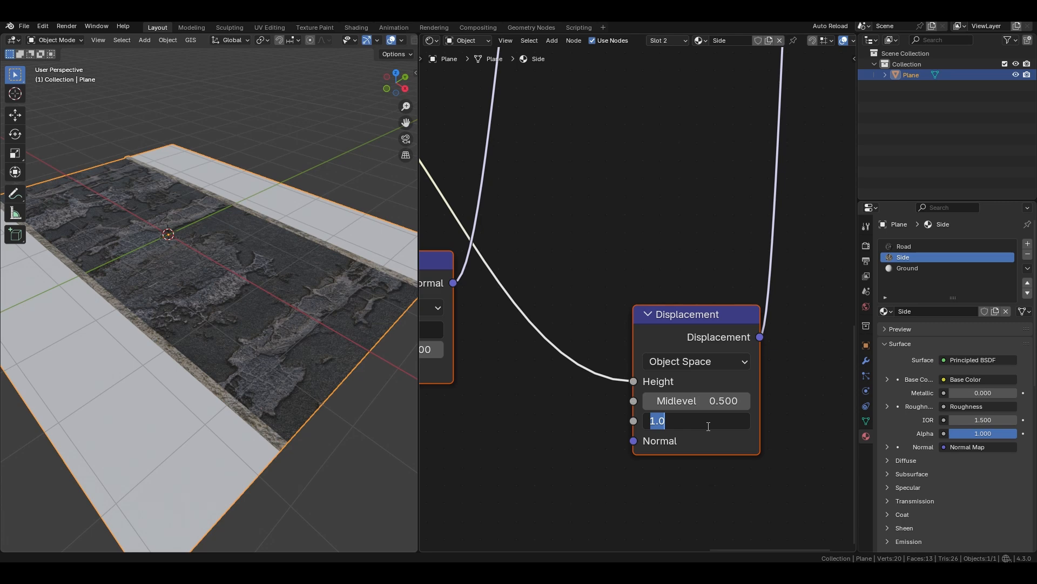
text(.01)
key(Return)
Set the Side material's Mapping scale to 2 on X, Y and Z, and switch to the Road material
middle_drag(523, 288, 769, 524)
middle_drag(510, 323, 912, 395)
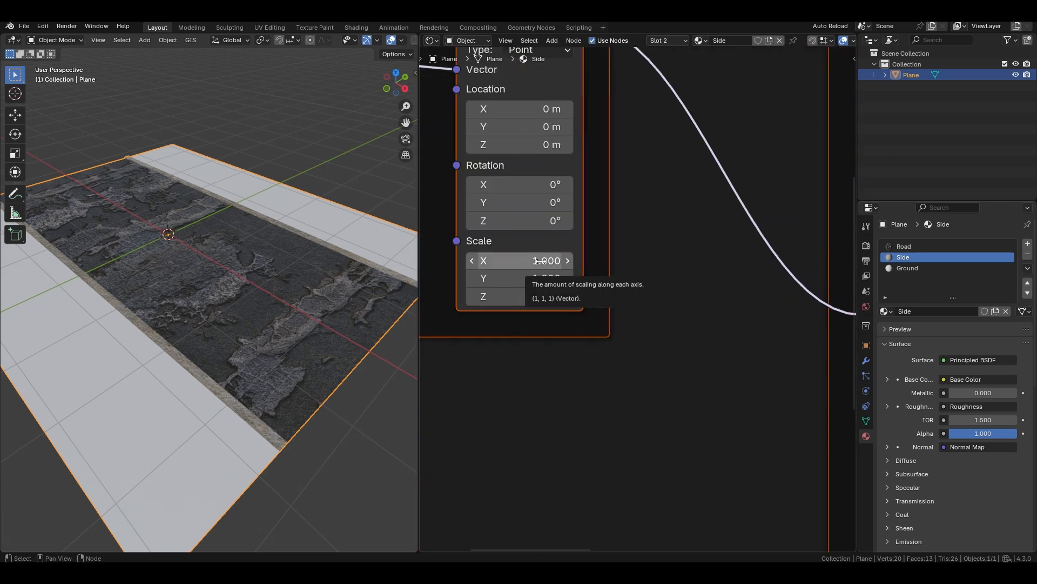
mouse_move(541, 260)
mouse_down()
mouse_move(541, 296)
mouse_move(536, 260)
mouse_up()
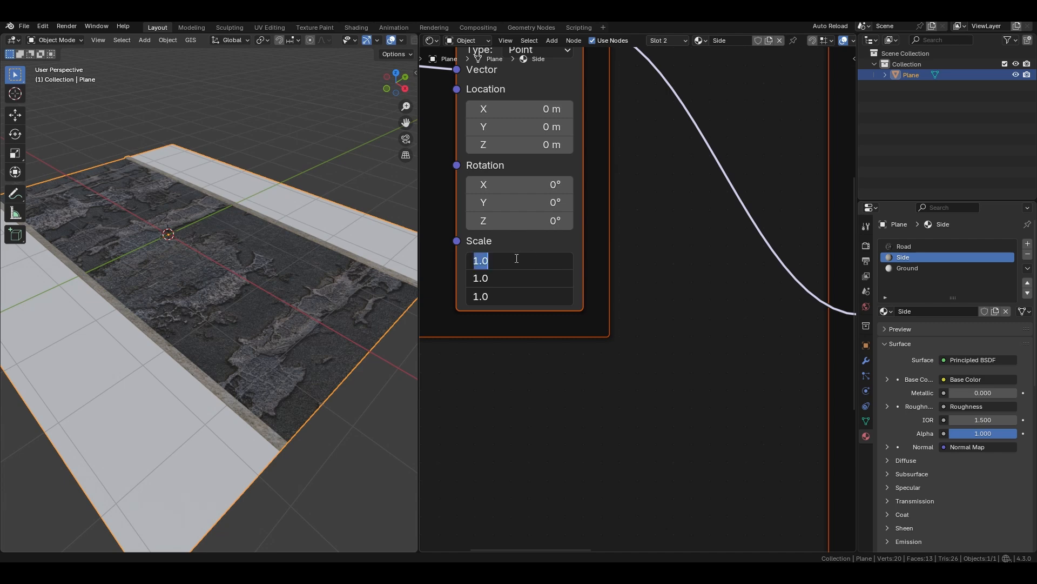
text(2)
key(Return)
click(904, 246)
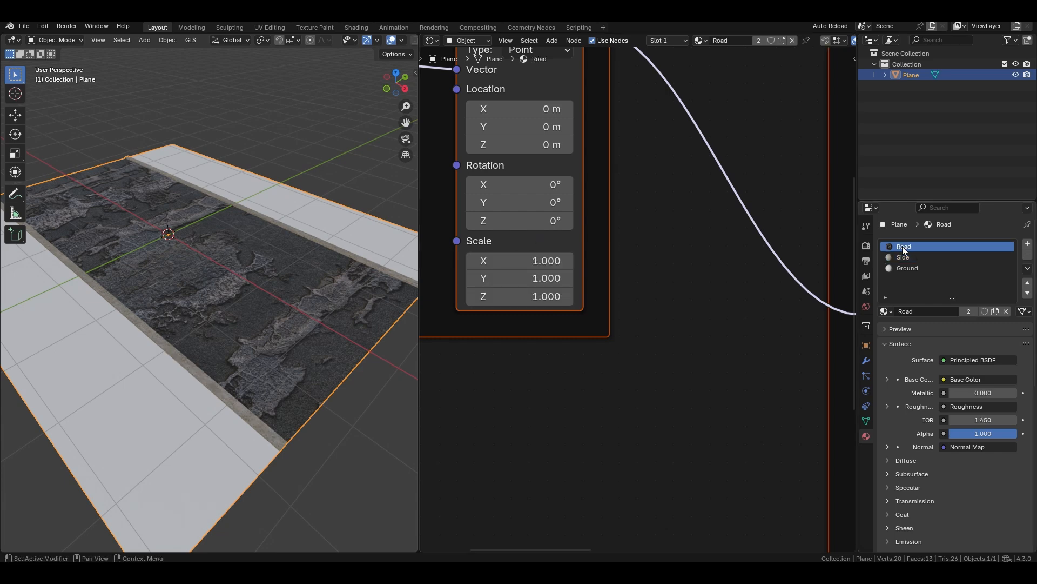
Set the Road material's Mapping scale to 1.2 on X, Y and Z
middle_drag(591, 247, 647, 300)
scroll(647, 300, up, 1)
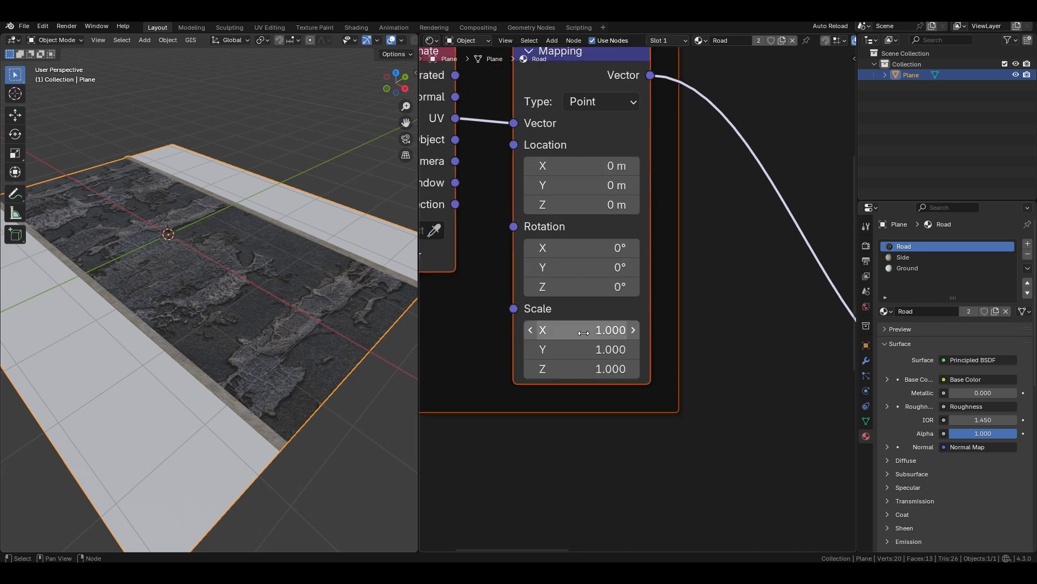
drag(580, 330, 581, 329)
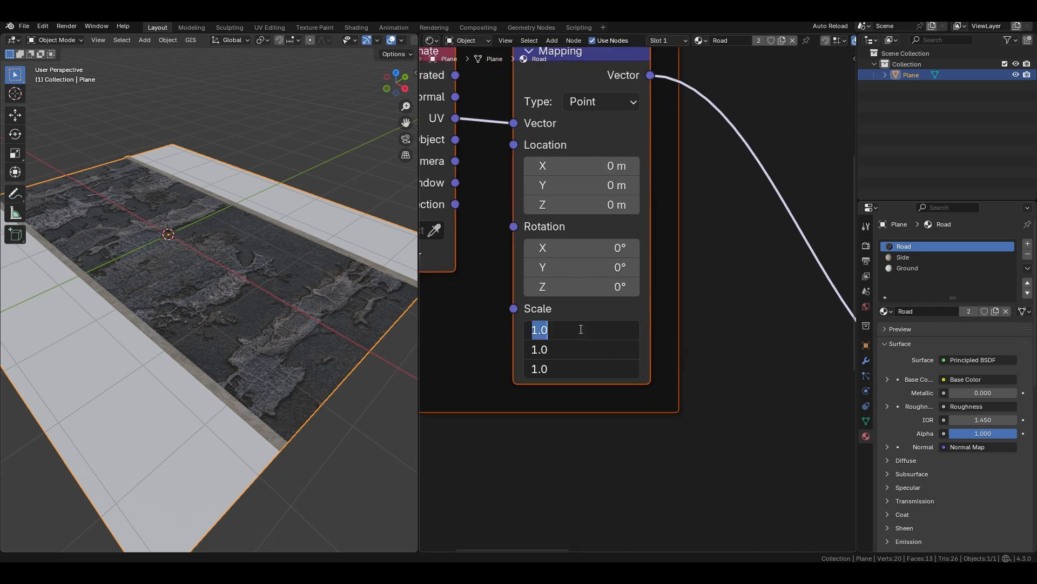
text(1)
key(Return)
Set the Displacement node's scale in the Road material to 0.01
scroll(656, 310, down, 3)
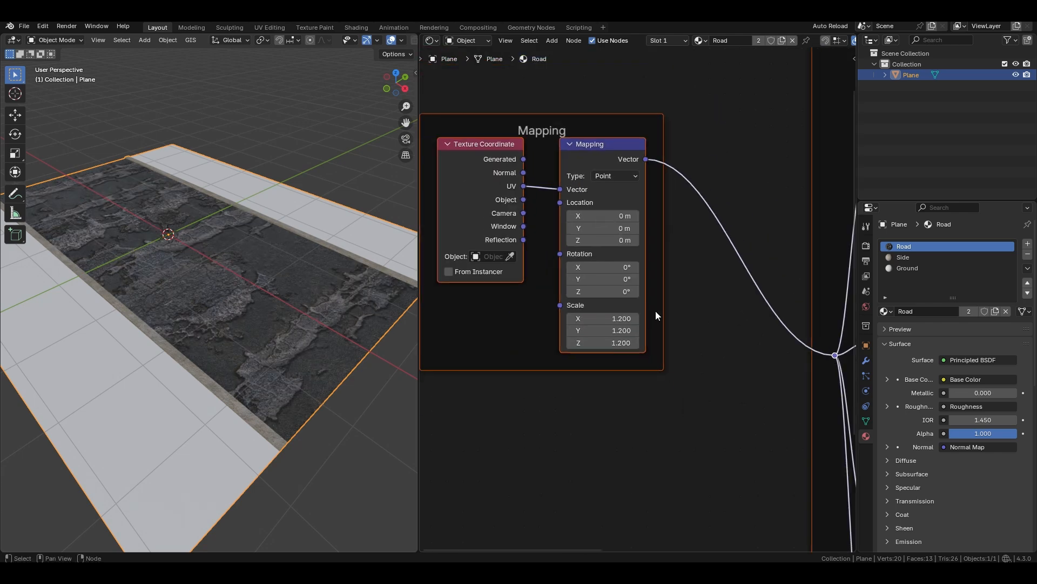
middle_drag(656, 311, 488, 206)
middle_drag(621, 341, 482, 329)
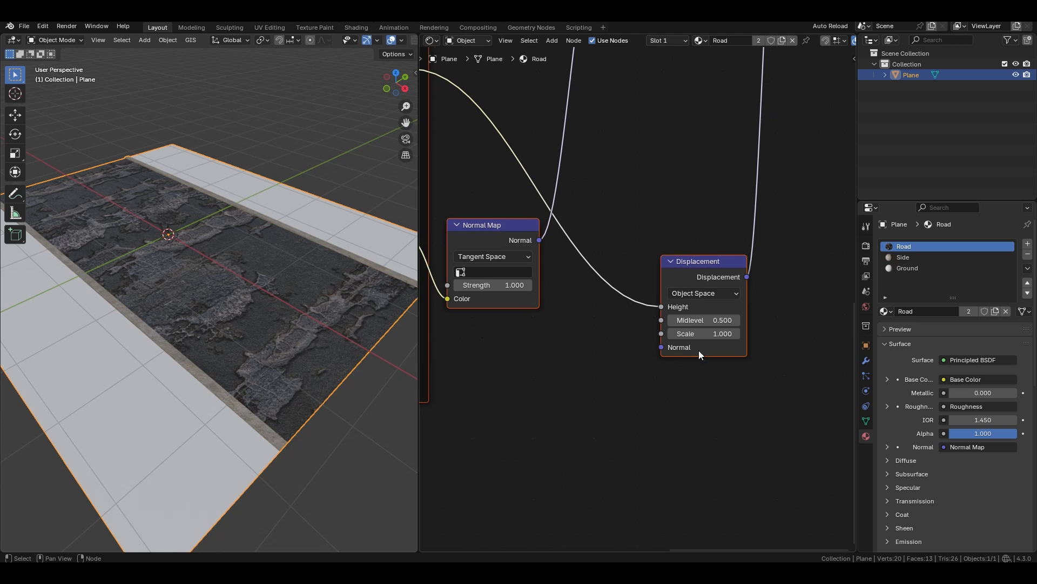
scroll(702, 350, up, 7)
click(727, 355)
text(0.01)
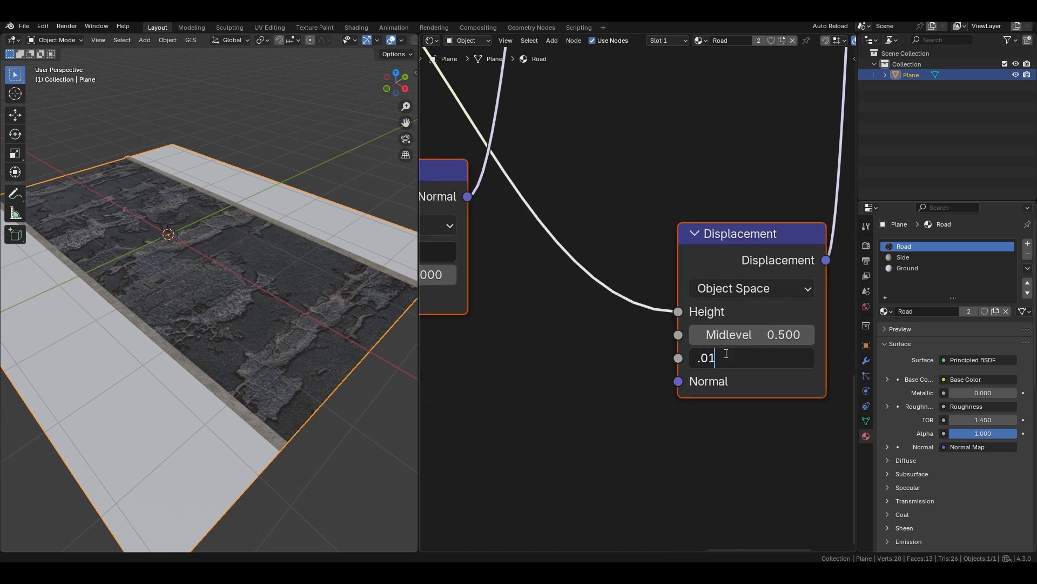
key(Return)
Set the Road material's Mapping scale to 1 on all three axes
middle_drag(216, 303, 236, 361)
middle_drag(514, 313, 702, 425)
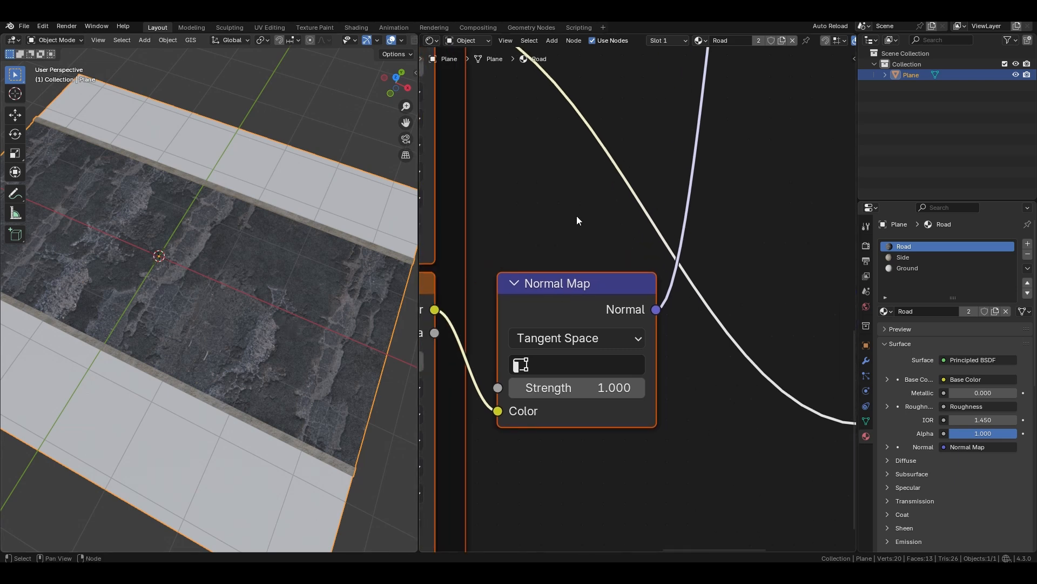
middle_drag(512, 156, 766, 347)
middle_drag(553, 337, 848, 226)
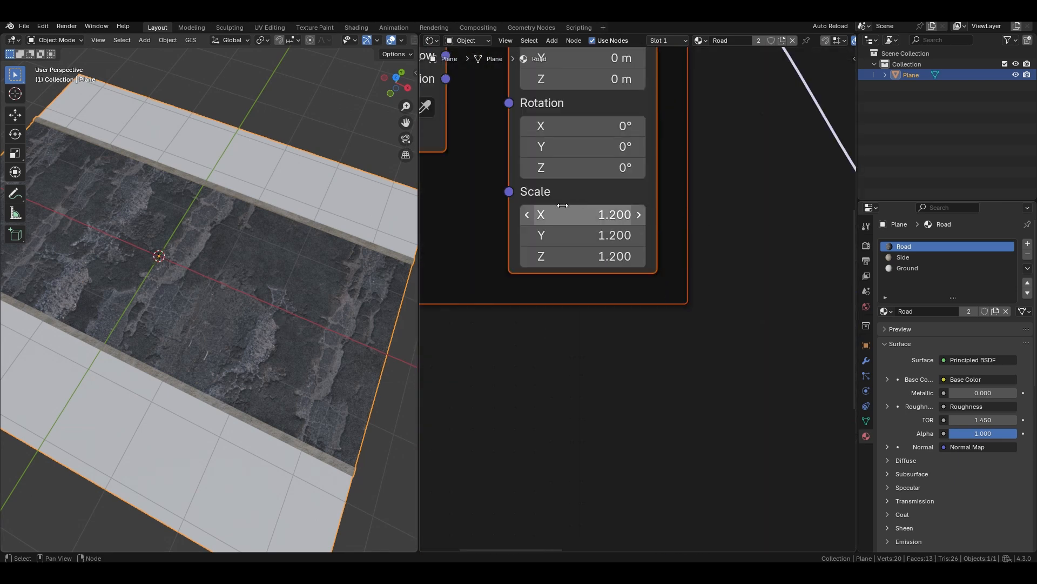
drag(568, 209, 568, 256)
text(1)
key(Return)
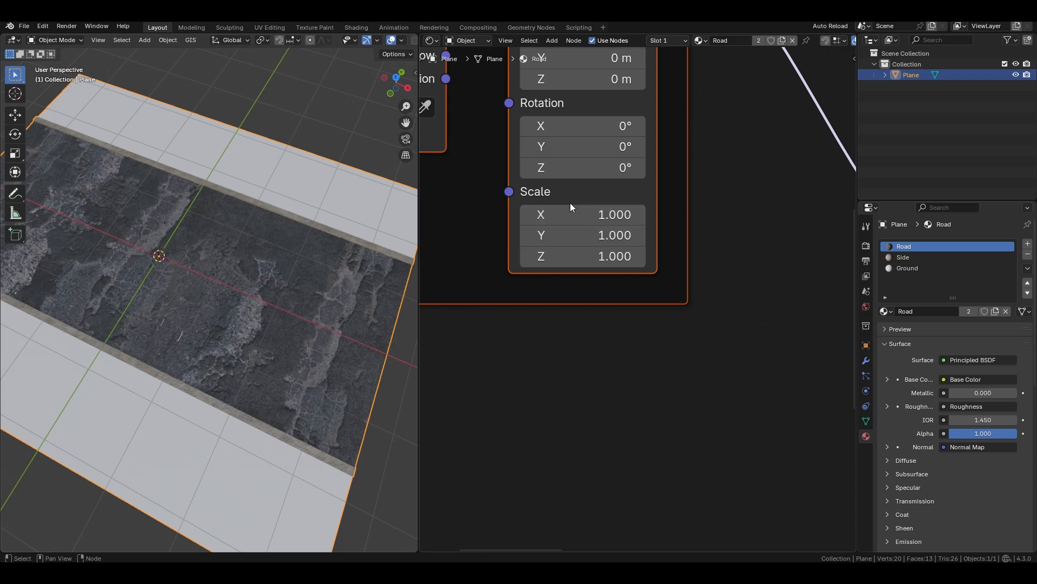
Raise the plane slightly along the global Z axis
middle_drag(204, 359, 232, 342)
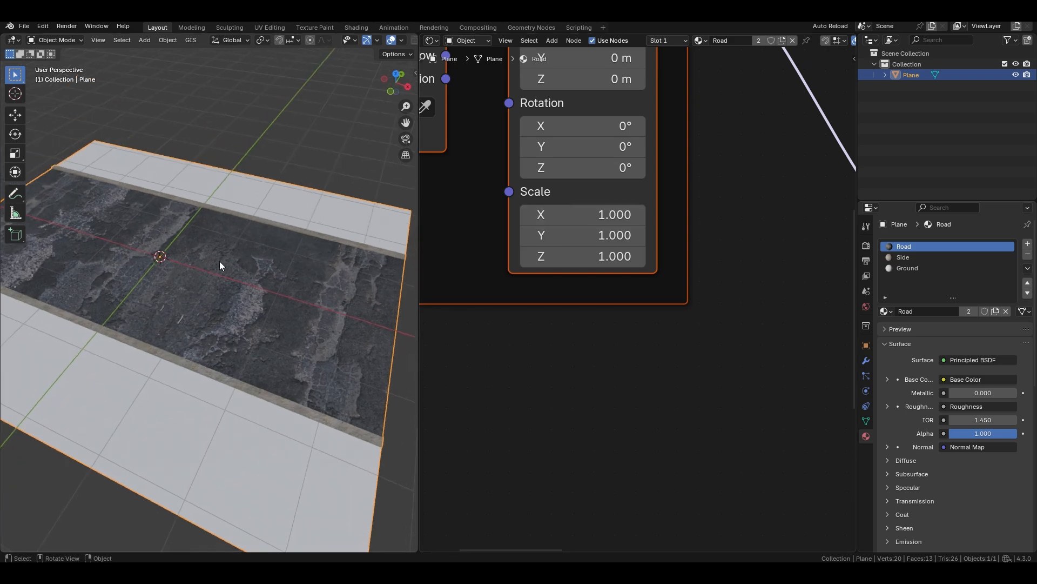
key(g)
key(z)
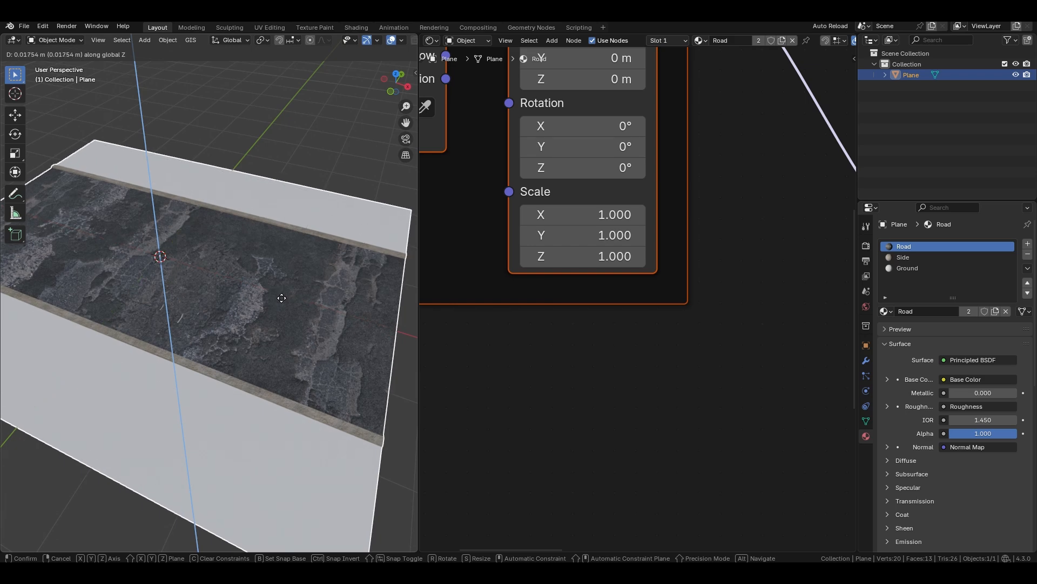
click(294, 296)
Add a Voronoi Texture node to the Road material in the empty area below the image texture nodes
scroll(703, 346, down, 6)
middle_drag(799, 346, 807, 503)
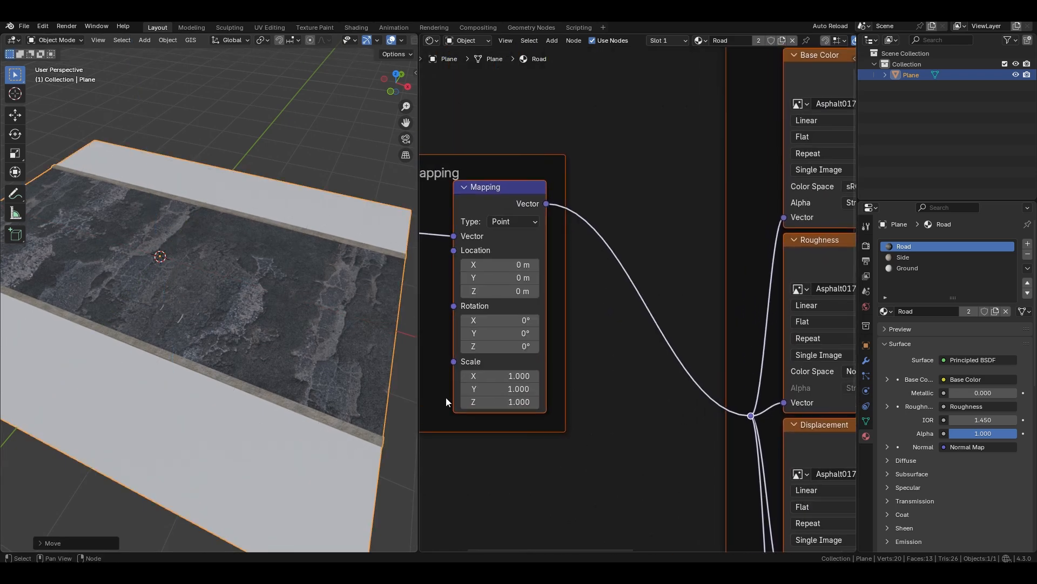
shift+middle_drag(233, 336, 289, 382)
scroll(290, 382, up, 1)
scroll(713, 428, down, 6)
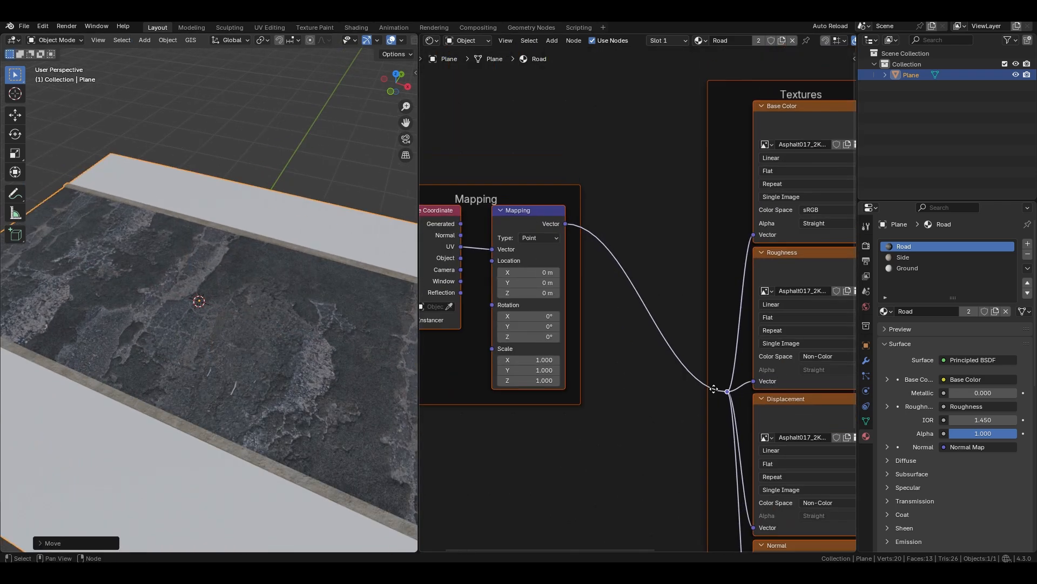
middle_drag(712, 428, 576, 276)
middle_drag(682, 445, 630, 259)
key(shift+a)
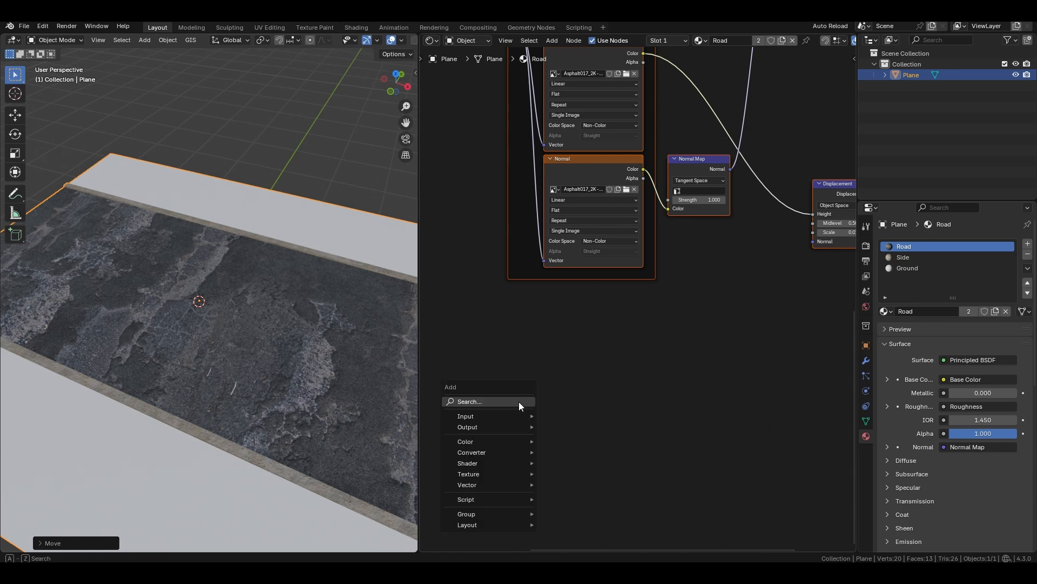
text(vo)
key(Return)
click(518, 399)
scroll(615, 428, up, 3)
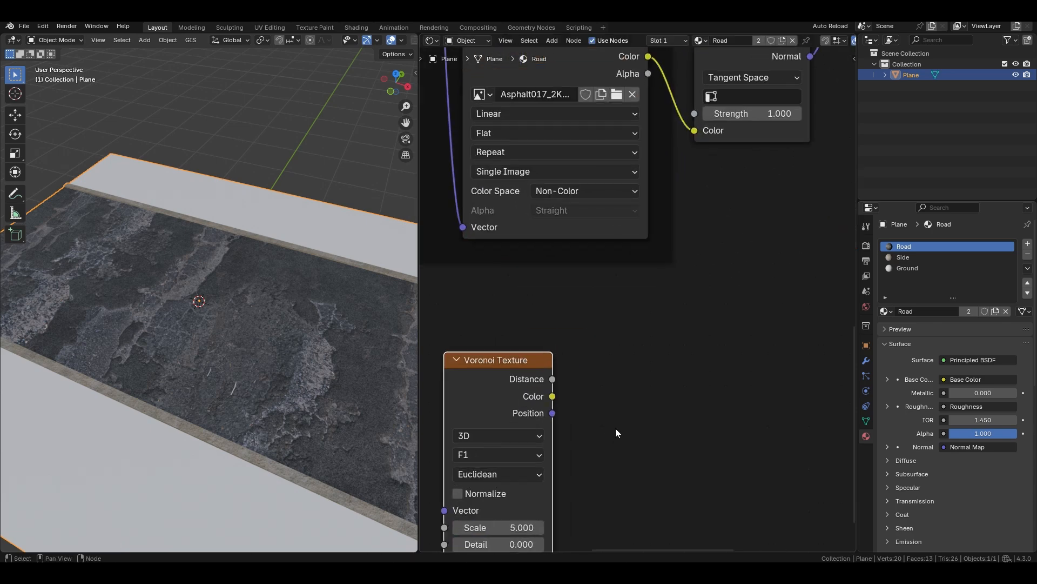
Set the Voronoi Texture's feature output to Distance to Edge and preview the node on the road
middle_drag(521, 476, 653, 333)
scroll(642, 325, up, 2)
click(598, 312)
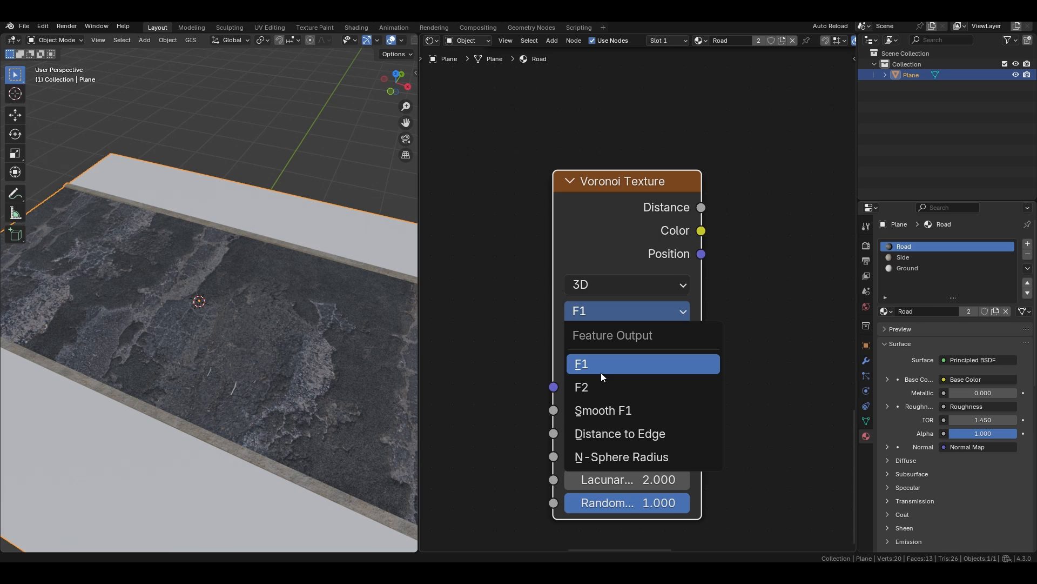
click(620, 434)
ctrl+shift+click(617, 215)
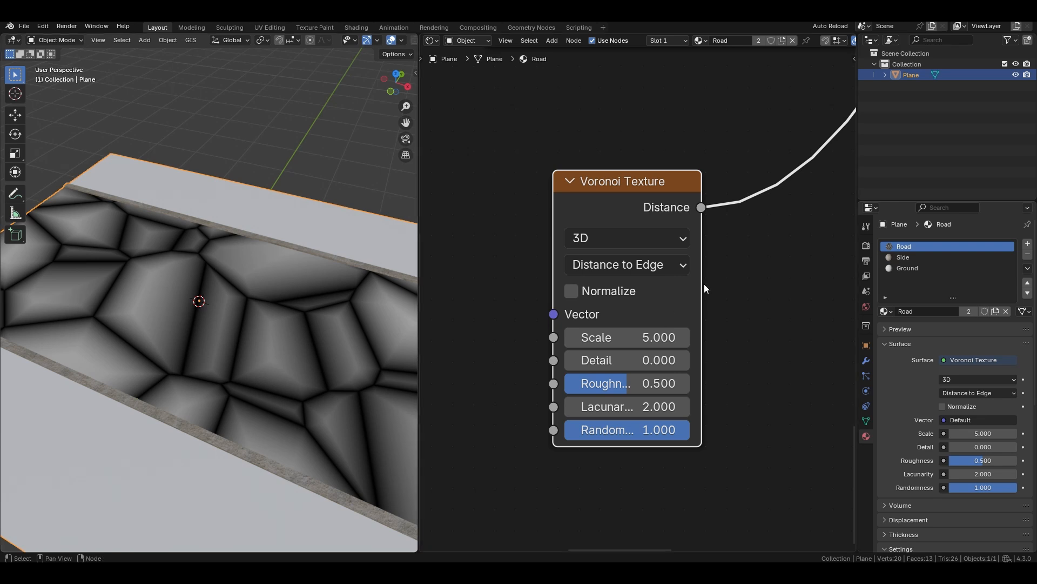
Add a Color Ramp node and insert it on the link leaving the Voronoi Texture's Distance output
middle_drag(737, 248, 644, 314)
key(shift+a)
text(r)
click(695, 334)
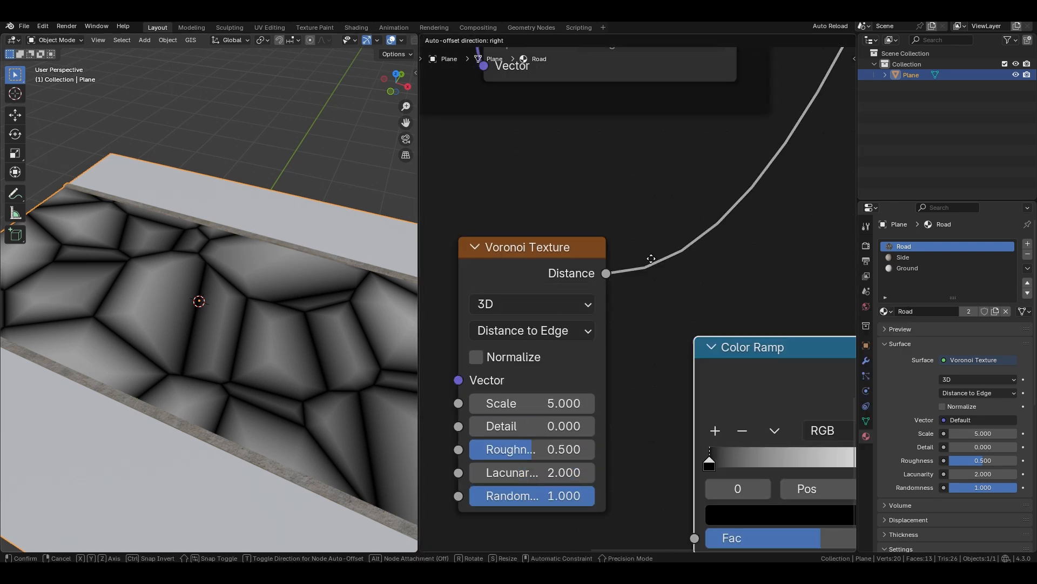
click(631, 236)
Select the Voronoi Texture and Color Ramp nodes together and place a duplicate of the pair below the originals
scroll(631, 238, down, 2)
drag(495, 208, 741, 403)
middle_drag(741, 403, 725, 376)
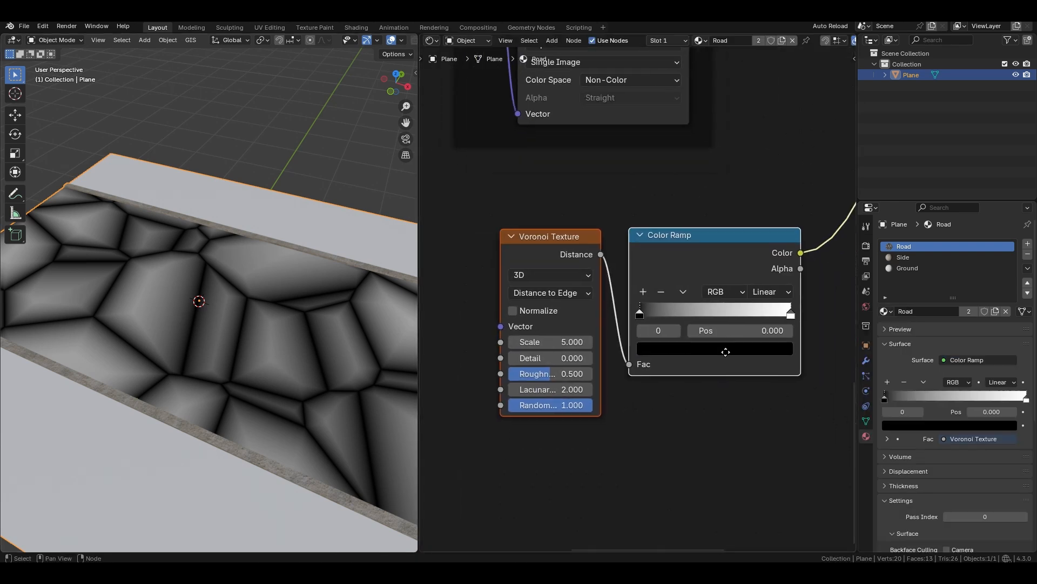
key(shift+d)
click(695, 517)
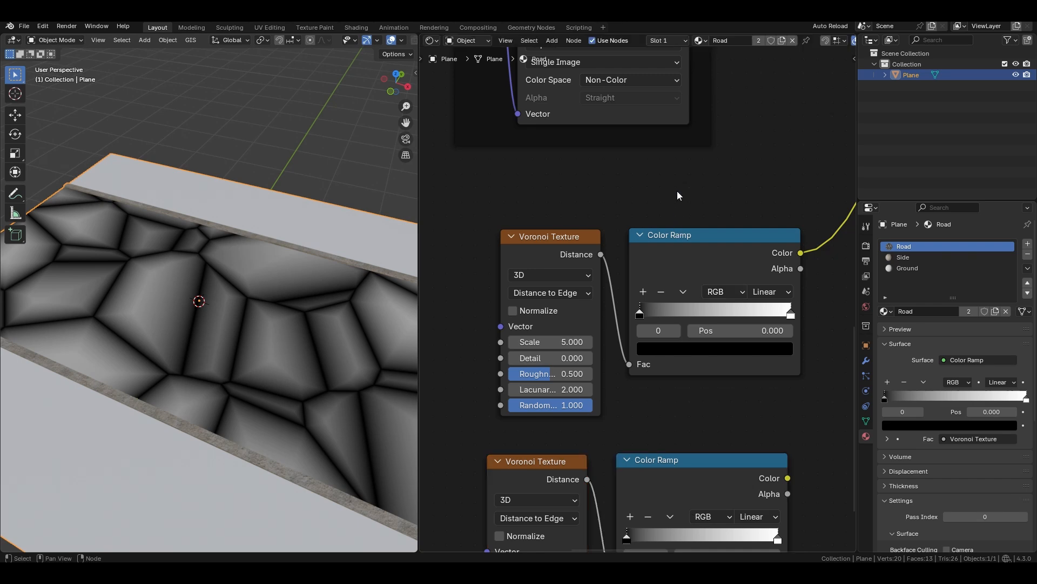
Move the white stop of the original Color Ramp to position 0.014 for thin dark crack lines
scroll(747, 277, up, 2)
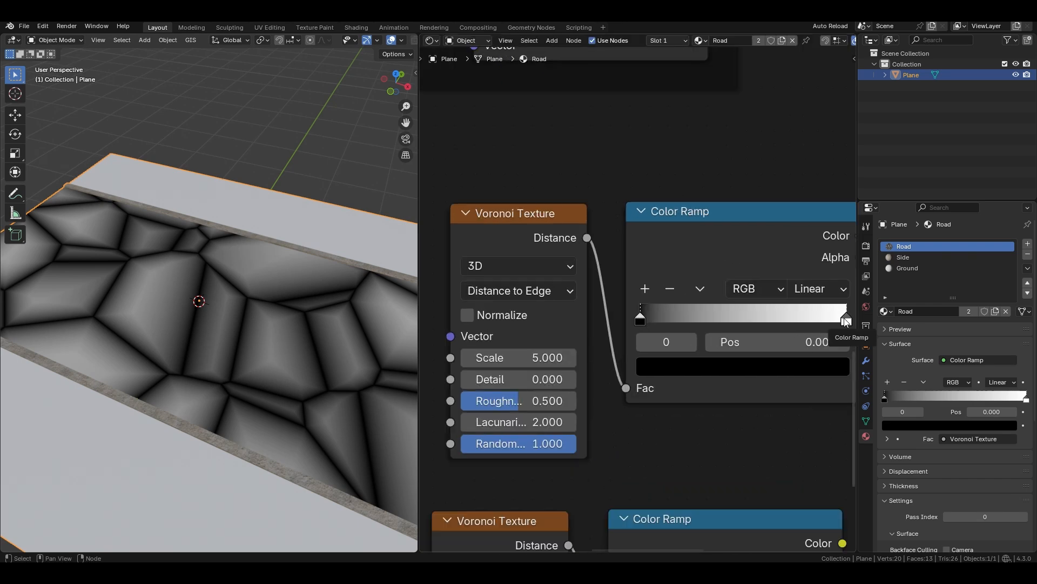
drag(846, 321, 631, 319)
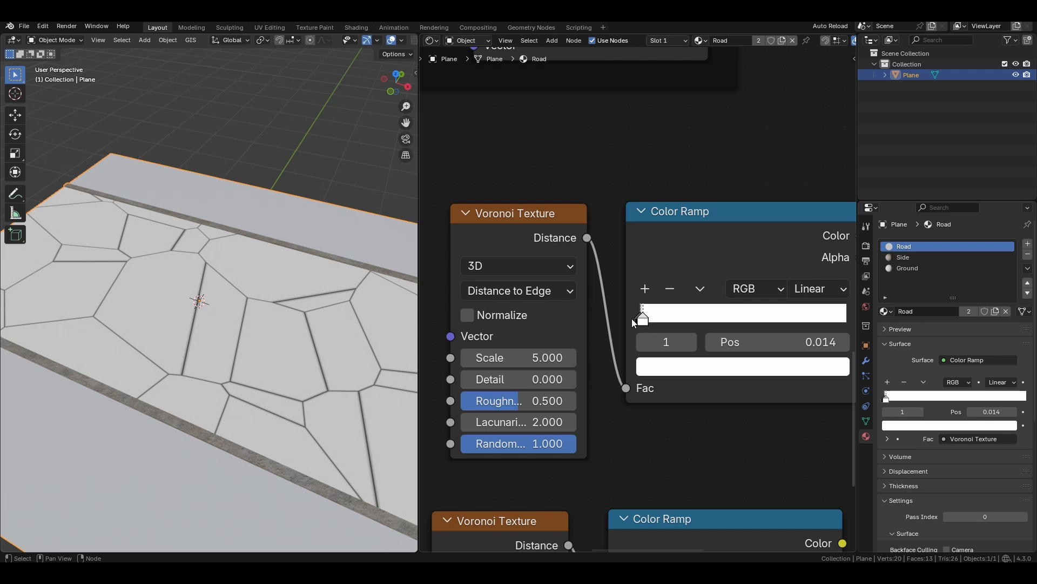
middle_drag(172, 287, 215, 342)
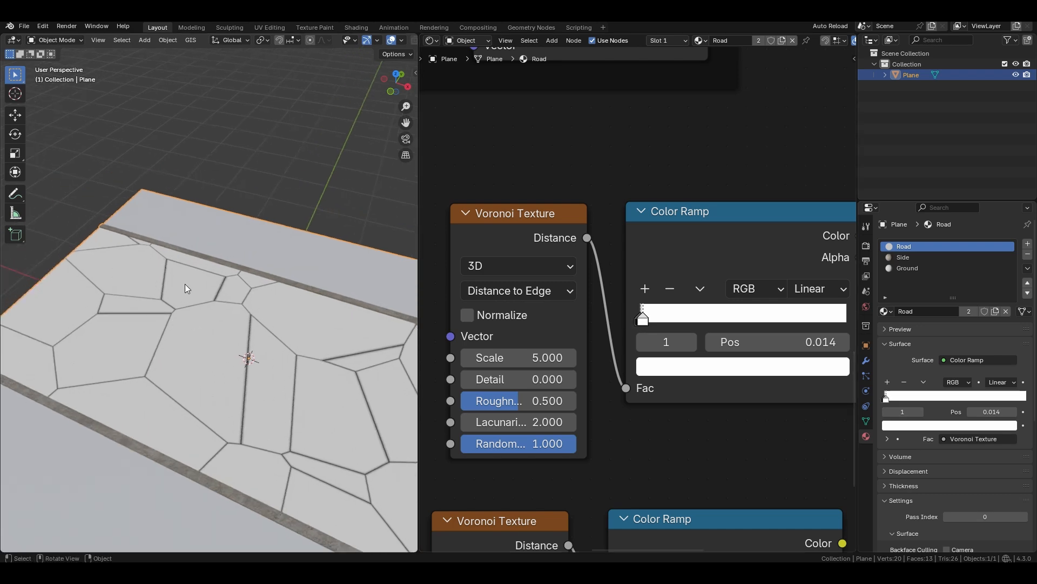
scroll(654, 449, down, 3)
scroll(621, 430, up, 4)
Set the feature output of the lower, duplicated Voronoi Texture to F1
scroll(598, 410, down, 3)
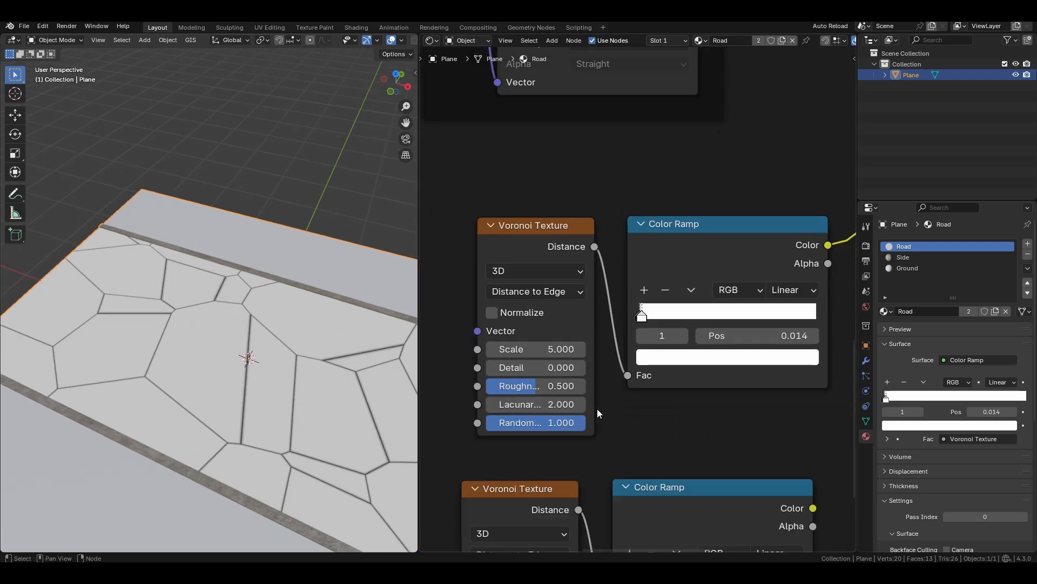
middle_drag(610, 392, 636, 250)
scroll(637, 366, up, 2)
middle_drag(636, 366, 653, 255)
click(529, 319)
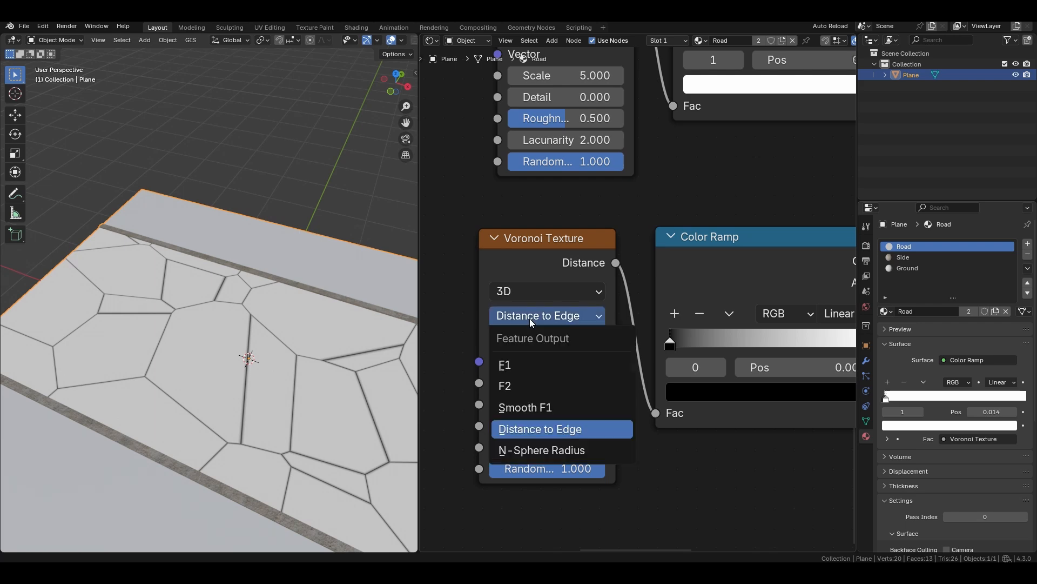
click(504, 364)
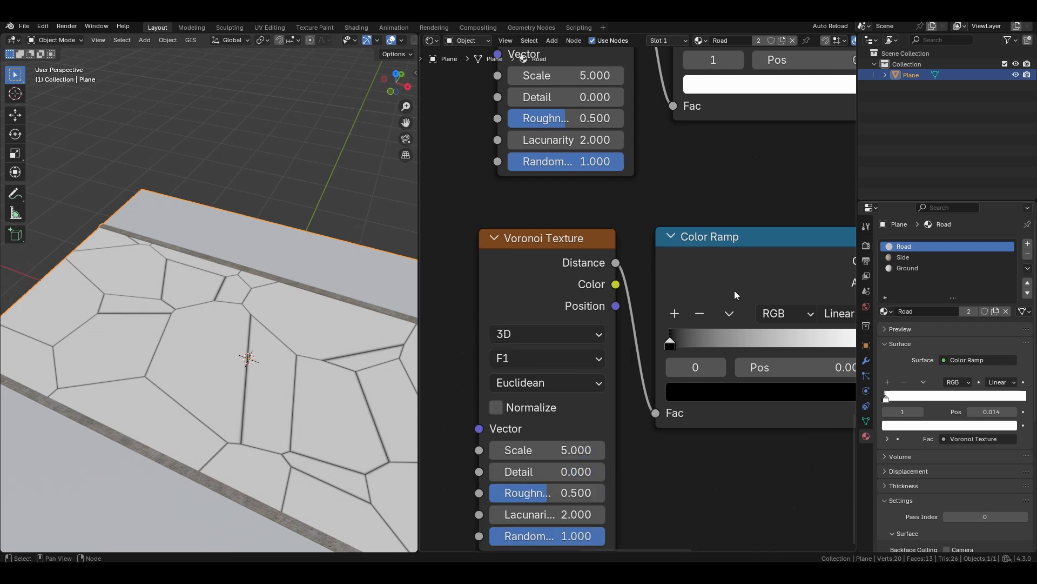
Preview the lower Color Ramp, move its black stop to 0.377 with the white stop just beside it, and set the lower Voronoi's Scale to 7.8
middle_drag(773, 291, 734, 243)
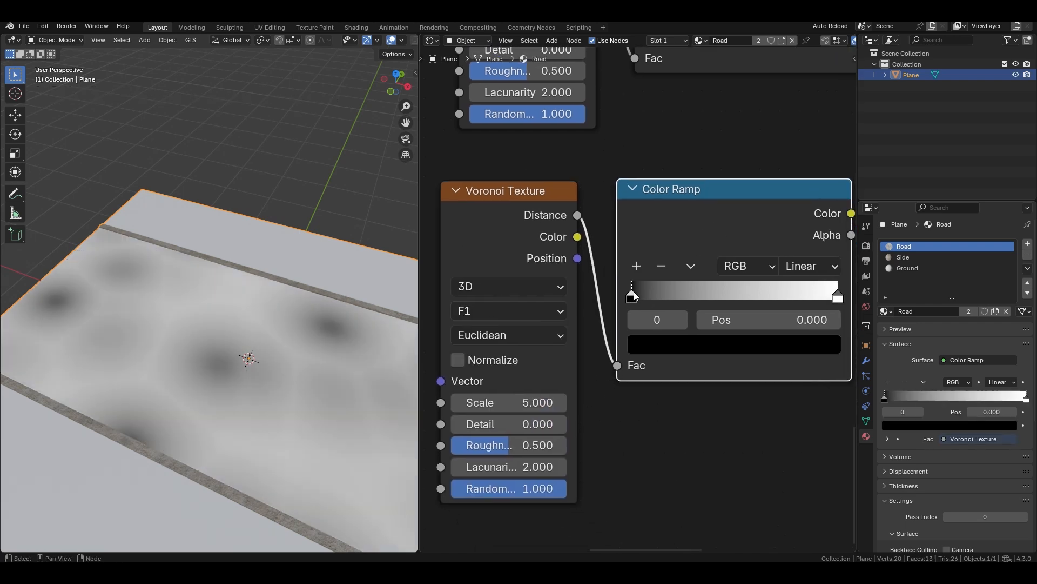
drag(635, 294, 705, 296)
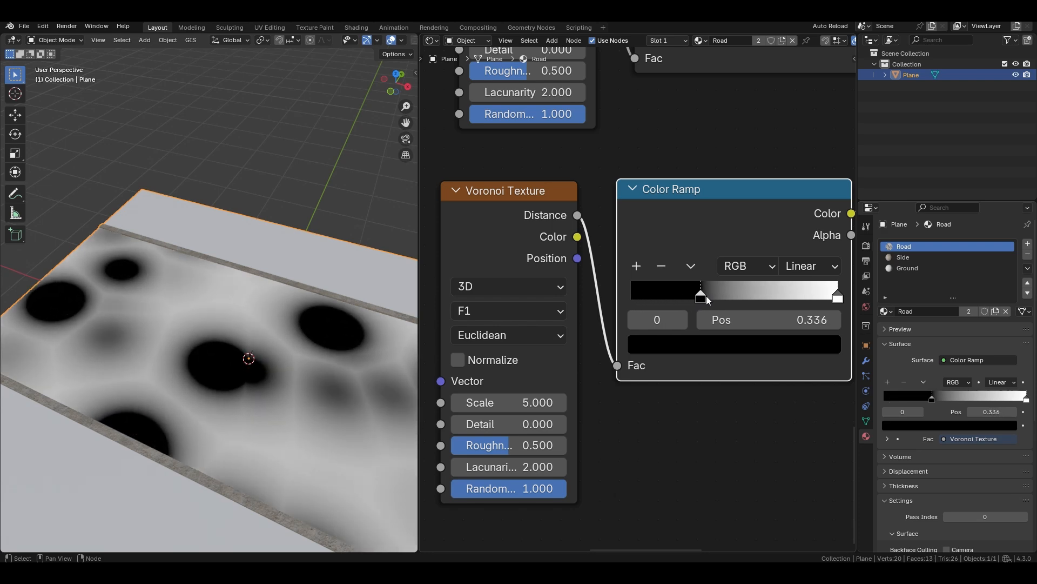
drag(837, 297, 709, 297)
drag(488, 401, 561, 401)
Preview the upper Color Ramp and set the upper Voronoi Texture's Detail to 3.4 and Roughness to 0.667
middle_drag(546, 206, 555, 398)
ctrl+shift+click(720, 97)
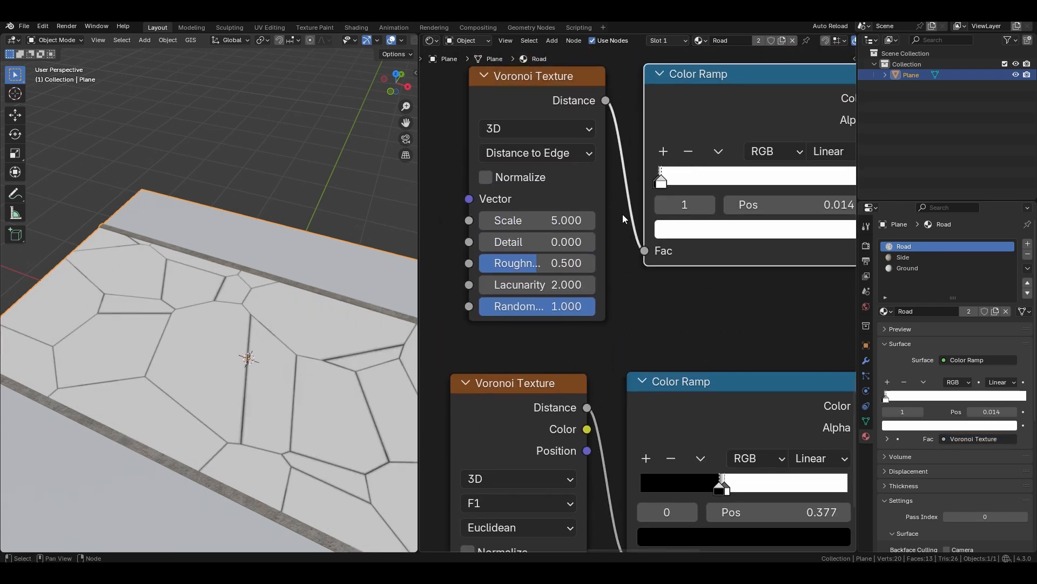
mouse_move(529, 243)
mouse_down()
mouse_move(543, 243)
mouse_move(532, 263)
mouse_up()
scroll(349, 368, up, 4)
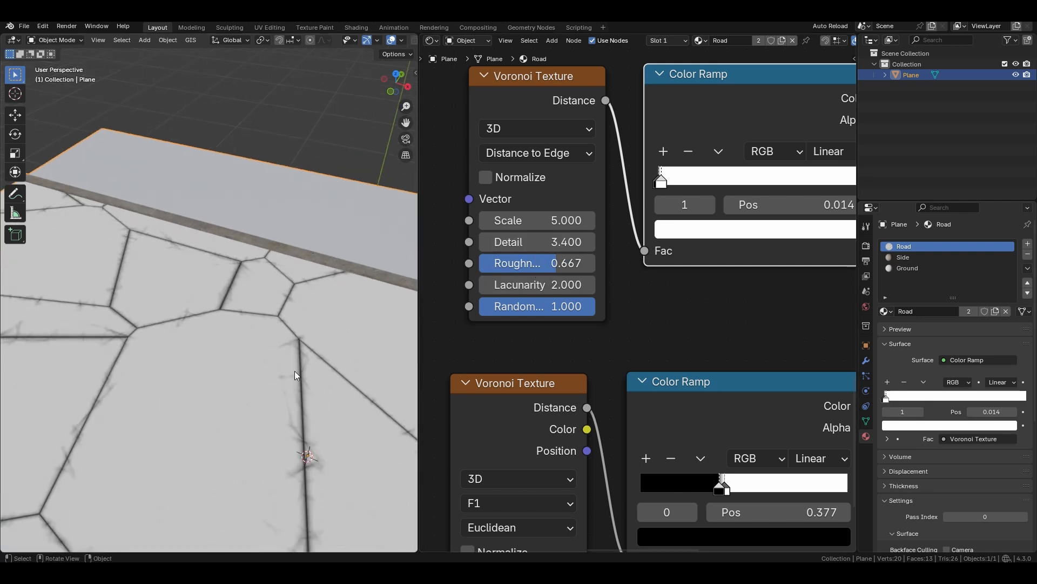
scroll(319, 361, down, 4)
scroll(723, 248, down, 4)
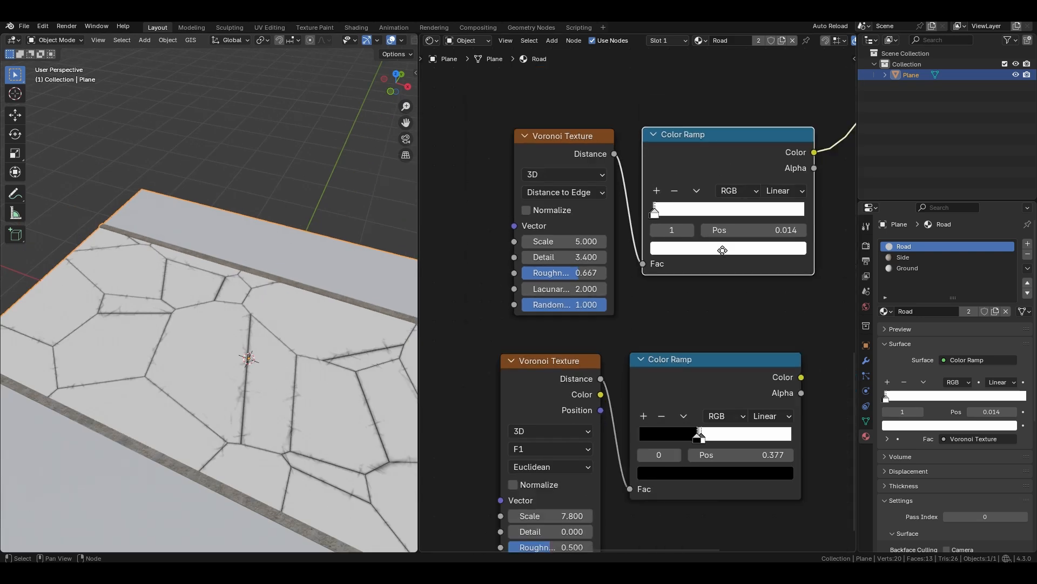
Add a Math node set to Add, feed both Color Ramps' Color outputs into its values, and preview it on the road
middle_drag(722, 248, 665, 246)
middle_drag(788, 260, 717, 259)
key(shift+a)
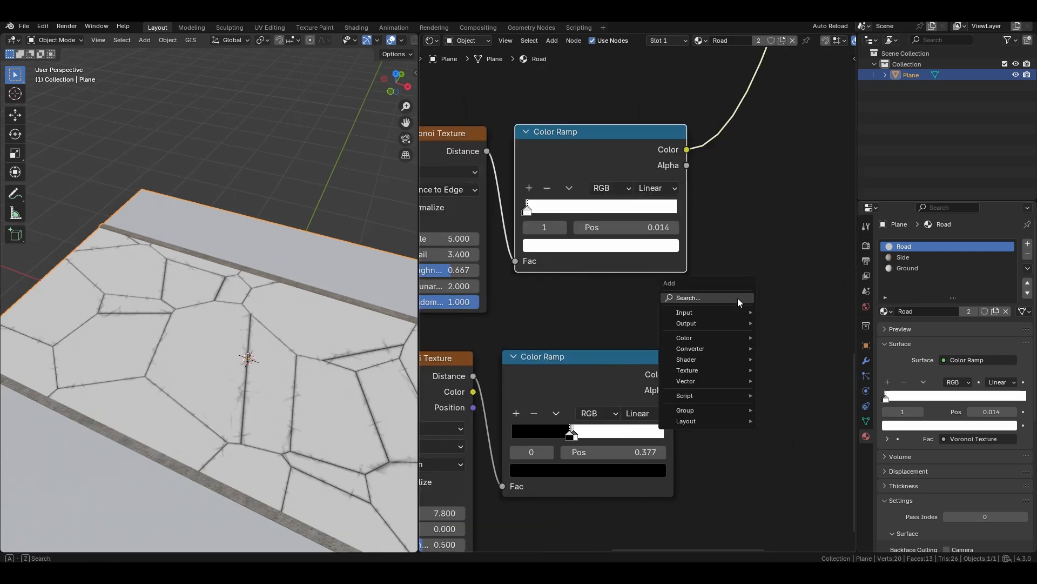
text(m)
click(767, 317)
click(723, 203)
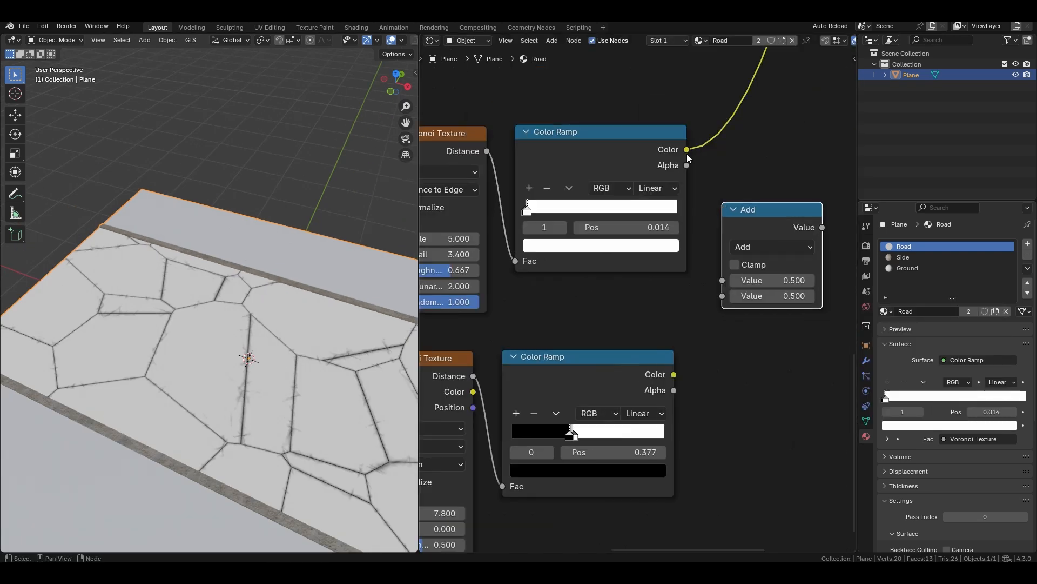
drag(686, 150, 729, 281)
drag(674, 374, 718, 308)
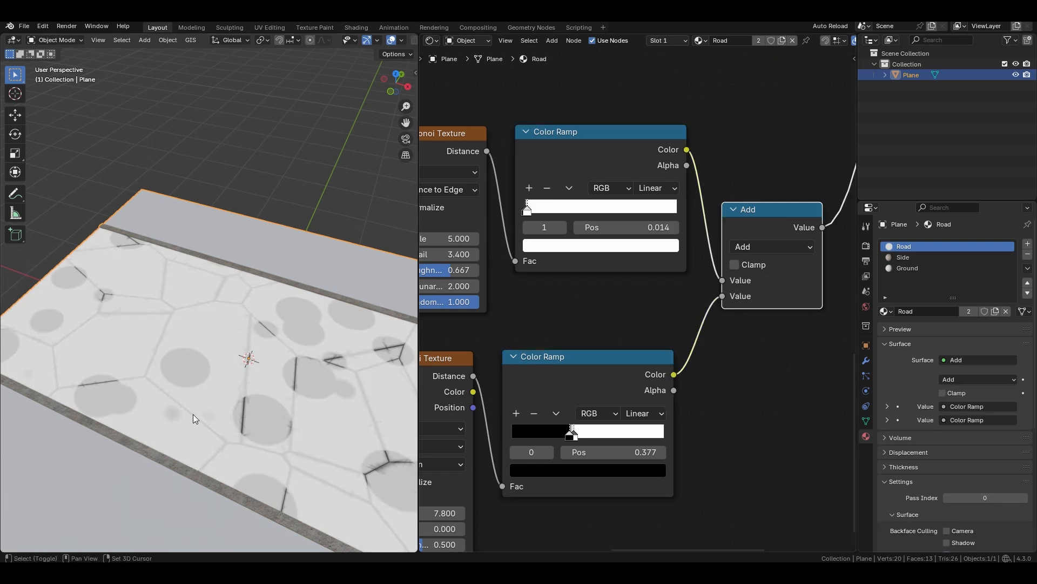
Enable Clamp on the Add node so only the isolated crack pieces remain on the road
shift+middle_drag(278, 419, 266, 345)
scroll(308, 345, up, 5)
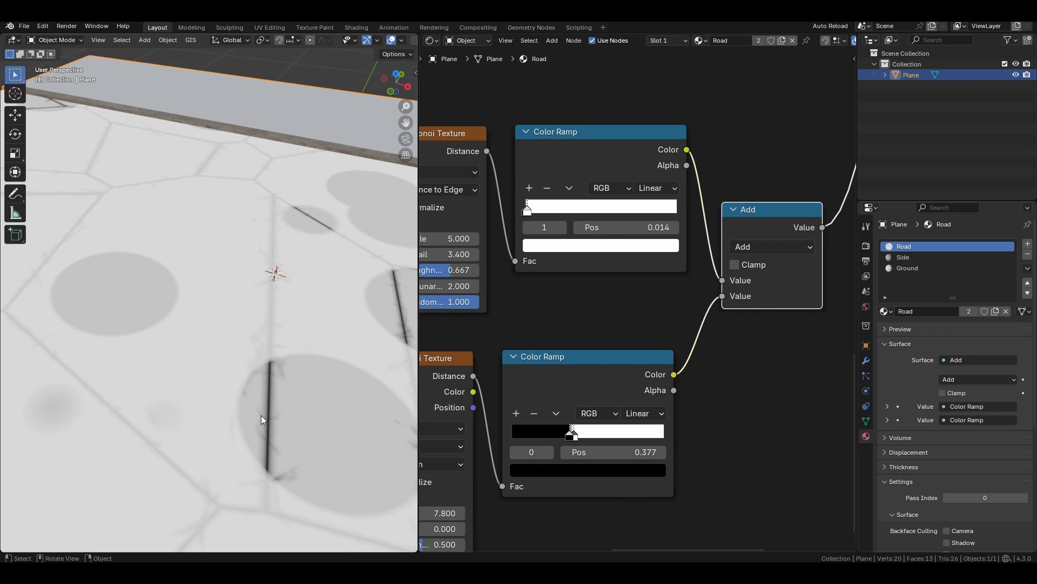
click(735, 264)
scroll(168, 335, down, 5)
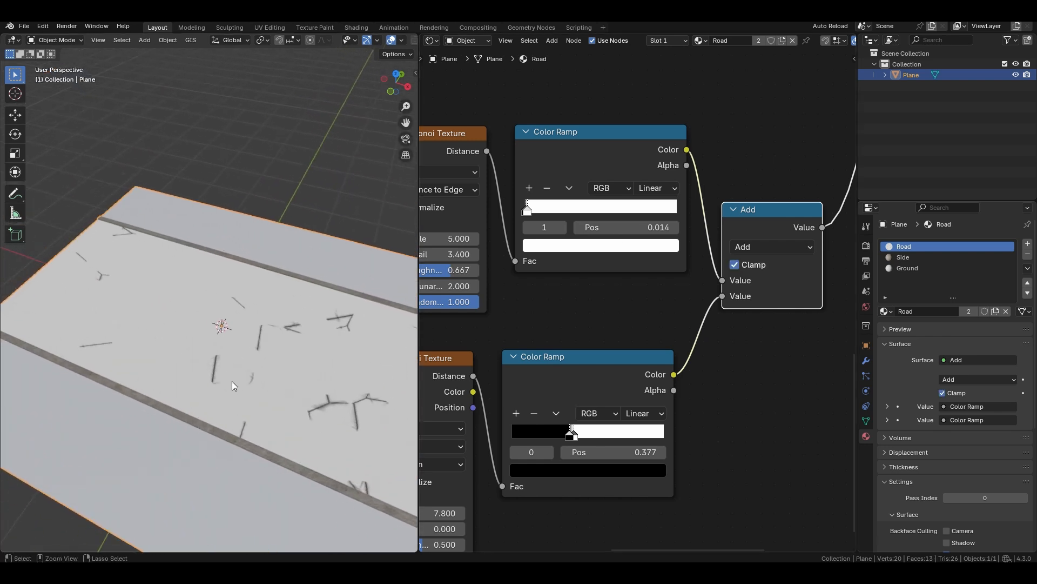
With Clamp temporarily off, set the upper Voronoi's Scale to 5.9 and the lower Voronoi's Scale to 7.6, and re-enable Clamp
middle_drag(482, 299, 587, 299)
drag(523, 239, 541, 238)
click(841, 264)
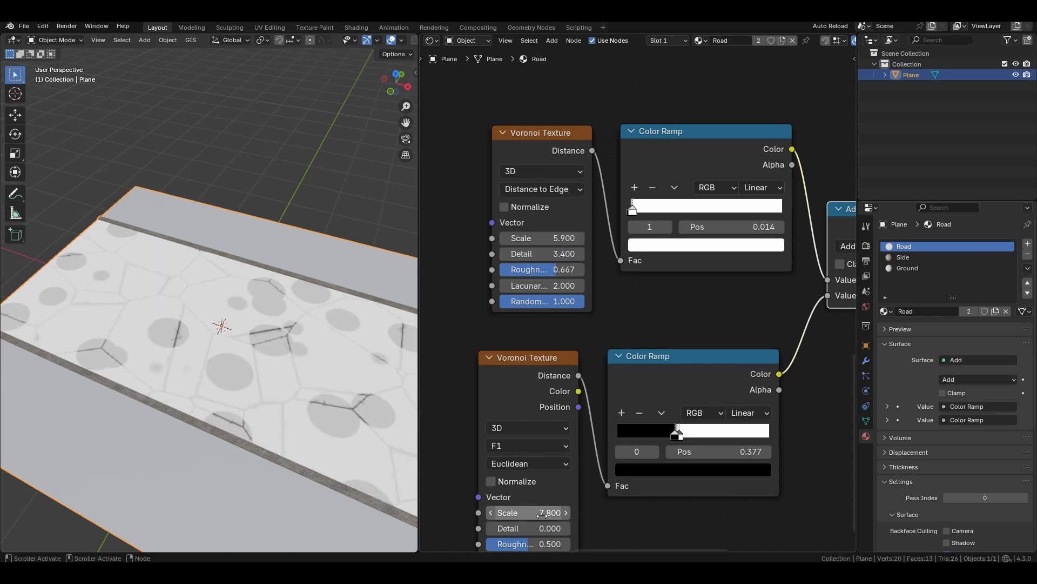
drag(542, 515, 529, 515)
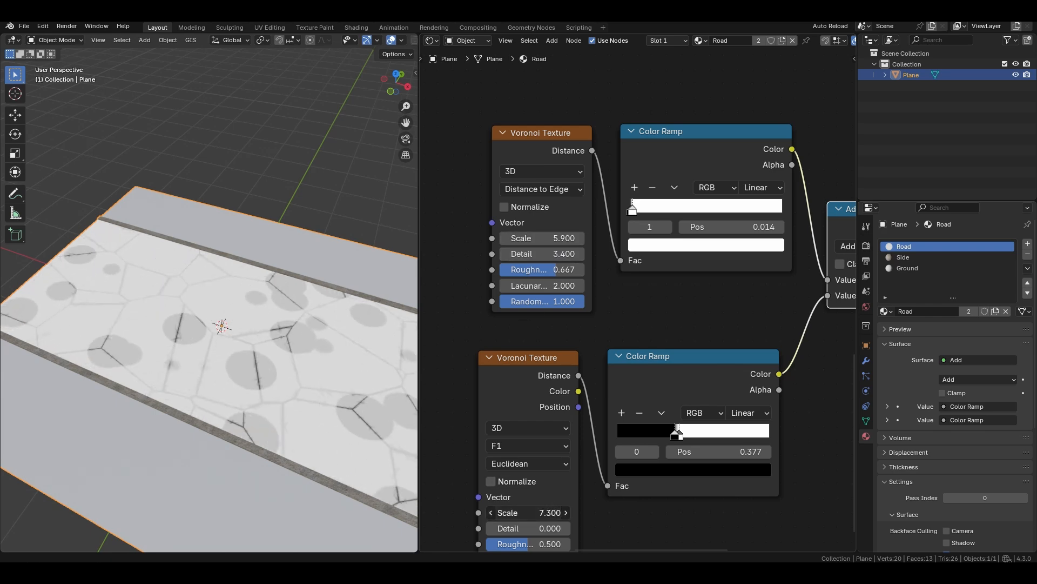
click(736, 263)
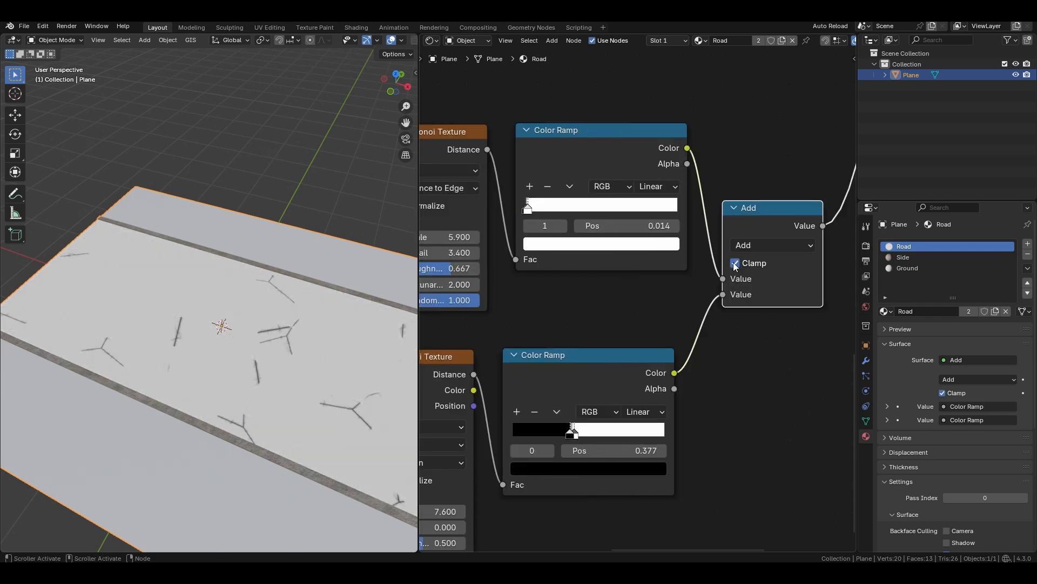
Add a Bump node and insert it on the link between the Normal Map and the Principled BSDF's Normal input
middle_drag(716, 185, 627, 383)
scroll(699, 231, down, 4)
middle_drag(712, 108, 710, 194)
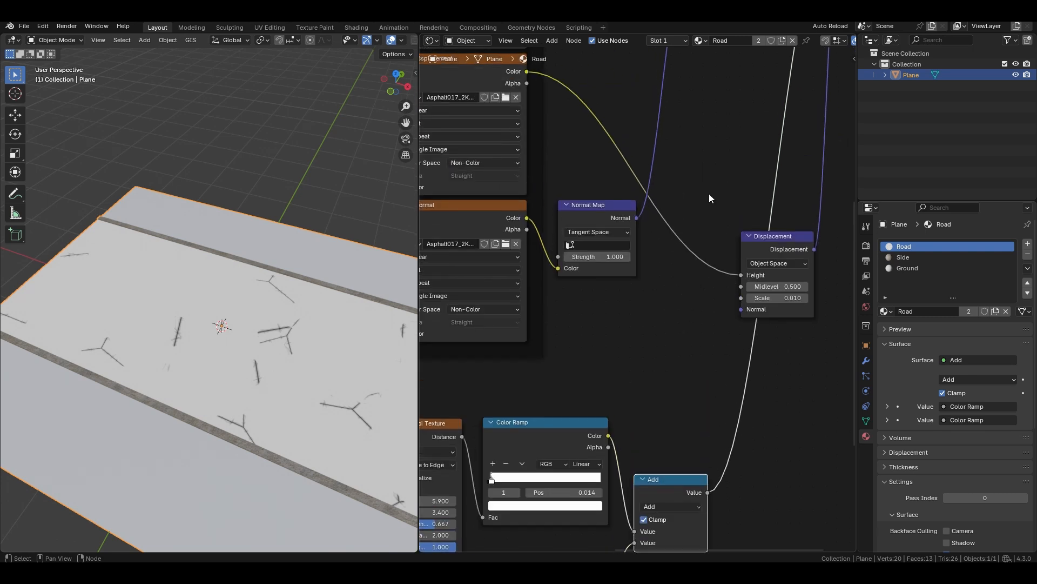
key(shift+a)
text(b)
click(759, 179)
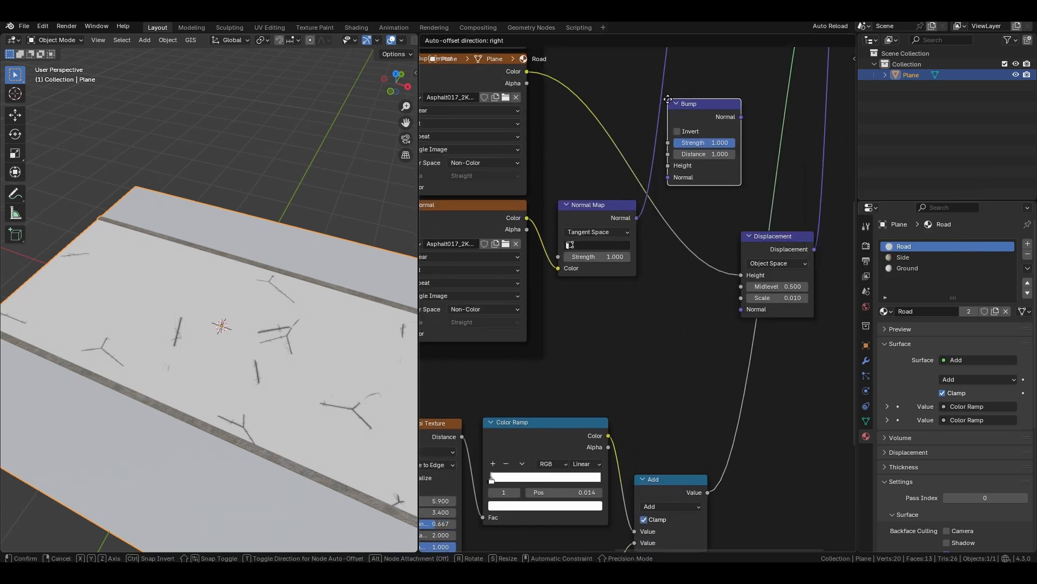
click(666, 89)
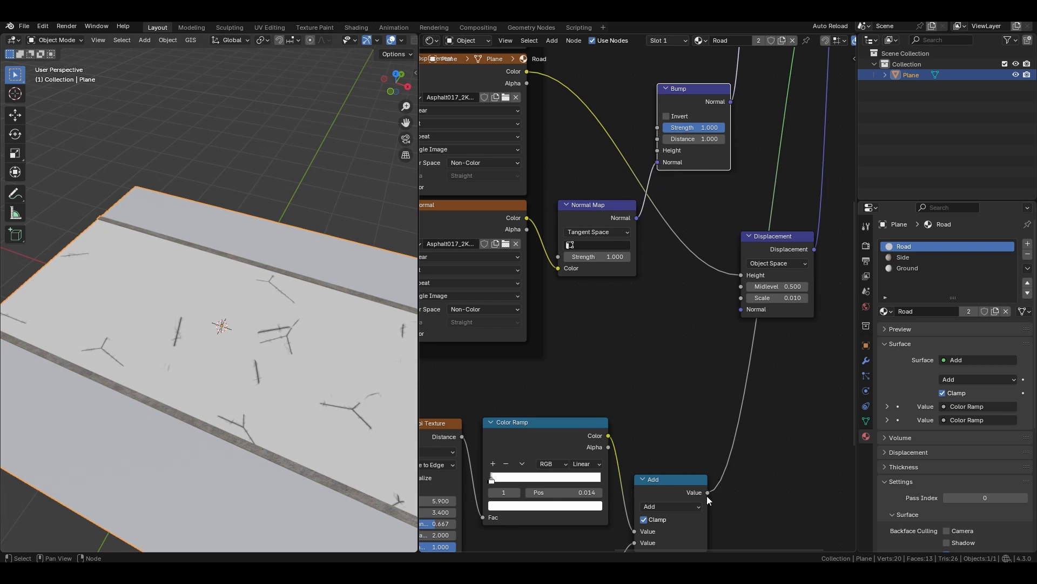
Link the Add node's Value to the Bump node's Height and display the Principled BSDF on the road again
middle_drag(709, 87, 611, 433)
ctrl+shift+click(709, 238)
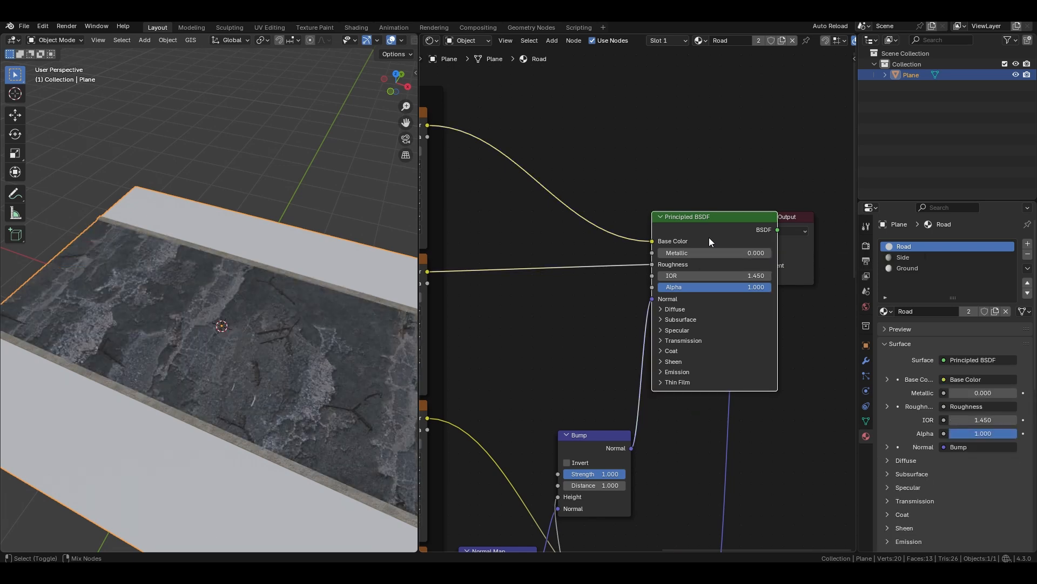
scroll(291, 432, up, 6)
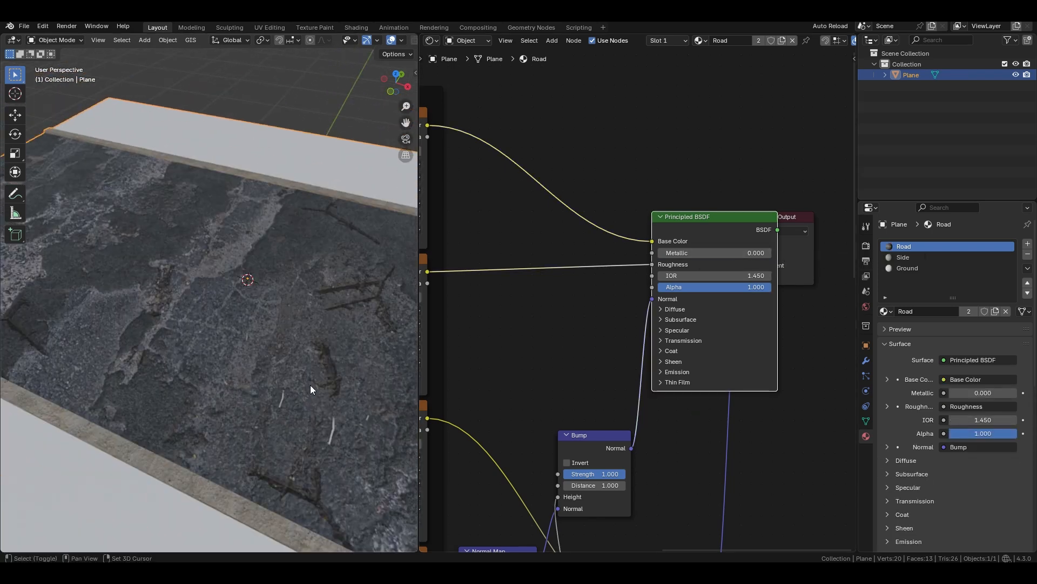
shift+middle_drag(311, 385, 212, 392)
scroll(270, 362, up, 4)
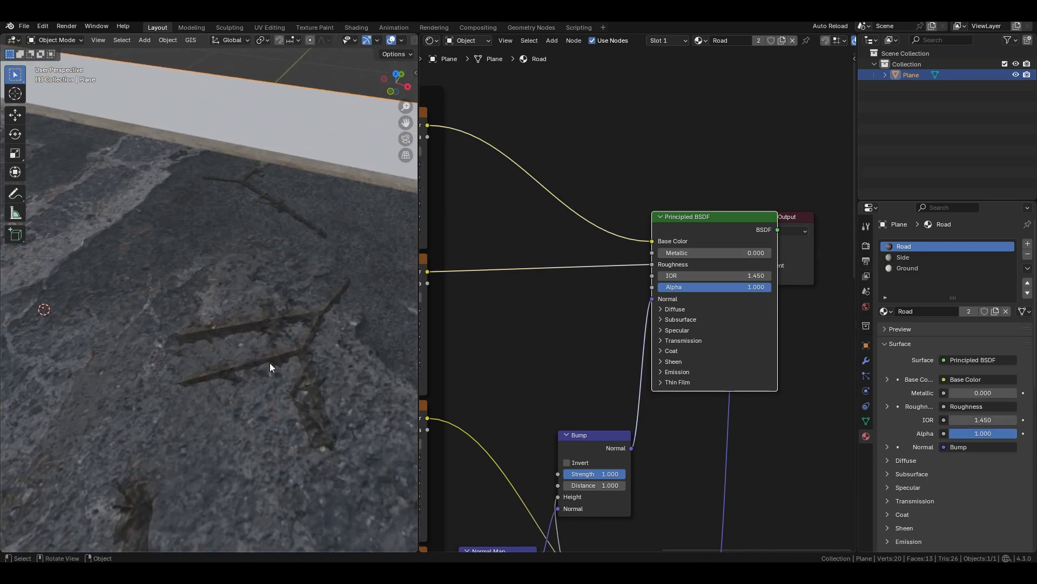
Try a Strength of 2 on the Bump node and inspect the cracks on the road
click(601, 473)
text(2)
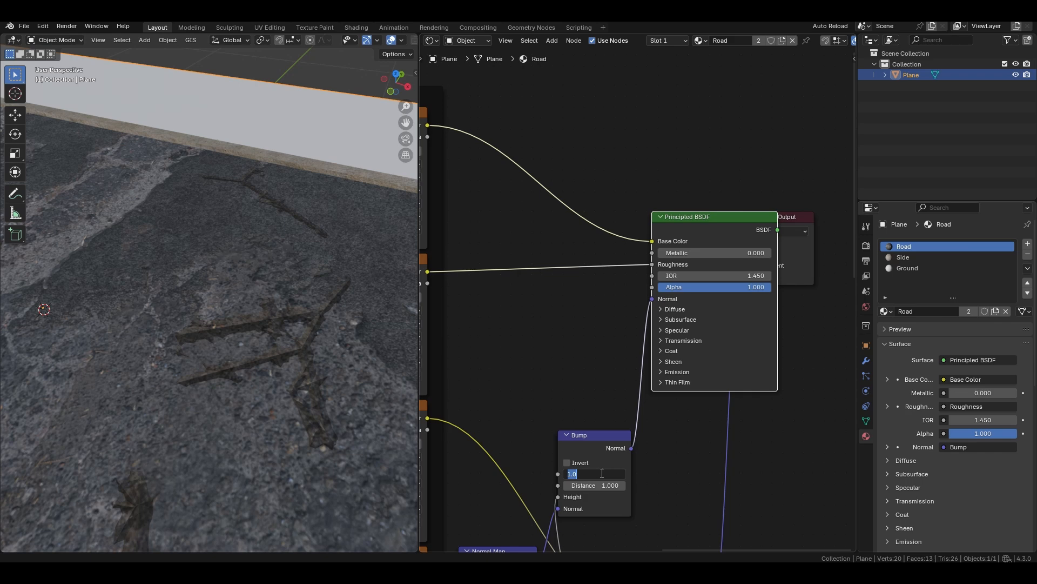
key(Return)
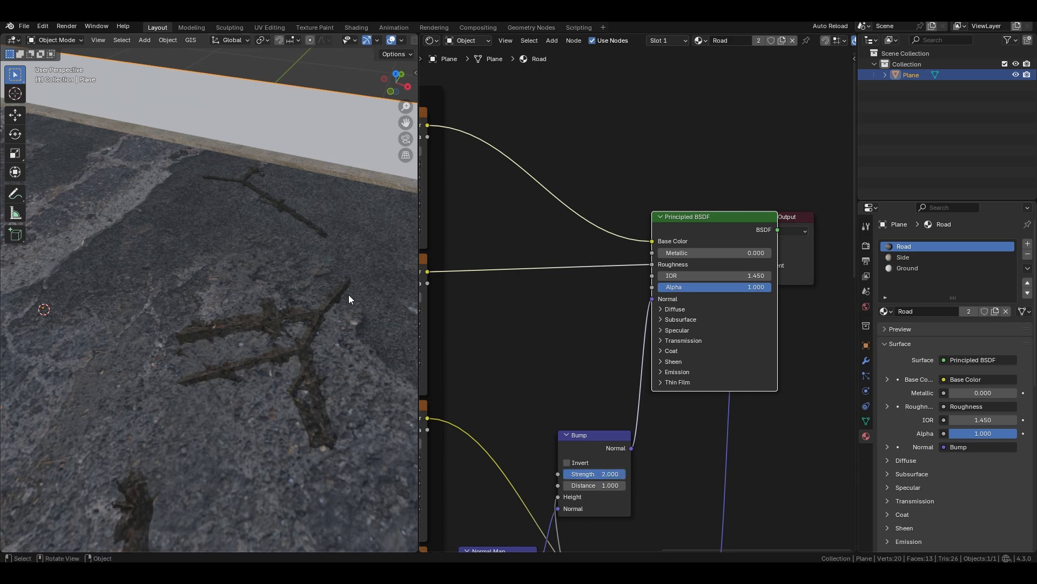
middle_drag(347, 301, 297, 398)
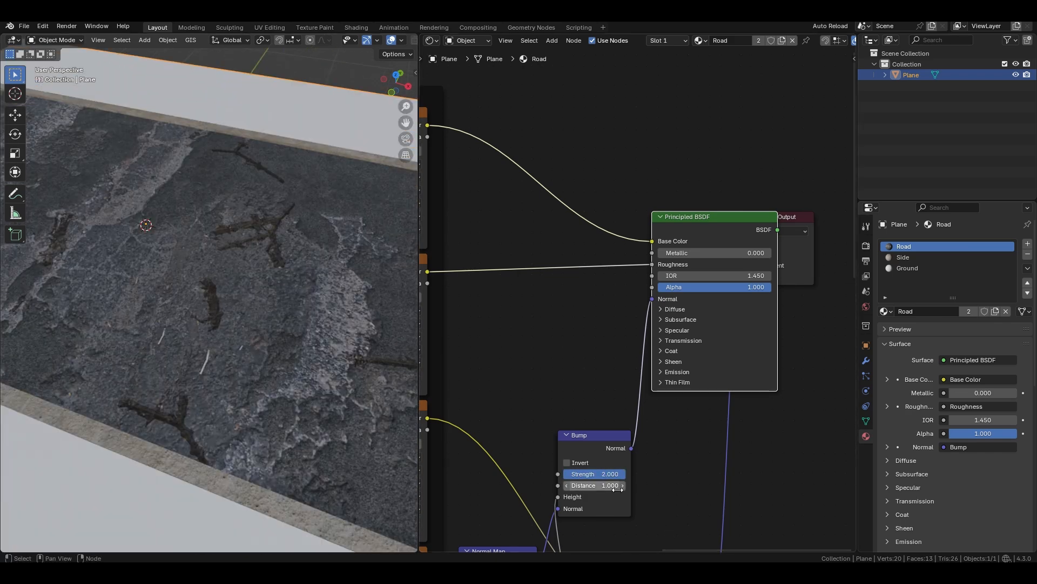
Set the Bump node's Strength to 1.5
click(611, 474)
text(1.5)
key(Return)
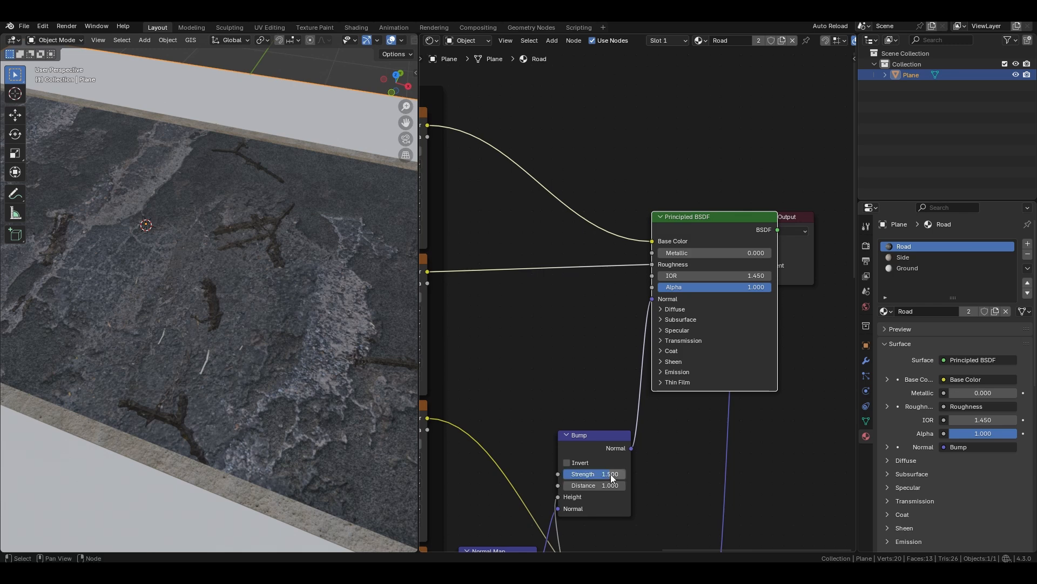
Set the Scale of the upper, Distance to Edge Voronoi Texture to 4.4 and check the cracks across the whole road
scroll(576, 407, down, 5)
middle_drag(577, 407, 802, 102)
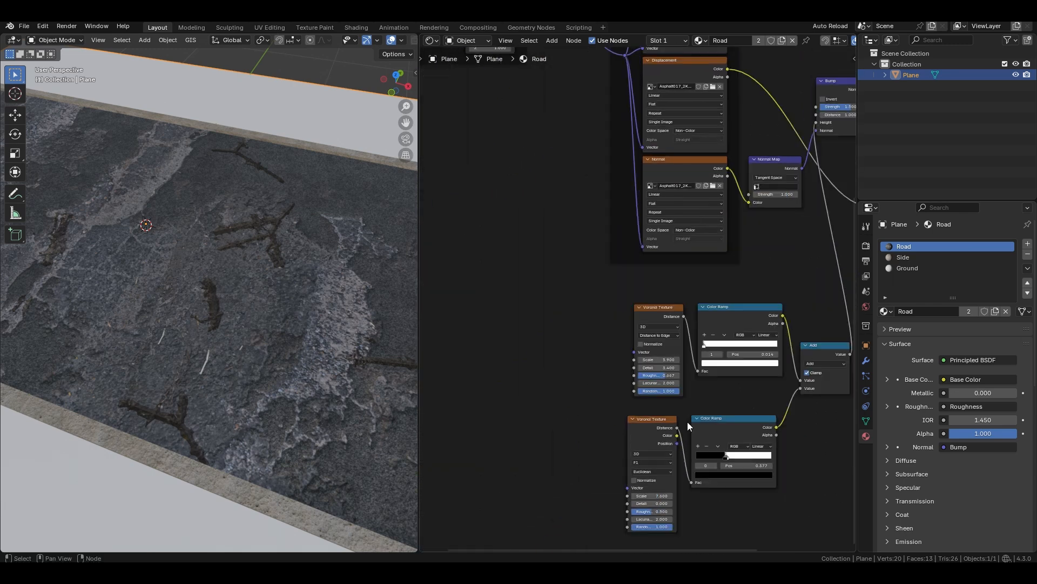
middle_drag(697, 439, 677, 328)
scroll(677, 328, up, 4)
drag(638, 177, 602, 178)
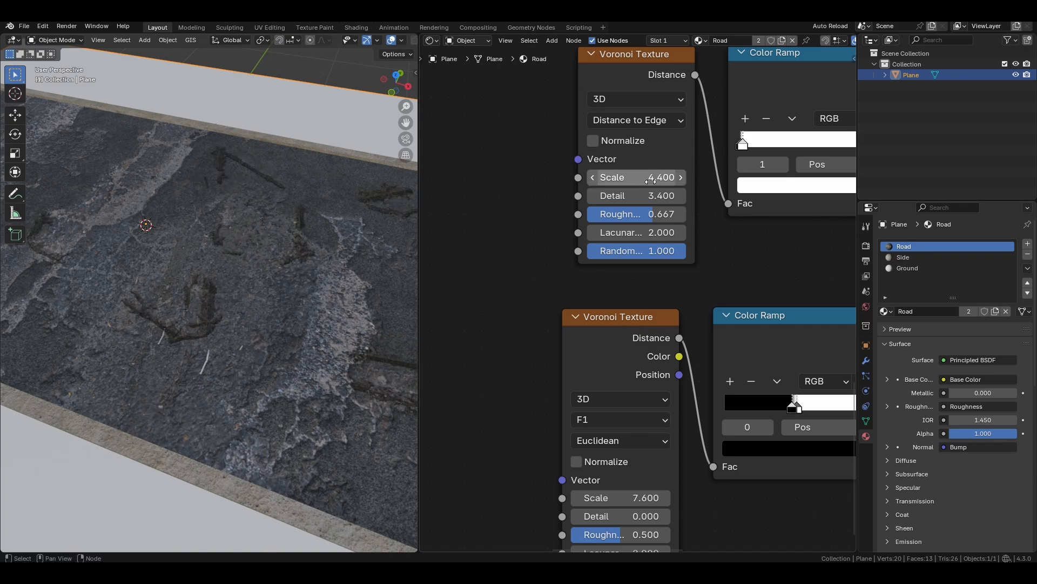
scroll(638, 297, down, 3)
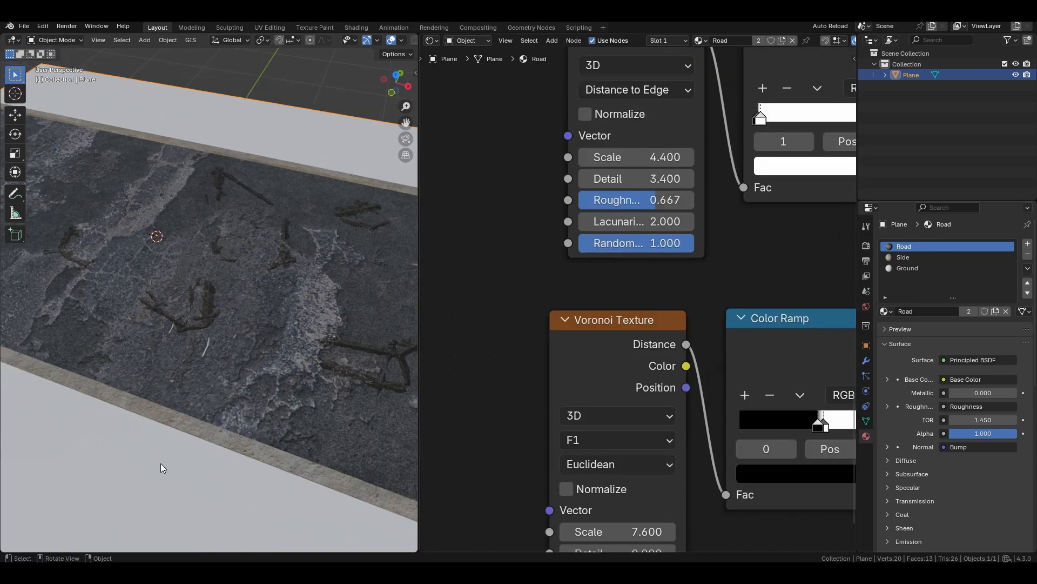
scroll(160, 462, down, 4)
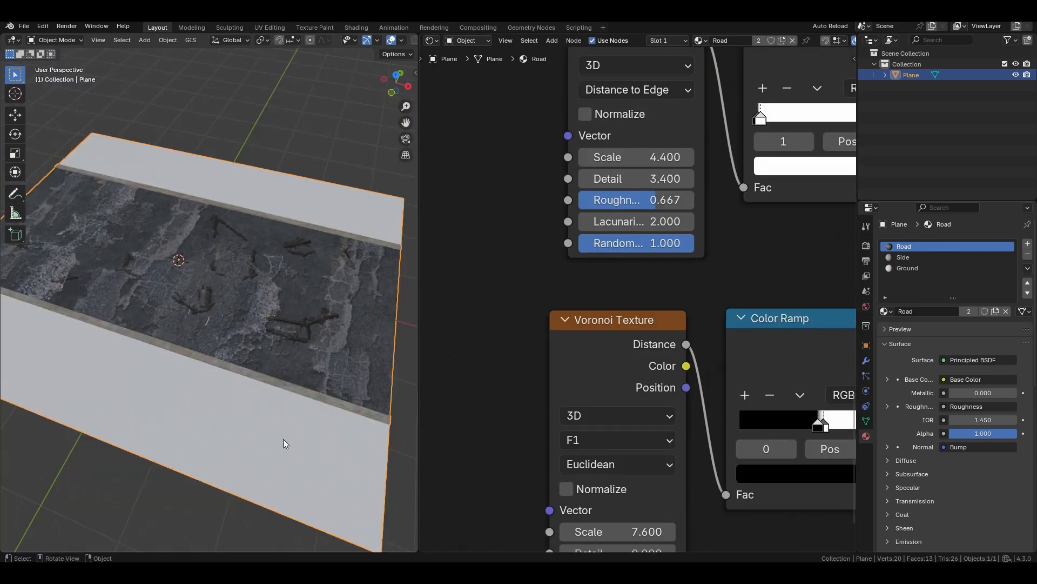
Switch to the Ground material, select its Principled BSDF and start the Principled Texture Setup
click(920, 268)
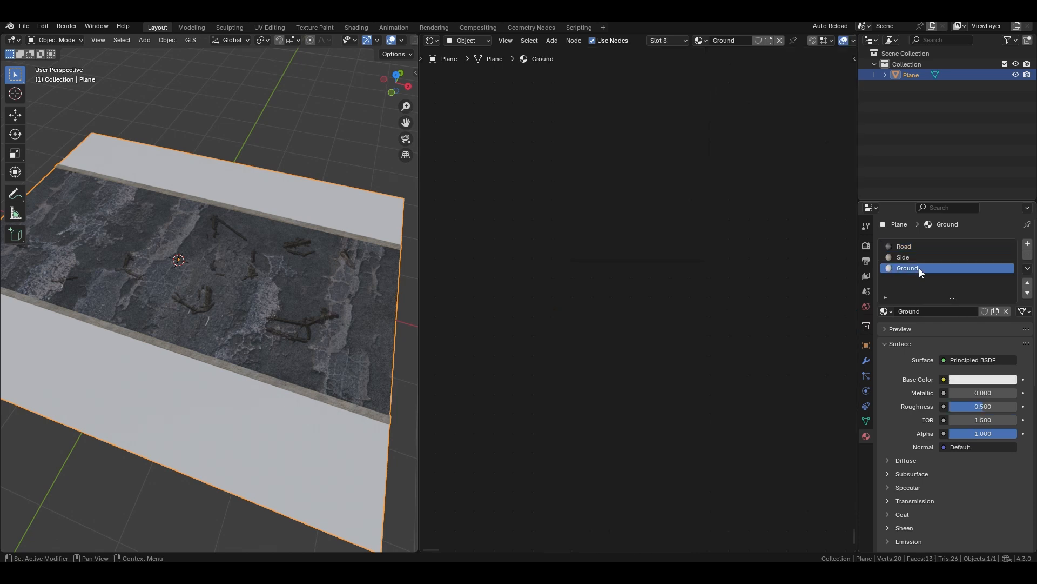
key(Home)
scroll(659, 401, up, 5)
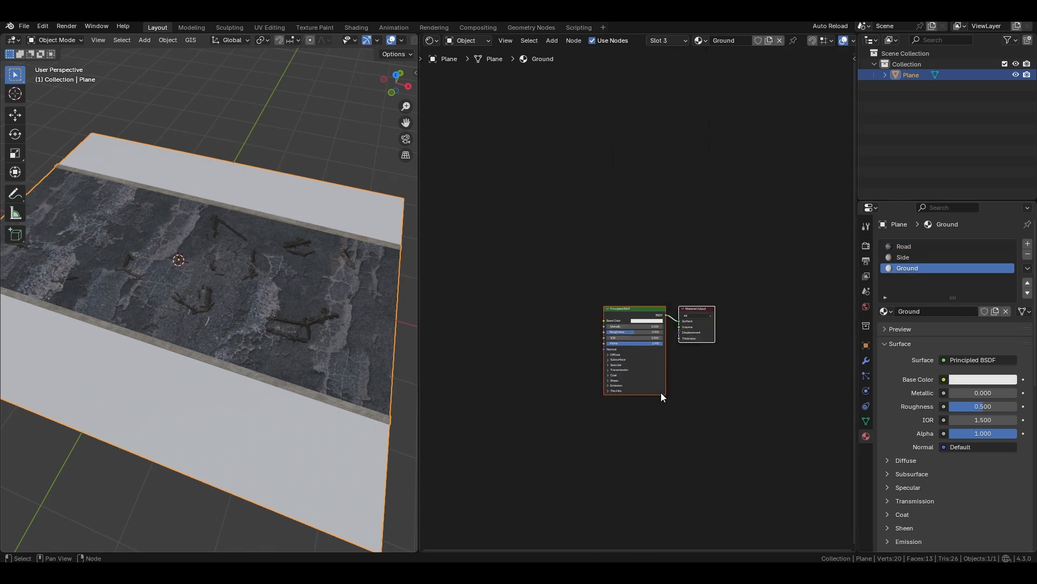
scroll(663, 391, up, 4)
click(599, 331)
middle_drag(591, 344, 602, 309)
key(ctrl+shift+t)
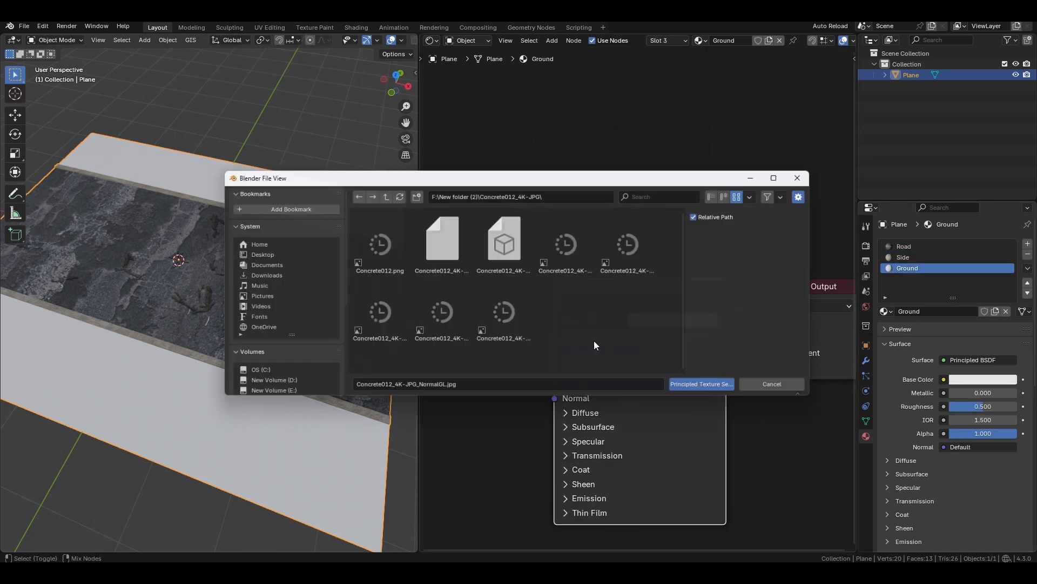
Load the Color, Roughness, Normal and Displacement maps from the Ground048_2K-JPG folder into the Ground material
click(380, 195)
click(562, 254)
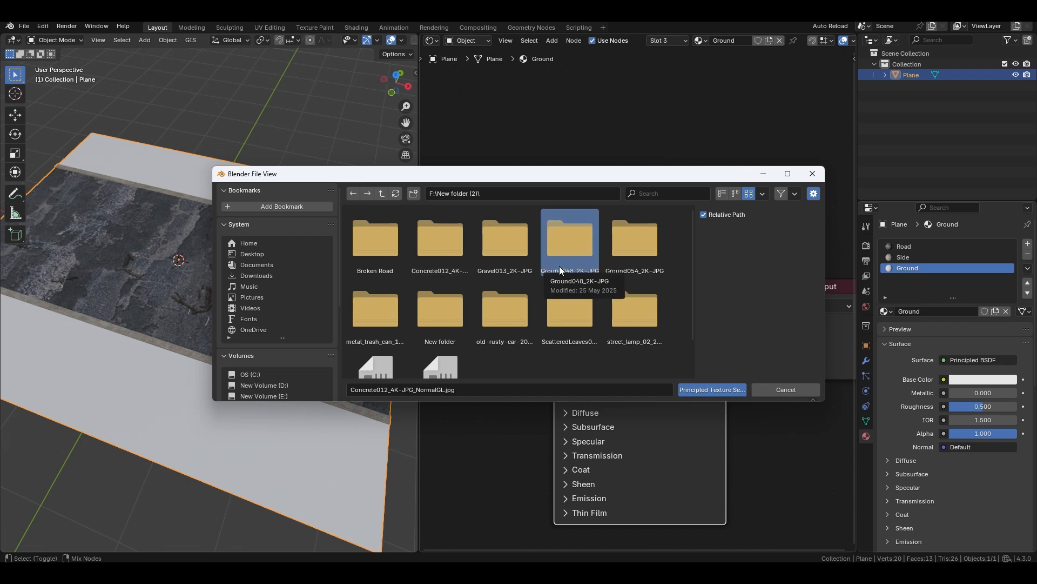
double_click(578, 250)
click(618, 266)
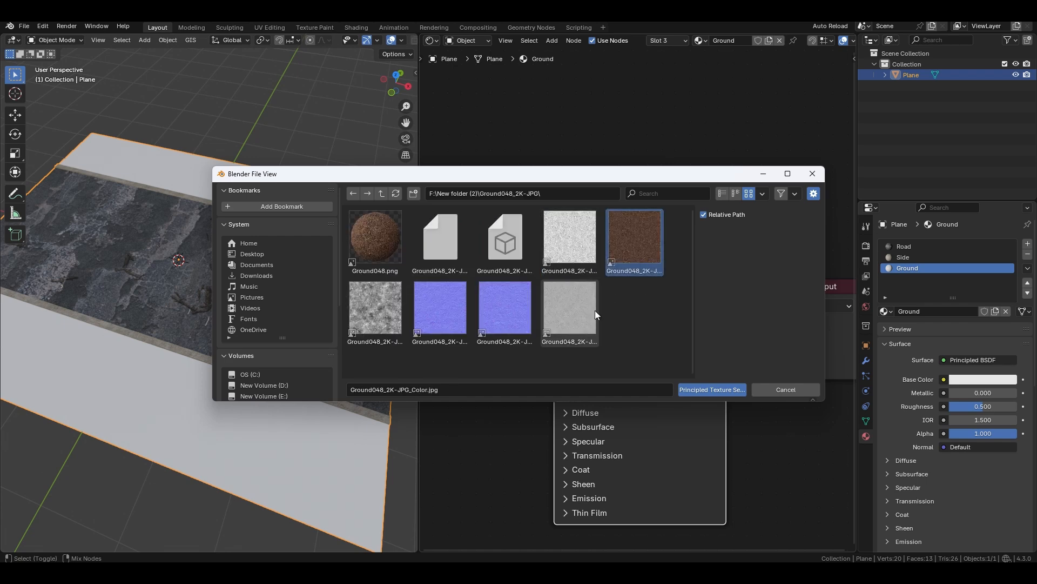
ctrl+click(576, 310)
ctrl+click(513, 309)
ctrl+click(392, 306)
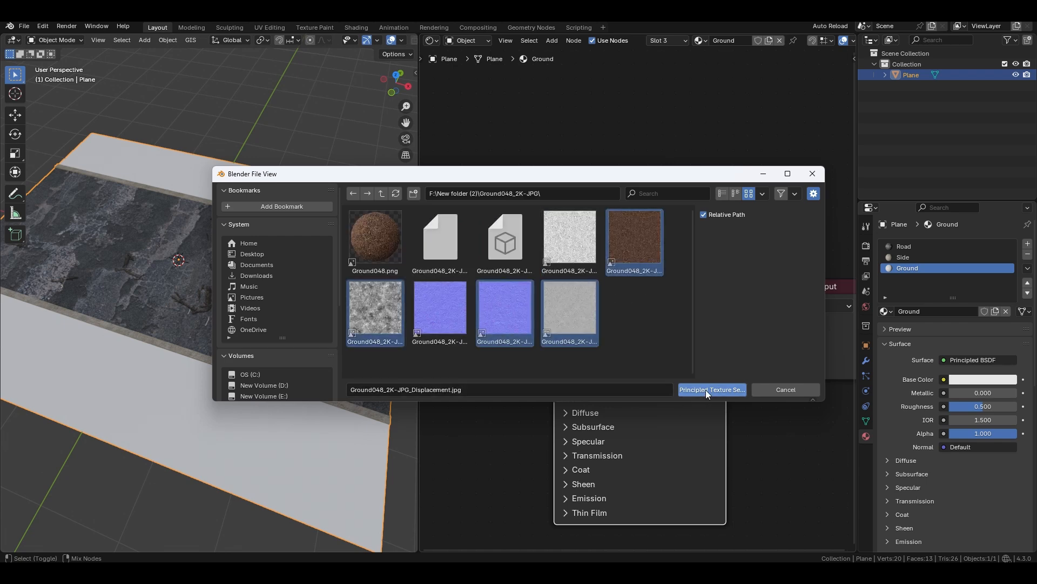
click(705, 390)
Set the Scale of the Ground material's Displacement node to 0.05
middle_drag(668, 541, 659, 81)
click(676, 408)
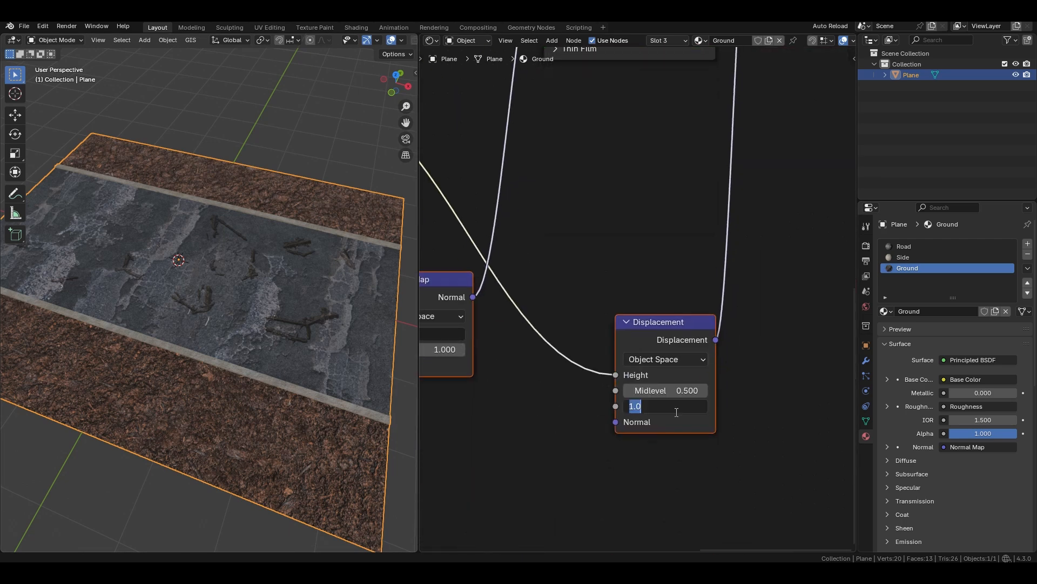
text(.05)
key(Return)
Set the Ground material's Mapping Scale to 3 on X, Y and Z and check the tiling on the plane
middle_drag(481, 137, 853, 343)
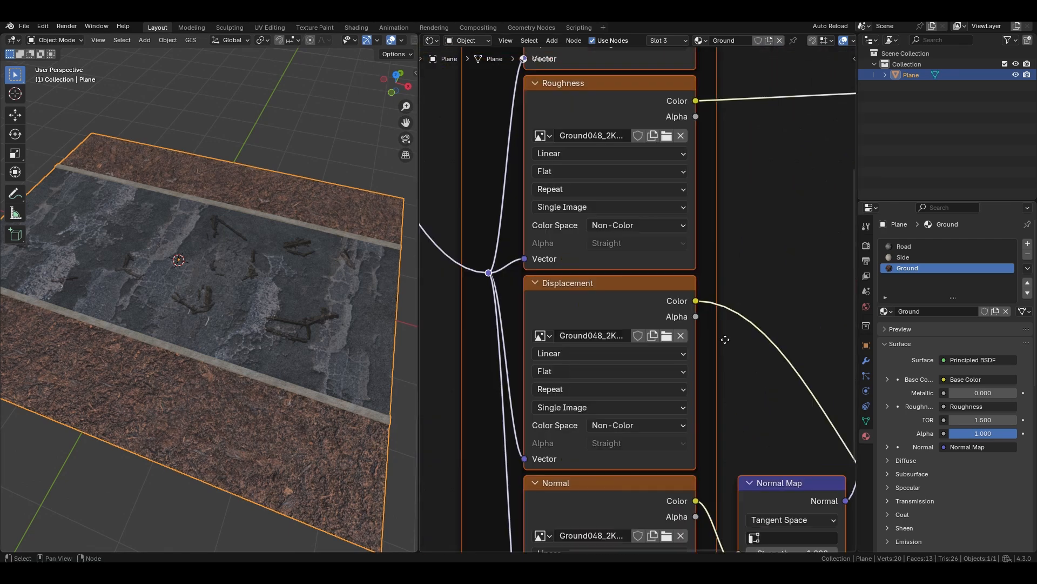
middle_drag(532, 334, 900, 434)
drag(585, 326, 585, 355)
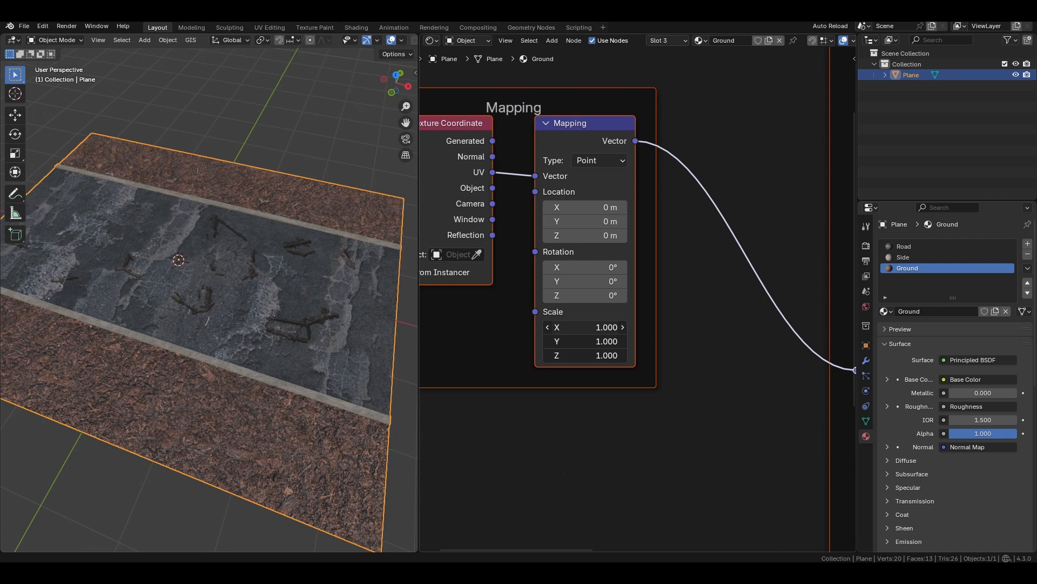
text(3)
key(Return)
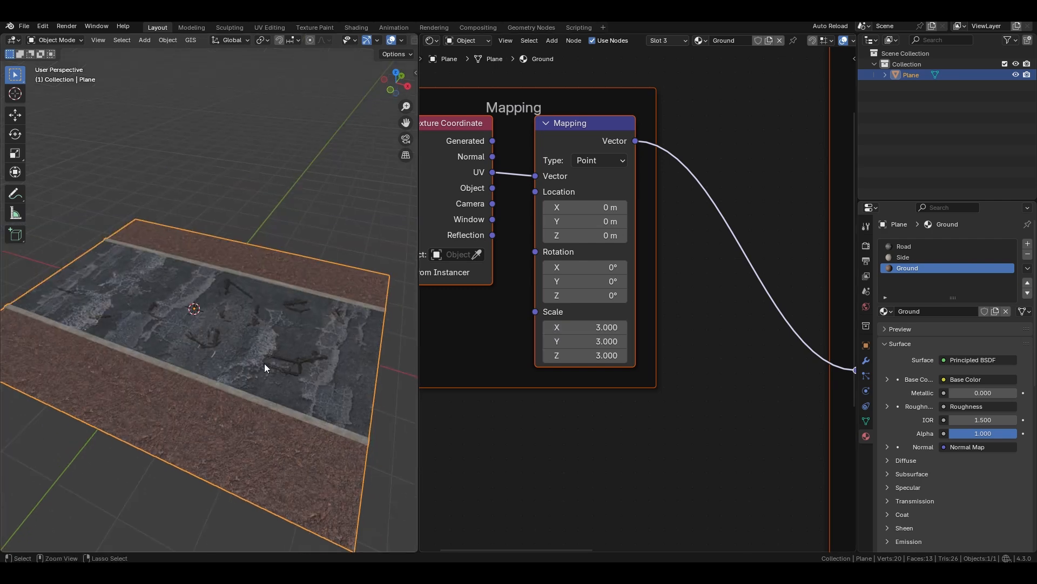
ctrl+middle_drag(264, 363, 223, 349)
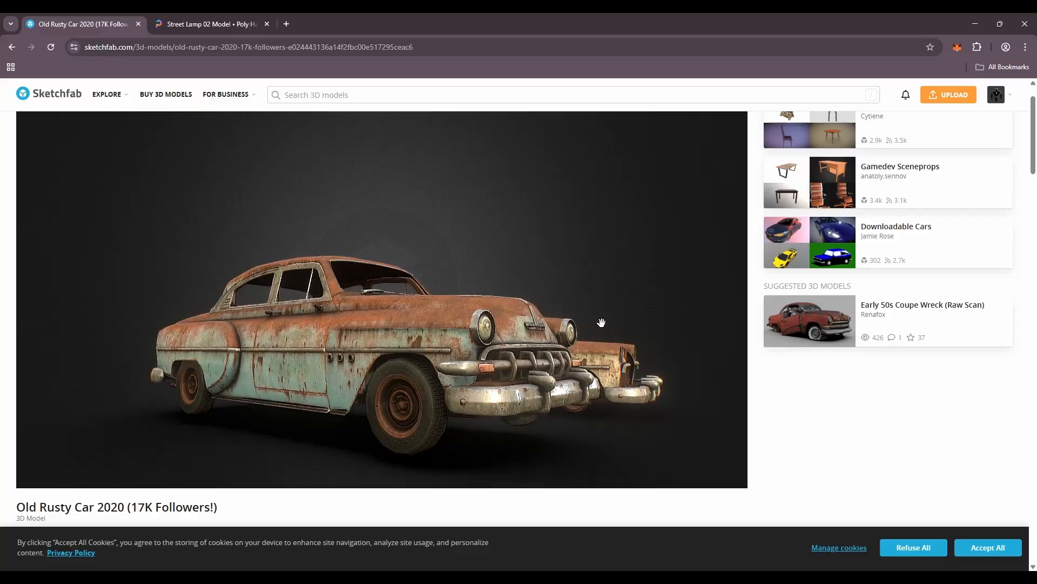
Switch to the browser, inspect the Old Rusty Car 2020 model on Sketchfab and open its download options
mouse_move(601, 322)
mouse_down()
mouse_move(519, 327)
mouse_move(493, 331)
mouse_move(496, 340)
mouse_move(556, 340)
mouse_move(555, 326)
mouse_move(470, 308)
mouse_move(605, 335)
mouse_up()
scroll(806, 387, down, 4)
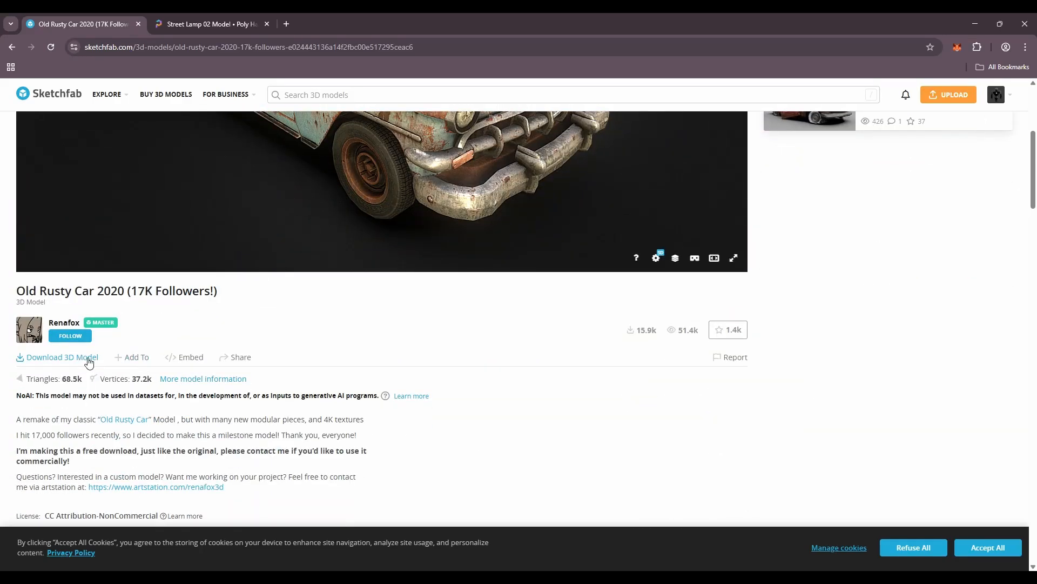
click(89, 361)
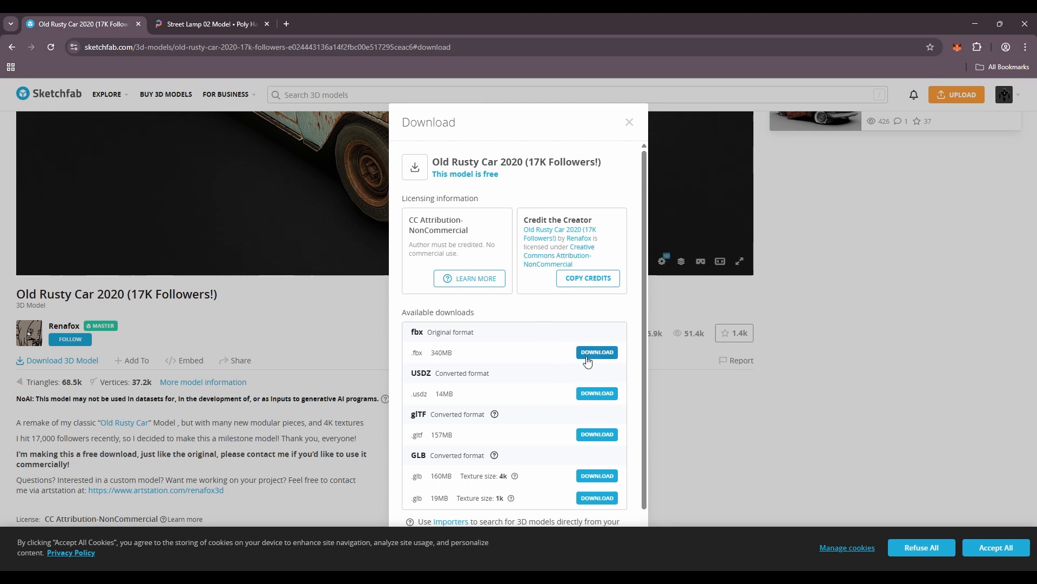
Examine the Street Lamp 02 model page on Poly Haven, including its preview images and the available download resolutions
click(210, 24)
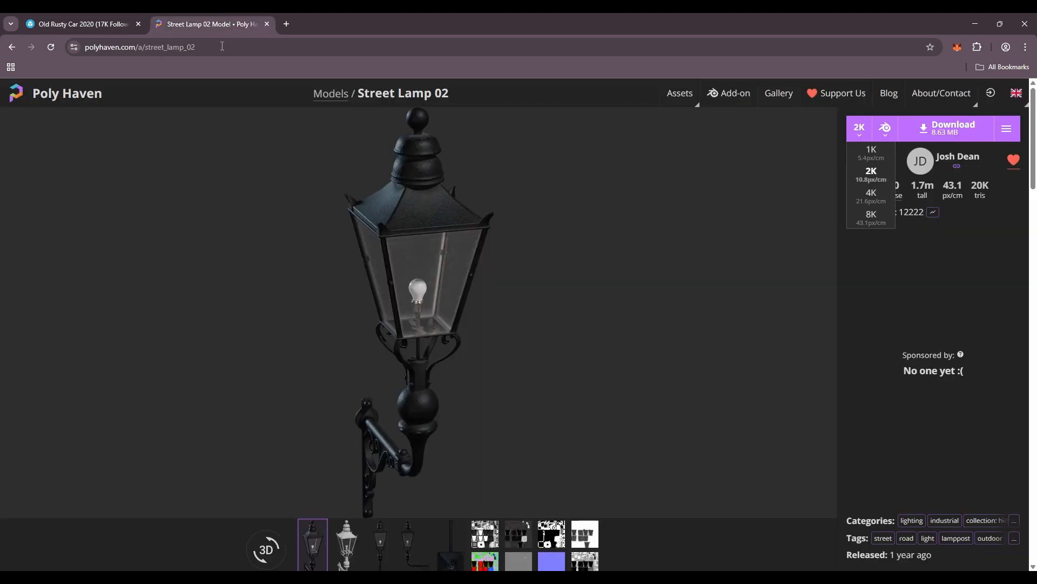
scroll(416, 357, down, 6)
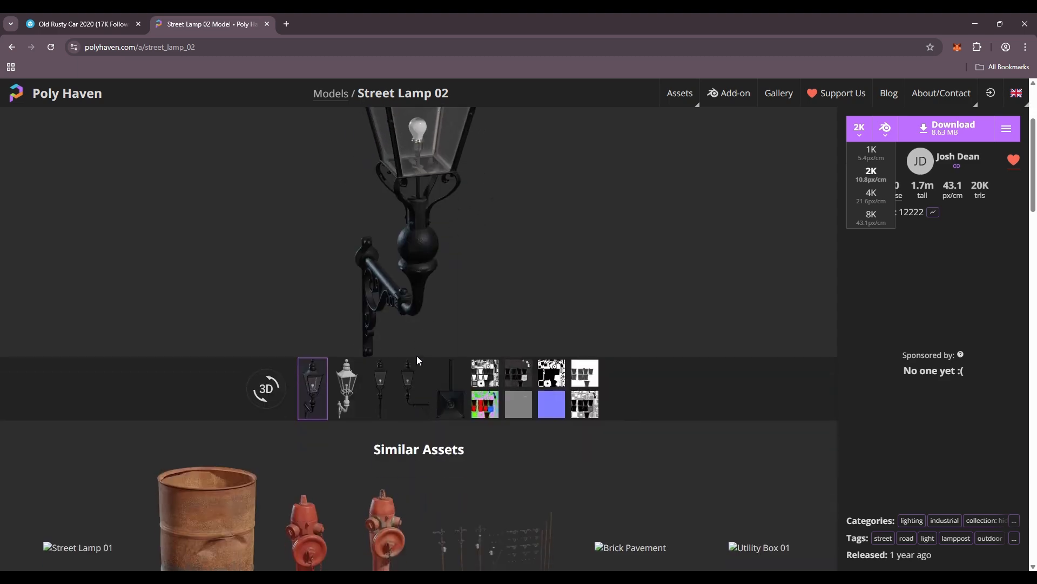
scroll(416, 355, up, 5)
scroll(417, 355, up, 1)
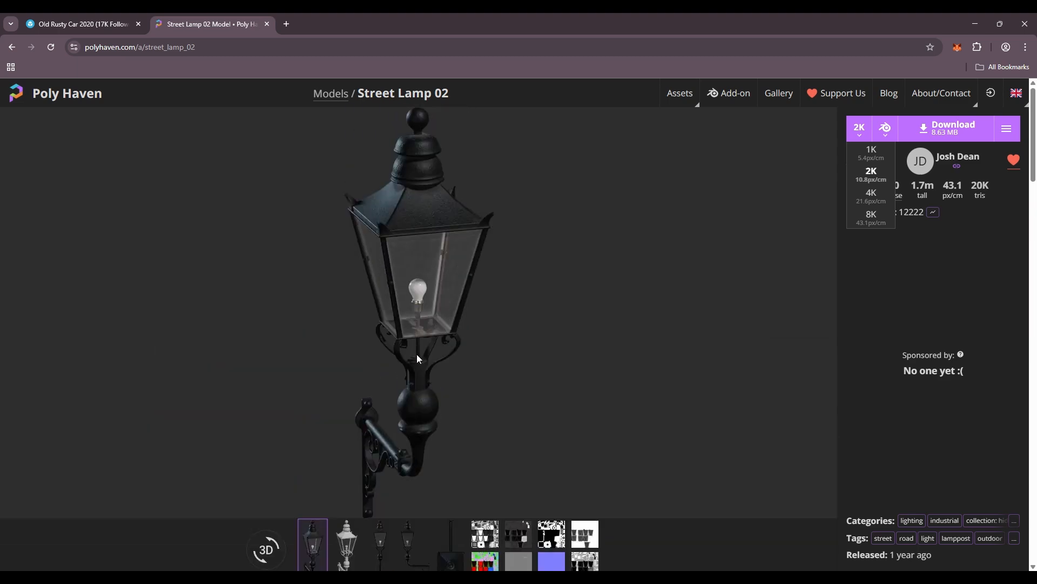
click(863, 130)
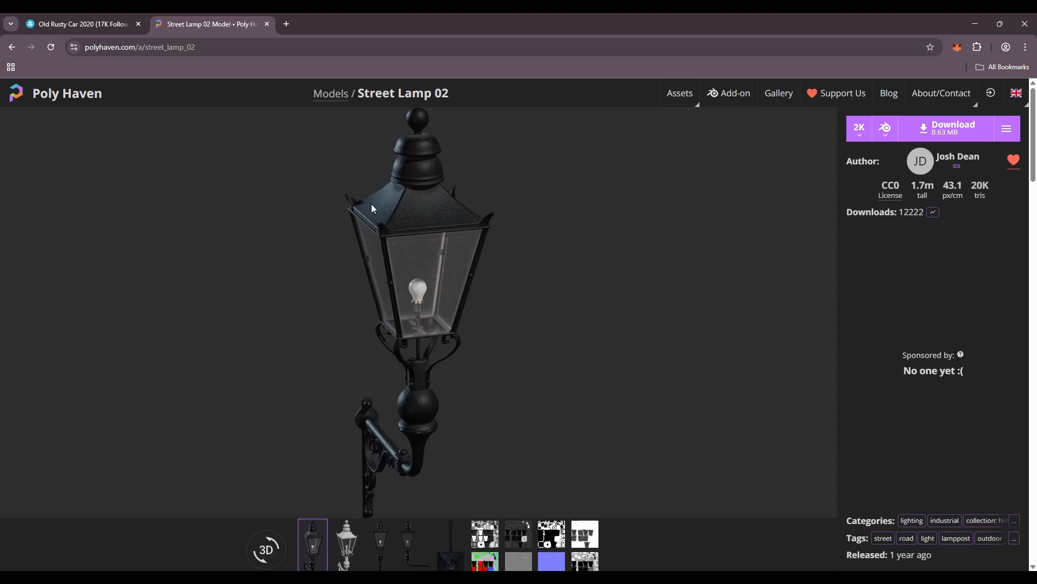
click(81, 24)
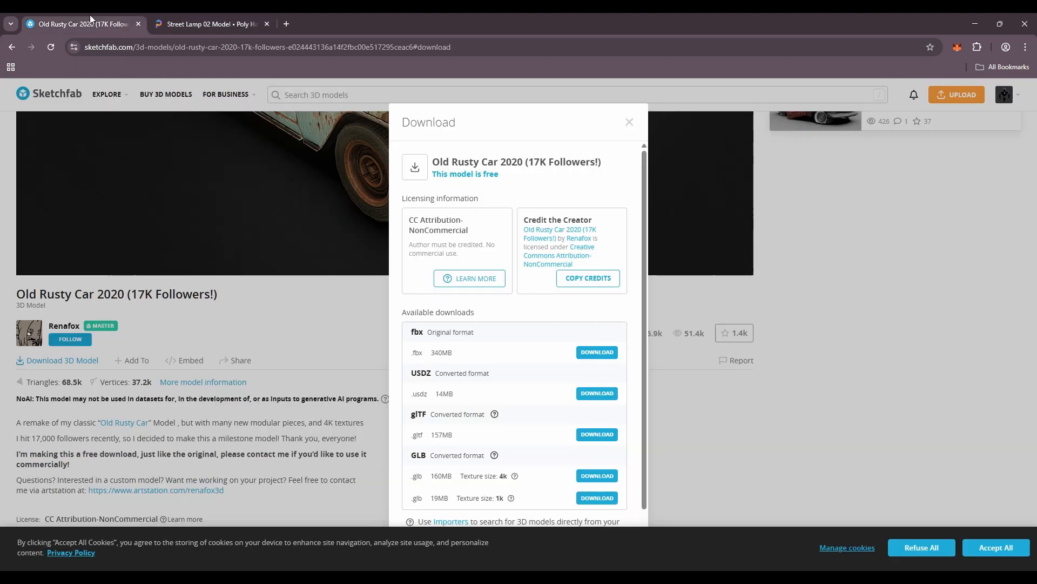
click(210, 24)
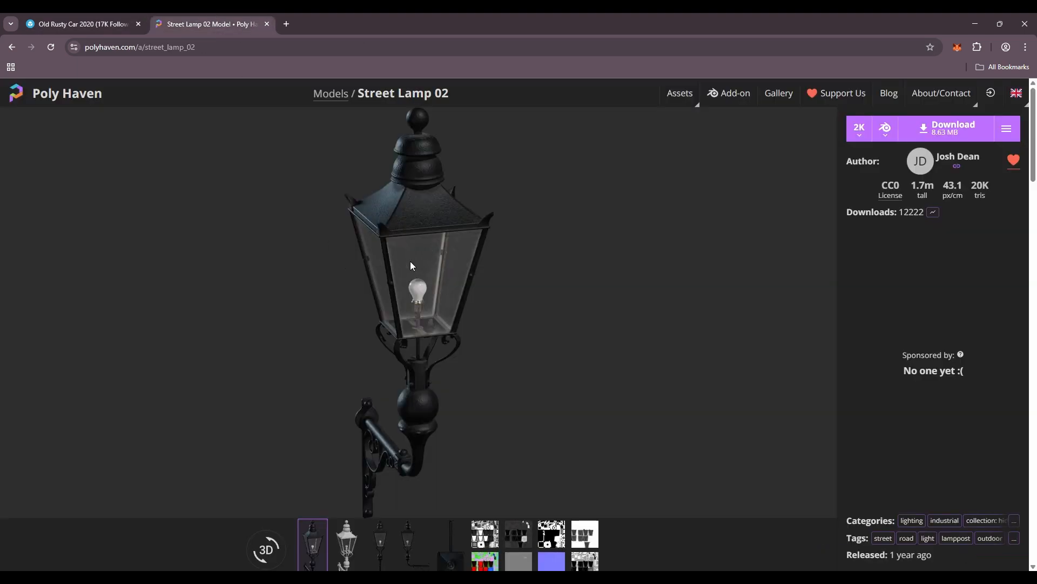
scroll(464, 410, down, 2)
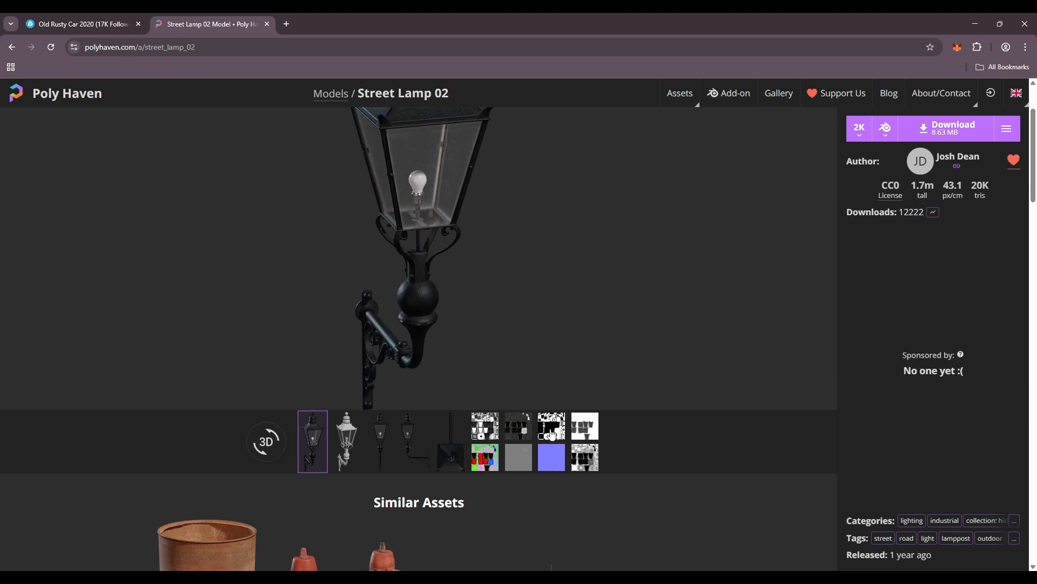
scroll(480, 376, up, 2)
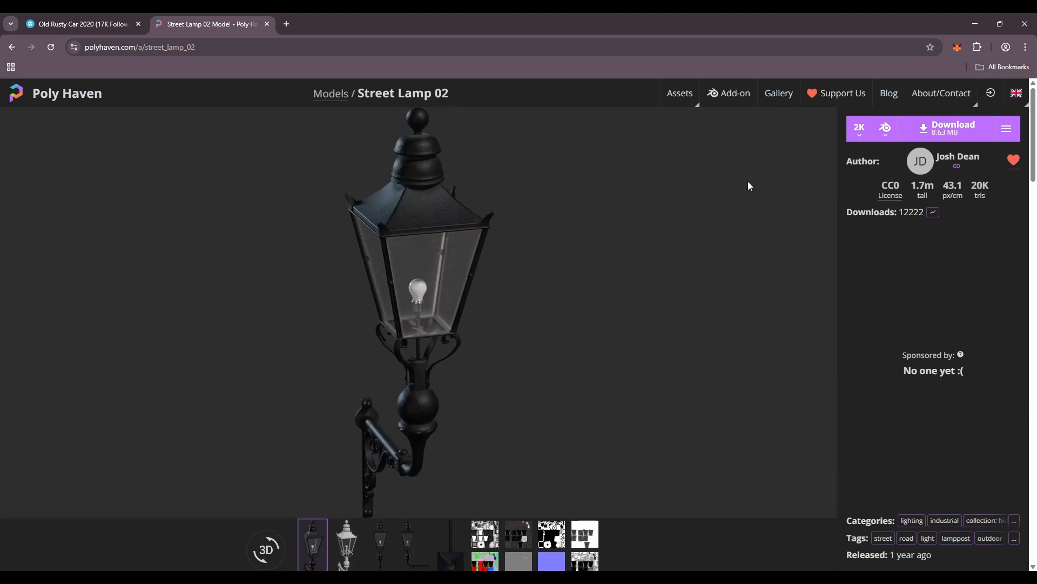
scroll(634, 392, down, 3)
scroll(664, 352, up, 3)
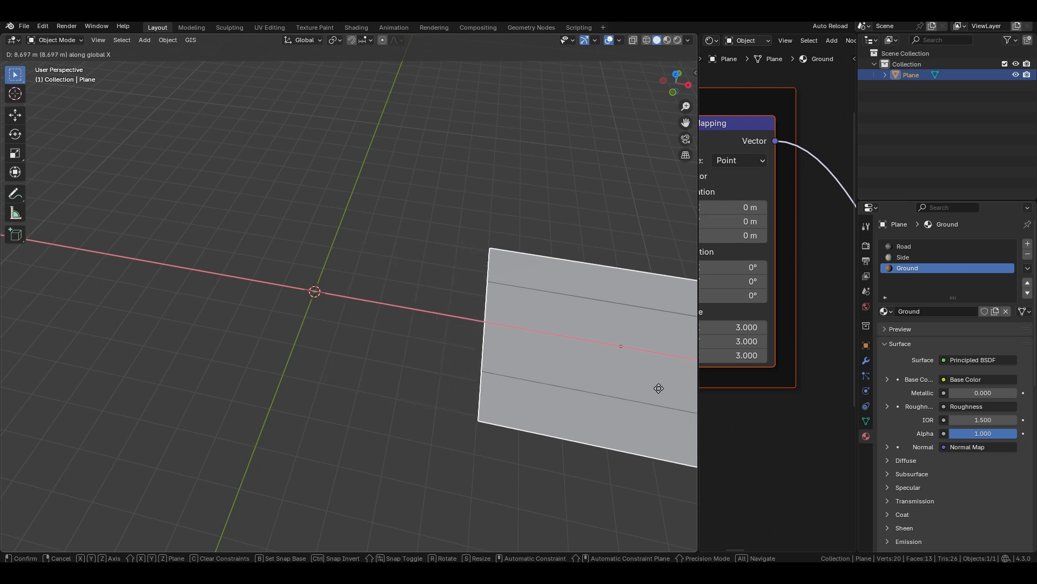
Switch to Blender, move the road plane about 8.7 m along global X and start an FBX import
click(657, 387)
click(23, 27)
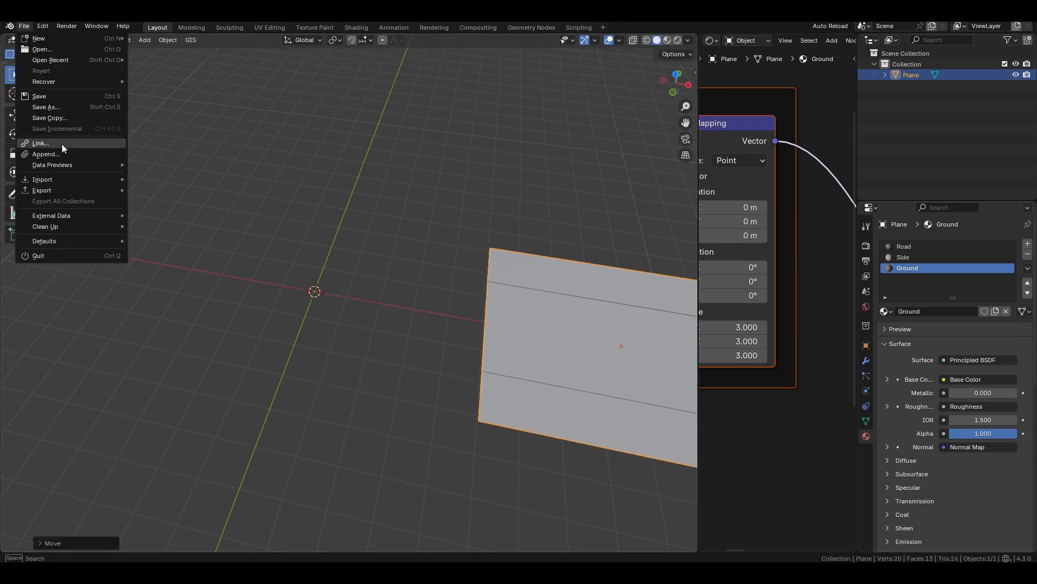
mouse_move(69, 182)
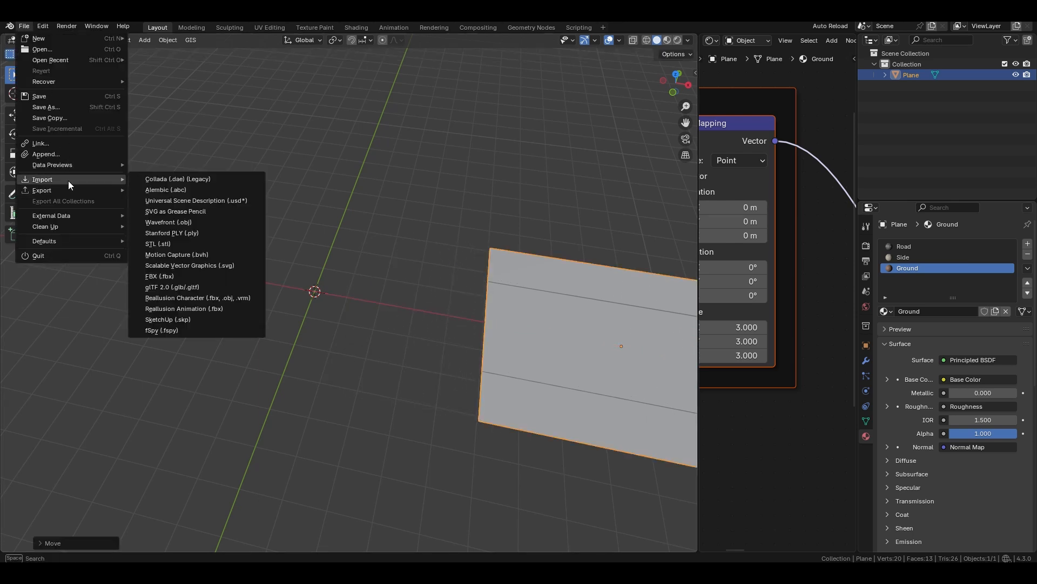
click(173, 277)
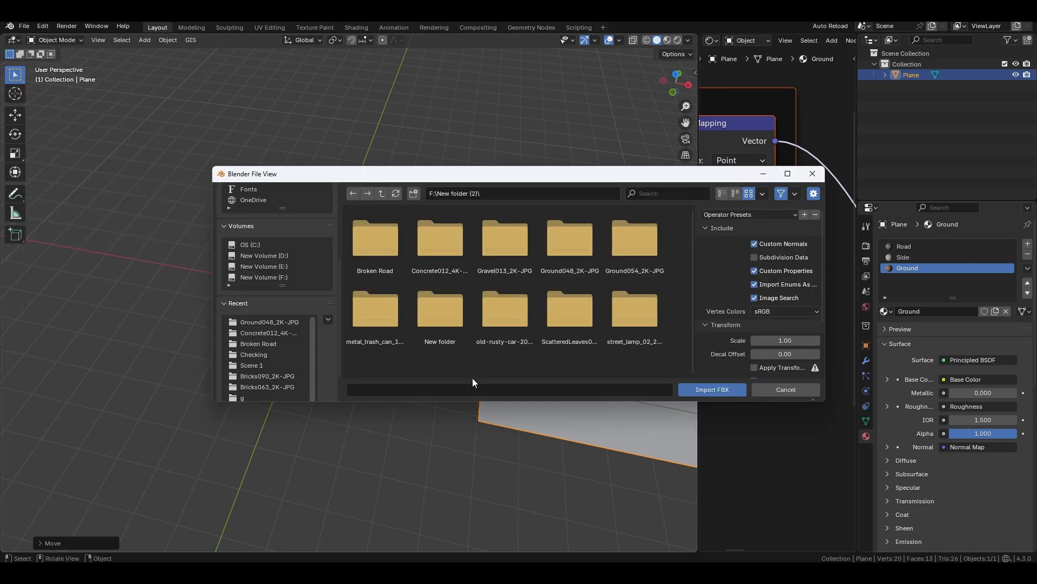
Import oldcar_whole.FBX from the source folder of the old-rusty-car-2020-17k-followers download
double_click(497, 326)
double_click(375, 246)
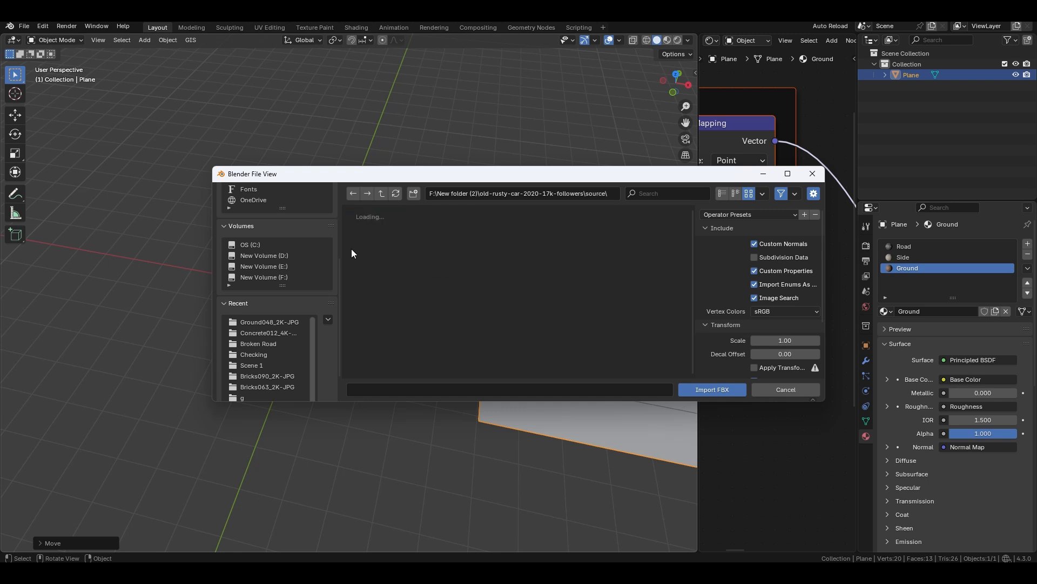
double_click(373, 254)
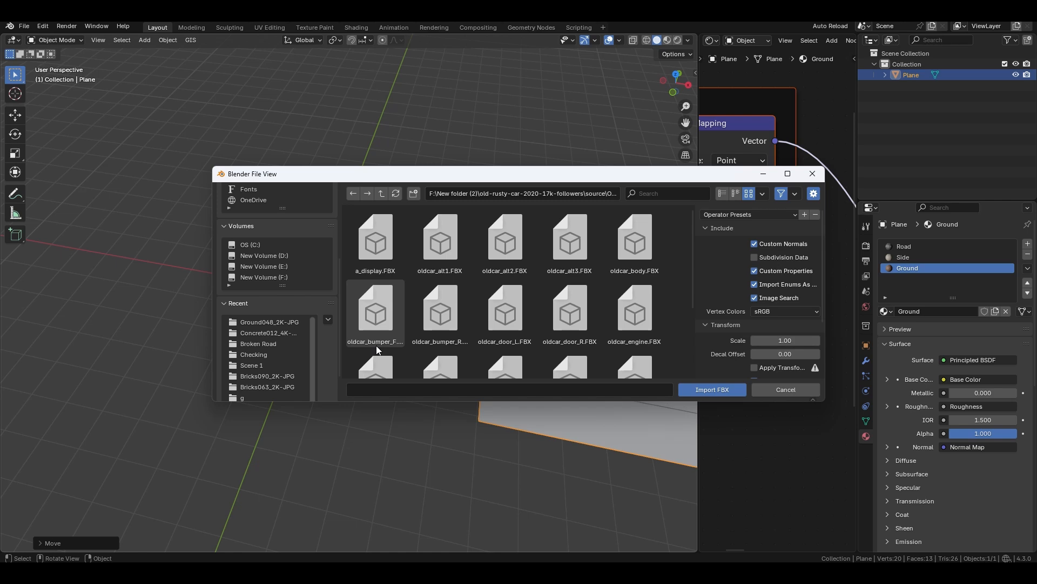
click(508, 329)
scroll(592, 321, down, 4)
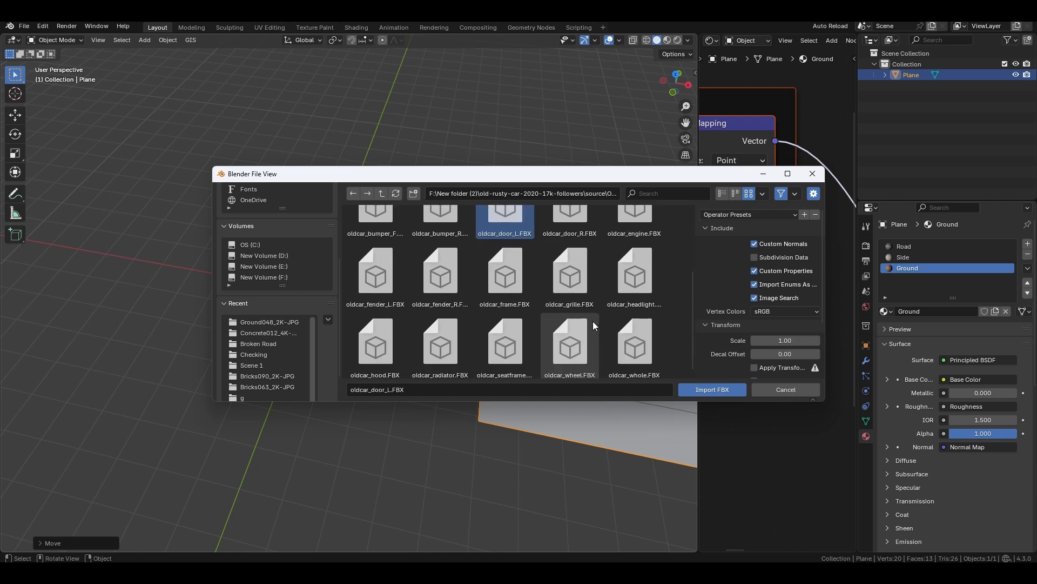
scroll(592, 321, down, 1)
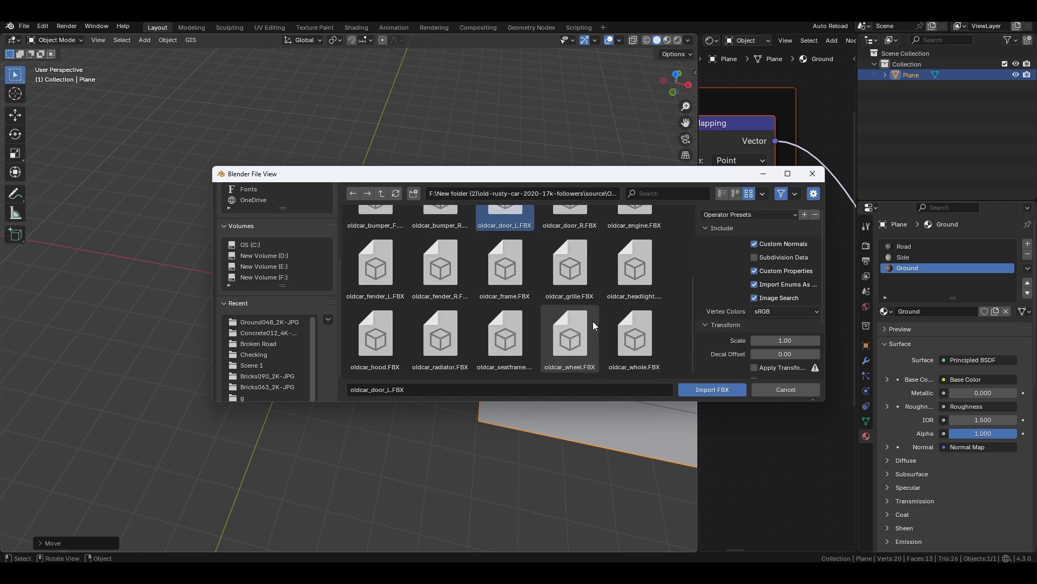
click(642, 352)
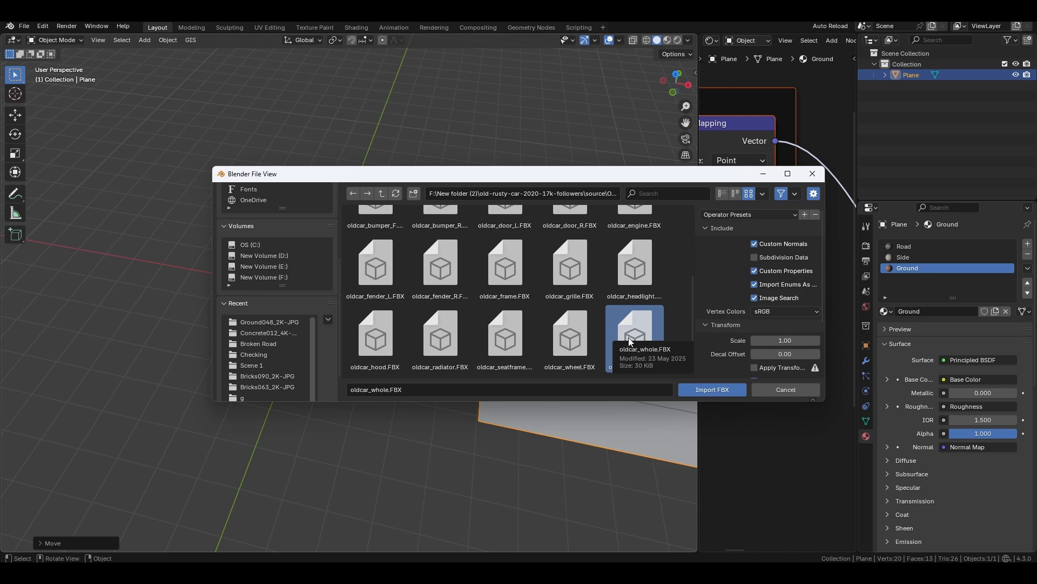
click(708, 390)
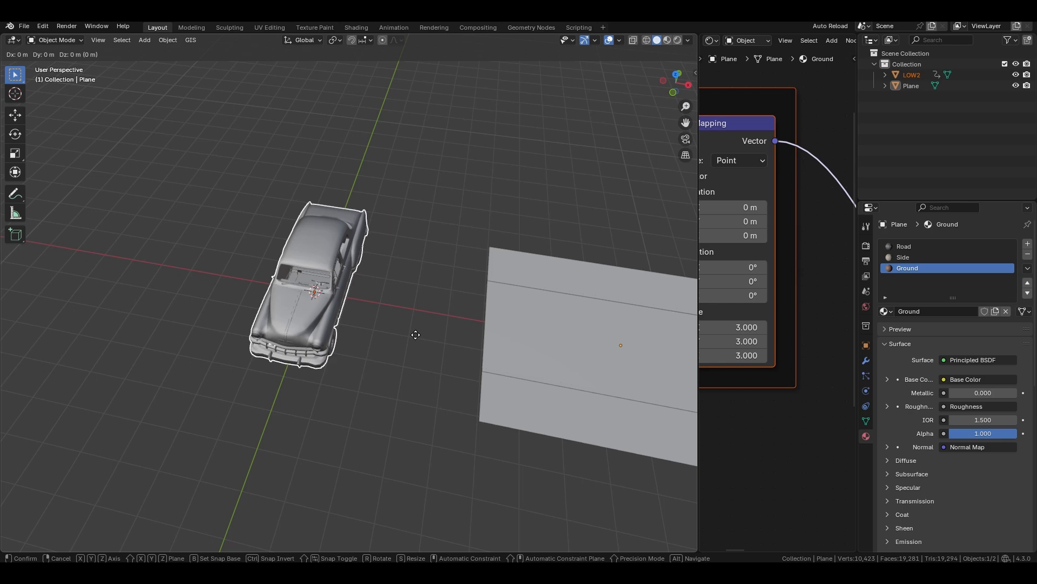
Move the imported car onto the road plane and scale it down to roughly half its size
click(690, 379)
shift+middle_drag(689, 349, 487, 344)
key(s)
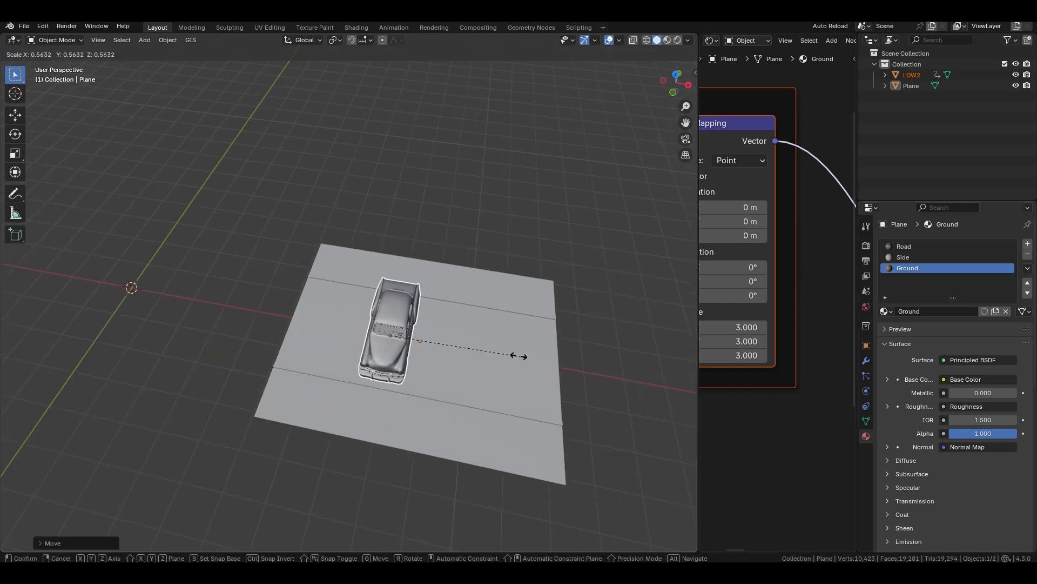
click(496, 351)
Rotate the car about Z so it stands diagonally on the road, and adjust its overall size
key(r)
key(z)
click(464, 378)
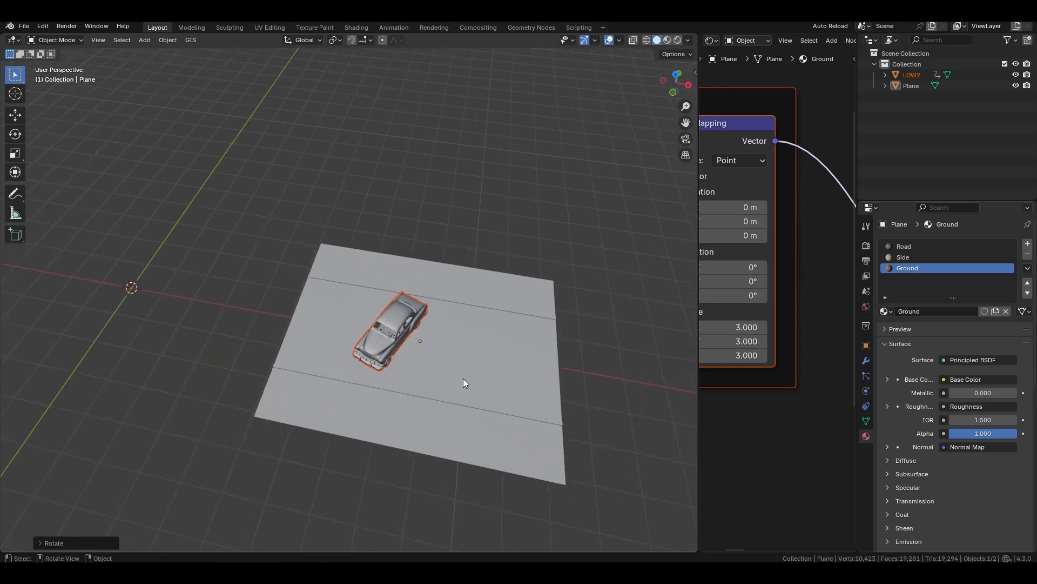
key(s)
click(528, 390)
Raise the car along Z until its tyres rest on the road surface
scroll(552, 403, up, 1)
scroll(552, 407, up, 4)
middle_drag(518, 374, 502, 361)
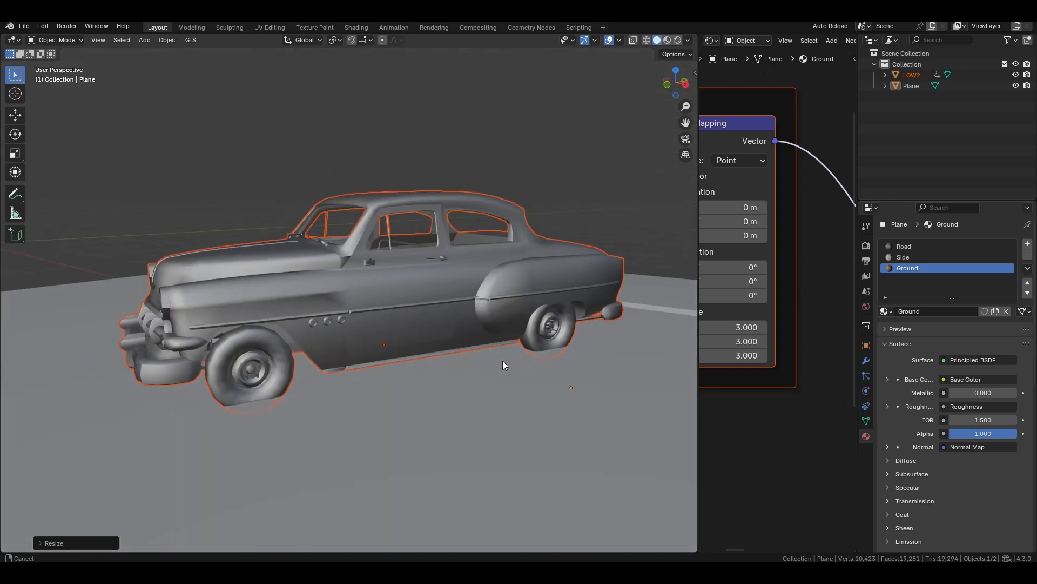
key(g)
key(z)
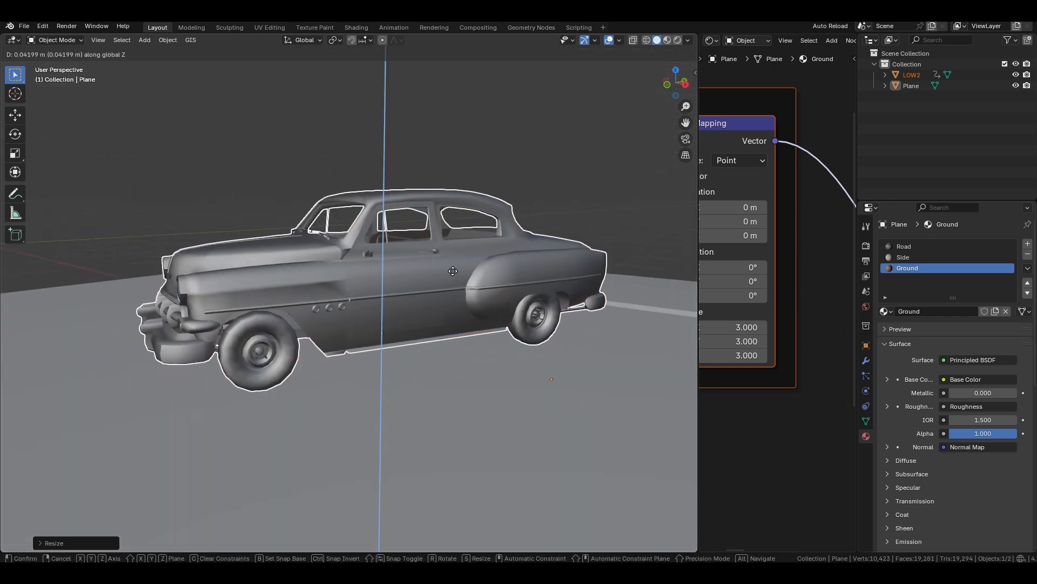
click(387, 249)
Scale the car by about 0.91, reposition it along Y on the road and check how its wheels meet the surface
middle_drag(386, 249, 586, 410)
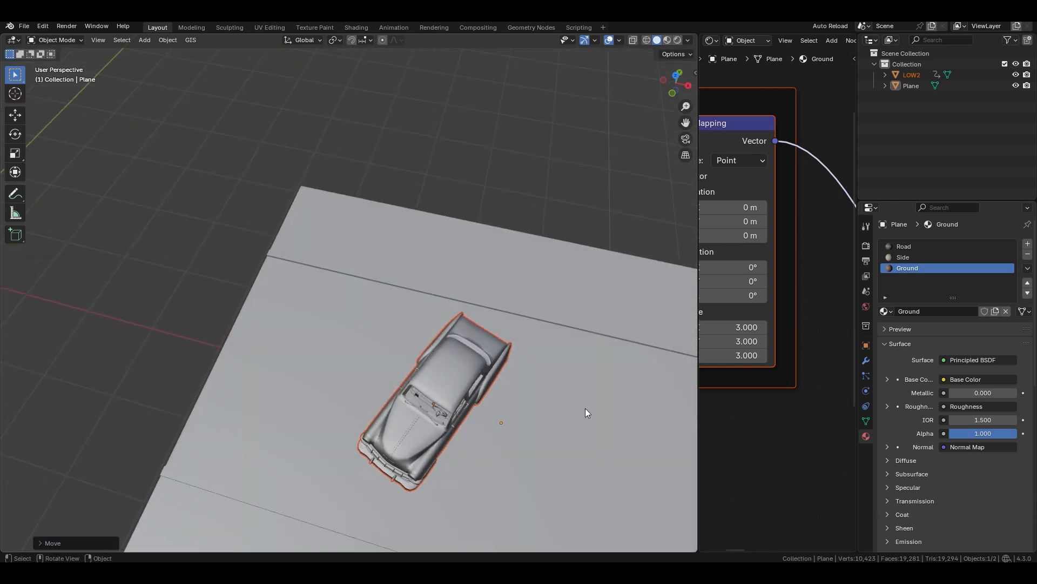
key(s)
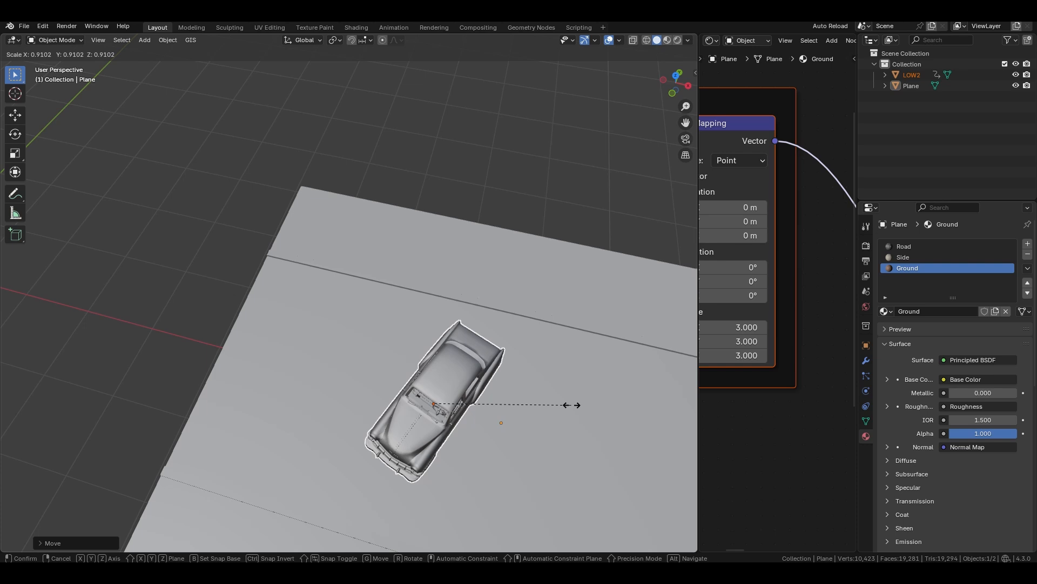
click(571, 404)
key(g)
key(y)
click(550, 378)
middle_drag(550, 378, 514, 384)
scroll(514, 384, up, 6)
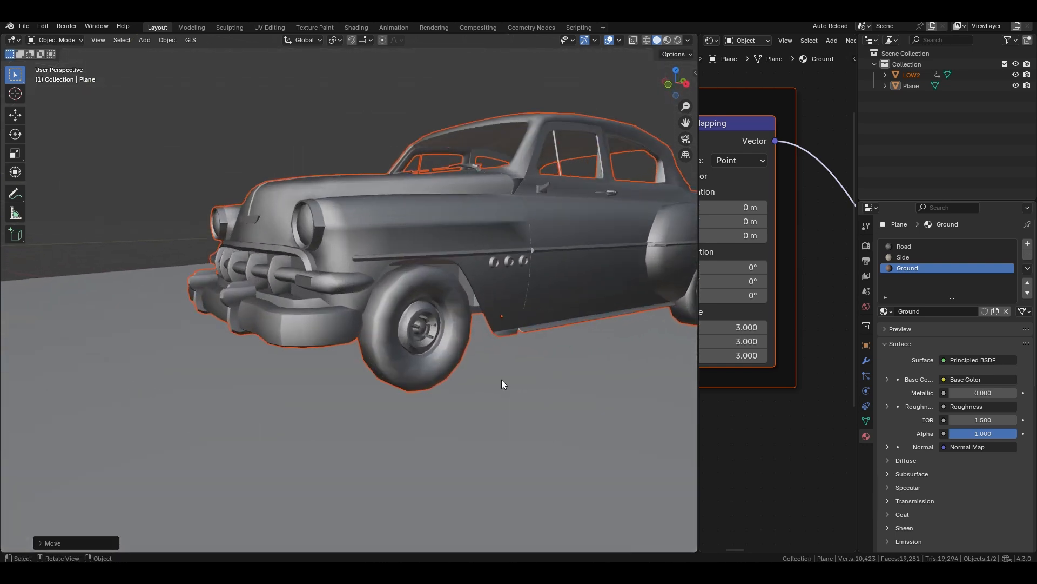
Lower the car slightly along Z so its tyres sit on the road surface
key(g)
key(z)
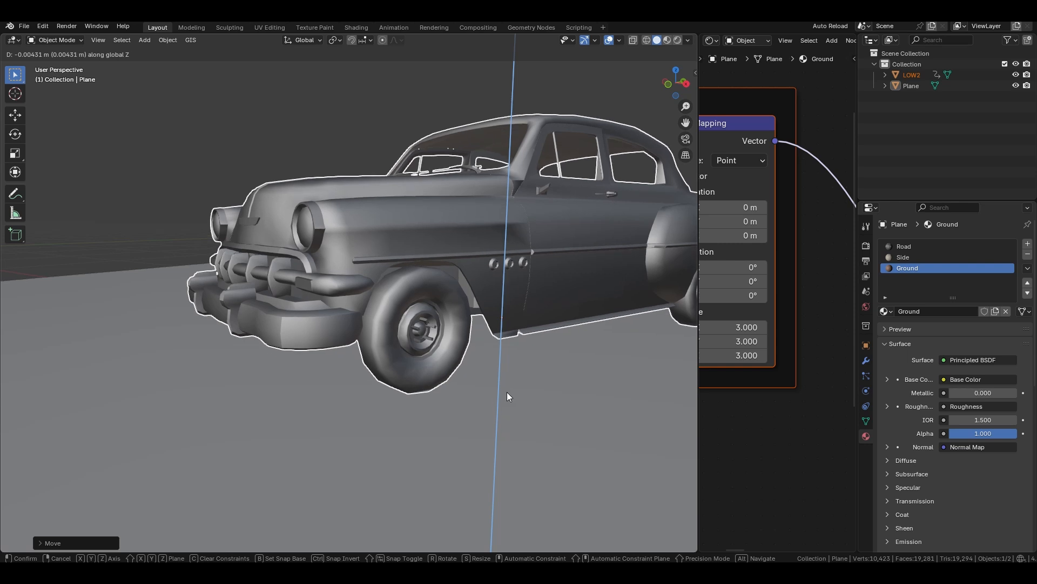
click(504, 391)
scroll(500, 390, down, 10)
middle_drag(501, 390, 129, 252)
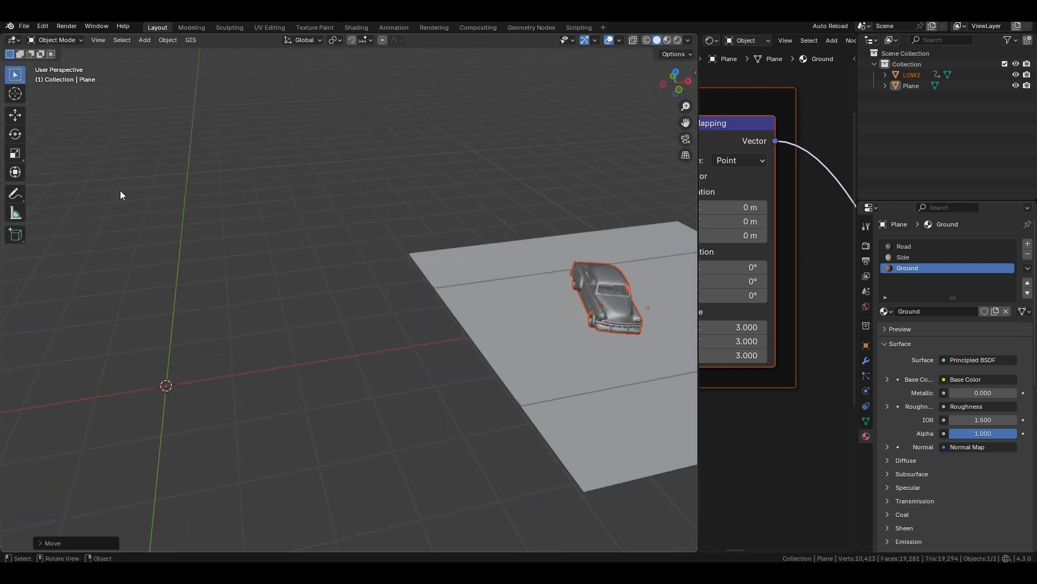
Append the street_lamp_02 object from the street_lamp_02_2k.blend folder in New folder (2)
click(24, 26)
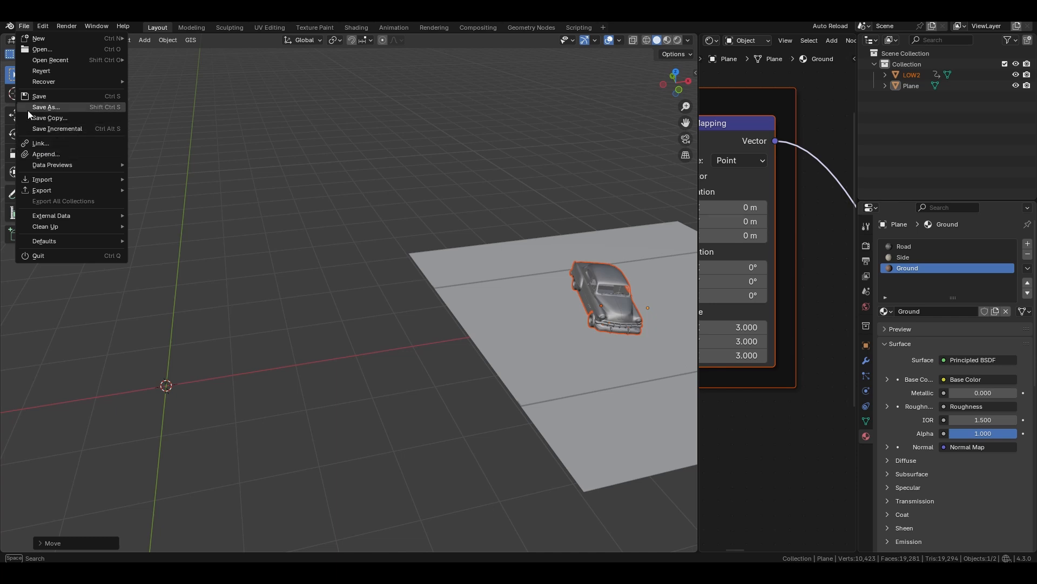
click(57, 153)
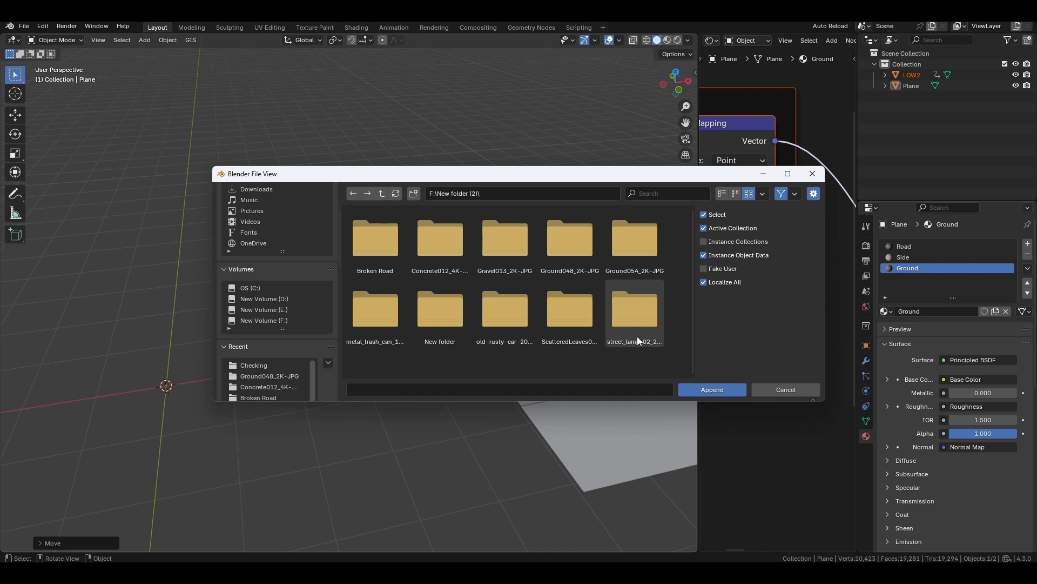
click(637, 336)
double_click(636, 328)
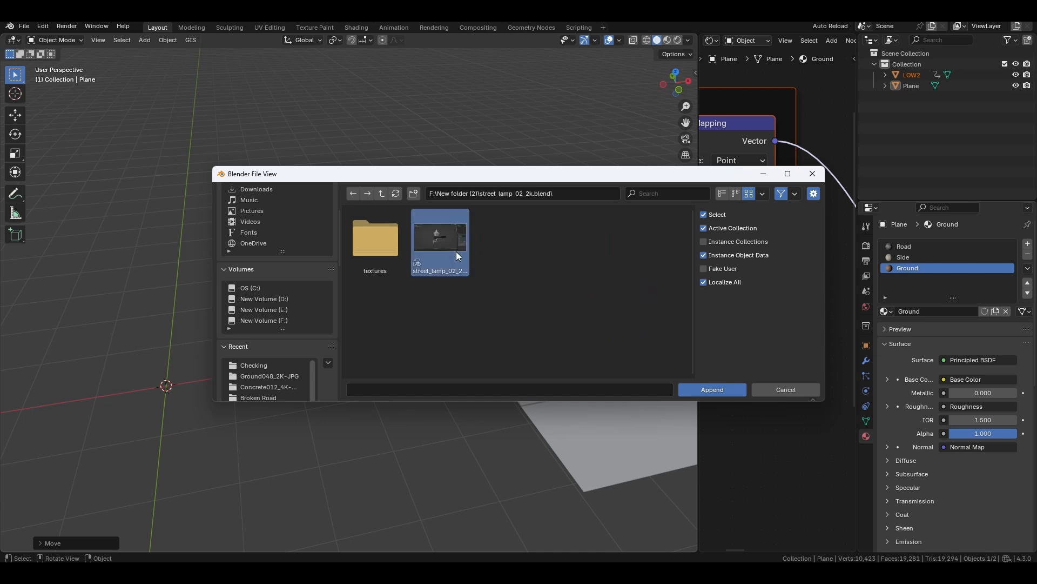
double_click(456, 251)
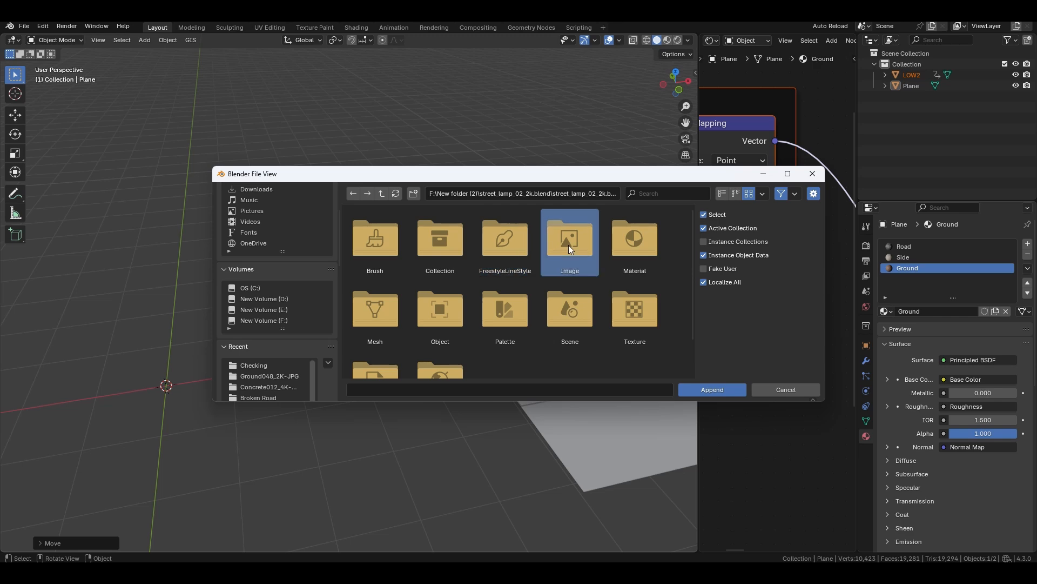
key(Right)
double_click(433, 257)
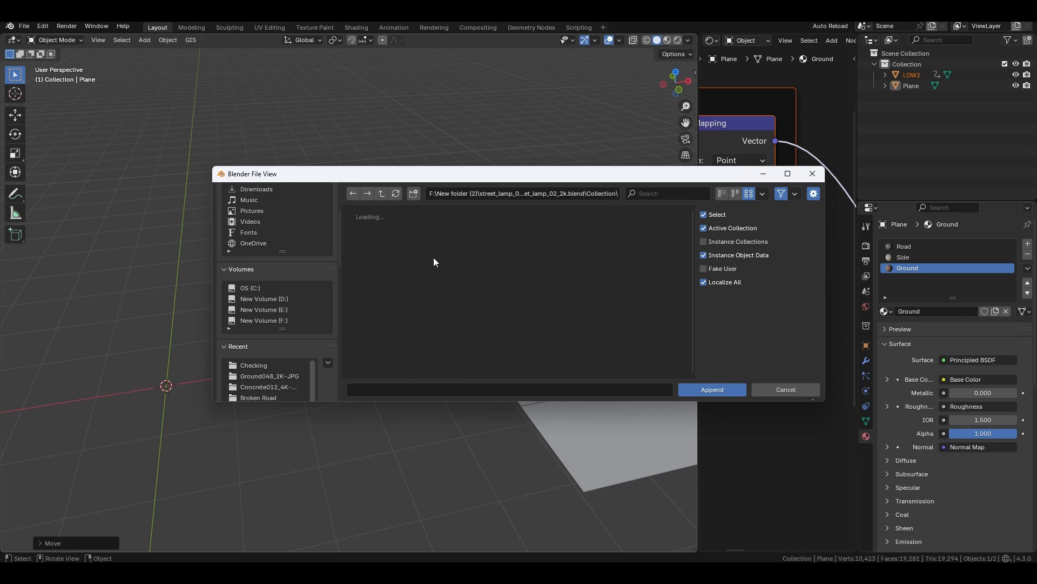
click(381, 190)
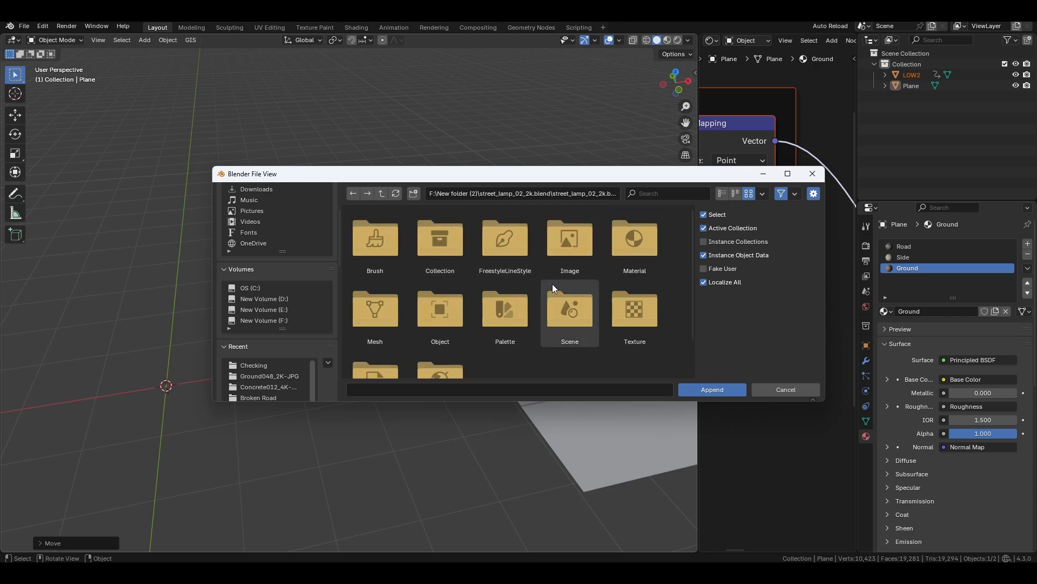
double_click(617, 234)
click(381, 195)
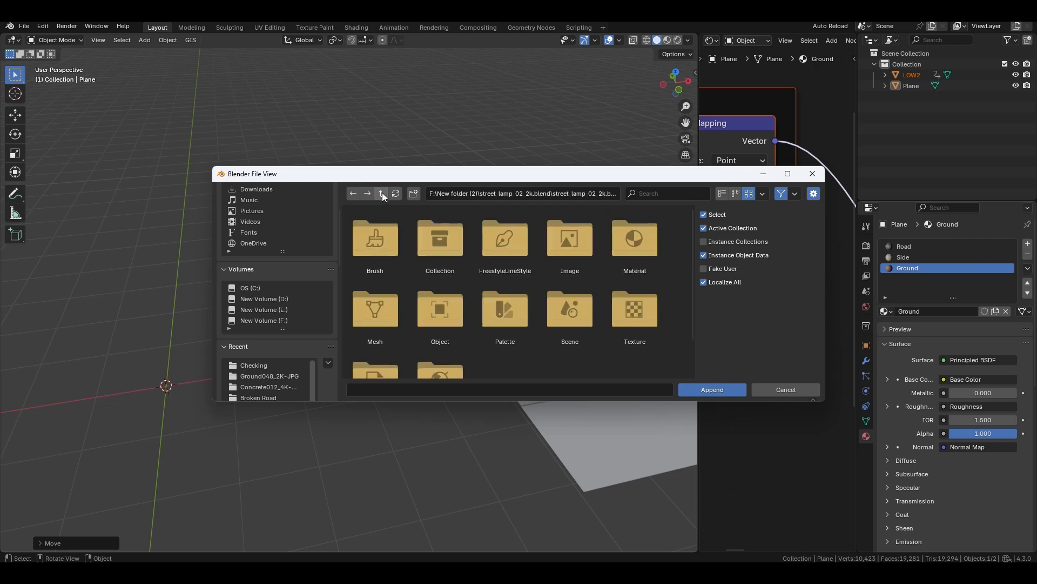
double_click(459, 317)
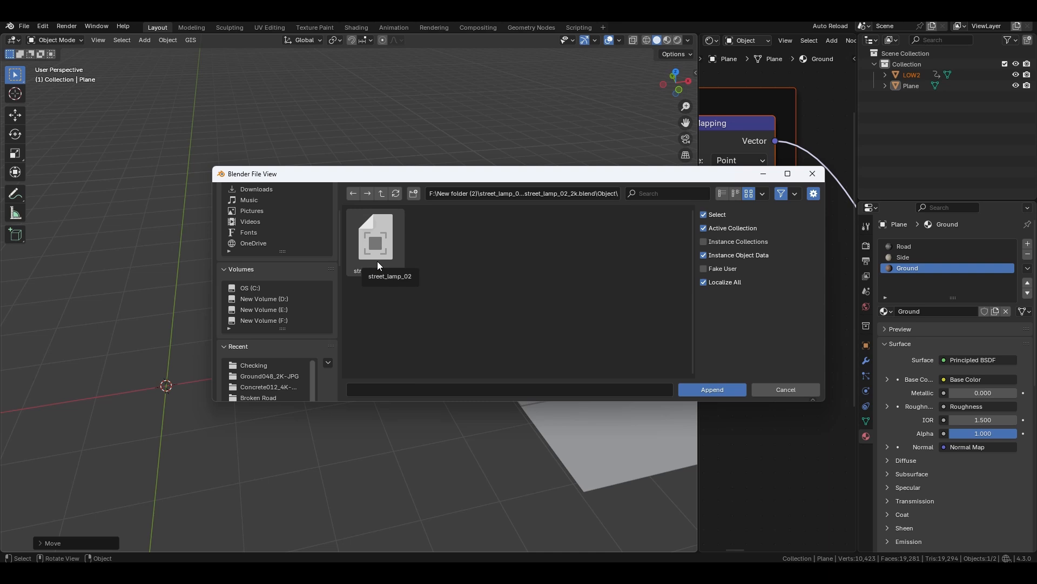
double_click(377, 261)
Scale the street lamp down to a fraction of its size and raise it along Z
middle_drag(255, 303, 297, 281)
key(s)
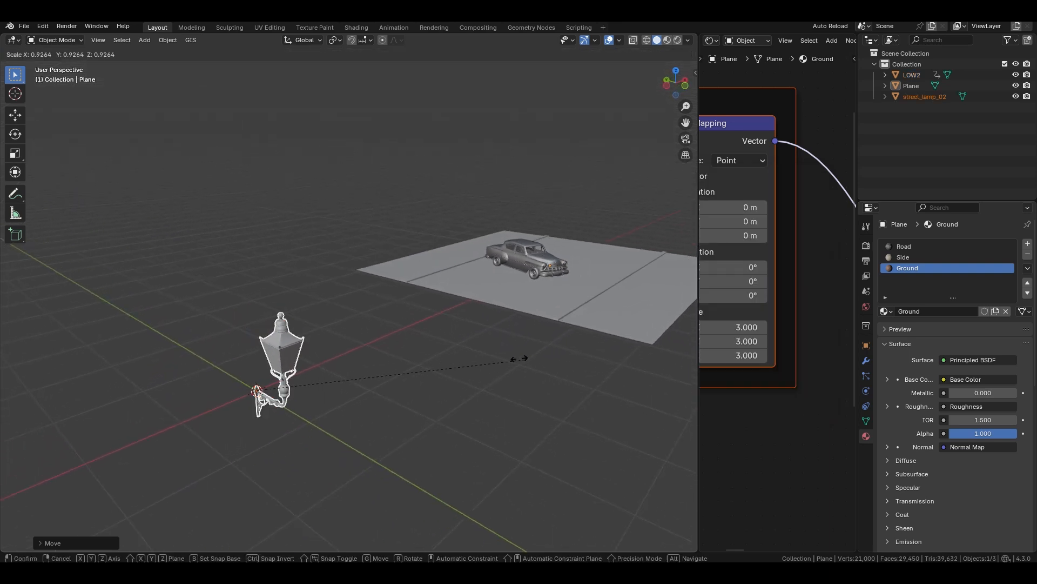
click(354, 356)
key(g)
key(z)
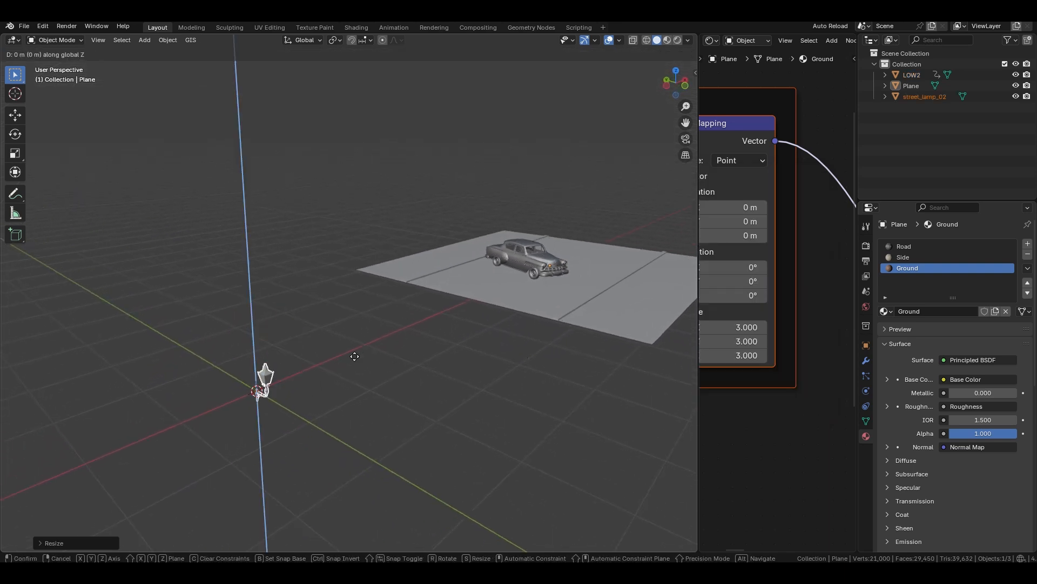
click(374, 251)
Stretch the lowest vertices of the lamp's bracket straight down along Z to form a long post, and return to solid shading
shift+middle_drag(413, 436, 452, 449)
scroll(375, 351, up, 6)
key(Tab)
shift+middle_drag(183, 367, 292, 329)
key(shift+z)
ctrl+middle_drag(375, 412, 317, 218)
key(1)
key(alt+a)
drag(343, 247, 343, 247)
drag(404, 256, 335, 226)
scroll(411, 243, down, 8)
key(g)
key(z)
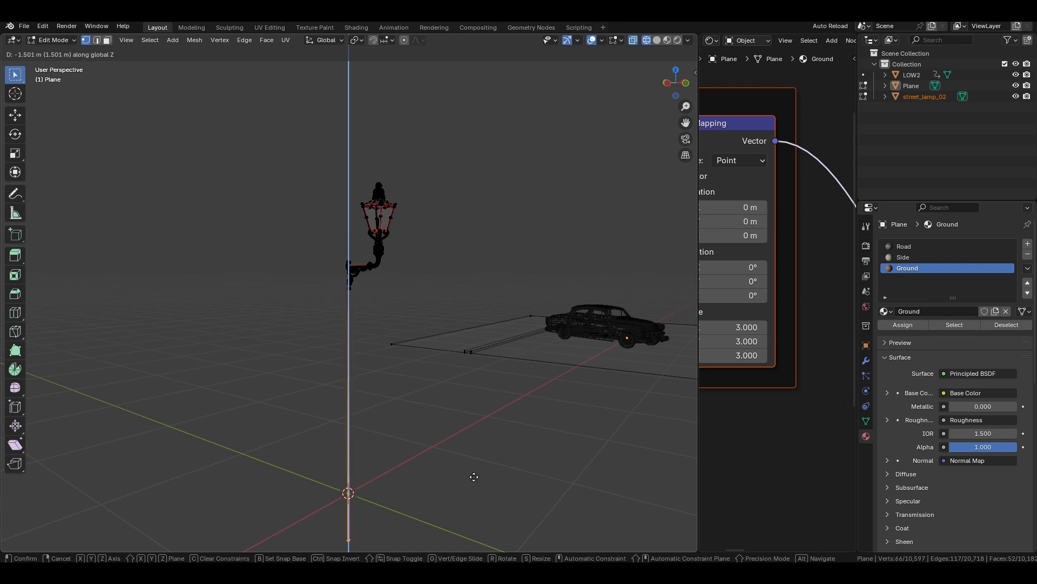
click(488, 532)
key(Tab)
scroll(444, 454, down, 6)
key(z)
click(485, 405)
Move the street lamp horizontally, with Z locked, onto the plane beside the road edge near the car
mouse_move(485, 367)
middle_down()
mouse_move(495, 400)
mouse_move(373, 427)
middle_up()
key(g)
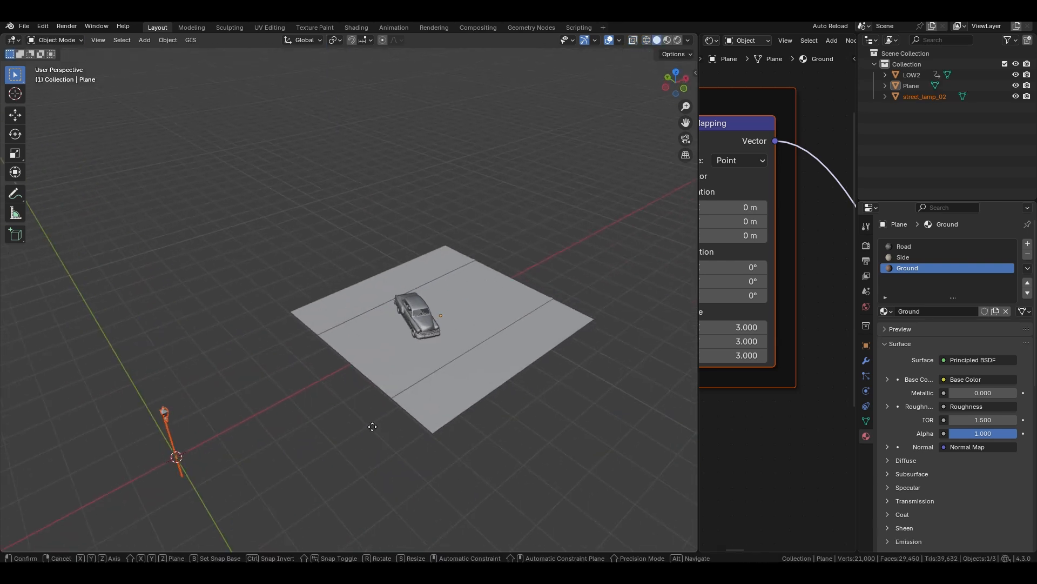
key(shift+z)
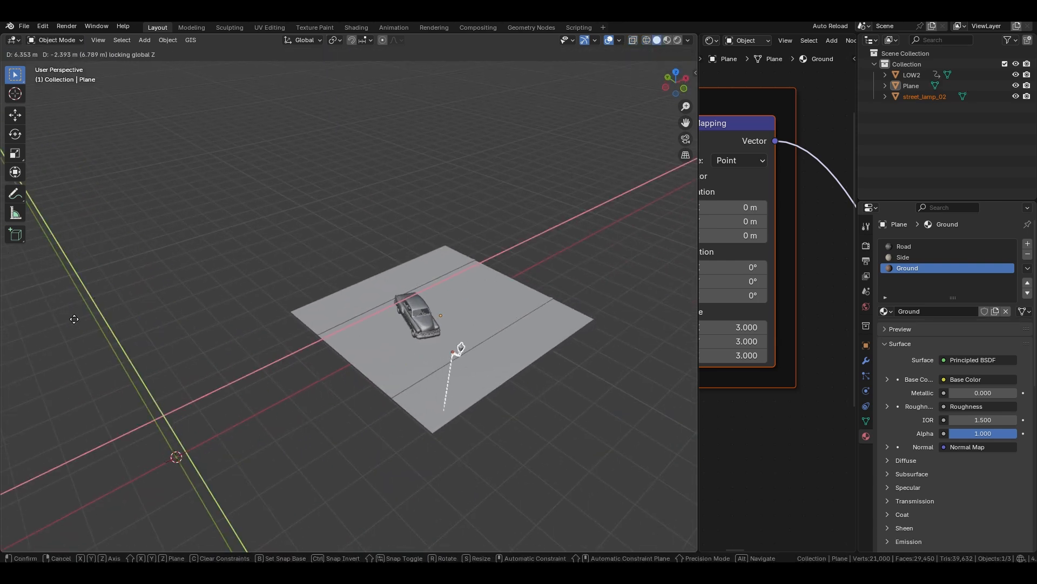
click(74, 319)
scroll(357, 410, up, 3)
middle_drag(303, 427, 410, 405)
key(g)
key(shift+z)
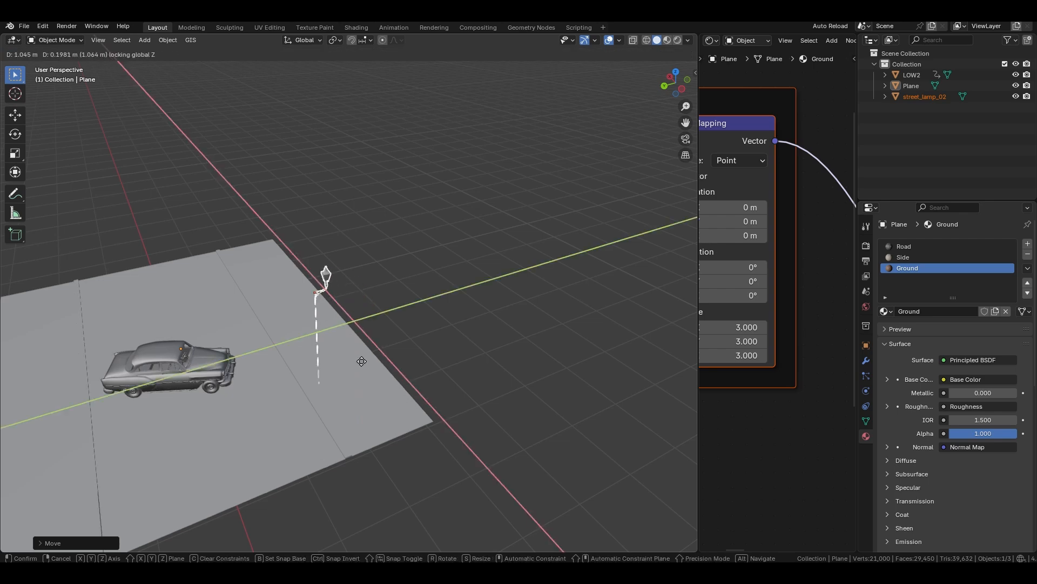
click(343, 376)
middle_drag(441, 373, 174, 324)
shift+middle_drag(11, 243, 344, 301)
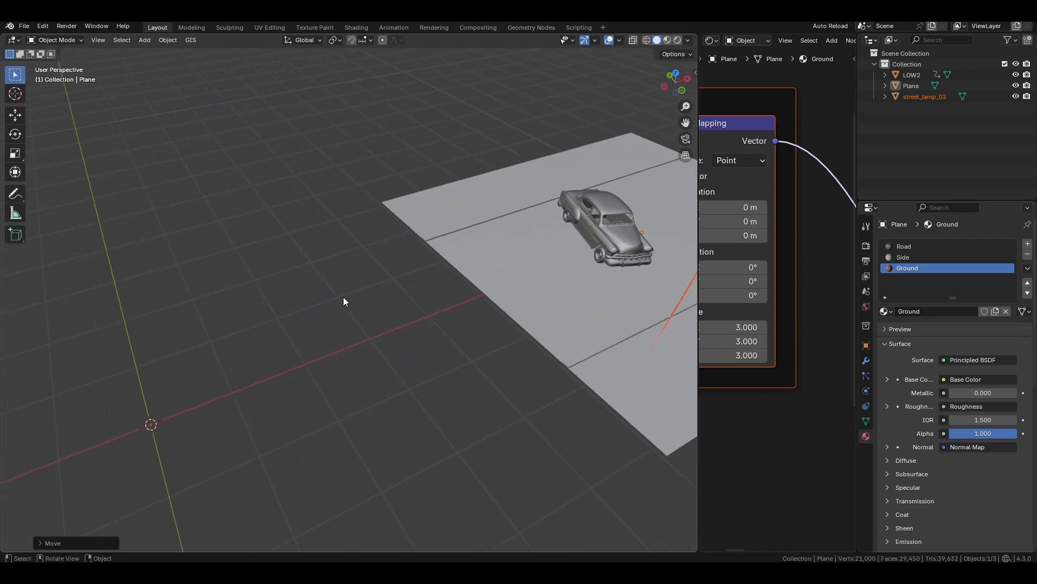
Append all objects from the metal_trash_can_1k.blend file in New folder (2)
click(26, 28)
click(52, 152)
click(382, 194)
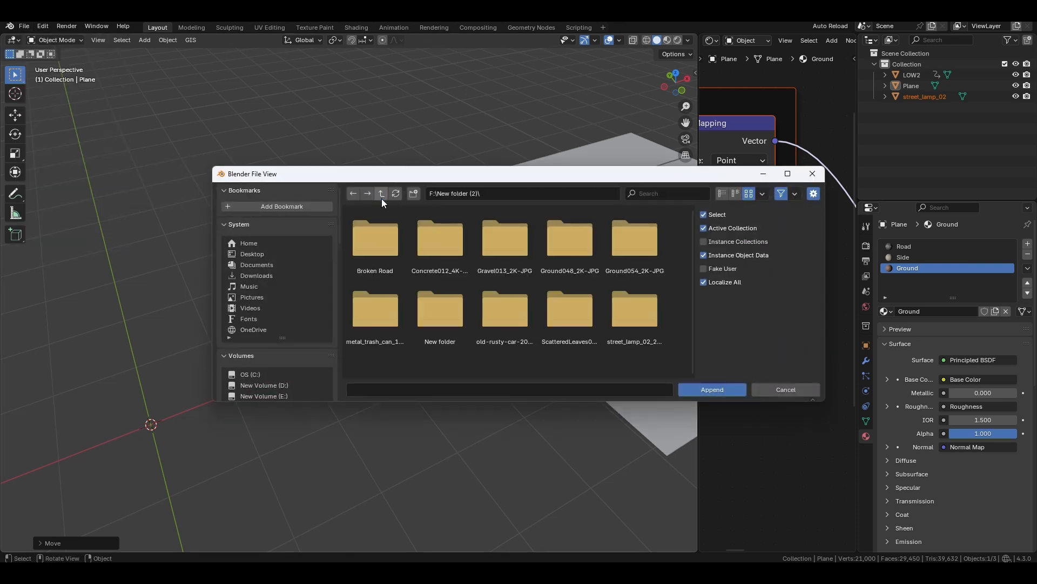
double_click(360, 336)
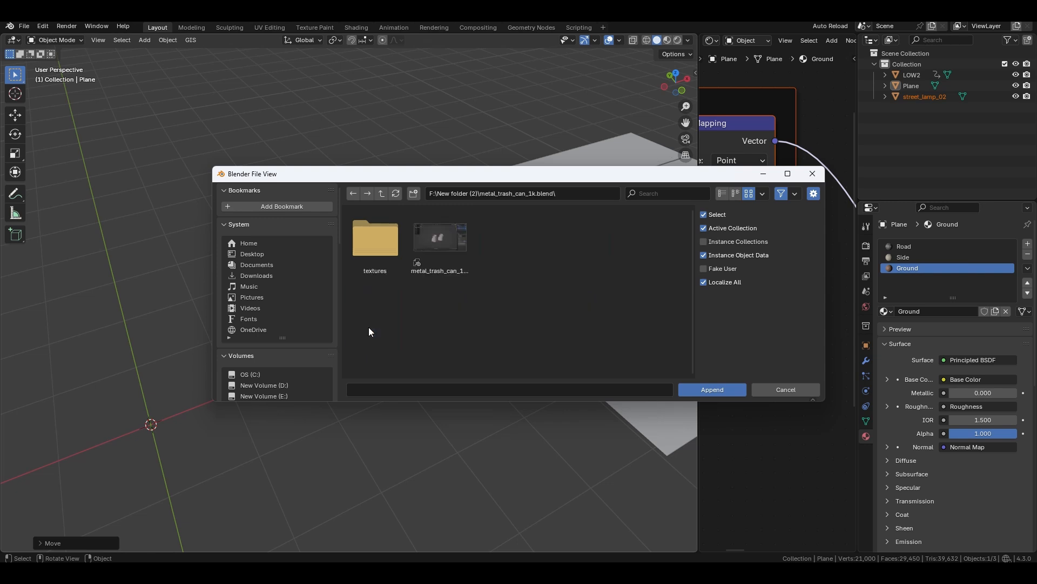
click(436, 246)
double_click(434, 244)
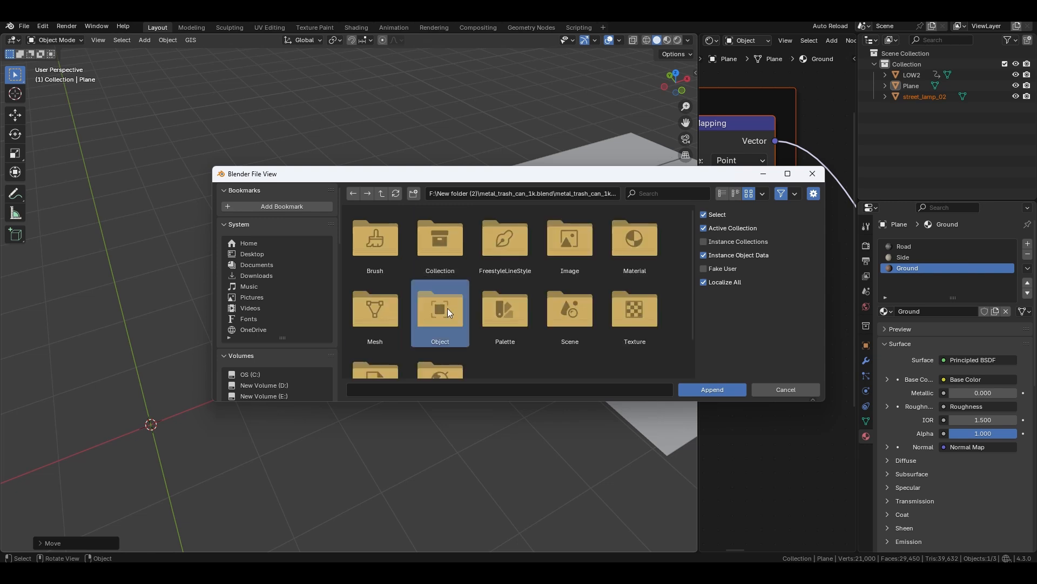
double_click(447, 308)
key(a)
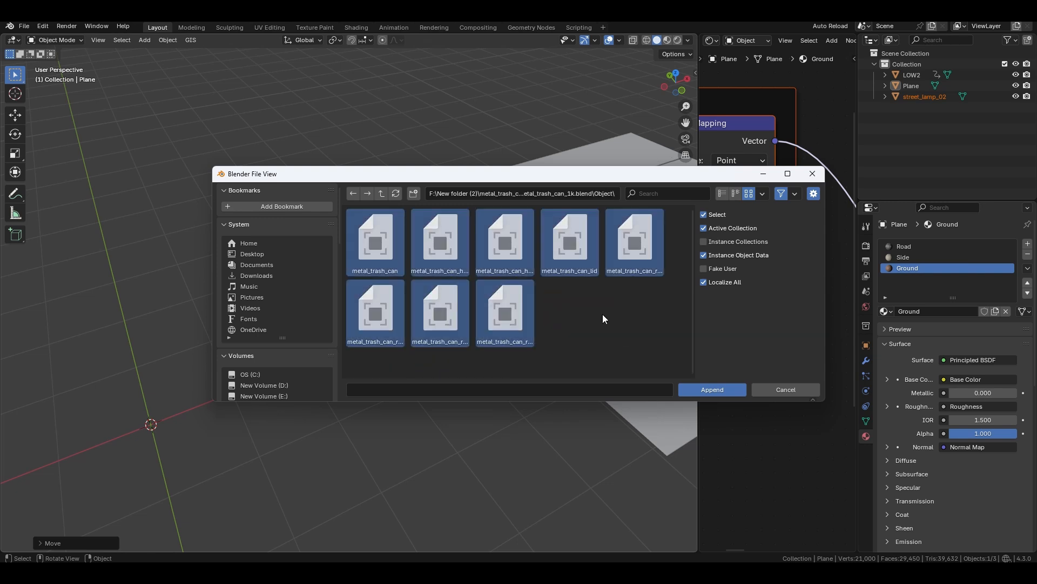
click(735, 387)
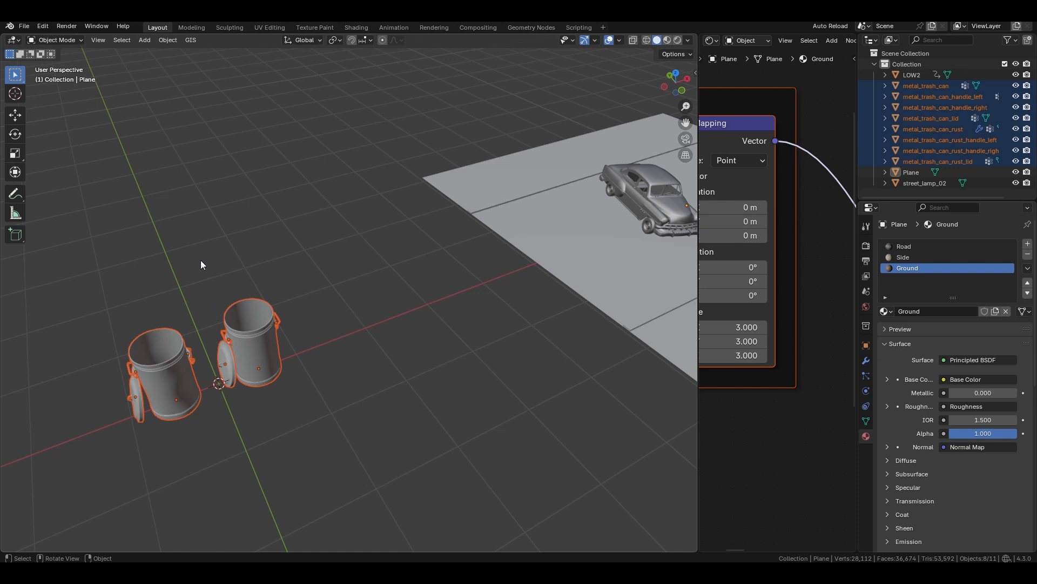
Delete the non-rusted trash can with its parts and the rusty can's lid
drag(203, 241, 334, 432)
key(x)
click(340, 349)
middle_drag(341, 350, 188, 356)
click(188, 355)
key(x)
click(188, 355)
click(182, 333)
key(g)
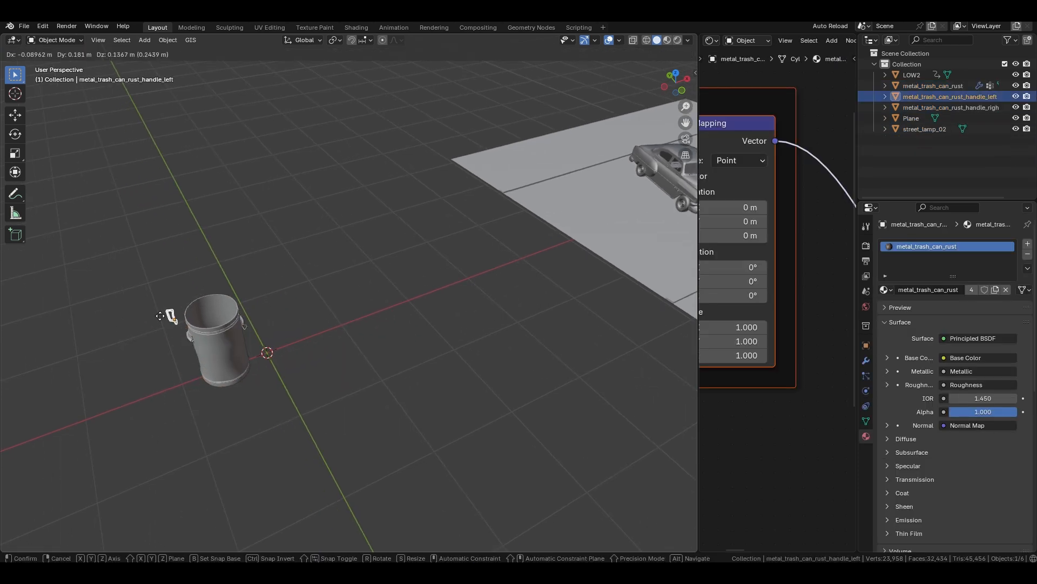
right_click(248, 360)
click(215, 353)
key(g)
right_click(227, 397)
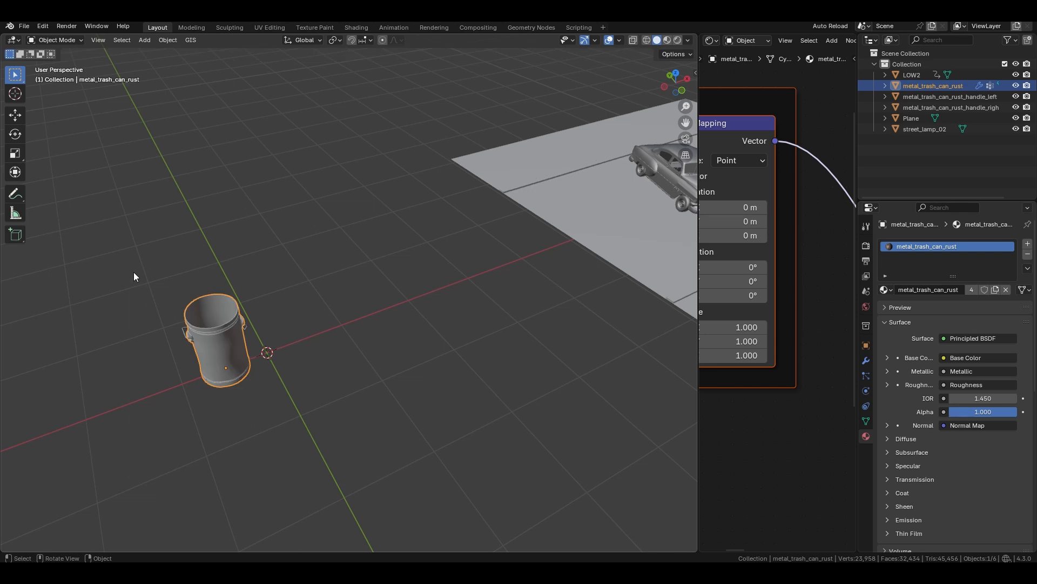
Join the rusty trash can and its two handles into one object and move it along X onto the road near the car
drag(134, 272, 352, 482)
key(ctrl+j)
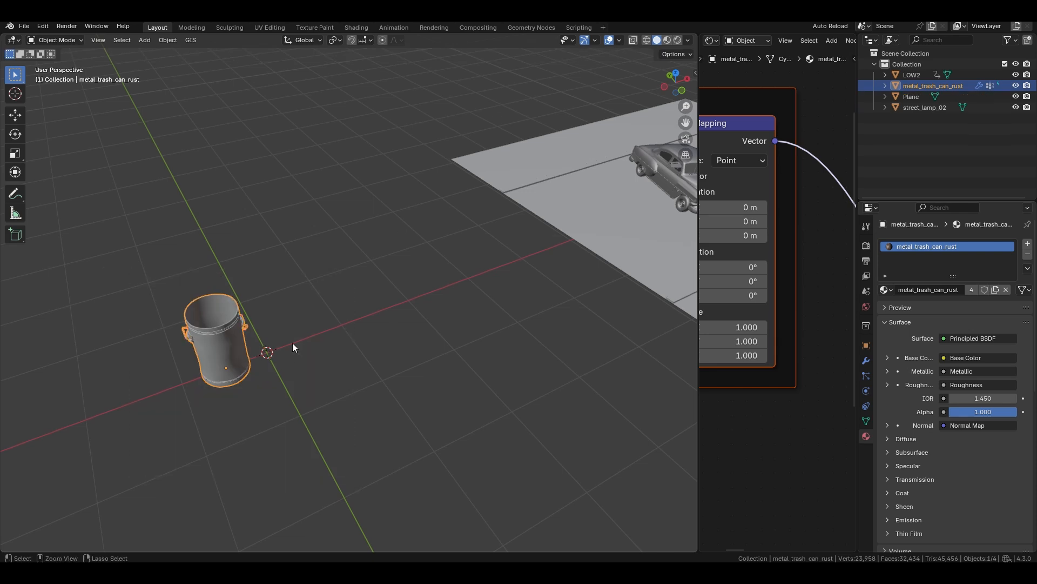
middle_drag(293, 343, 246, 348)
key(g)
key(x)
click(16, 385)
middle_drag(381, 457, 373, 385)
Scale the trash can to about 0.48 and rotate it 90° about Y so it lies on its side
key(s)
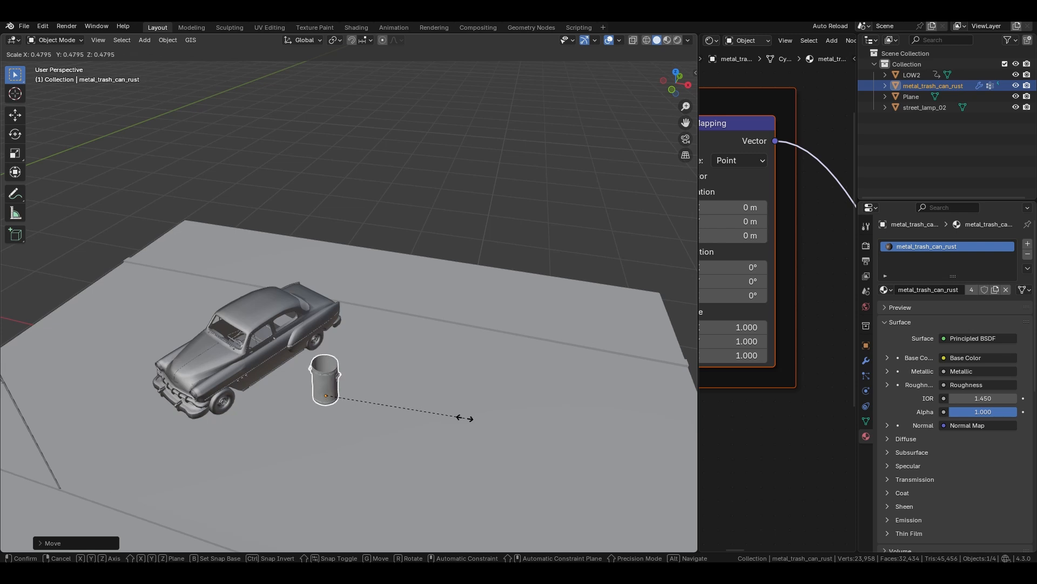
click(464, 416)
key(r)
key(y)
key(9)
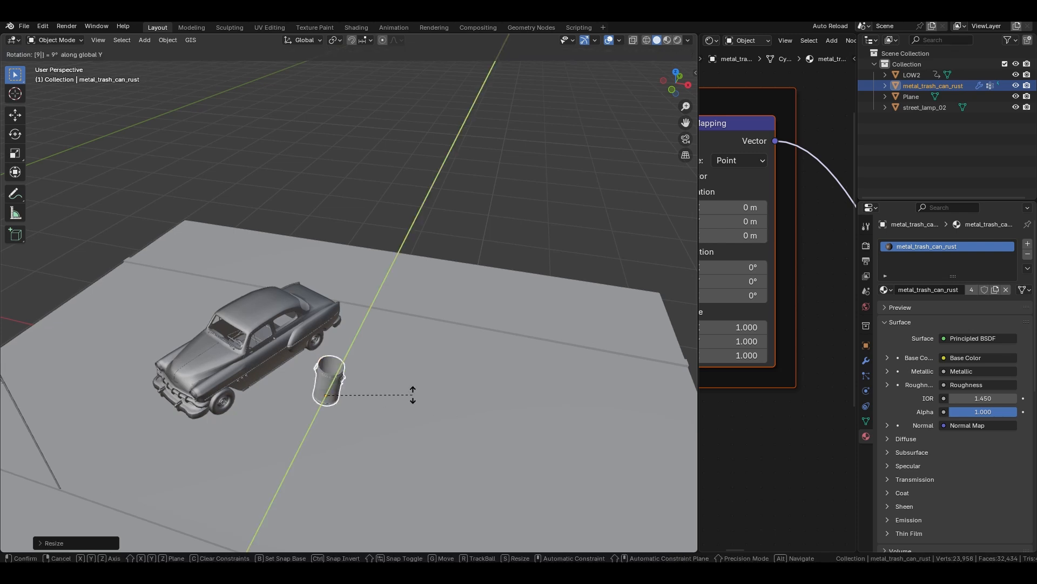
key(0)
key(Return)
Raise the lying trash can along Z out of the road surface
scroll(412, 395, up, 4)
shift+middle_drag(463, 430, 459, 319)
key(g)
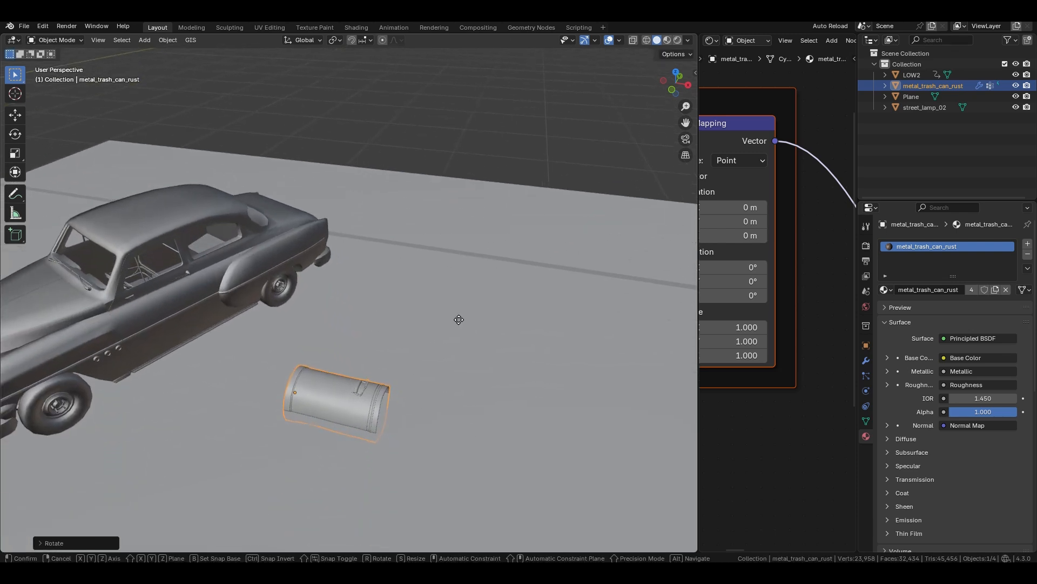
key(z)
click(444, 222)
Rotate the trash can about Z to an angle beside the car, lift it slightly along Z and deselect it
key(r)
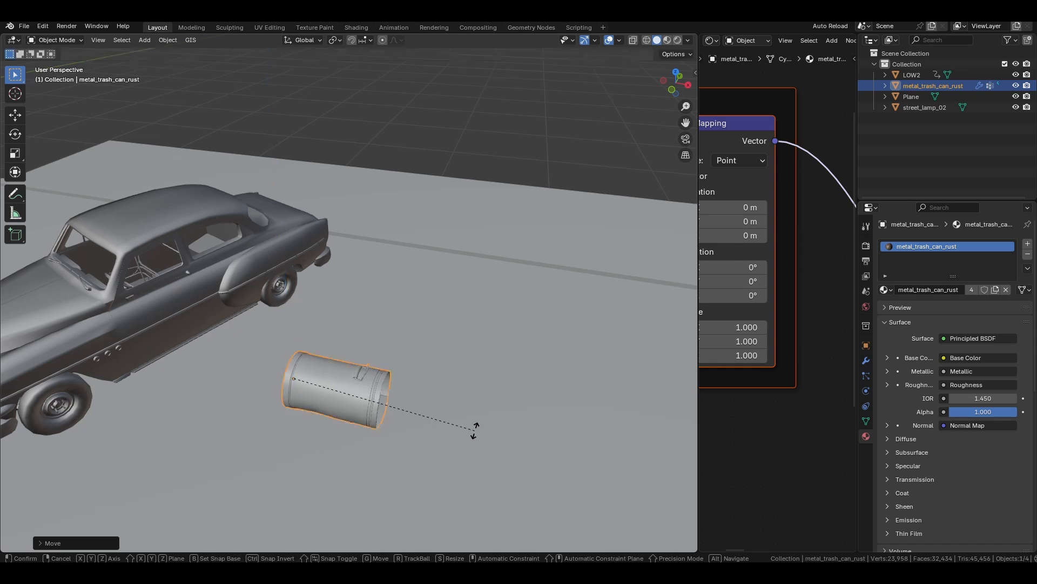
key(z)
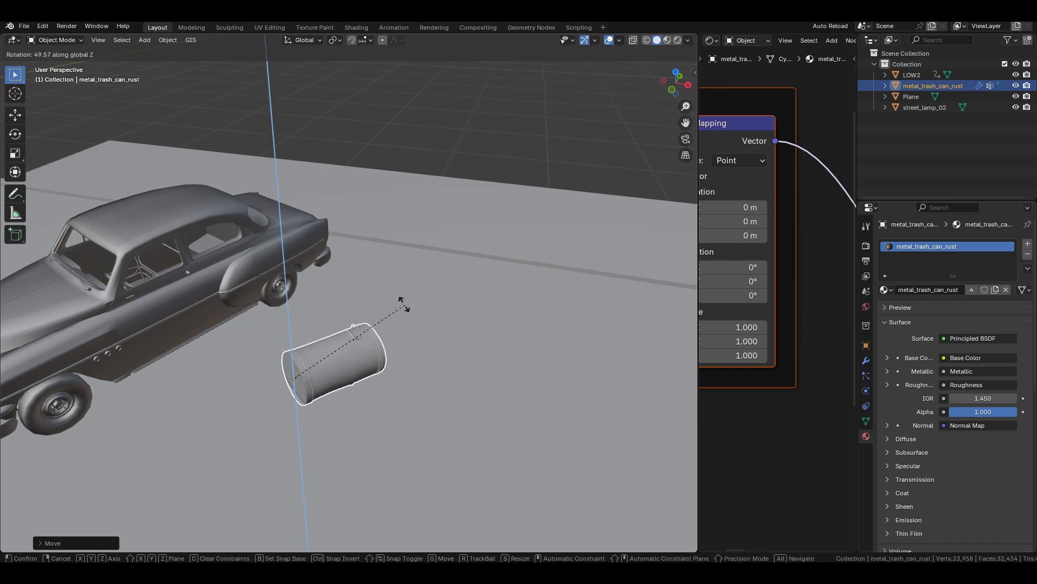
click(380, 298)
key(g)
key(z)
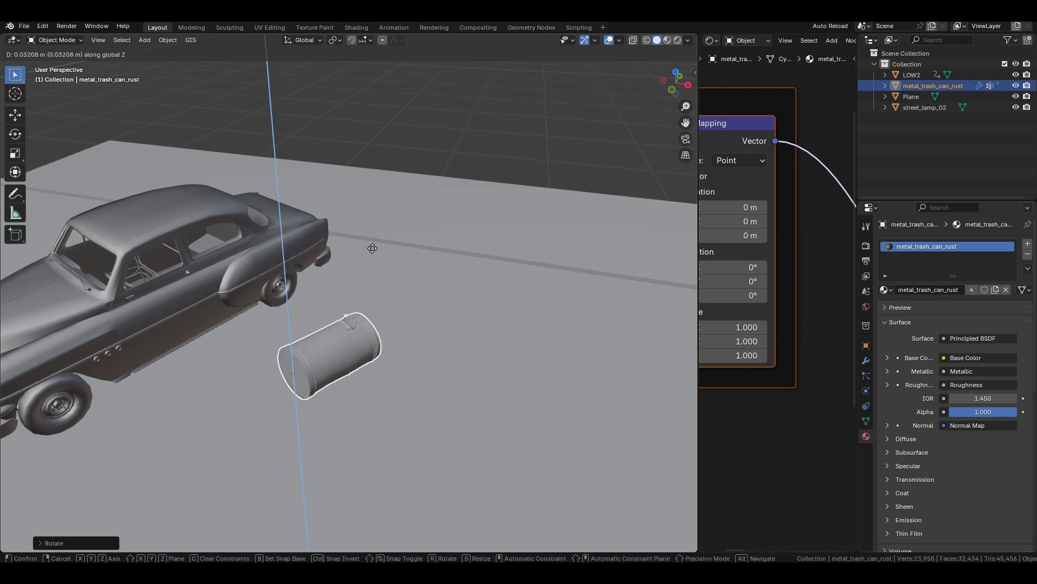
click(364, 229)
click(281, 141)
middle_drag(281, 141, 326, 173)
scroll(398, 354, down, 6)
shift+middle_drag(397, 353, 399, 267)
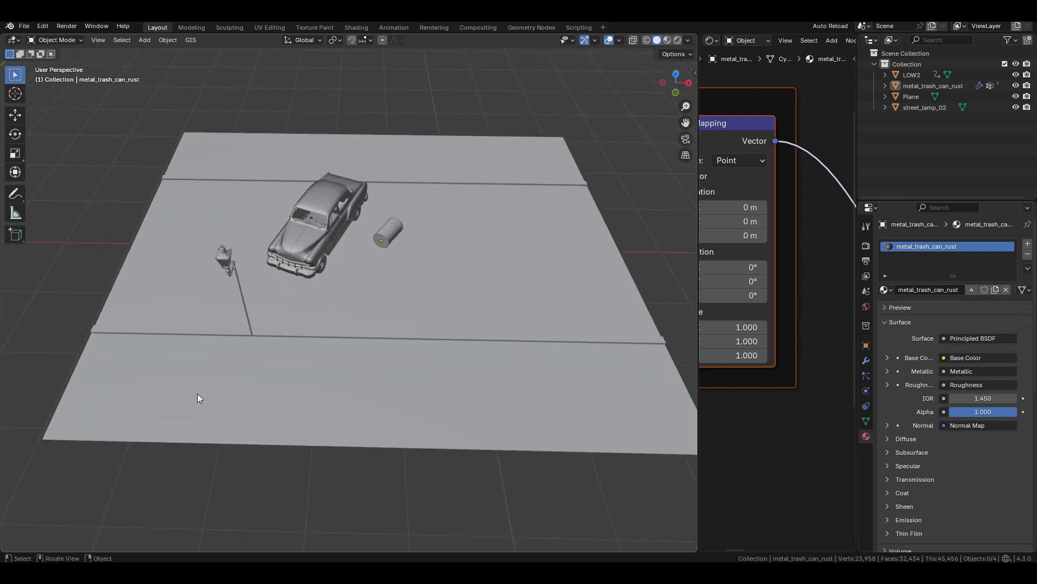
Select the road plane, widen the node editor area and switch that area to the Asset Browser
click(197, 398)
middle_drag(209, 239, 313, 303)
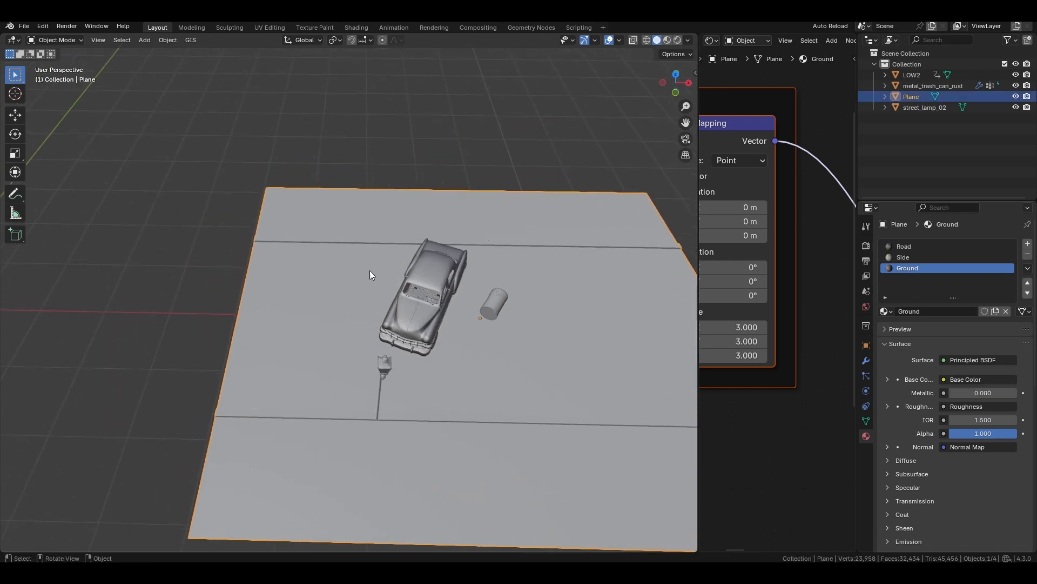
drag(699, 295, 418, 291)
middle_drag(200, 268, 354, 339)
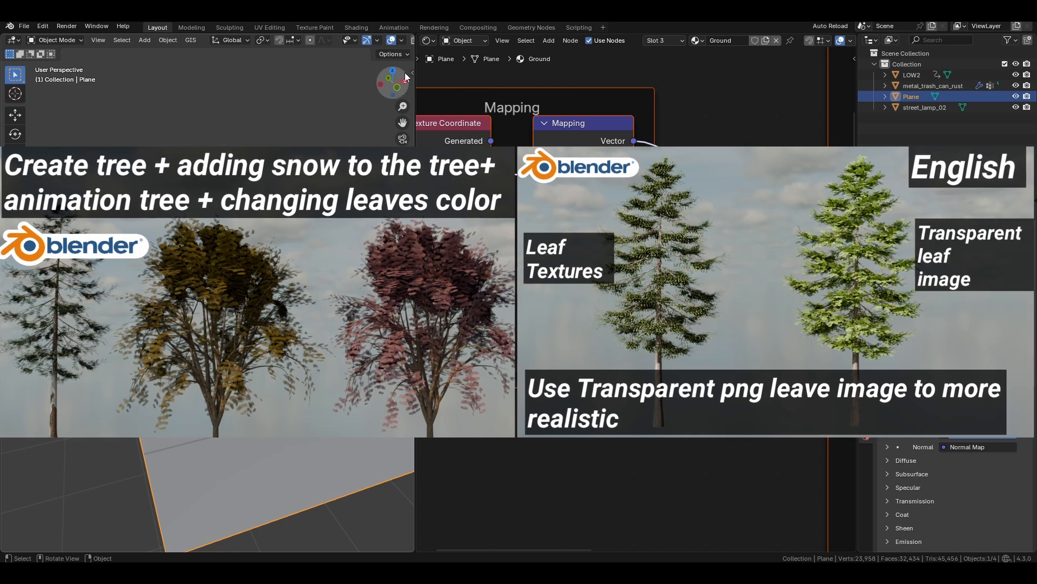
click(429, 40)
click(774, 105)
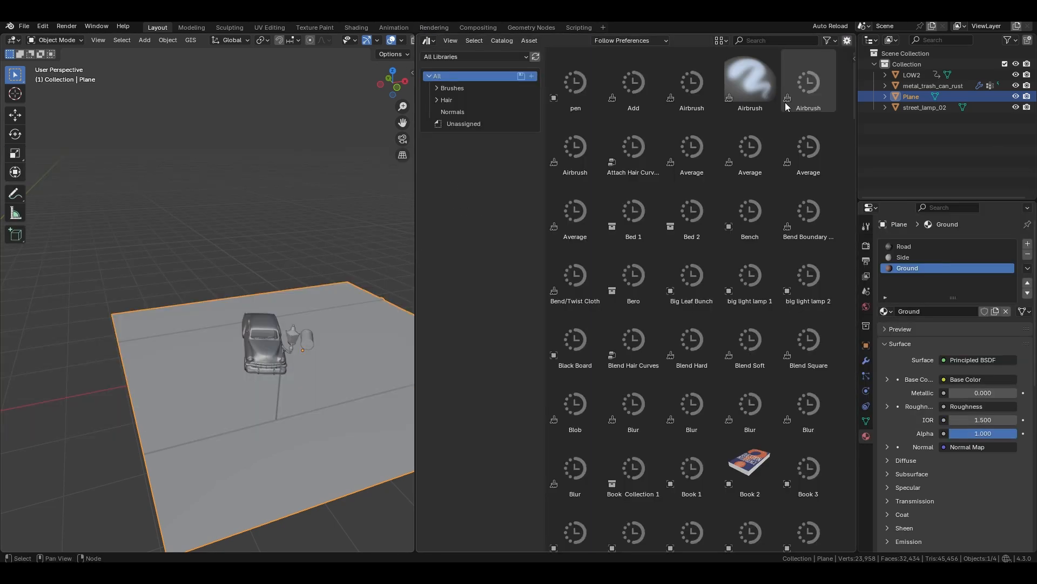
Browse the Nature Assests and Interior Objects libraries and settle on Nature Assests as the displayed asset library
click(457, 55)
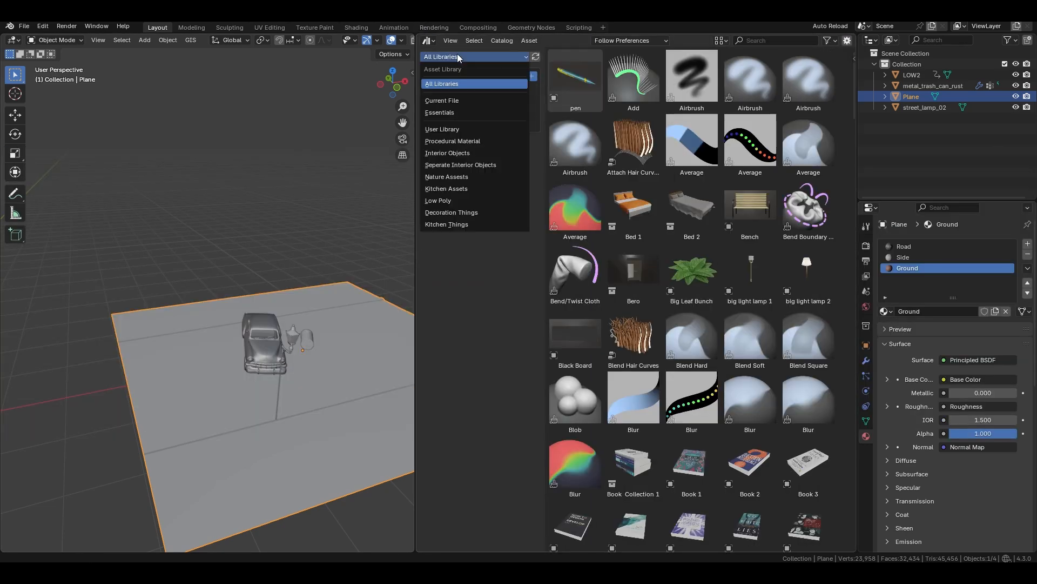
click(463, 179)
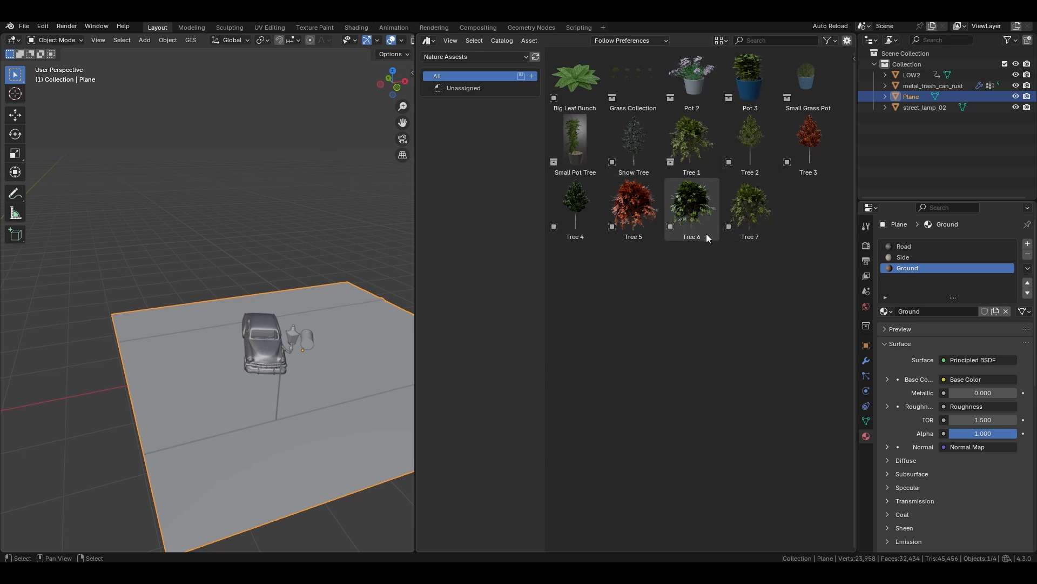
click(443, 57)
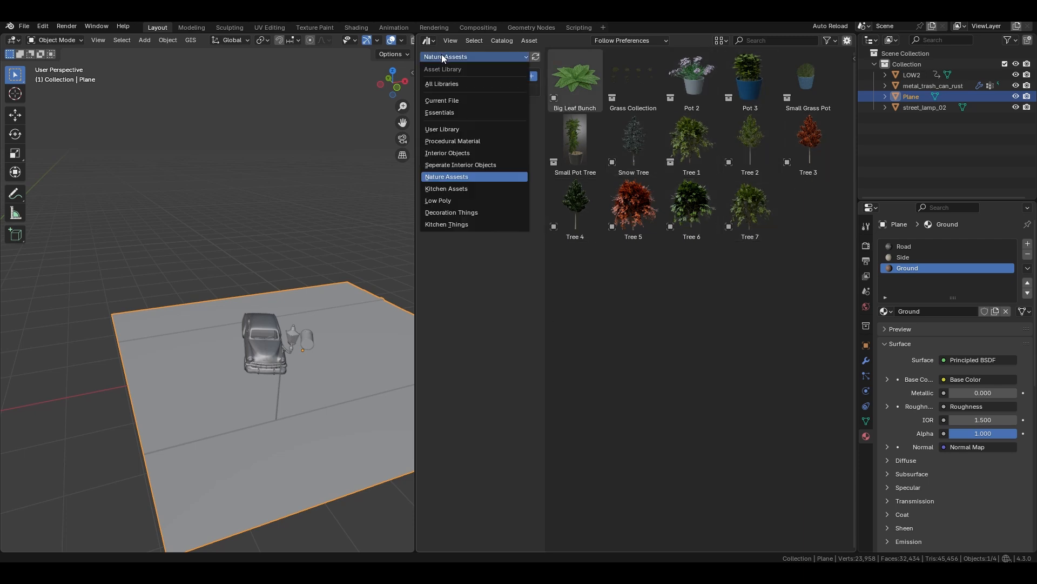
click(449, 153)
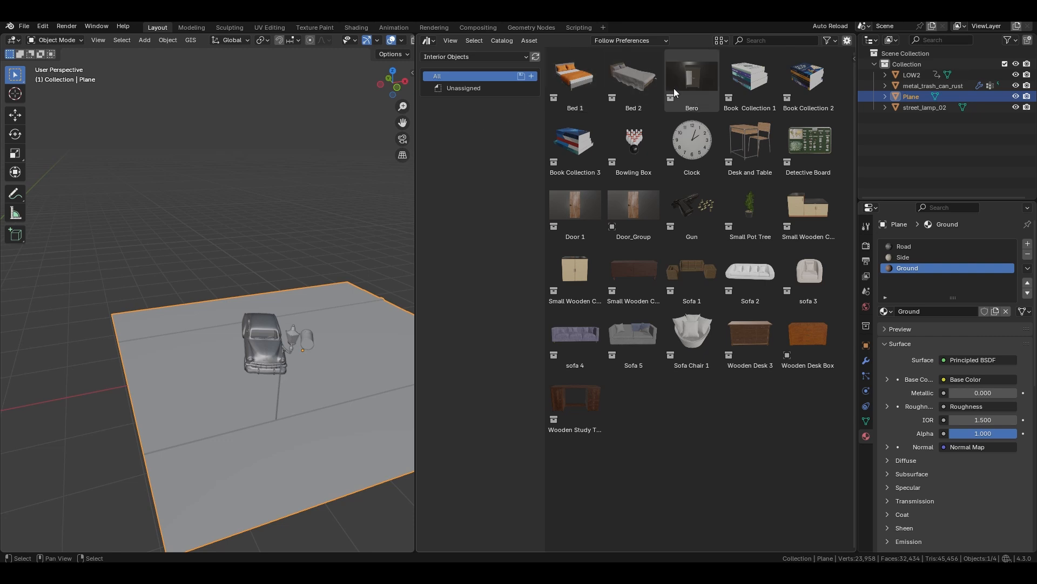
click(474, 57)
click(454, 177)
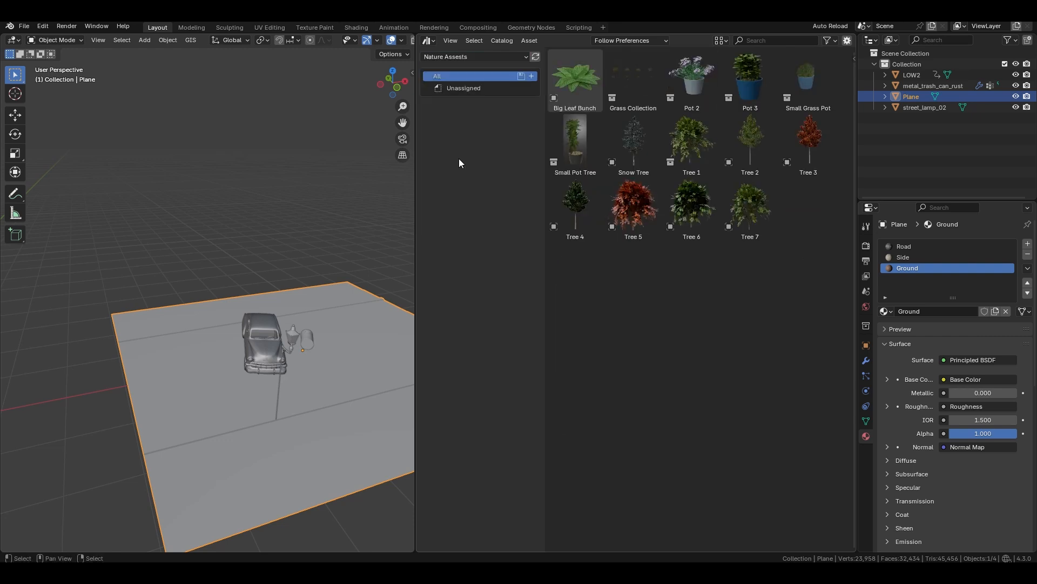
Place the Tree 2 asset at the world origin and scale it down to about 0.17
middle_drag(243, 288, 459, 275)
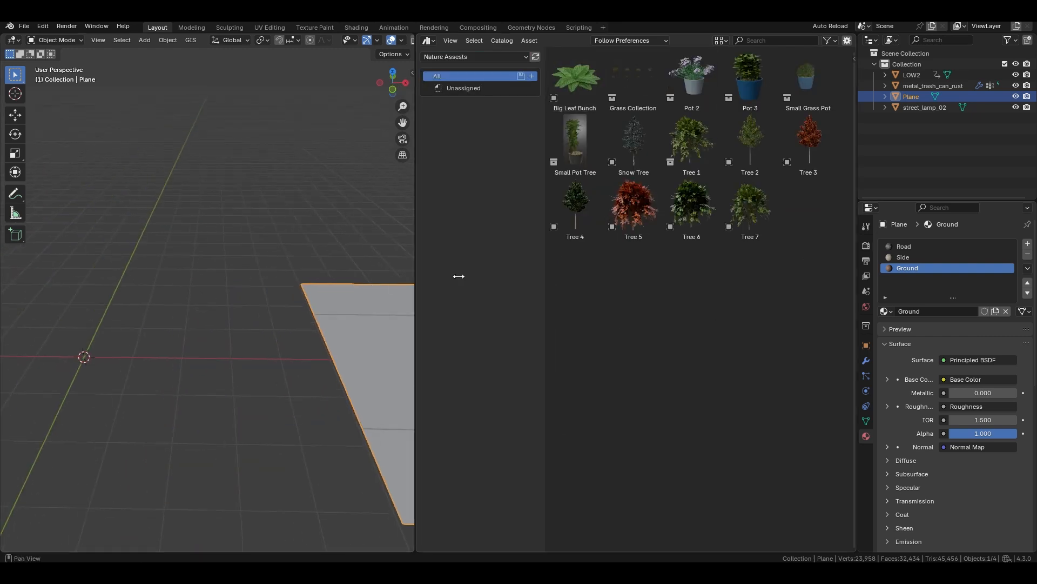
drag(766, 151, 506, 343)
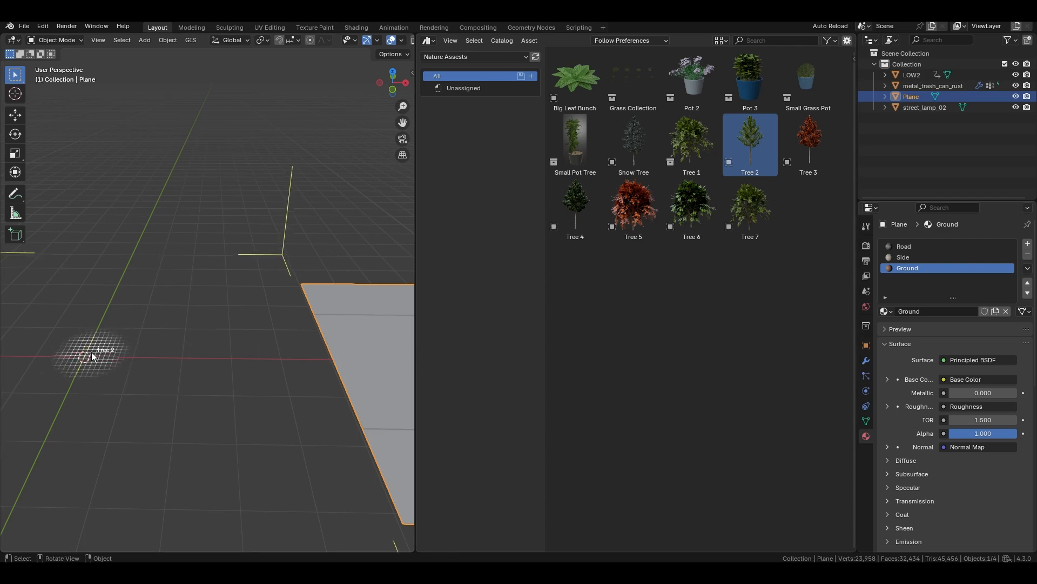
drag(77, 355, 84, 357)
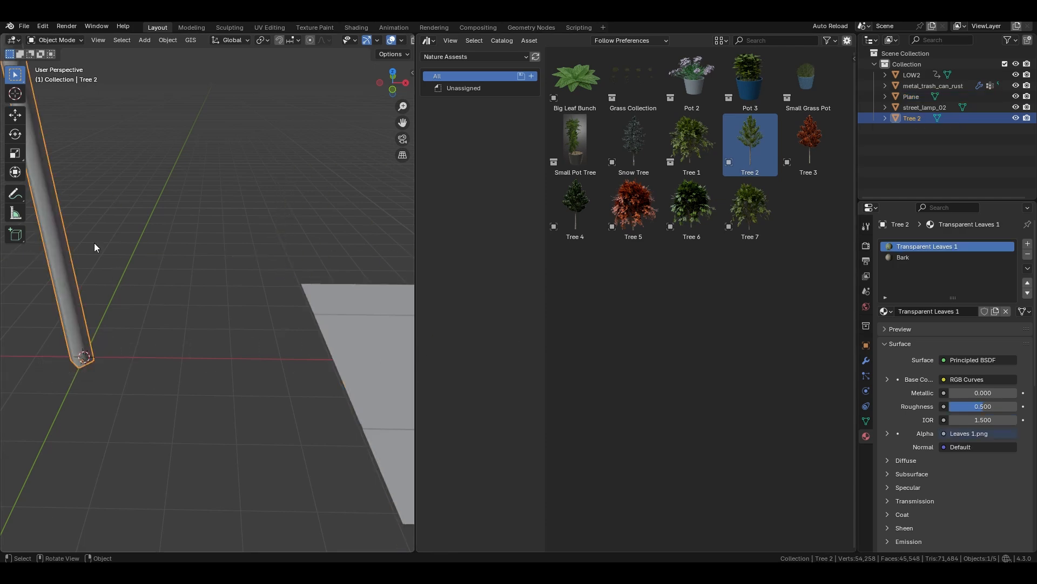
key(s)
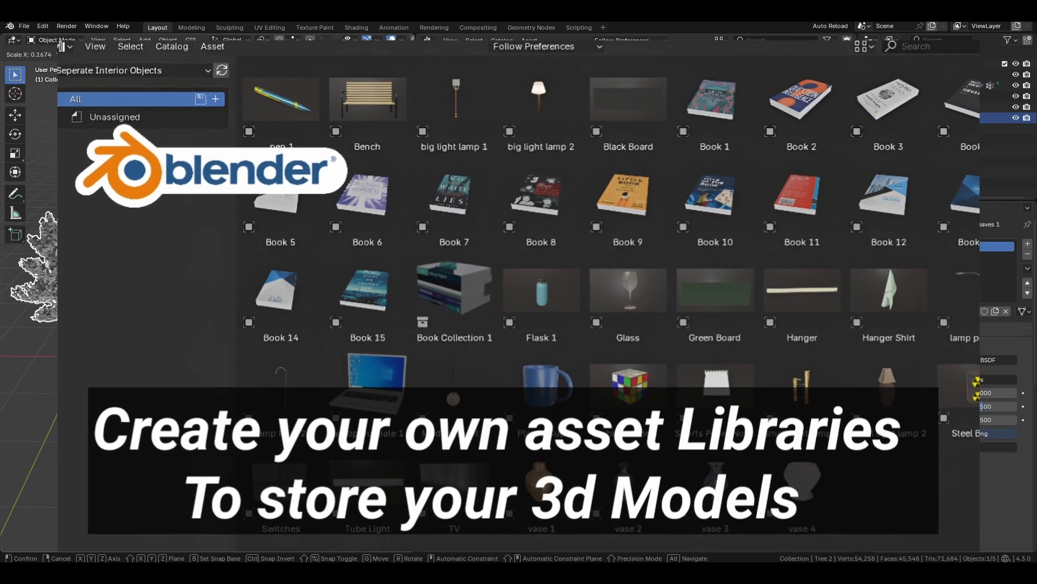
click(109, 311)
Move the tree horizontally, with Z locked, onto the road plane's front edge and duplicate it along X to the edge's other end
shift+middle_drag(109, 311, 168, 317)
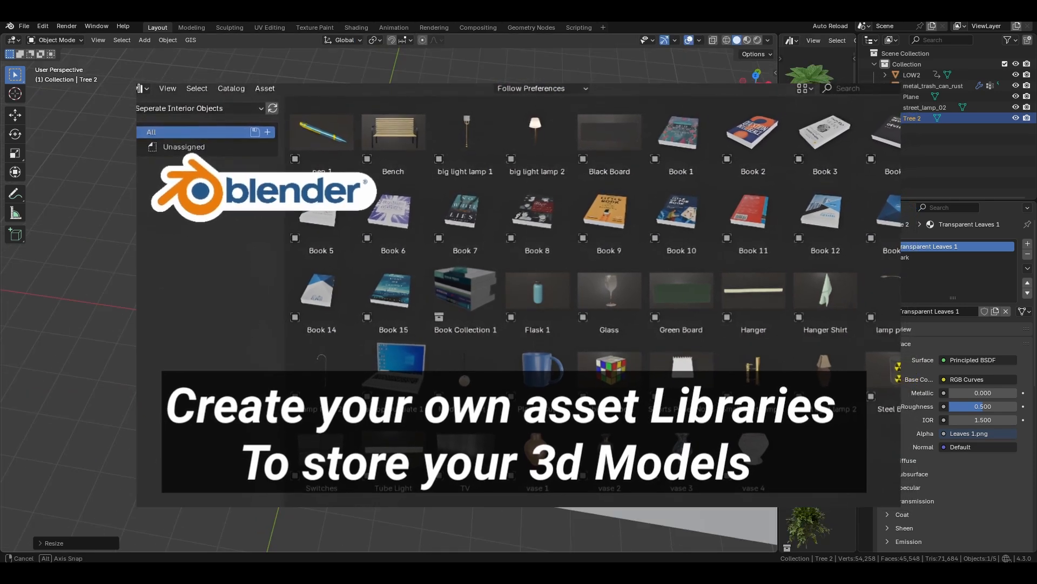
middle_drag(411, 294, 399, 286)
shift+middle_drag(594, 308, 325, 292)
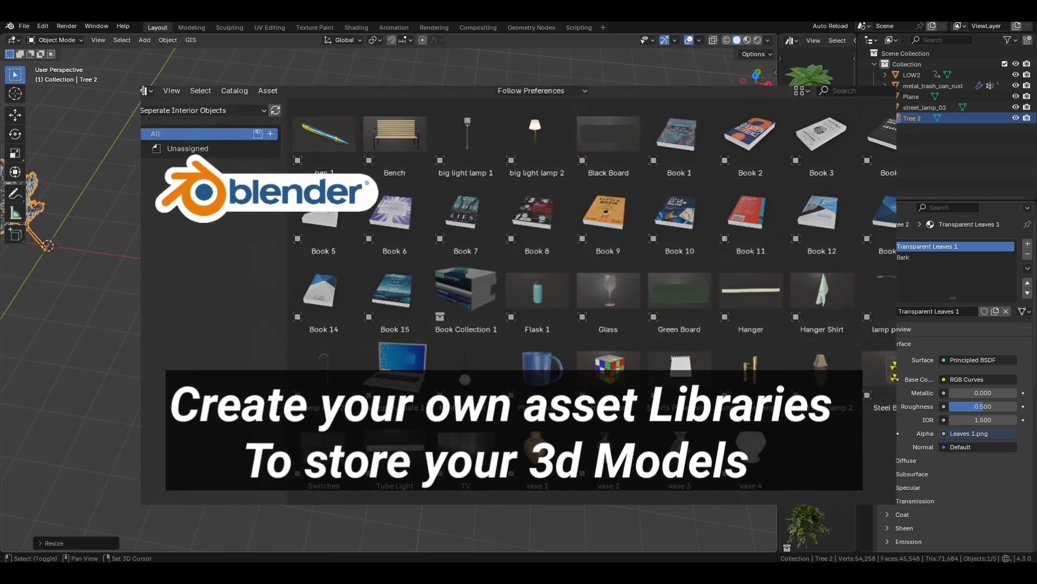
scroll(411, 294, down, 2)
key(g)
key(shift+z)
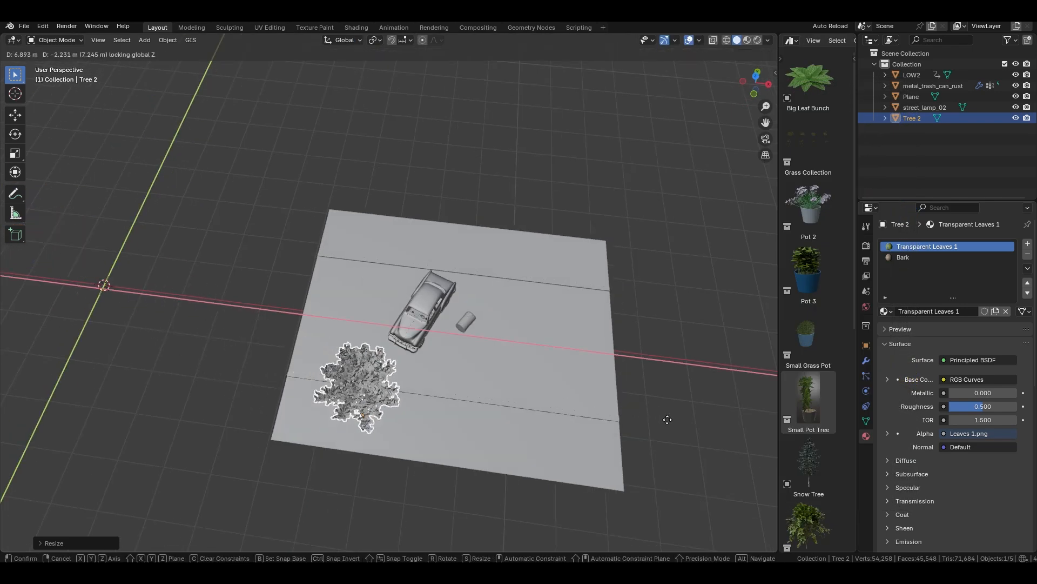
click(513, 391)
key(shift+d)
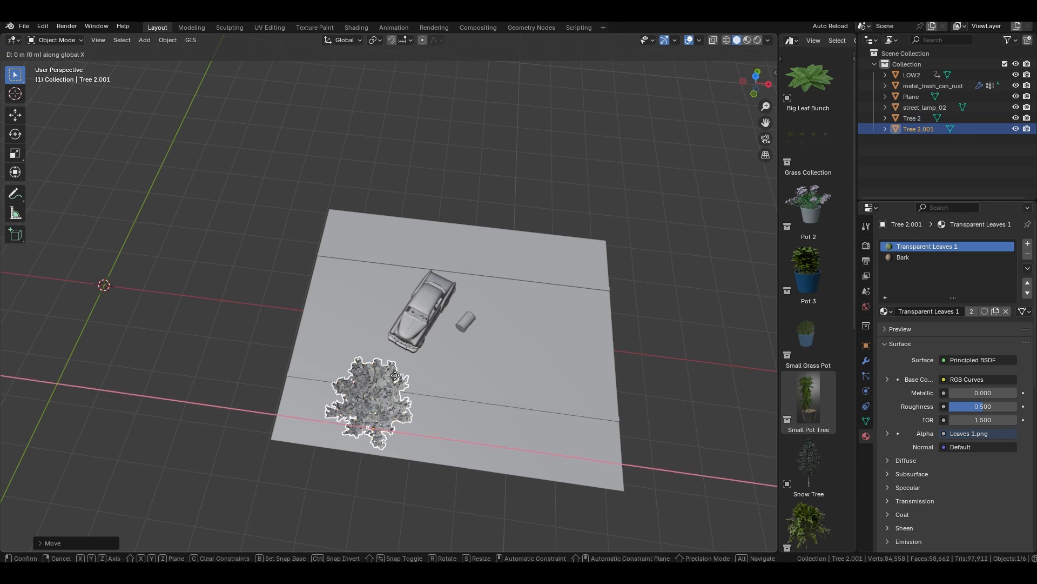
click(537, 397)
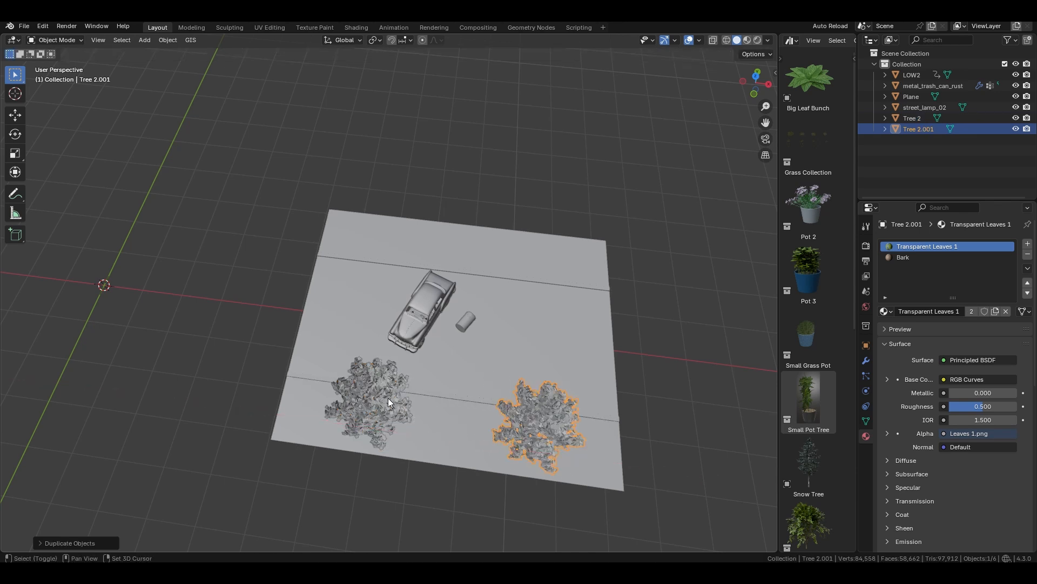
Duplicate both trees along Y to the opposite side of the road and fine-tune the copies' position along Y
shift+click(388, 397)
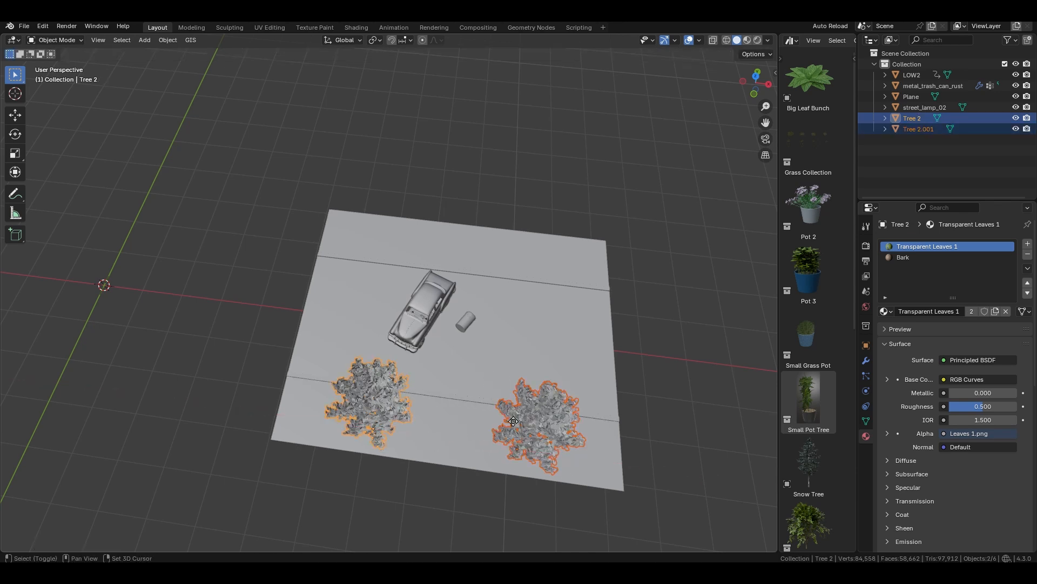
key(shift+d)
key(y)
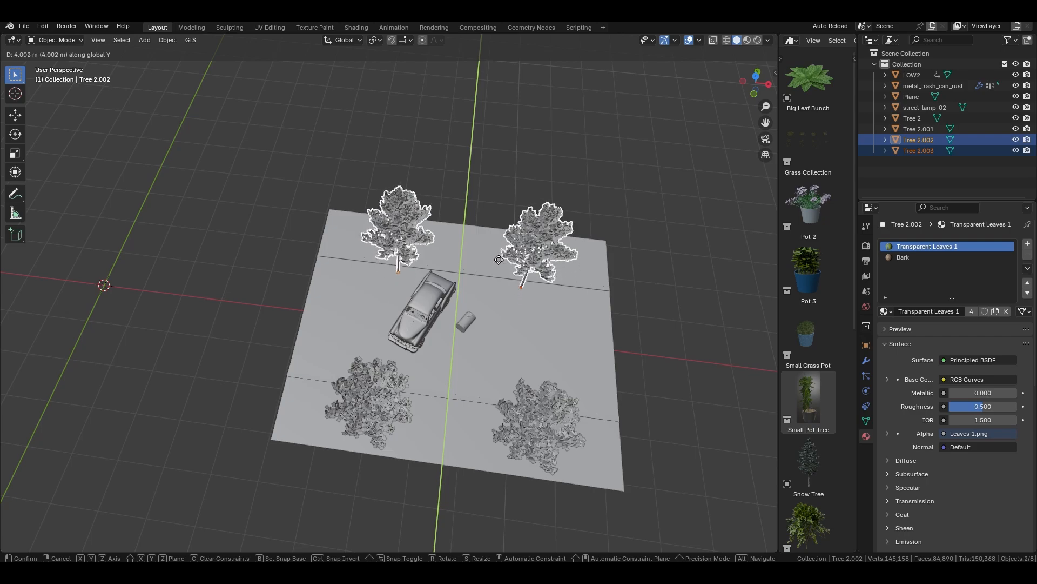
click(498, 252)
middle_drag(402, 269, 497, 239)
scroll(413, 366, up, 5)
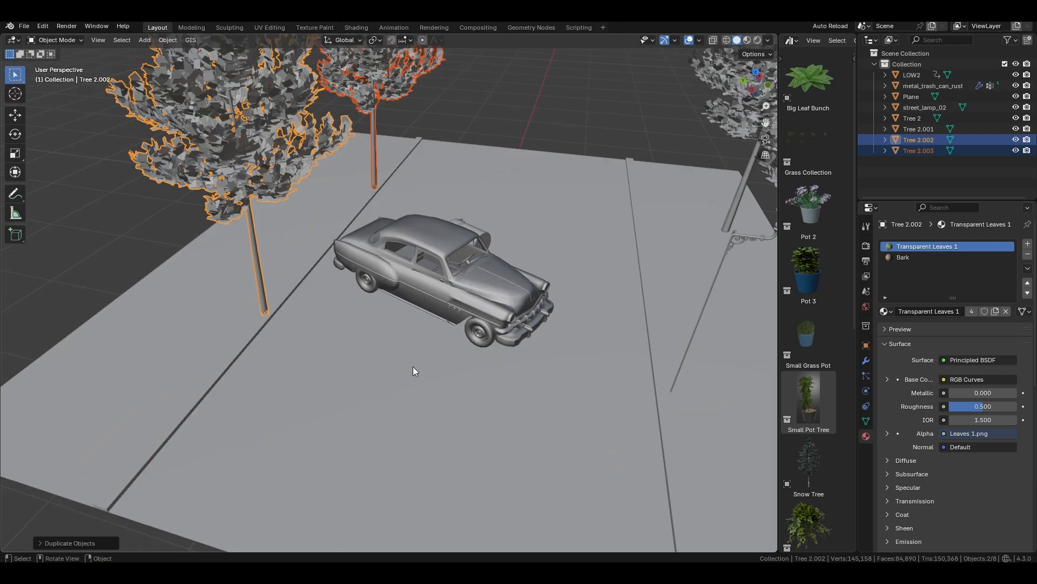
middle_drag(413, 366, 368, 313)
key(g)
key(y)
click(397, 345)
Move the car, trash can and street lamp together along X towards the middle of the road plane and deselect them
scroll(460, 275, down, 4)
scroll(368, 313, up, 2)
click(352, 297)
shift+click(436, 317)
middle_drag(436, 316, 281, 492)
click(245, 475)
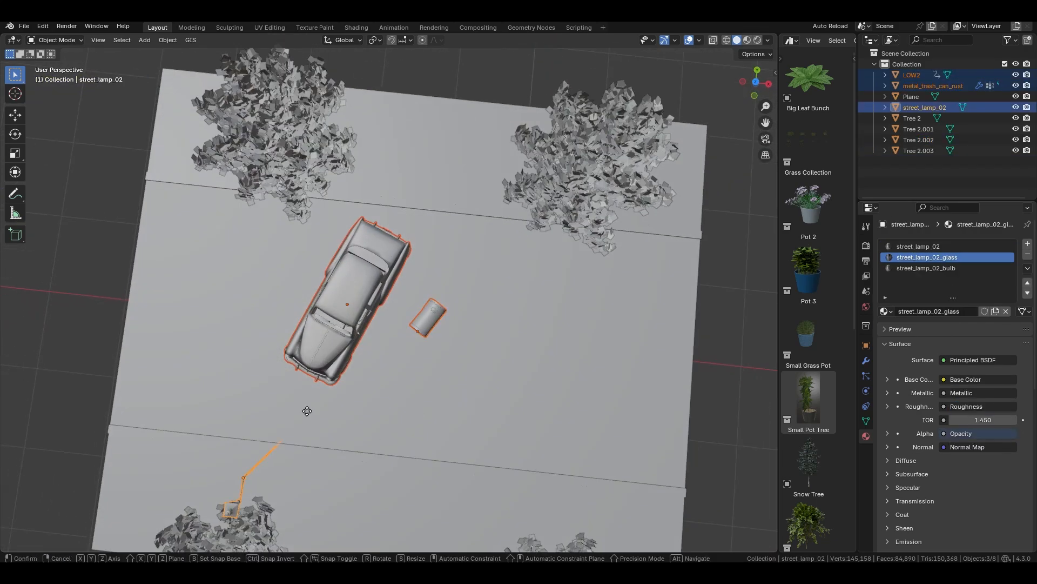
key(g)
key(x)
click(364, 418)
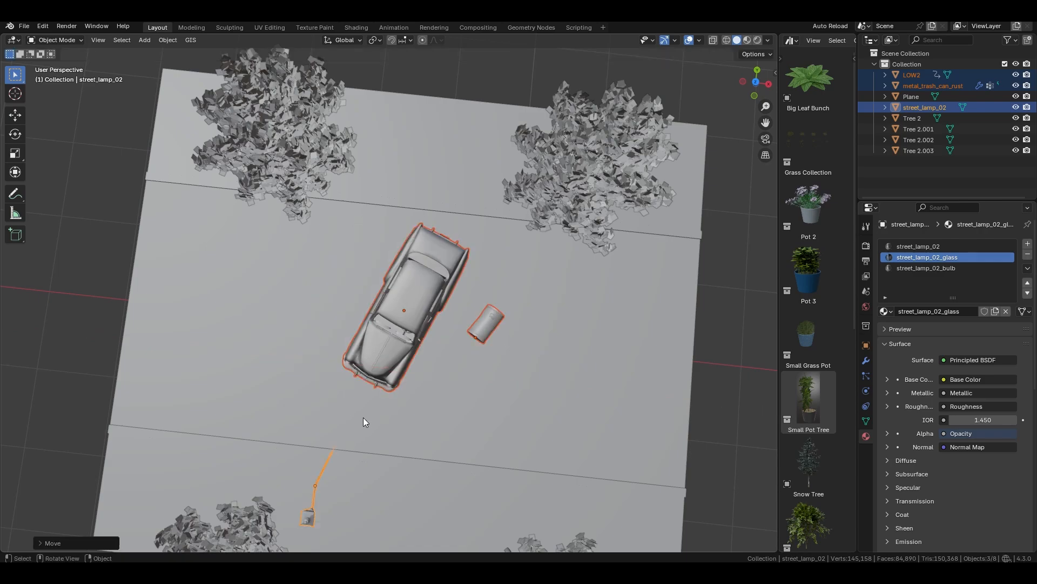
middle_drag(363, 417, 442, 462)
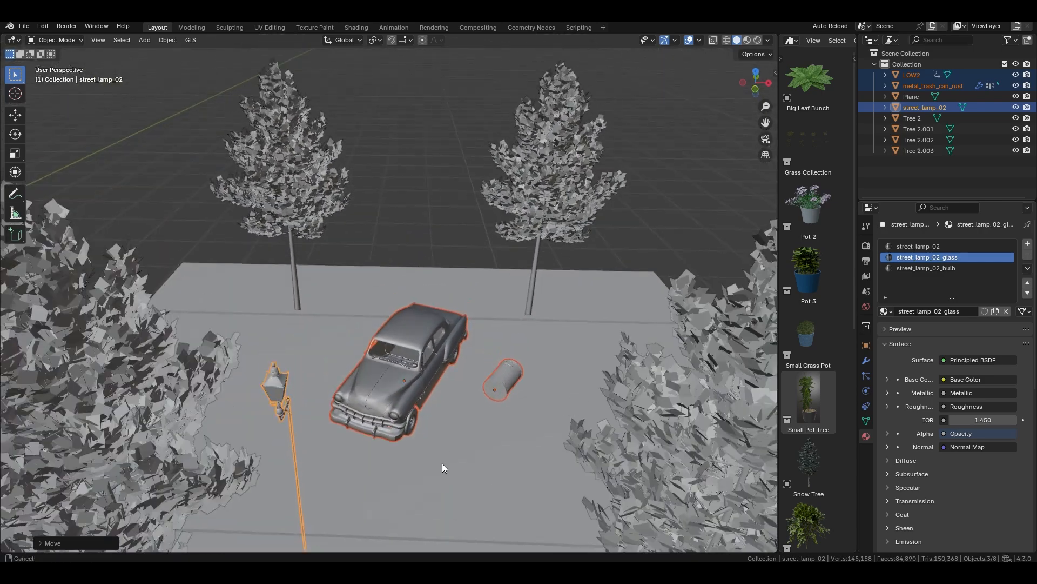
key(alt+a)
Add a camera and align it to a view centred on the car, street lamp and trash can
key(shift+a)
mouse_move(331, 109)
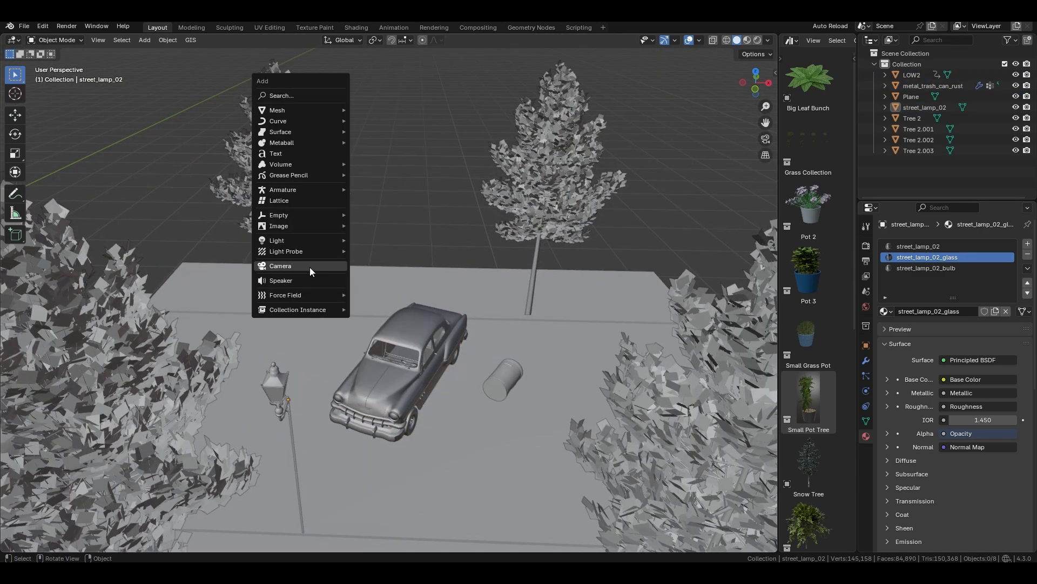
click(310, 267)
shift+middle_drag(415, 328, 411, 274)
ctrl+middle_drag(510, 348, 508, 327)
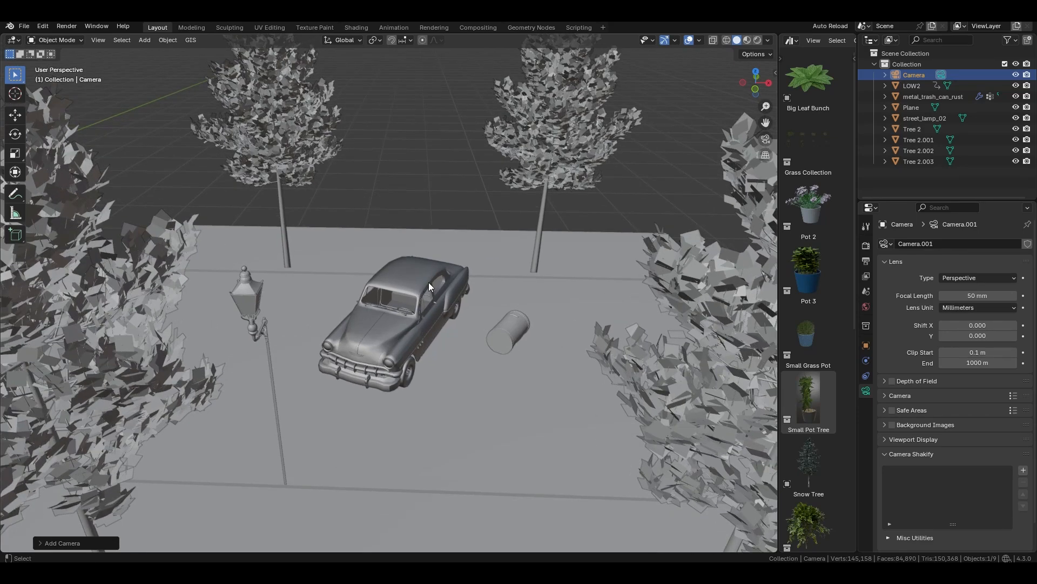
key(ctrl+alt+KP_0)
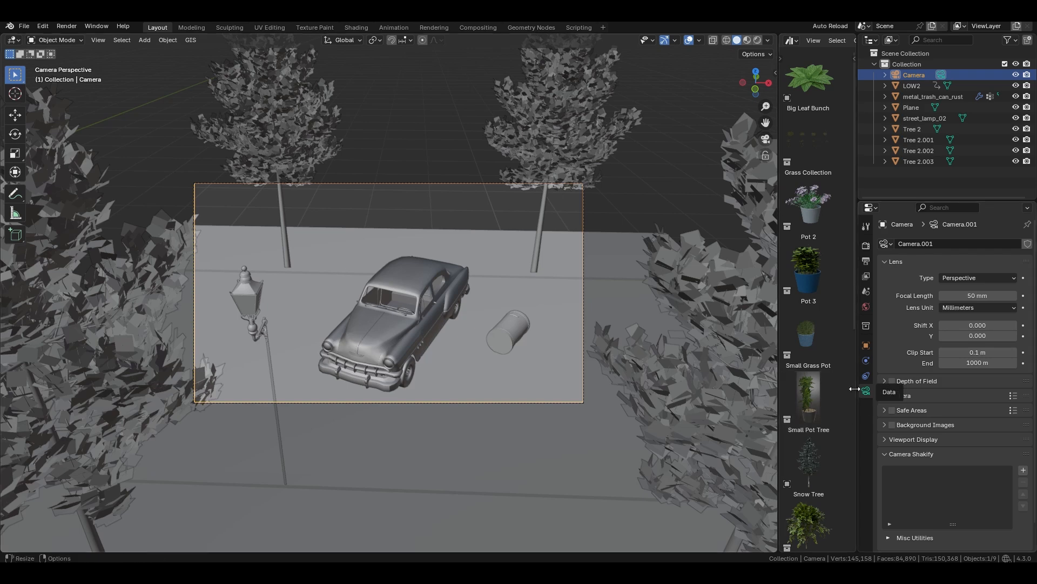
Set the camera's passepartout opacity to 1.000 and lock the camera to the view
click(917, 439)
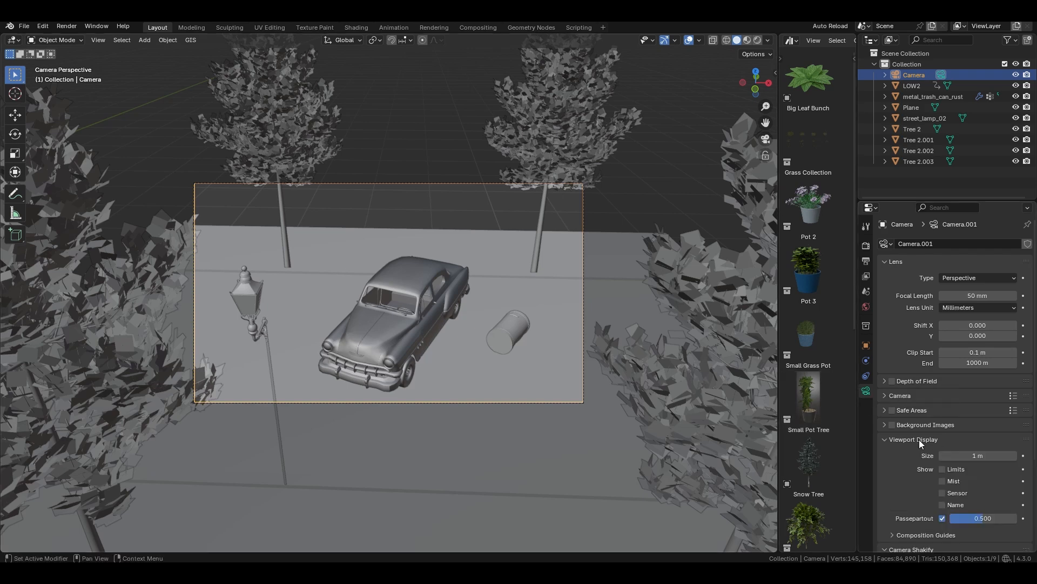
drag(967, 518, 1015, 518)
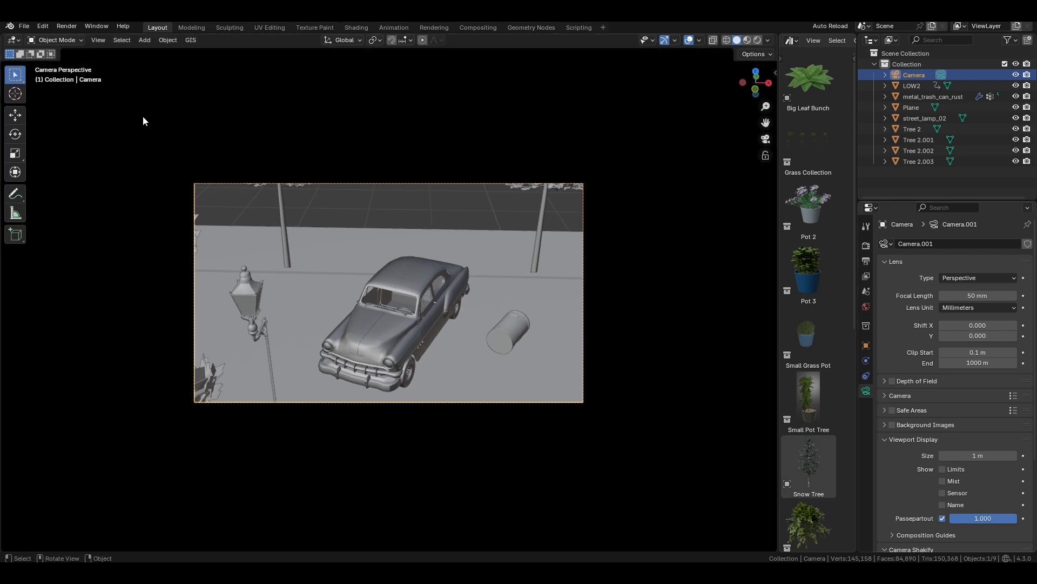
key(n)
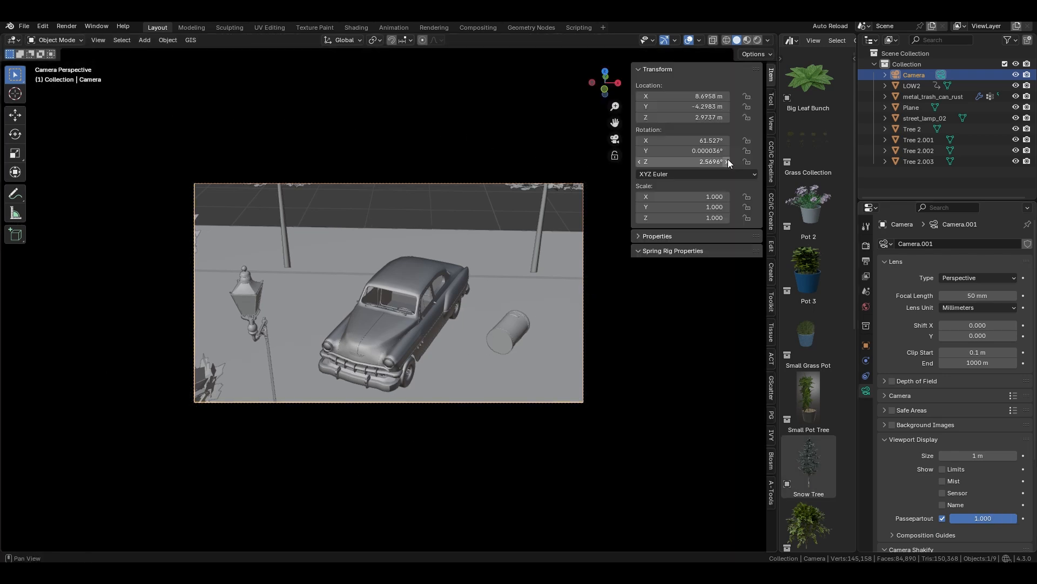
click(771, 124)
click(691, 216)
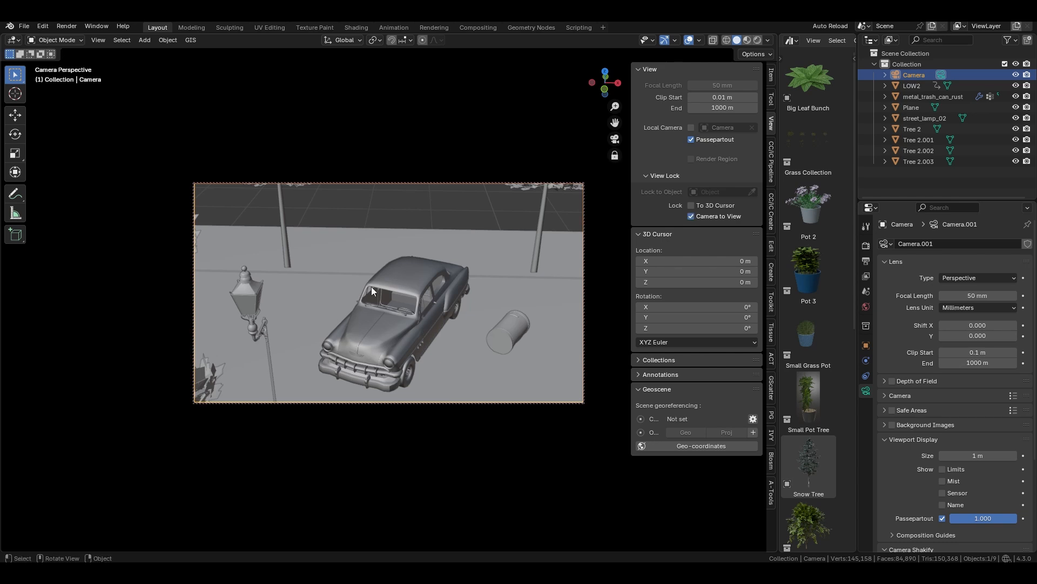
Reframe the camera to look more steeply down at the car and move the tree by the street lamp horizontally into the frame
middle_drag(371, 286, 456, 280)
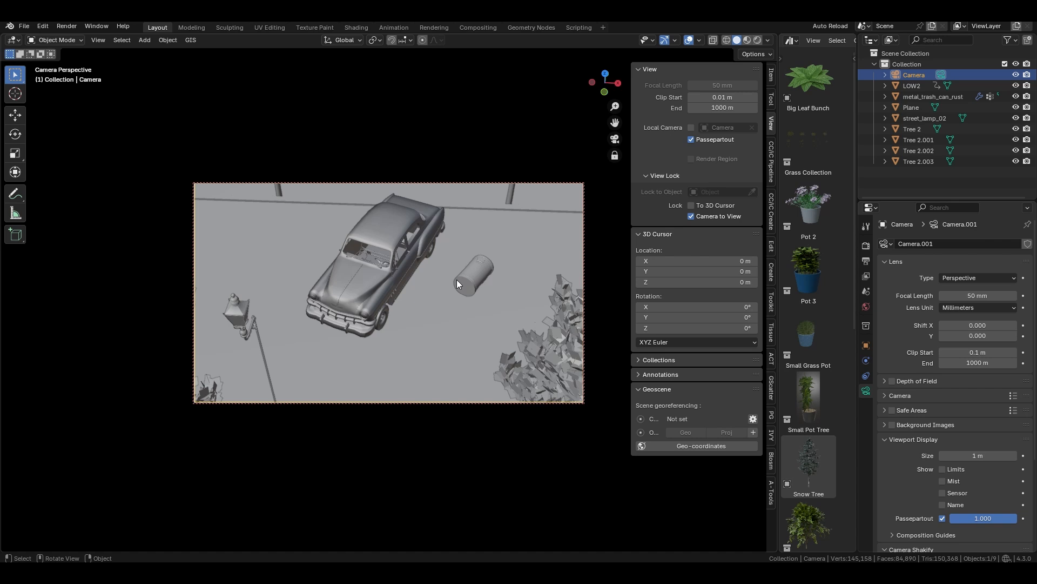
click(214, 386)
key(g)
key(shift+z)
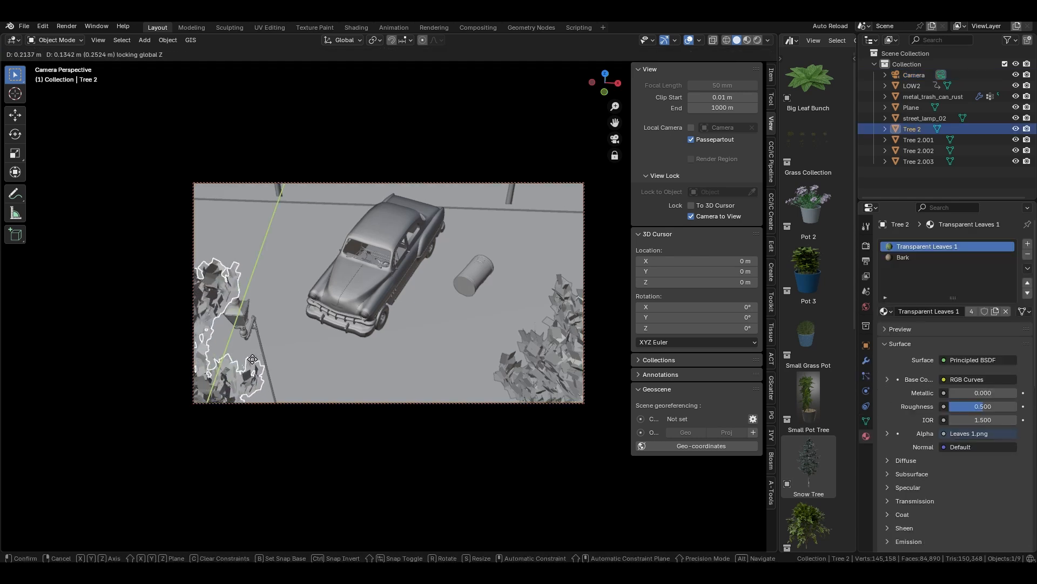
click(252, 335)
Move the street lamp out of the foreground tree's foliage towards the middle of the frame
click(259, 334)
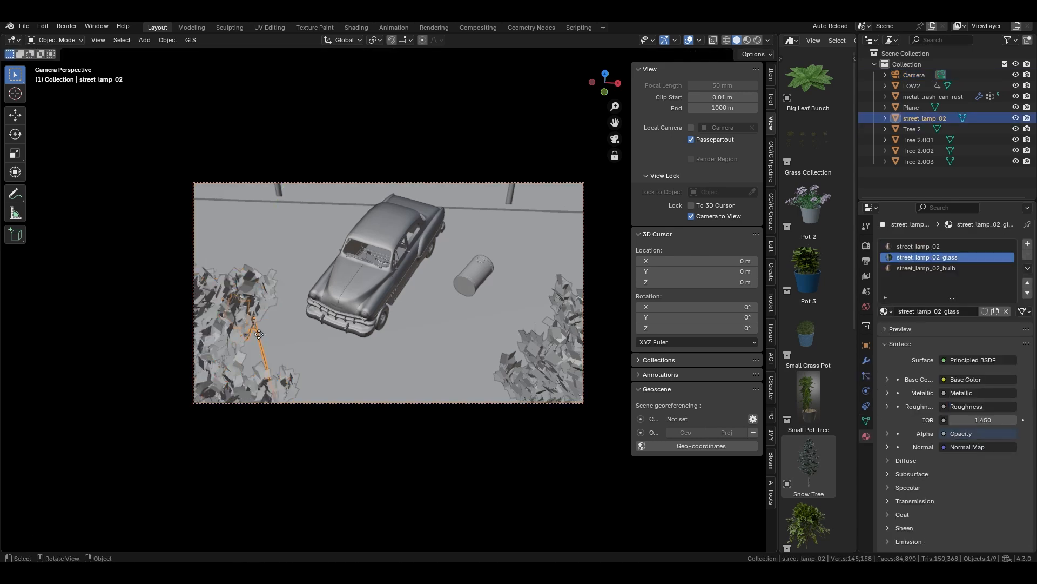
key(g)
click(281, 338)
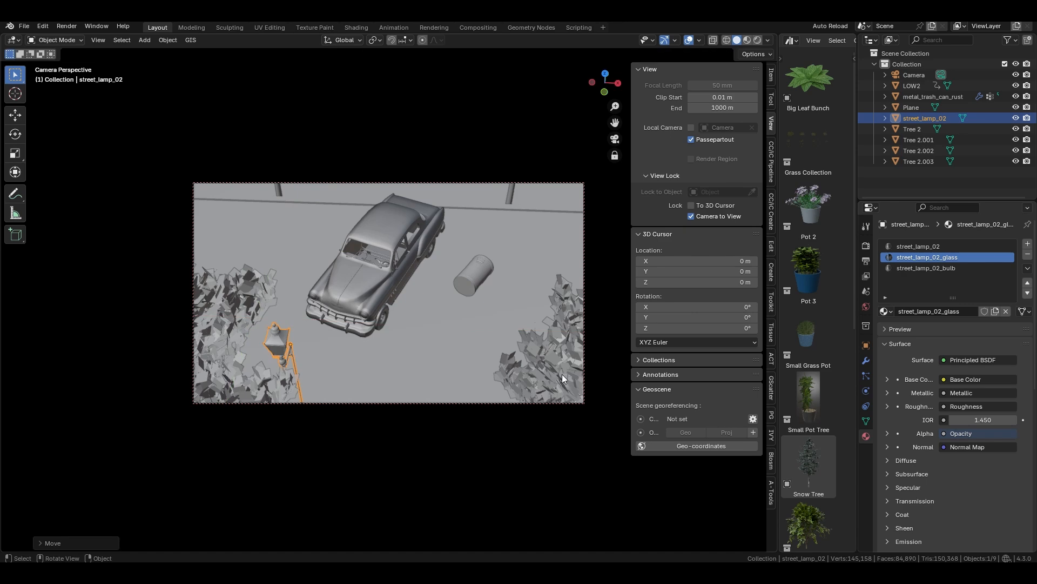
Move the foreground tree on the trash can's side horizontally, with Z locked, further into the camera frame
click(562, 373)
key(shift+z)
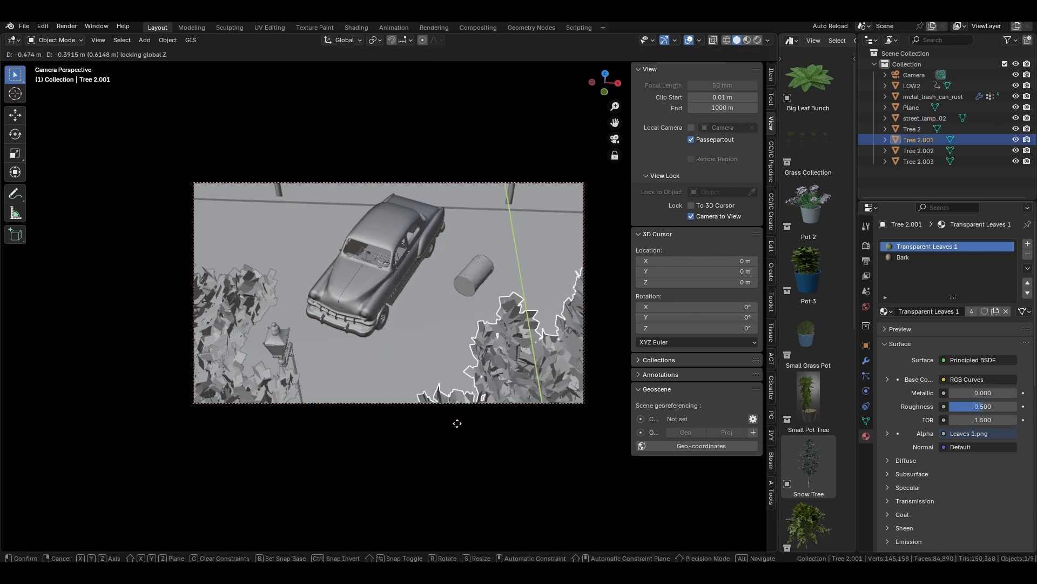
click(455, 426)
Fine-tune the camera framing slightly closer around the car and foreground trees and unlock the camera from the view
scroll(433, 328, up, 1)
middle_drag(434, 329, 434, 325)
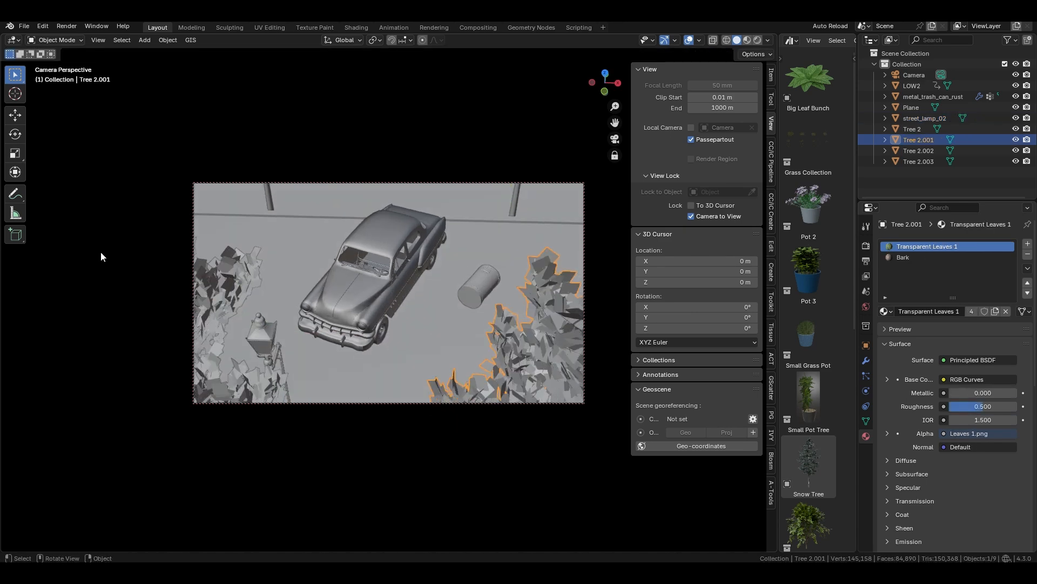
mouse_move(316, 270)
middle_down()
mouse_move(308, 257)
mouse_move(320, 255)
middle_up()
click(692, 216)
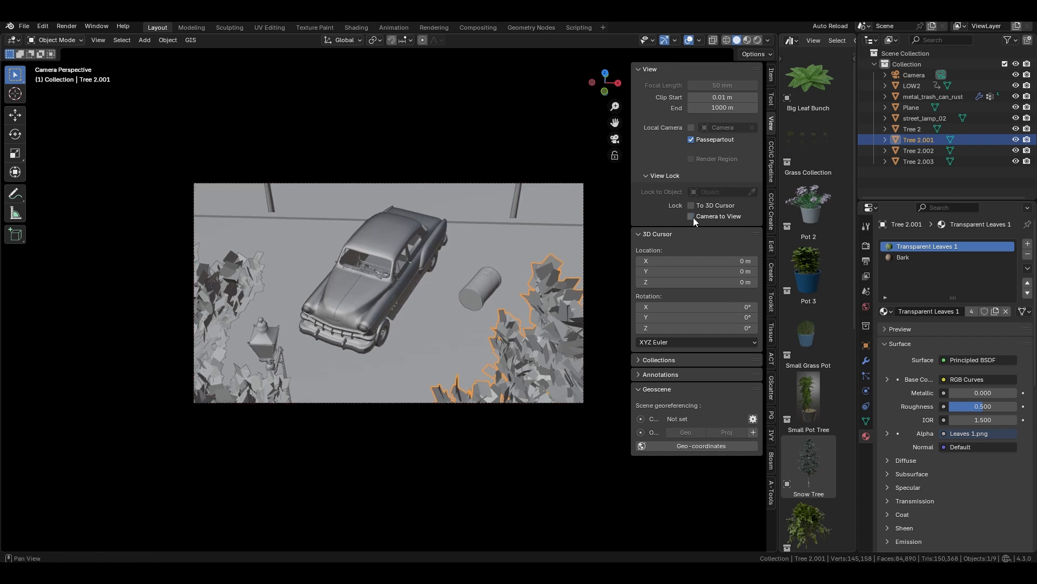
shift+middle_drag(358, 262, 350, 262)
ctrl+middle_drag(475, 381, 475, 368)
shift+middle_drag(473, 368, 451, 356)
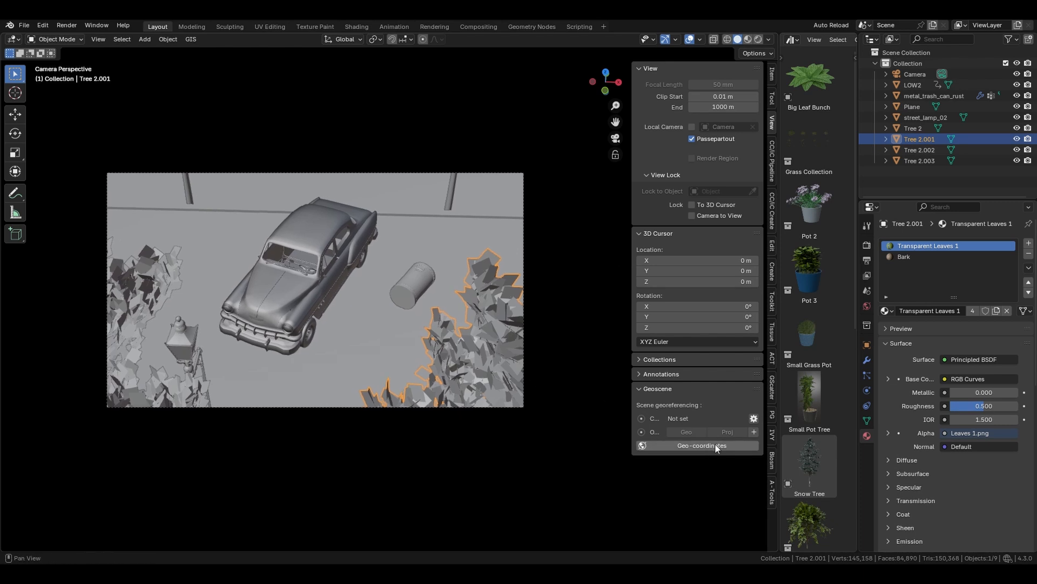
Browse the GScatter asset library and set the road plane as the scatter emitter
click(772, 387)
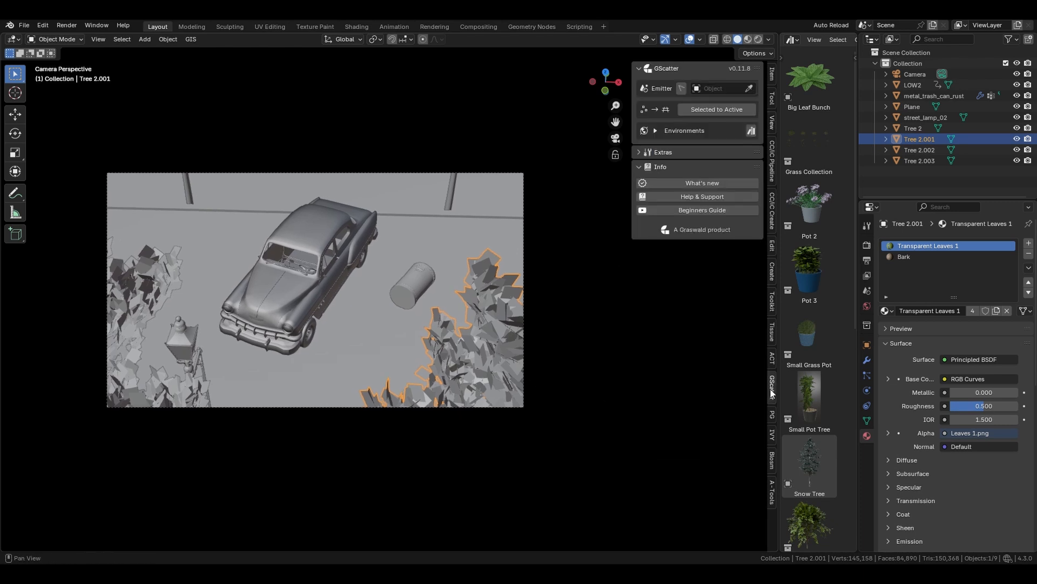
click(752, 131)
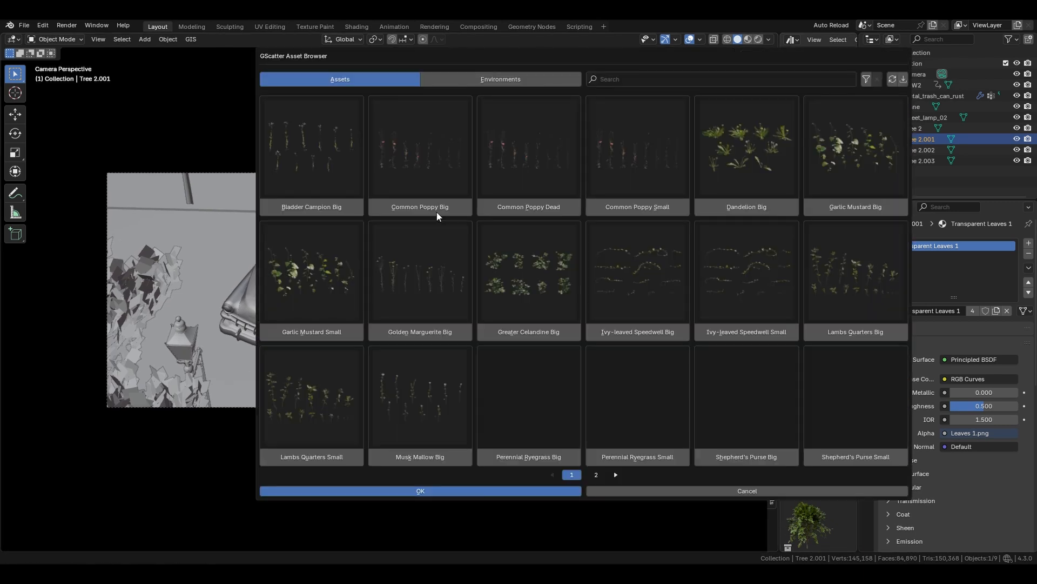
click(615, 477)
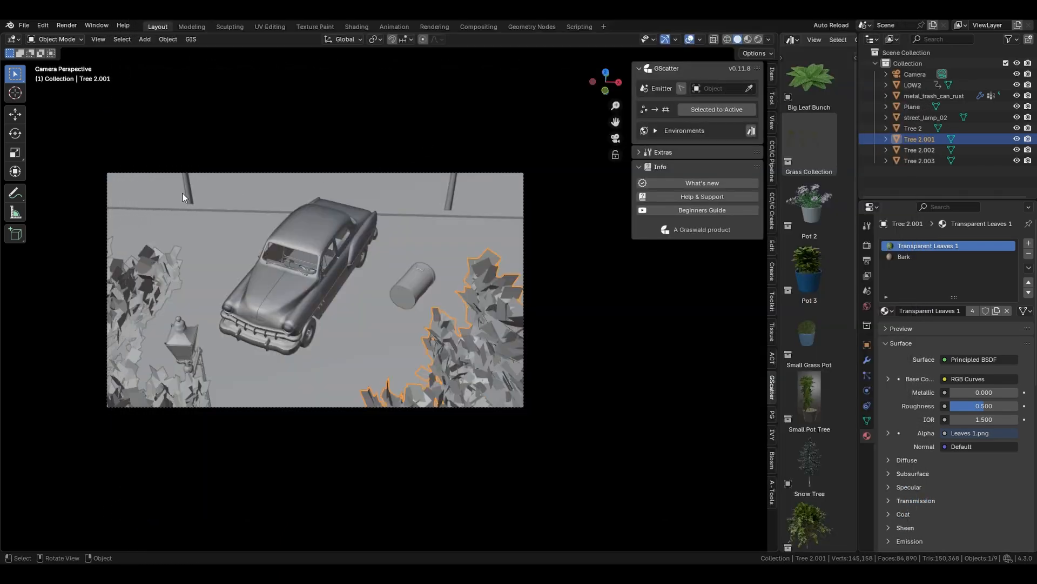
click(750, 89)
click(423, 241)
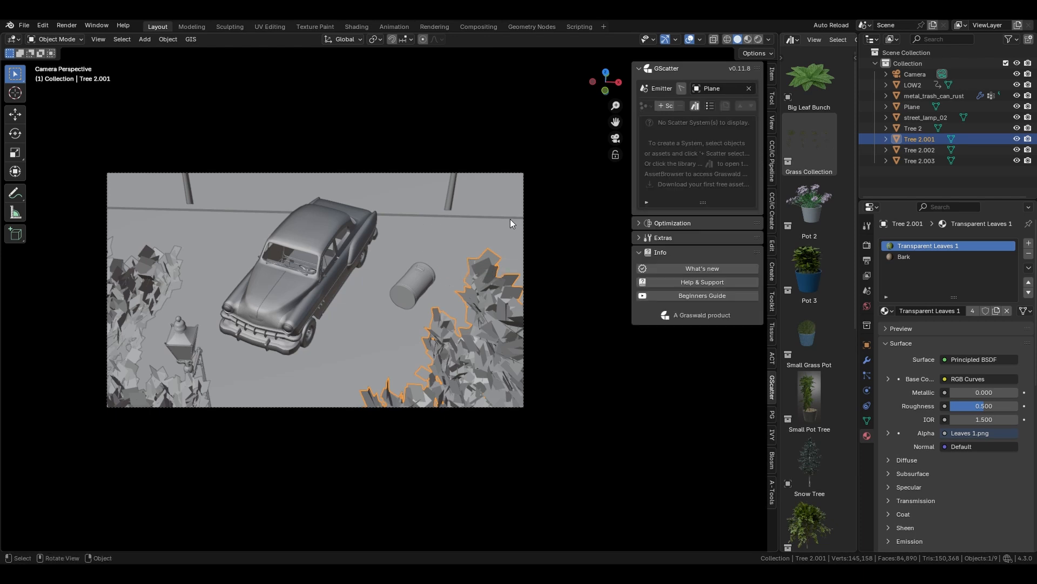
Scatter the Yellow Oatgrass Big asset over the road plane with level of detail 0 and the Default preset
click(697, 106)
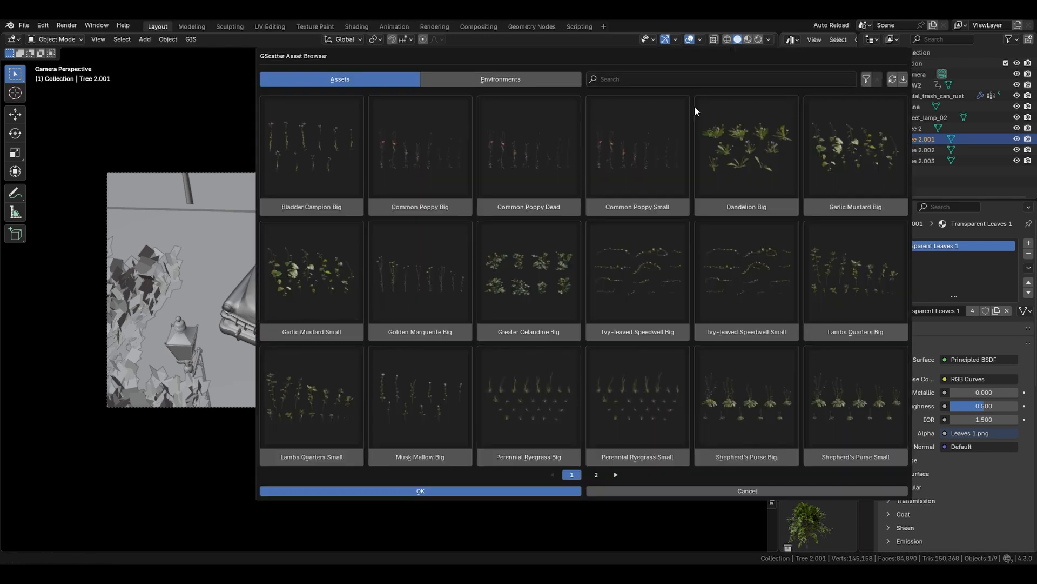
click(615, 474)
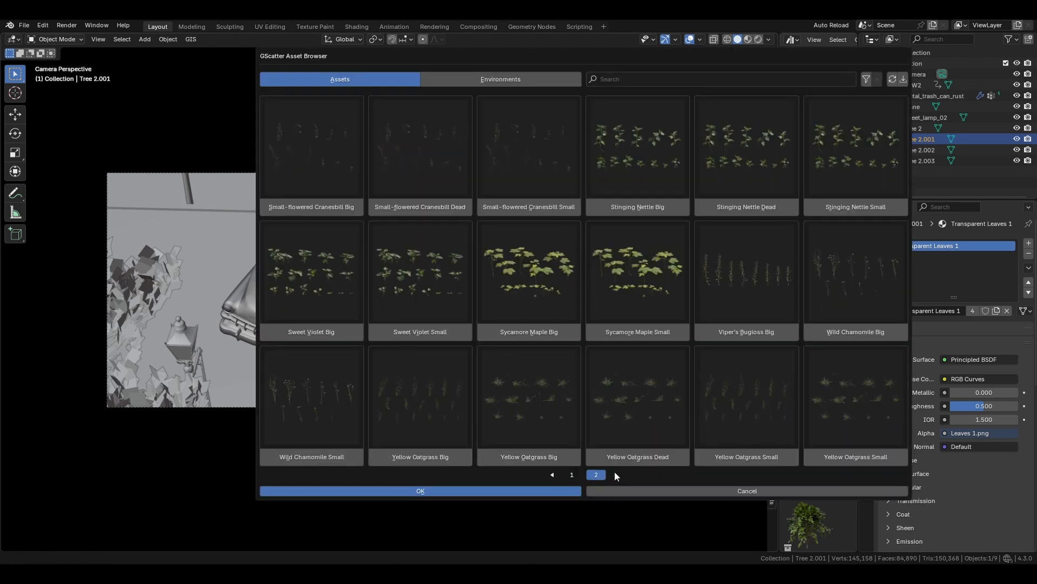
click(514, 456)
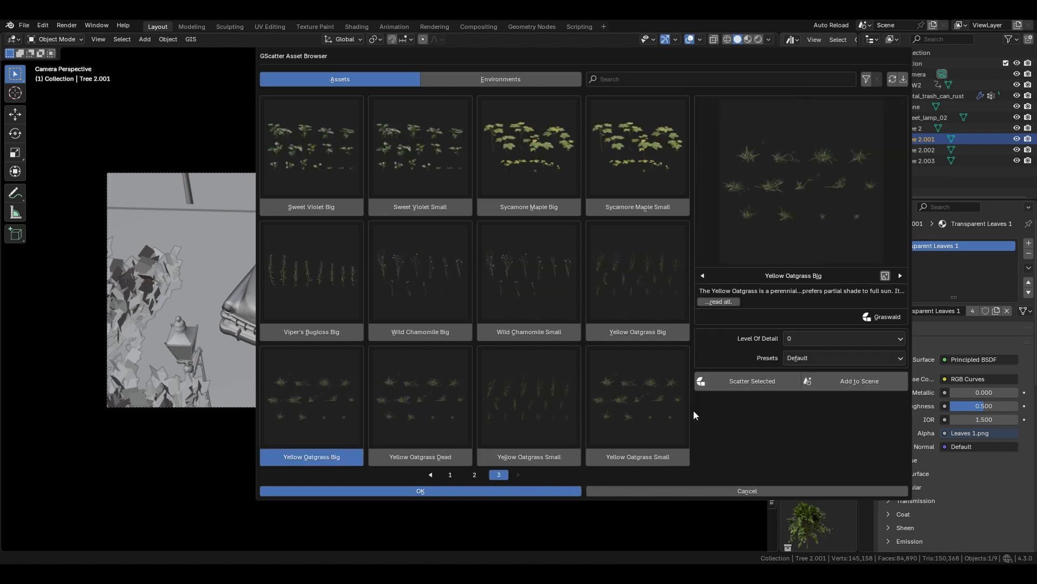
click(748, 381)
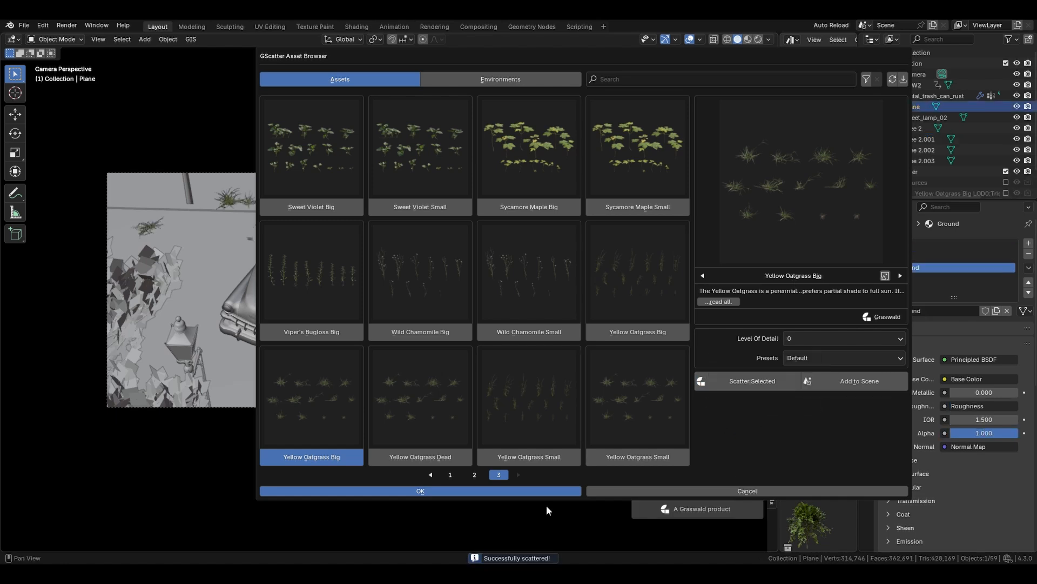
click(545, 491)
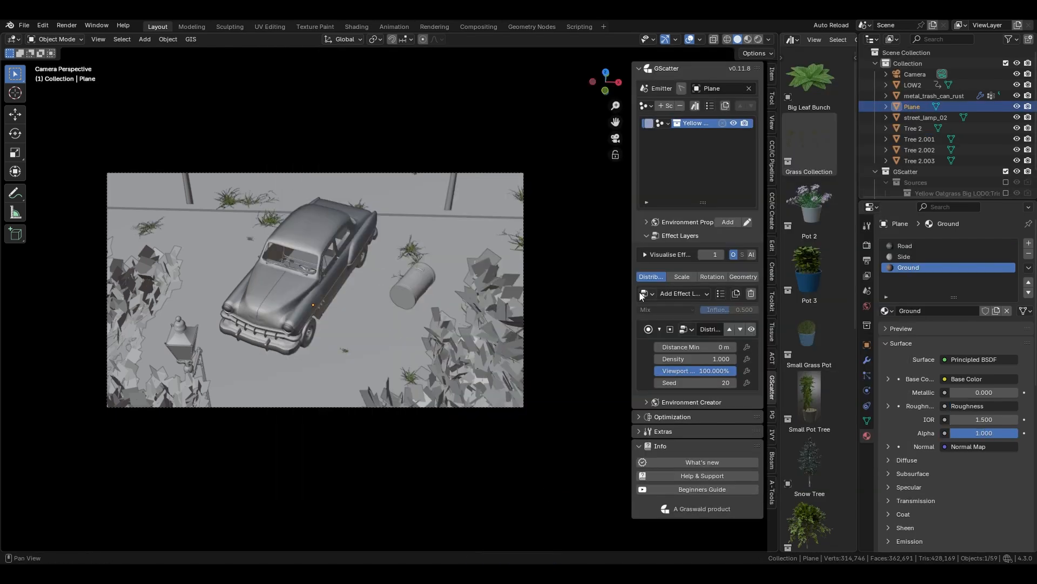
Set the oatgrass distribution density to 100
drag(632, 290, 572, 290)
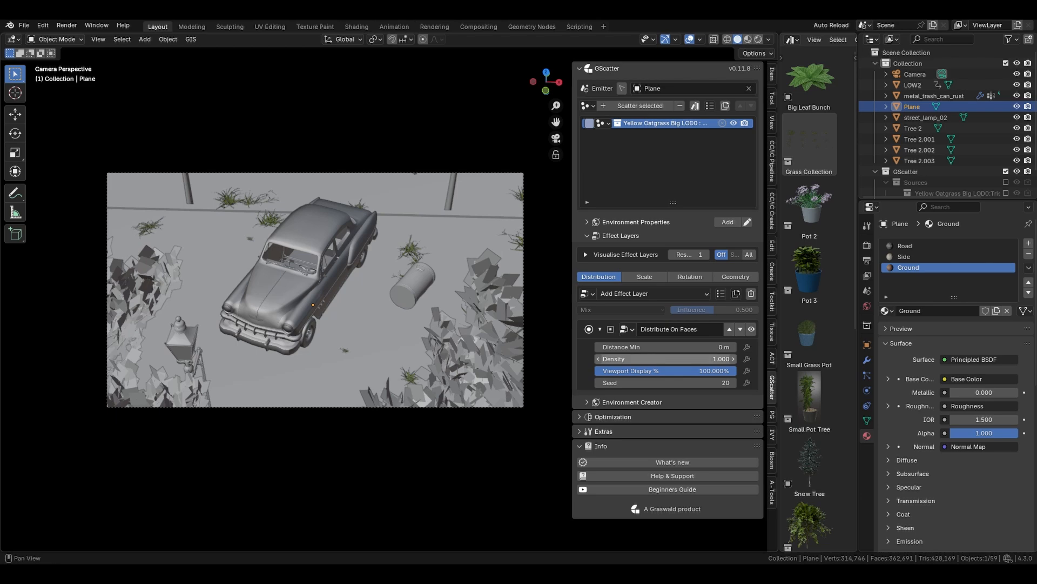
click(650, 358)
text(100)
key(Return)
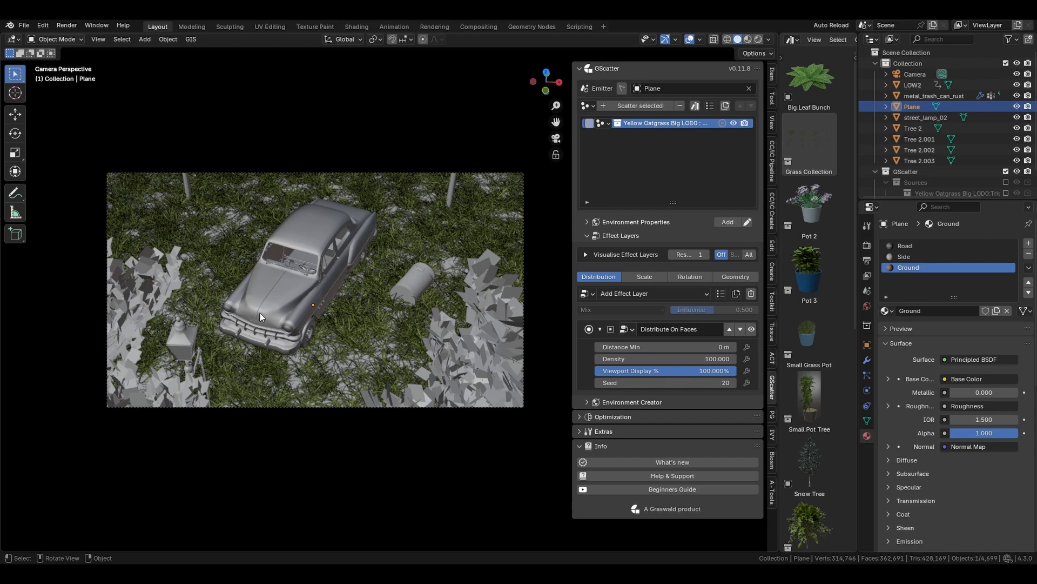
Randomize the oatgrass scale between a minimum of 0.5 and a maximum of 0.7
click(639, 278)
click(713, 442)
key(BackSpace)
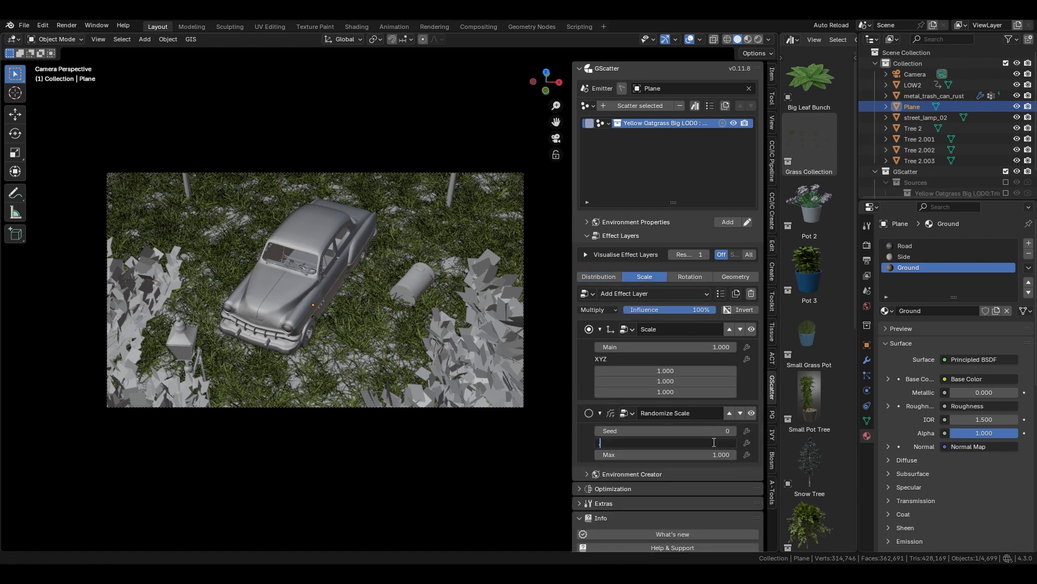
text(0.5)
click(713, 453)
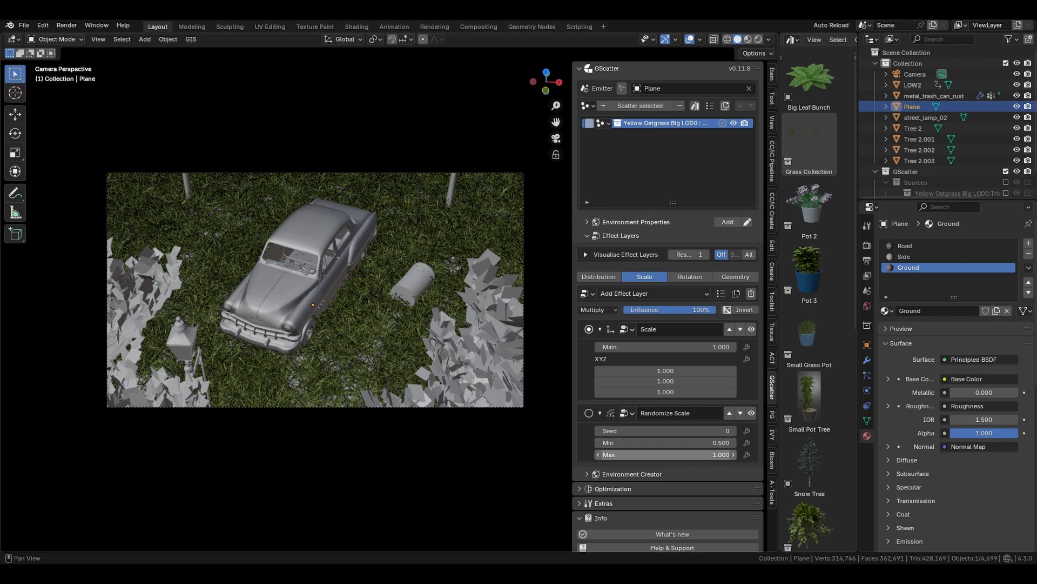
key(BackSpace)
text(.8)
key(Return)
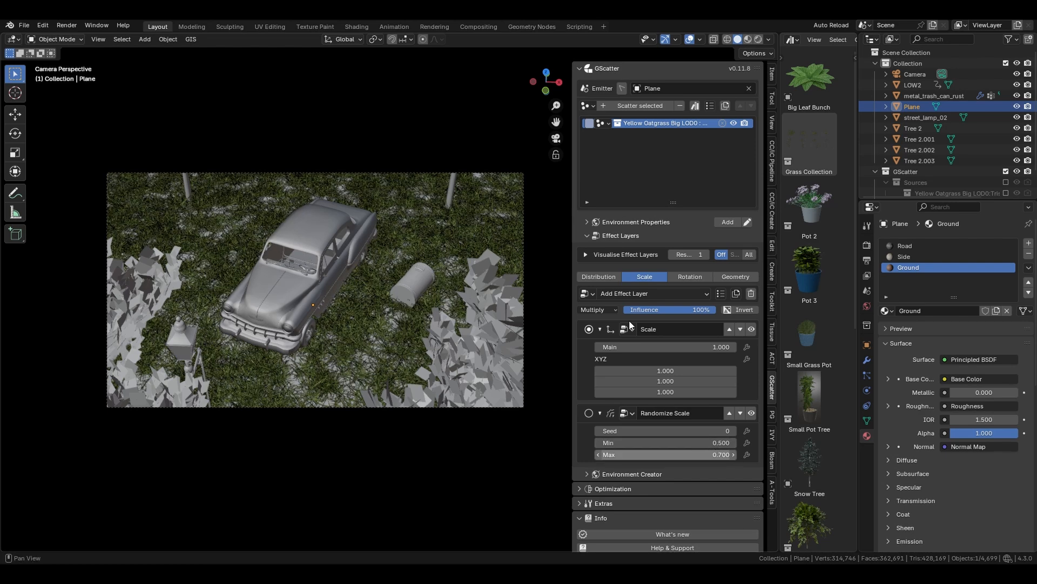
Add a Weight Mask effect layer to the oatgrass distribution, create its weight map and return to Object Mode
click(614, 277)
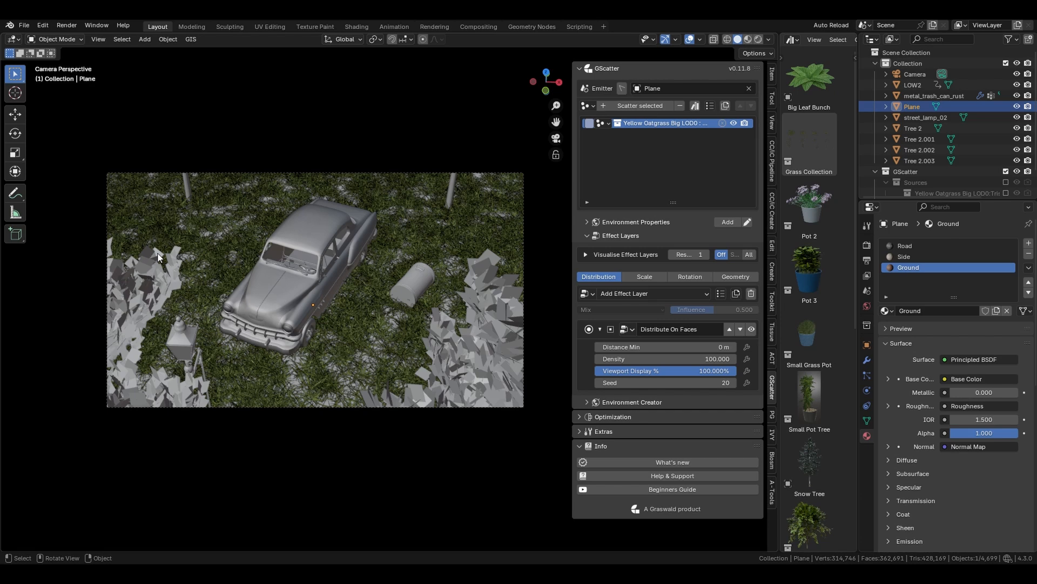
click(615, 295)
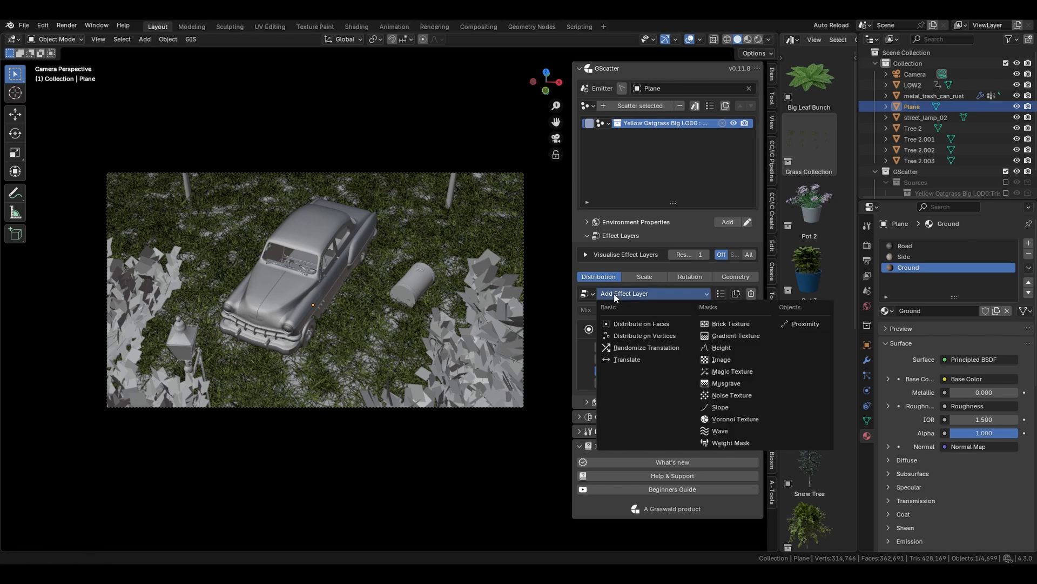
click(727, 439)
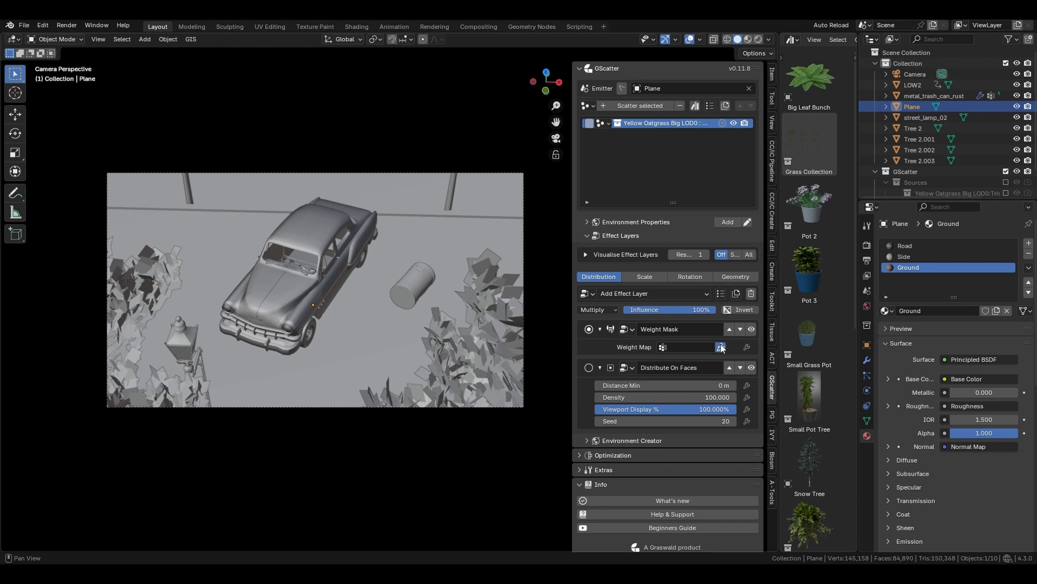
click(721, 347)
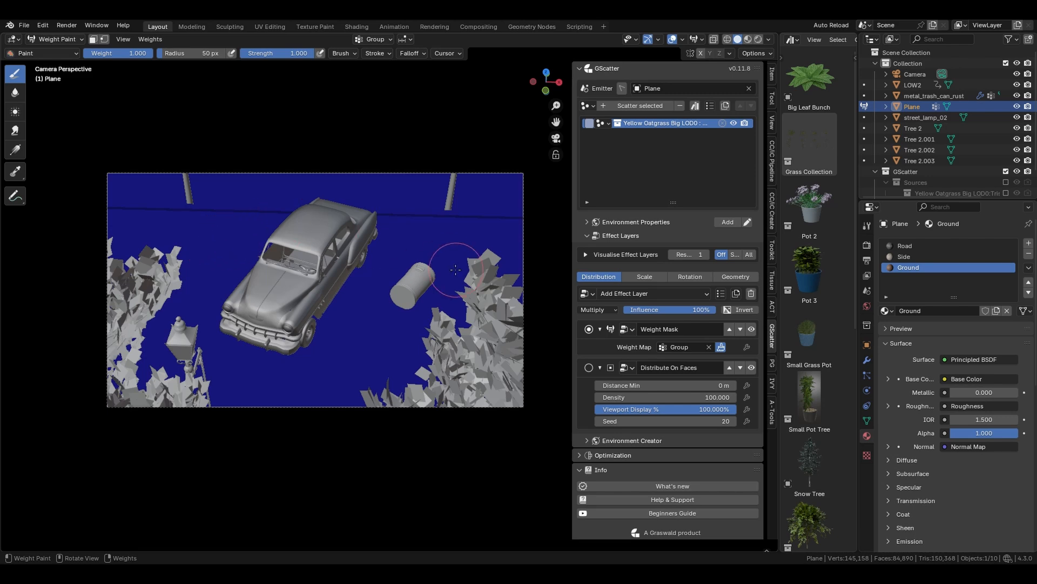
key(ctrl+Tab)
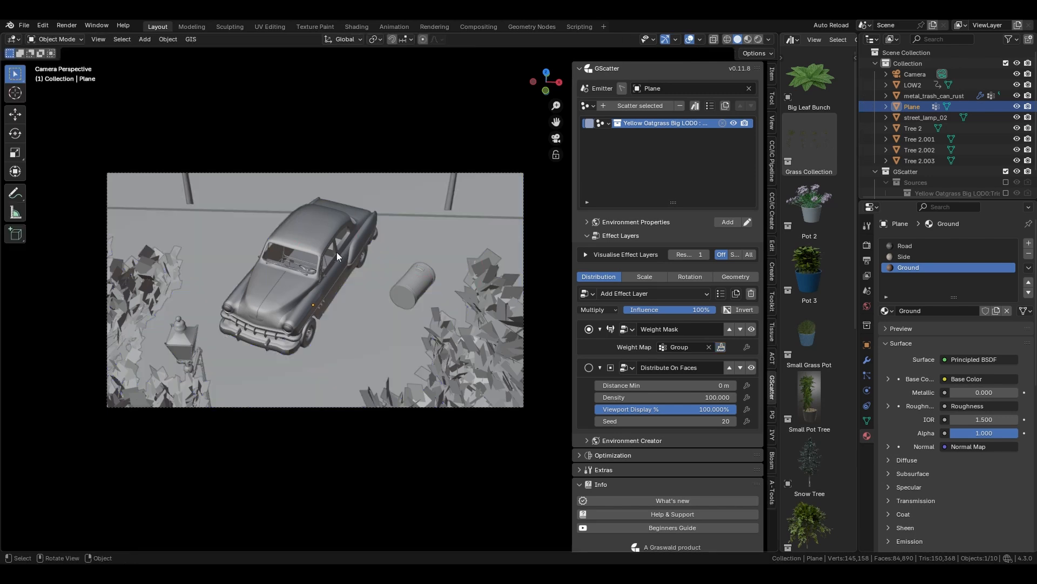
Cut the plane's mesh into many evenly spaced crosswise strips with loop cuts running across the road
key(KP_0)
key(Tab)
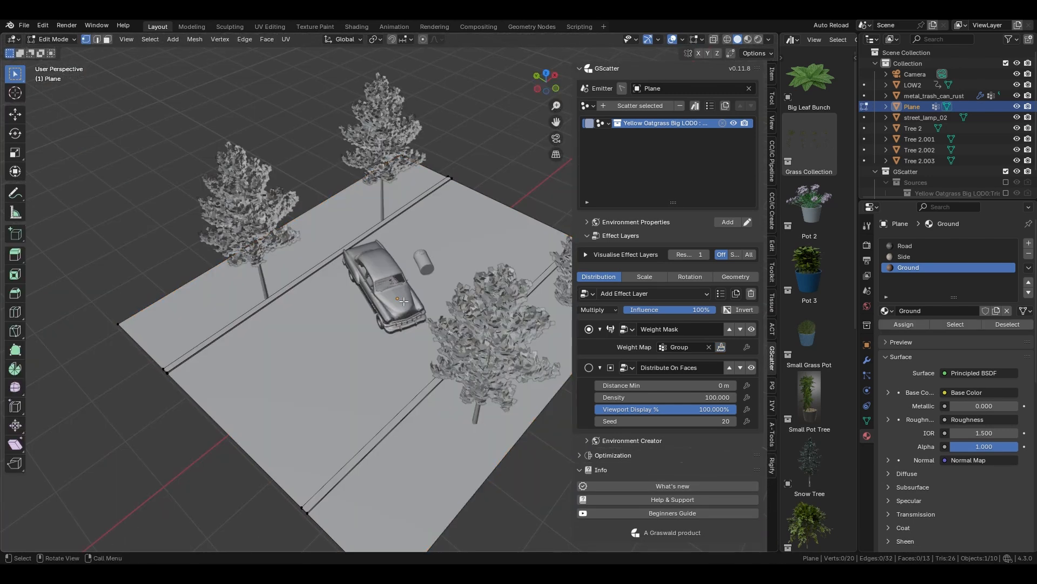
key(ctrl+r)
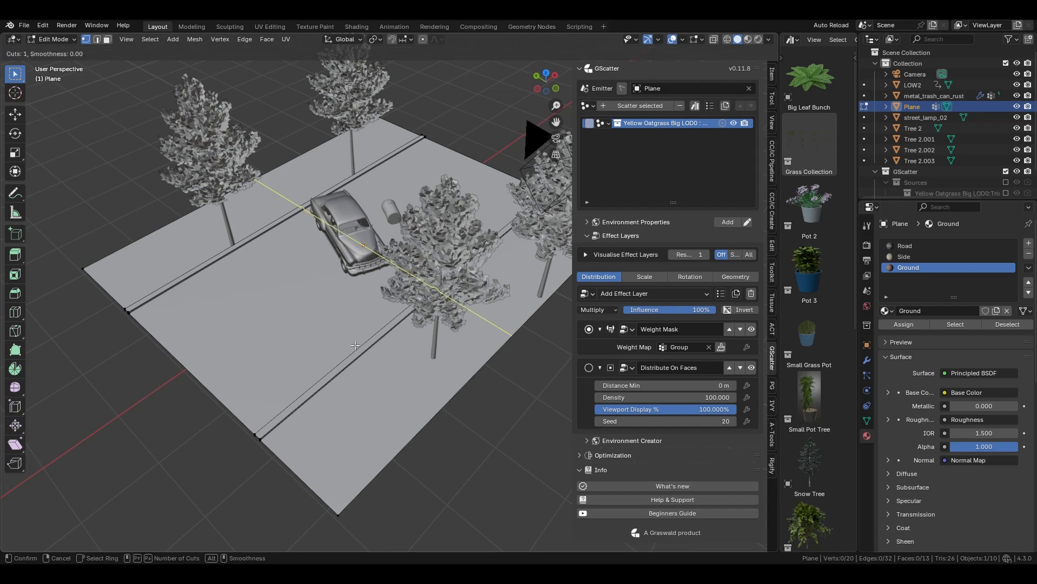
scroll(355, 345, up, 20)
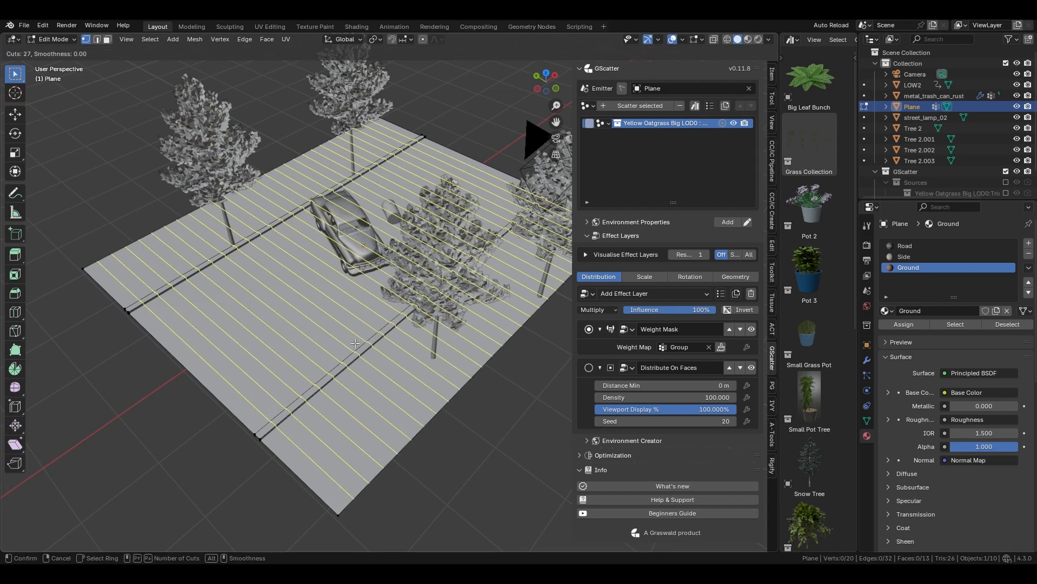
click(355, 345)
Add evenly spaced lengthwise loop cuts to the near ground strip and the road, and 6 to the far ground strip
key(ctrl+r)
scroll(310, 476, up, 7)
click(310, 471)
key(ctrl+r)
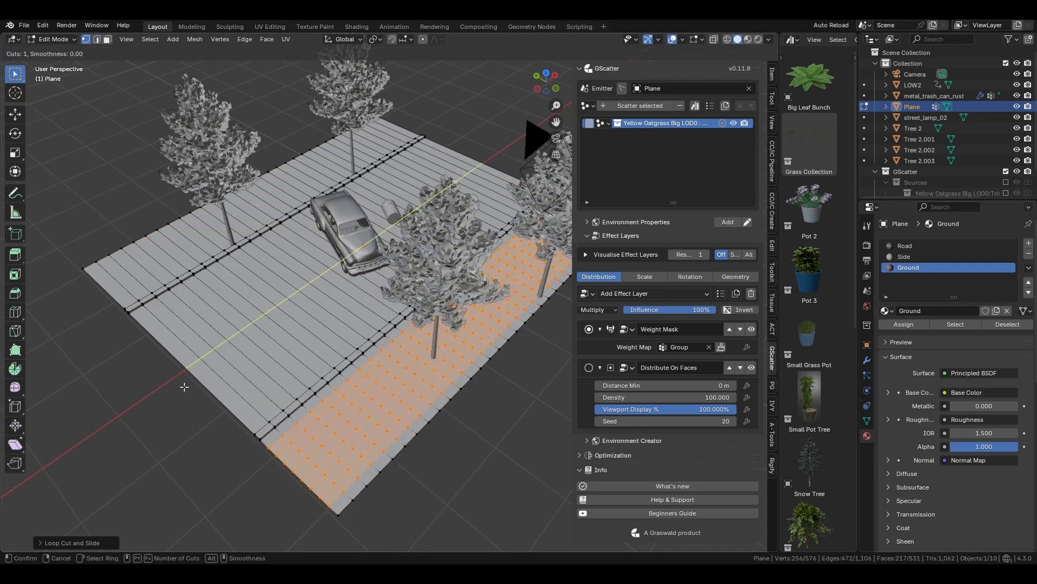
scroll(184, 387, up, 11)
click(184, 386)
key(ctrl+r)
scroll(122, 307, up, 5)
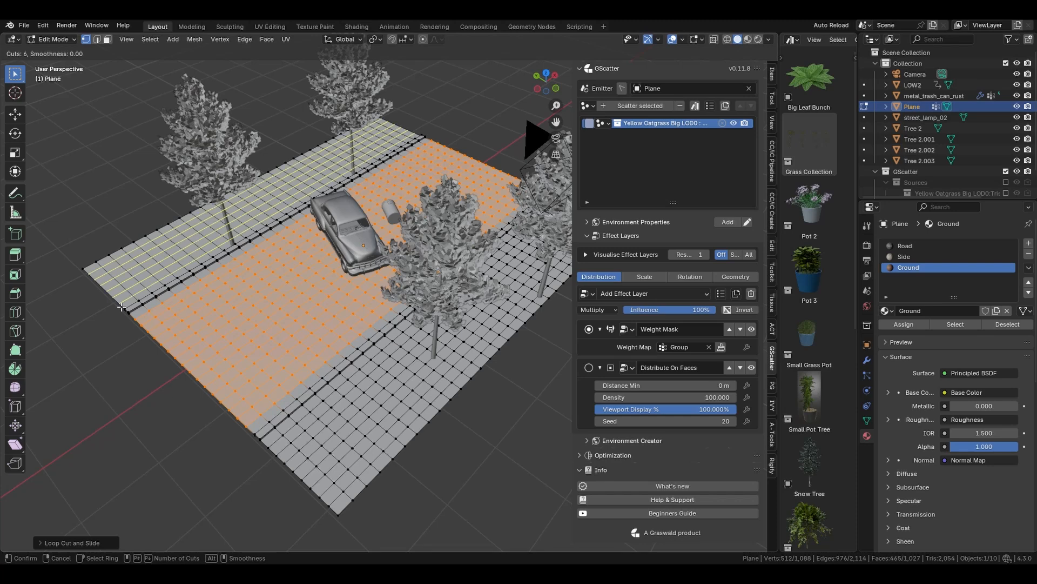
click(122, 306)
Subdivide the whole plane mesh once and return to Object Mode
key(a)
right_click(109, 187)
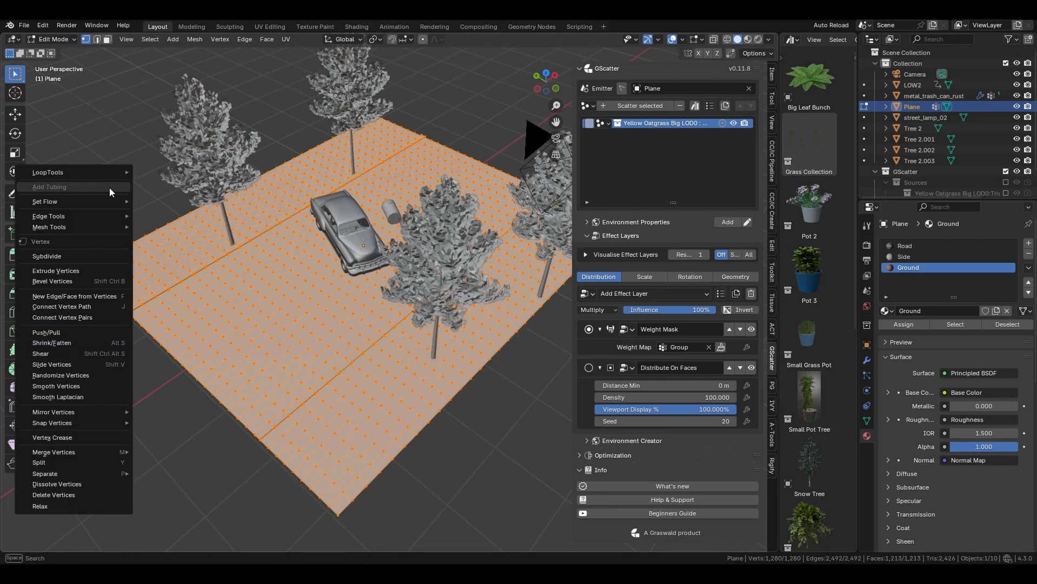
click(84, 255)
click(87, 210)
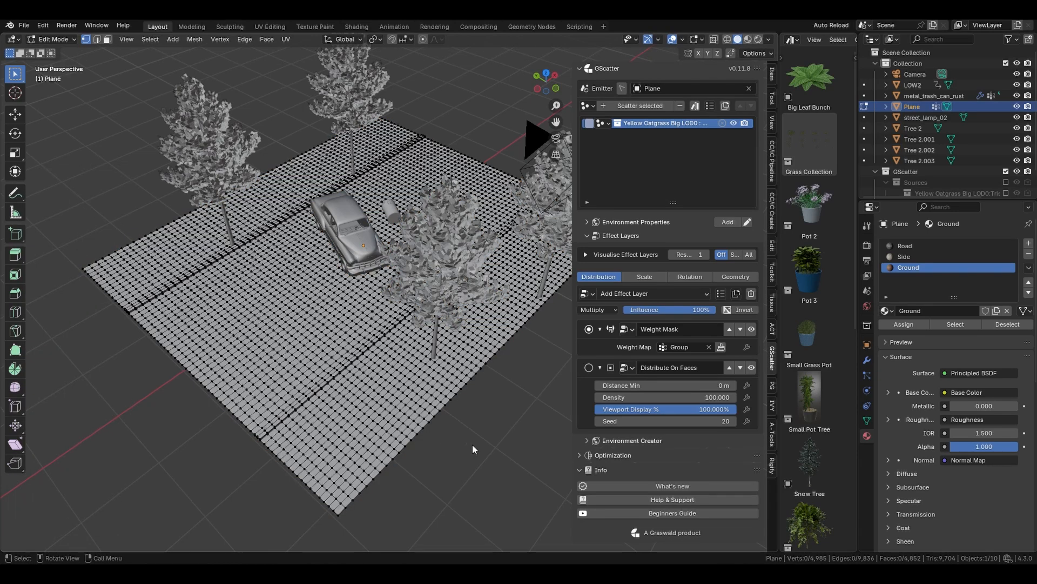
key(Tab)
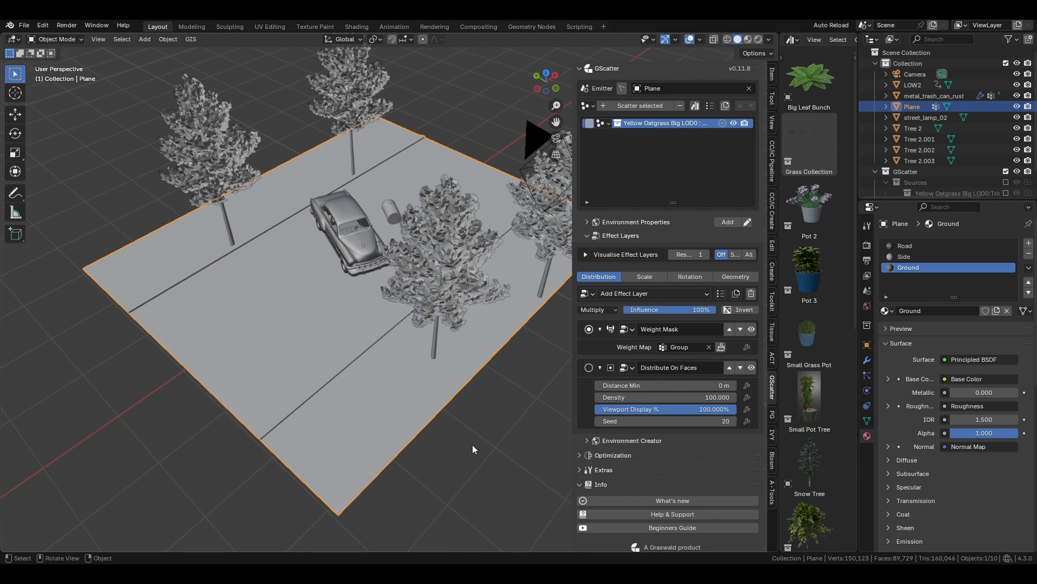
Weight-paint a full-width strip of grass on the ground behind the car, checking it up close and widening it towards the road
key(KP_0)
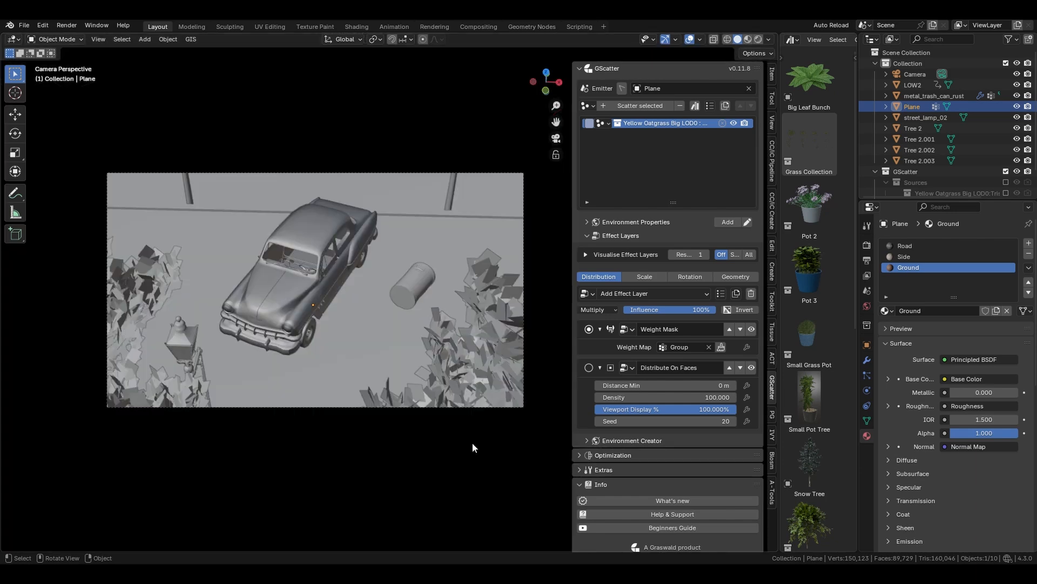
click(721, 347)
mouse_move(114, 195)
mouse_down()
mouse_move(111, 185)
mouse_move(131, 178)
mouse_move(501, 184)
mouse_up()
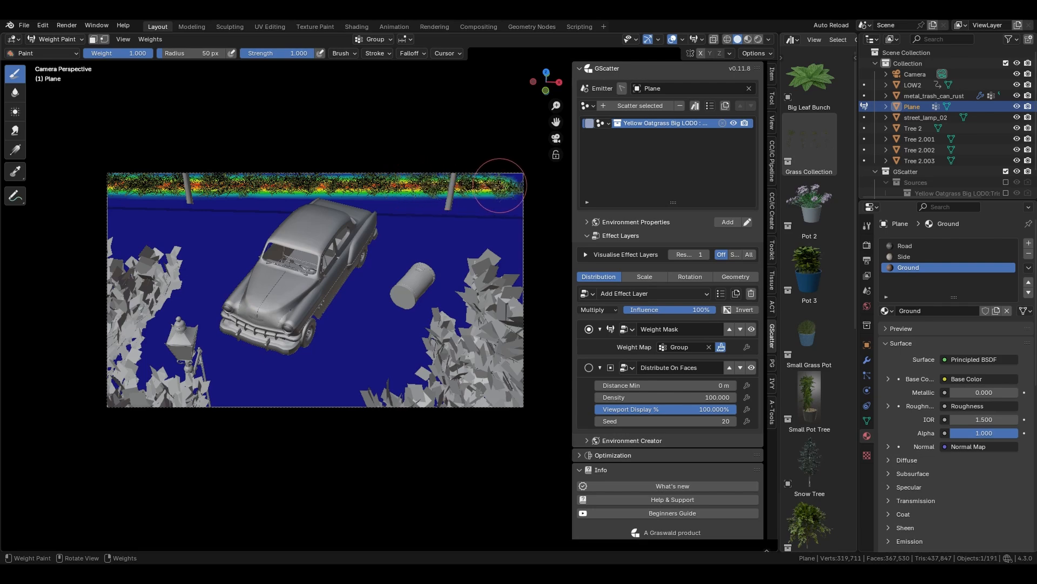
middle_drag(501, 184, 659, 179)
scroll(227, 317, up, 6)
middle_drag(346, 324, 315, 338)
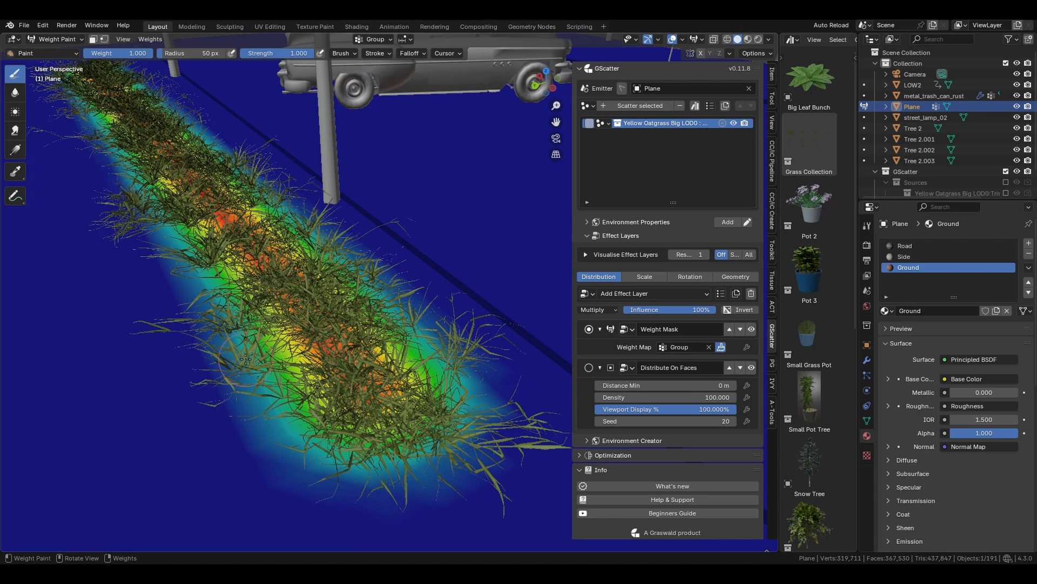
key(KP_0)
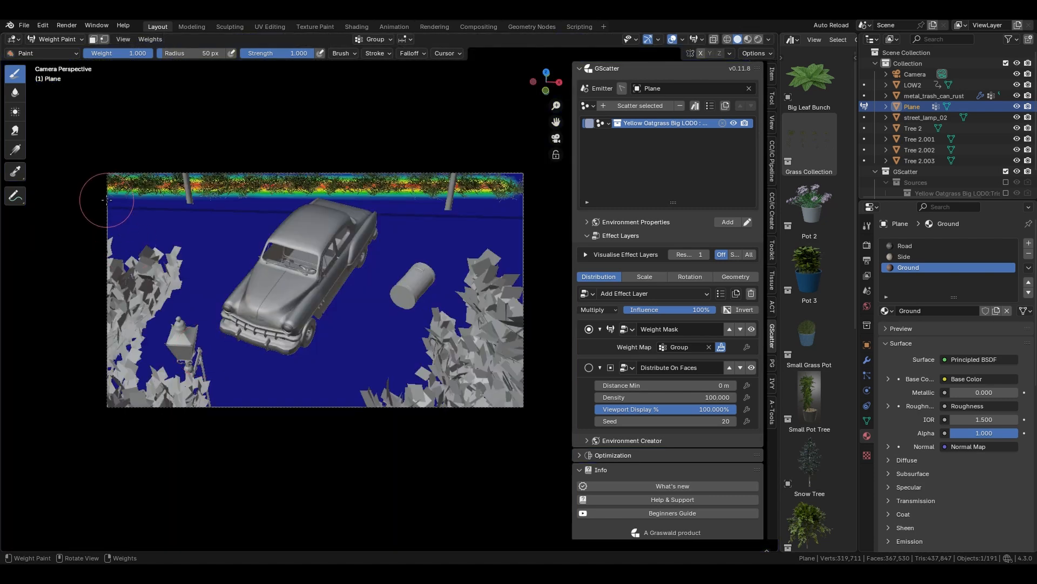
mouse_move(262, 196)
mouse_down()
mouse_move(529, 195)
mouse_move(502, 202)
mouse_up()
Weight-paint grass patches around the car, beside the trash can and street lamp, and along the far road edge
drag(386, 268, 372, 279)
click(216, 332)
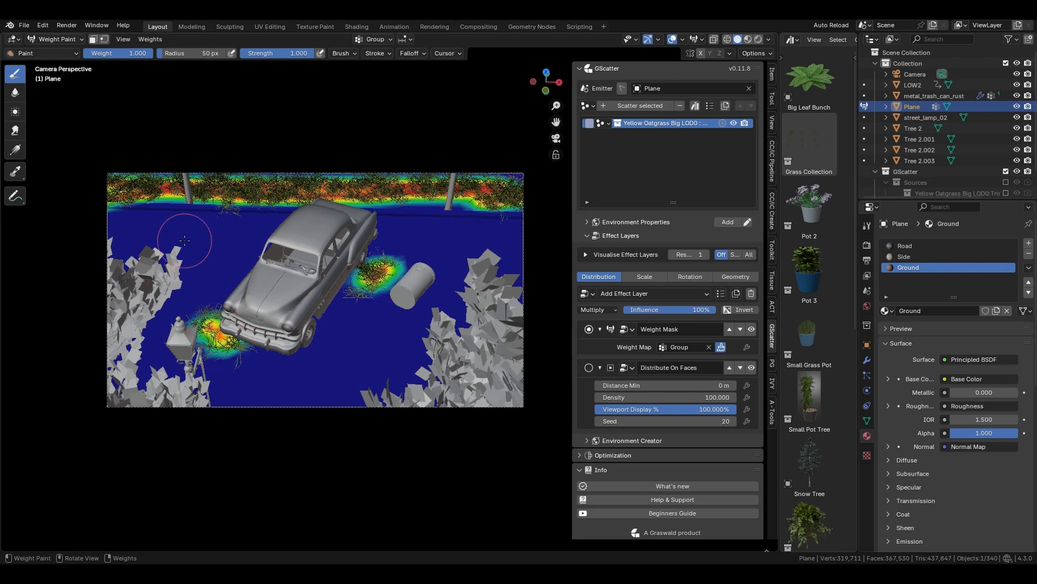
click(194, 251)
click(411, 214)
drag(411, 213, 454, 228)
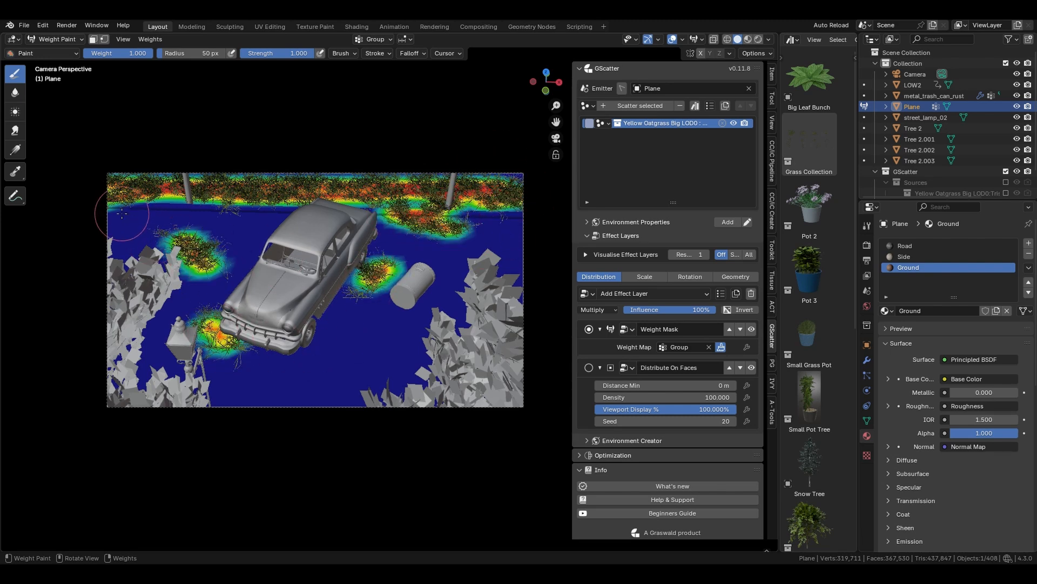
mouse_move(125, 201)
mouse_down()
mouse_move(190, 224)
mouse_move(162, 212)
mouse_up()
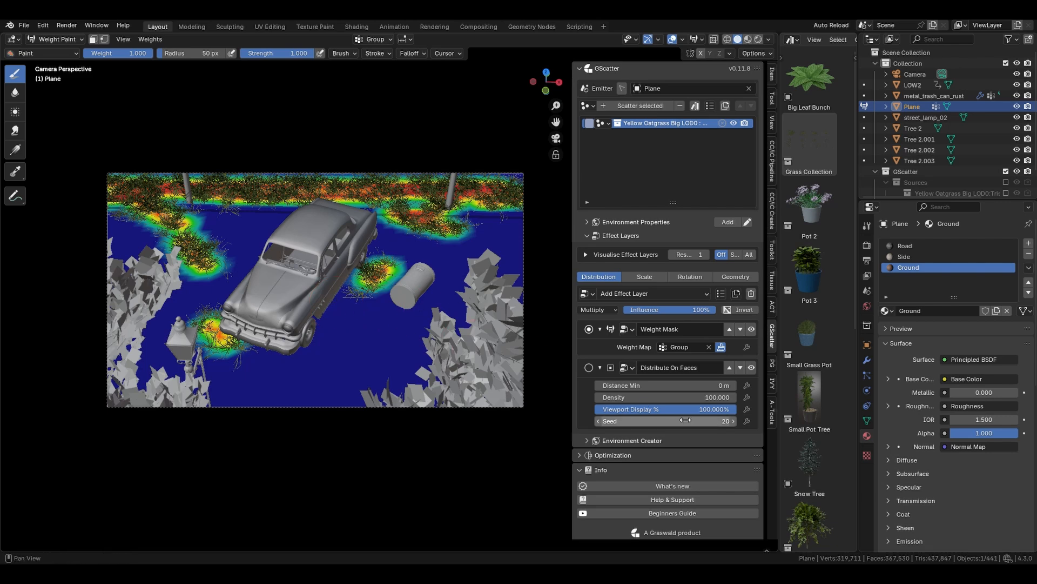
Set the Yellow Oatgrass distribution density to 300
double_click(665, 397)
text(300)
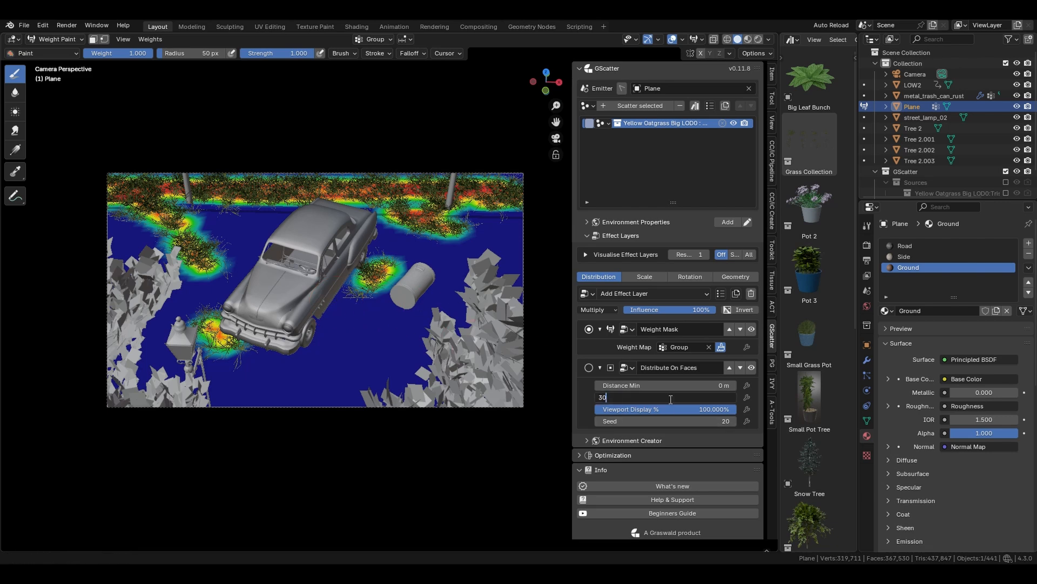
key(Return)
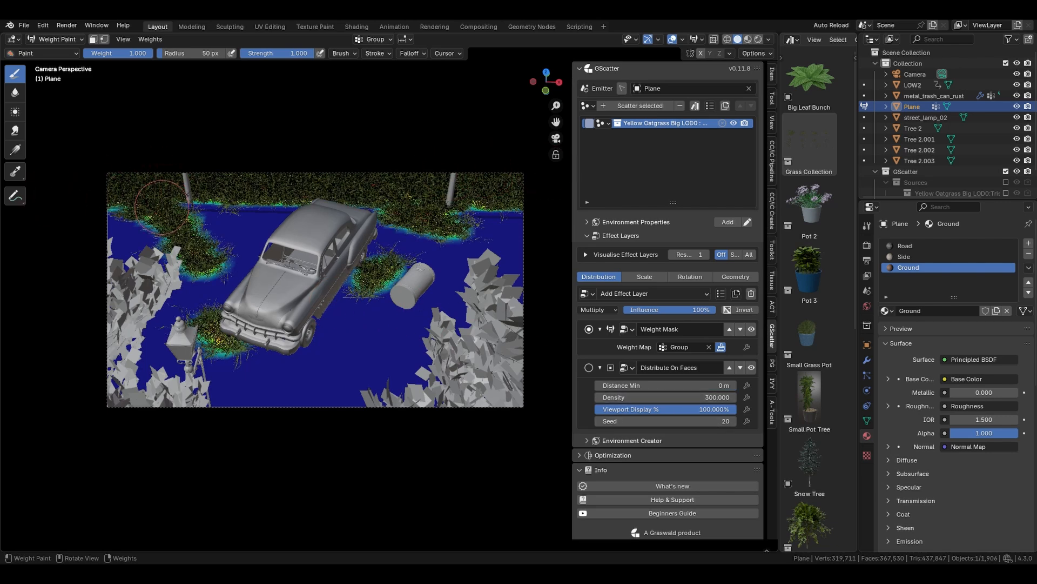
Subtract weight from the grass patches beside the car and trash can, and dab a small sparse tuft next to the windshield side of the car
ctrl+click(189, 234)
ctrl+click(201, 259)
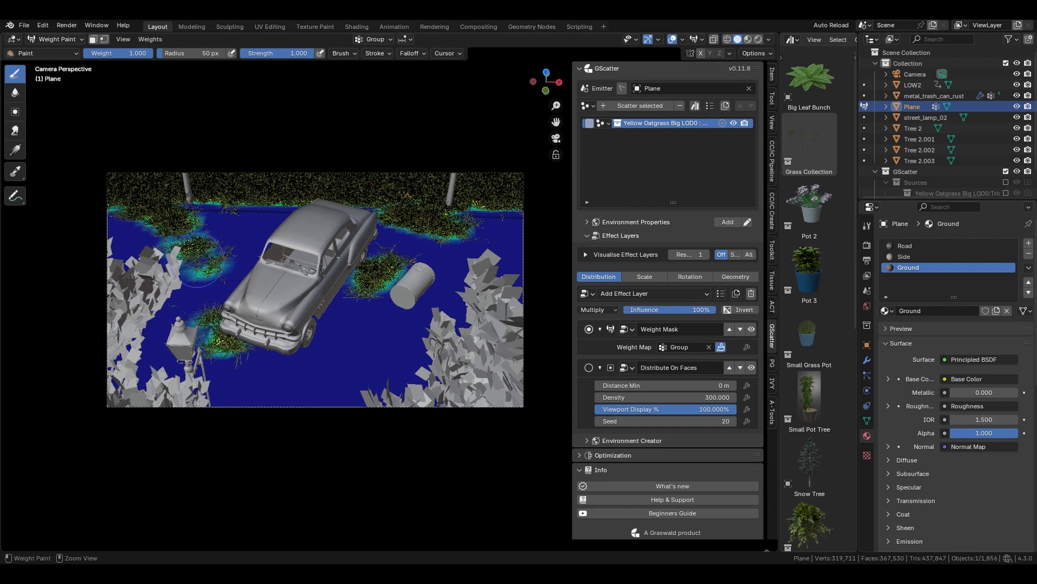
ctrl+click(168, 228)
ctrl+click(368, 289)
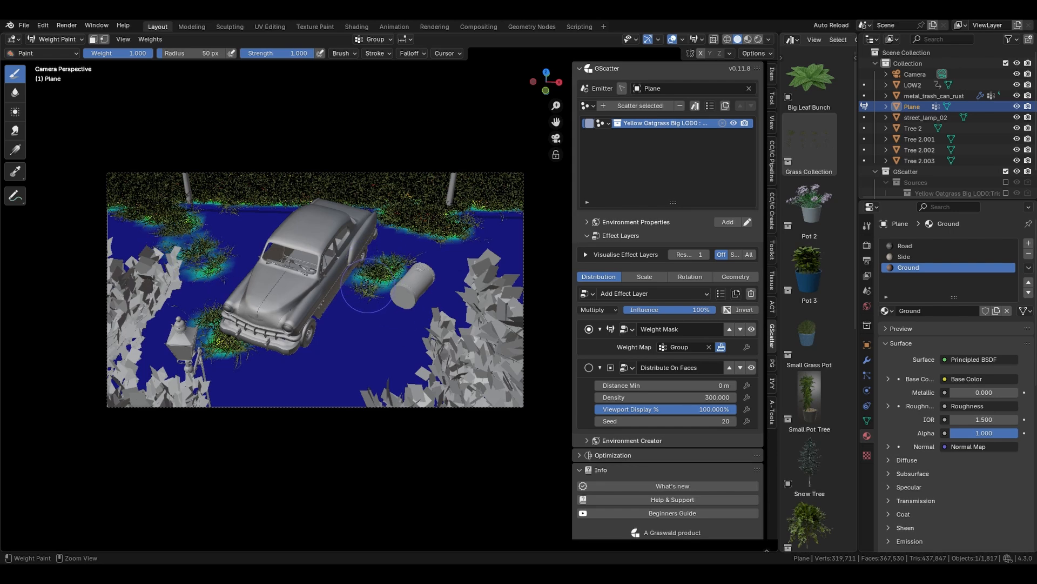
ctrl+click(399, 267)
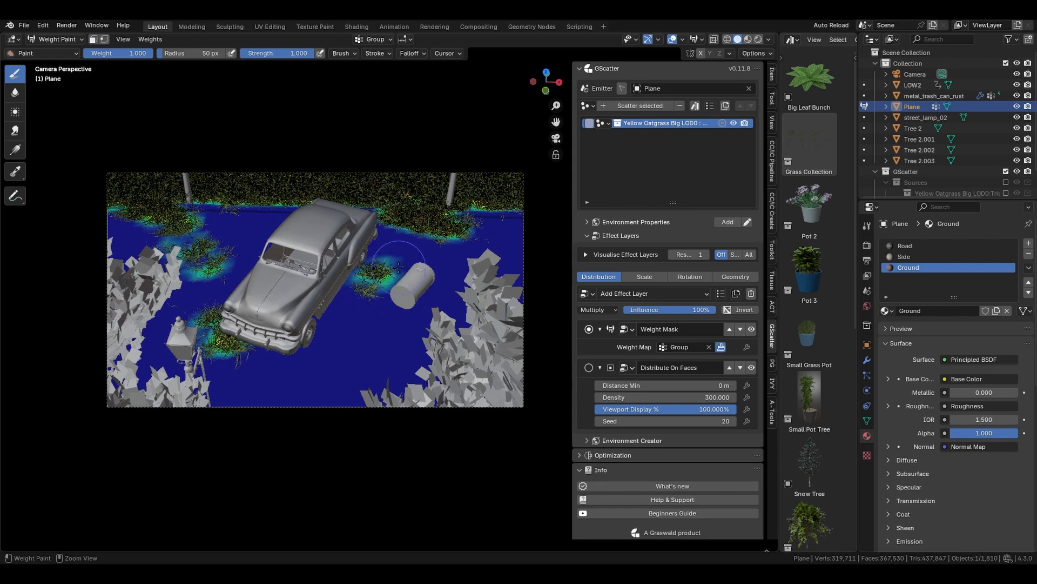
click(265, 234)
ctrl+click(268, 233)
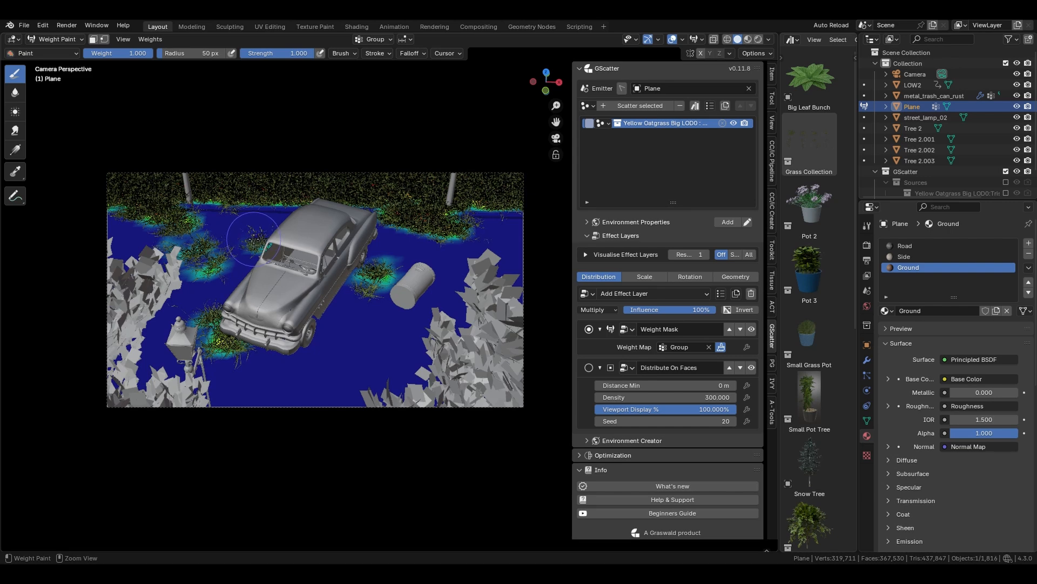
click(734, 123)
click(734, 123)
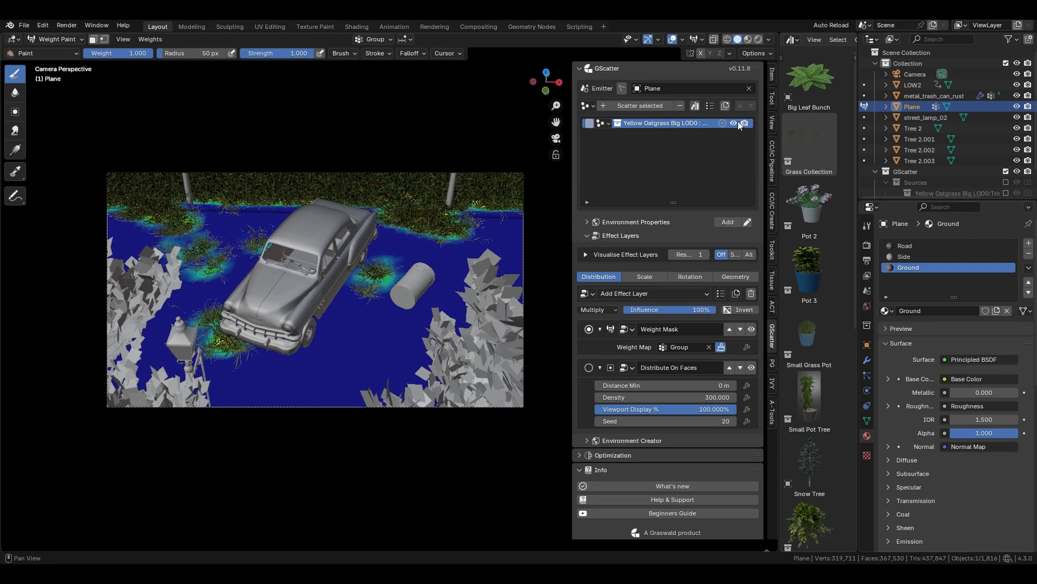
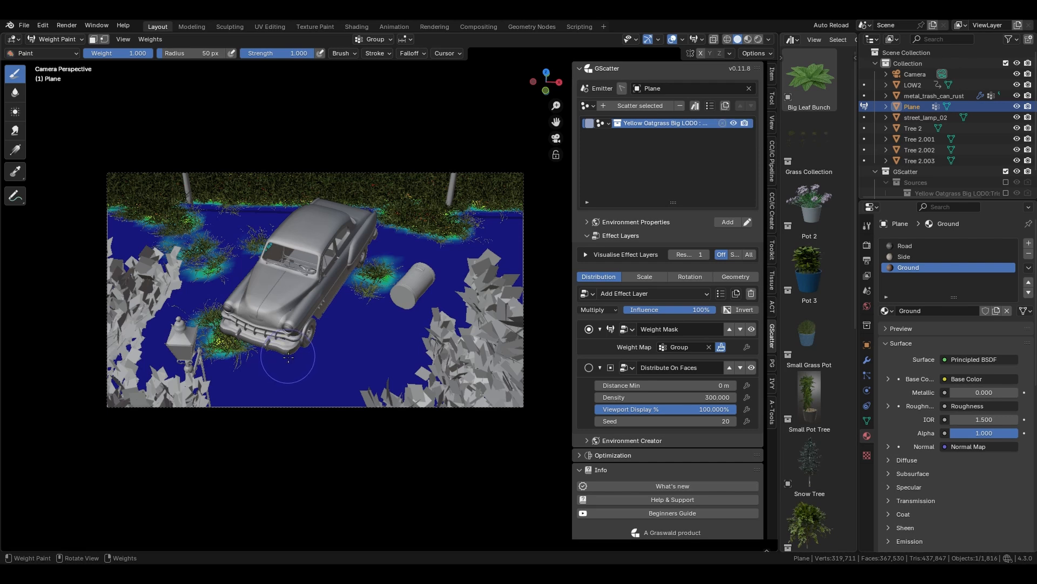
Enable camera culling for the grass scatter and make it use the active camera
click(595, 456)
scroll(627, 438, down, 3)
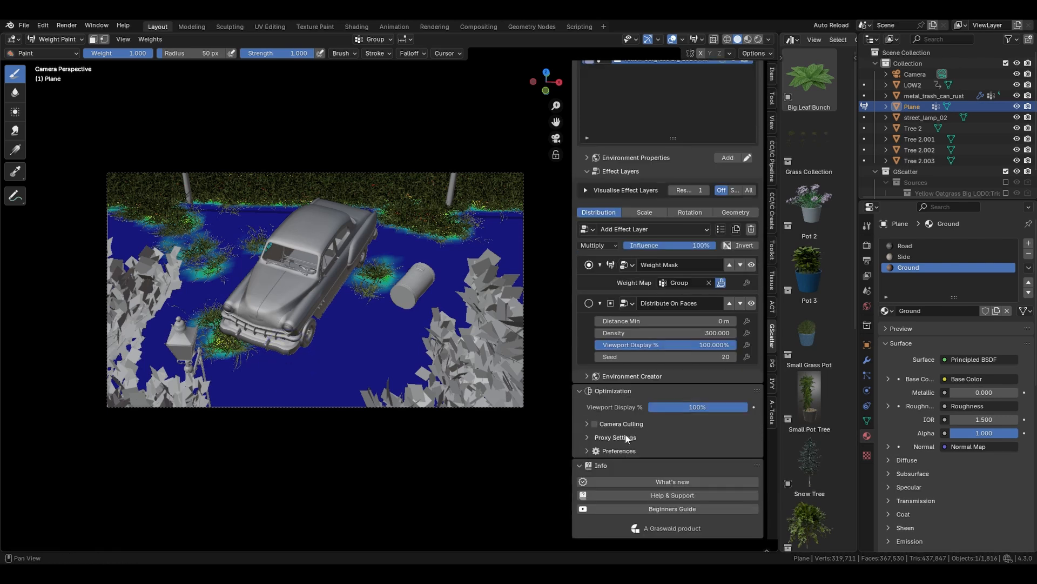
click(588, 424)
click(595, 424)
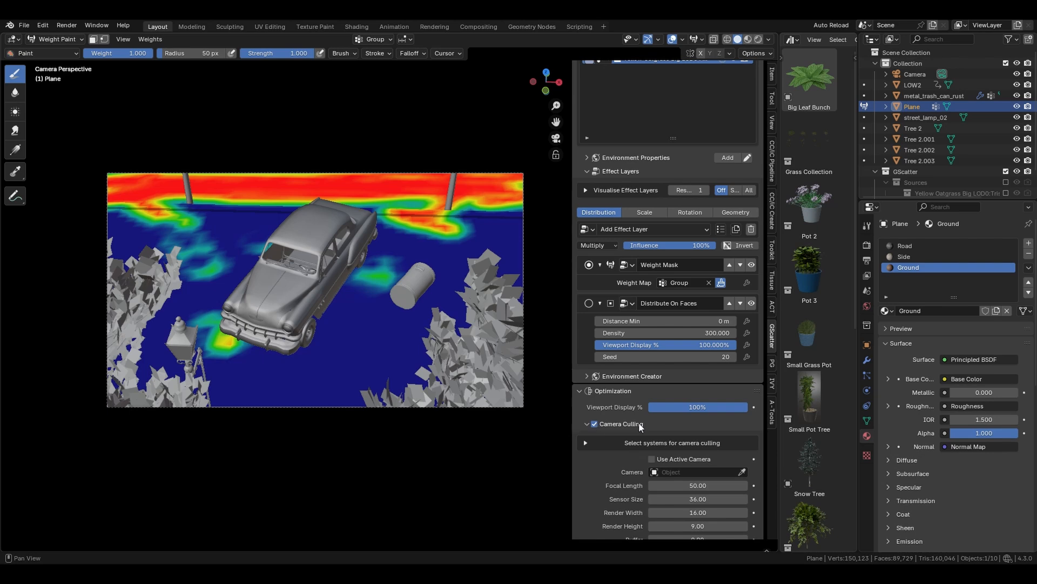
scroll(606, 416, down, 2)
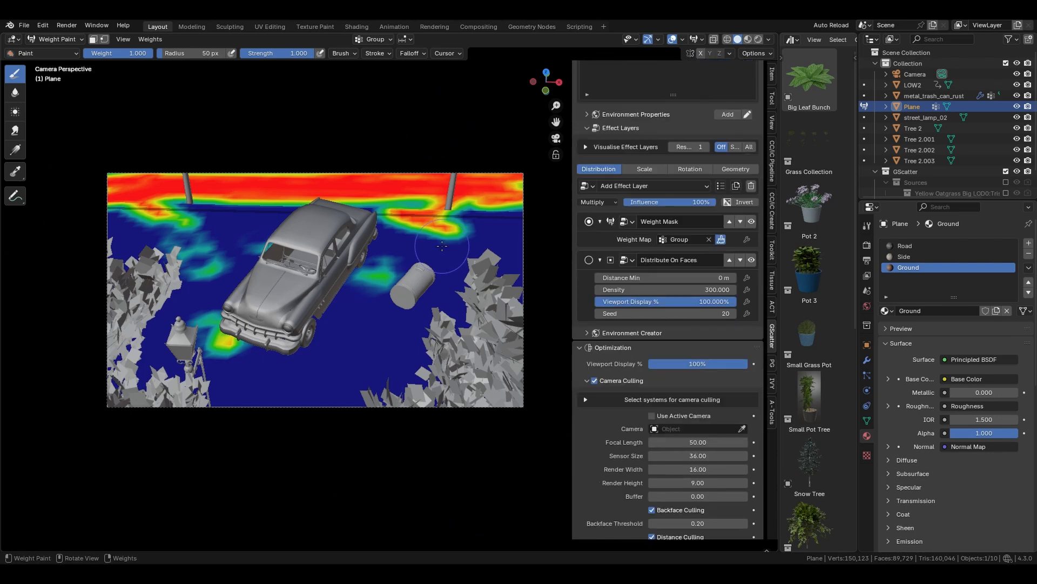
middle_drag(442, 246, 607, 427)
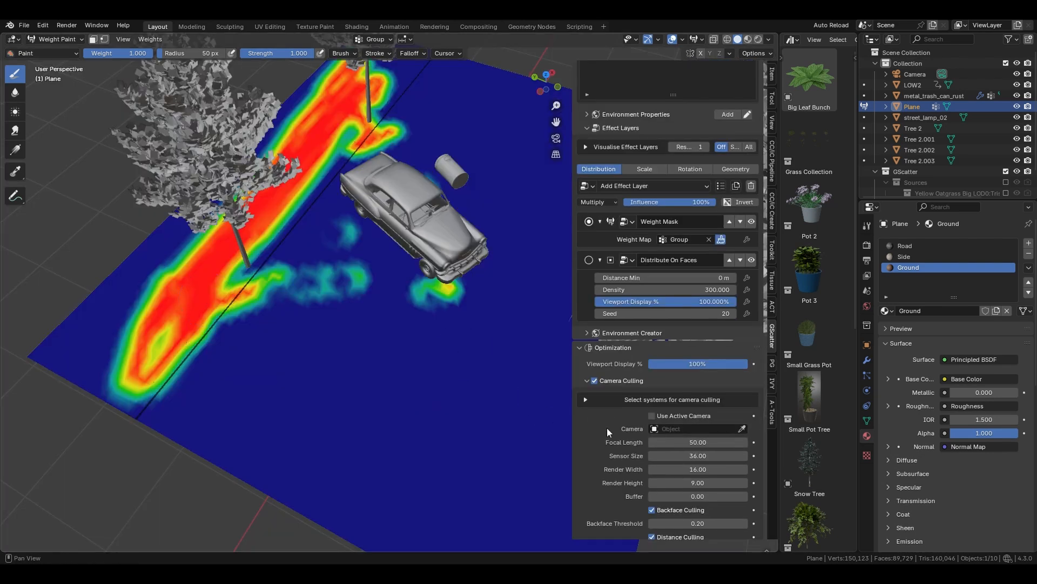
click(674, 430)
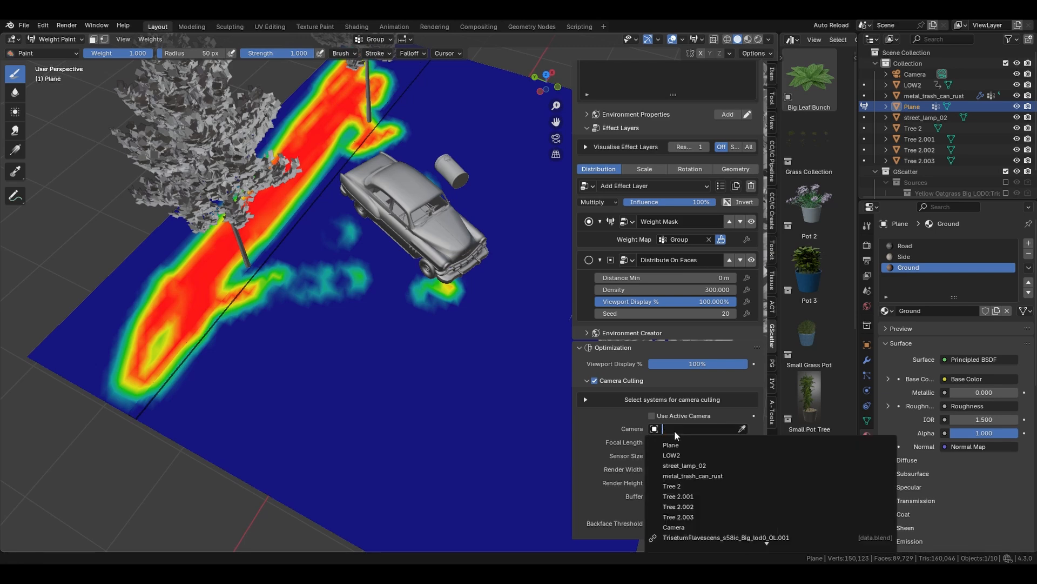
key(Escape)
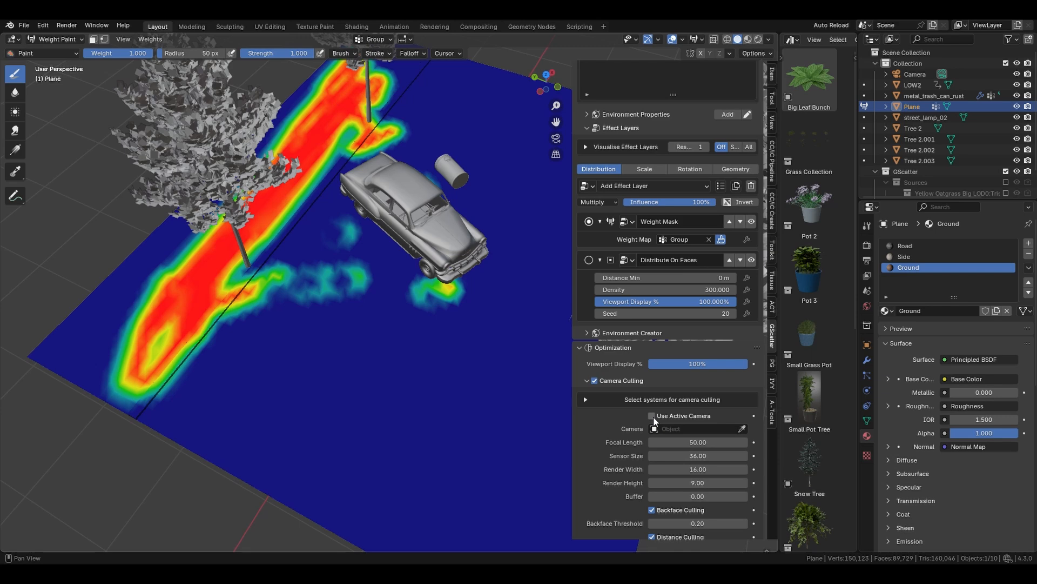
click(652, 415)
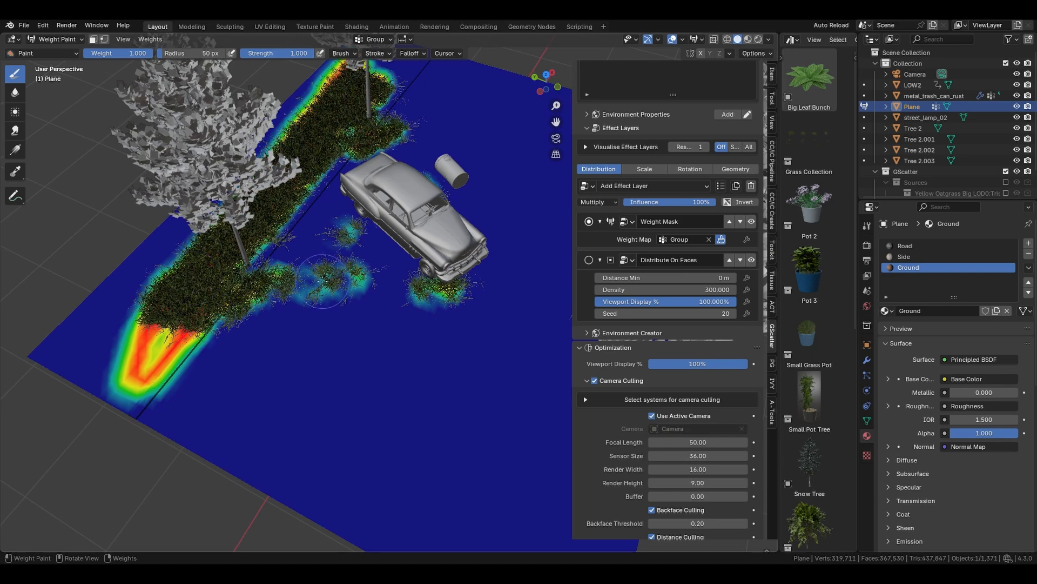
Weight-paint a grass patch outside the camera's view, compare it with camera culling off and on, and return to the camera view in Object Mode
middle_drag(207, 370, 201, 361)
mouse_move(202, 361)
mouse_down()
mouse_move(308, 454)
mouse_move(216, 394)
mouse_move(316, 469)
mouse_move(310, 462)
mouse_up()
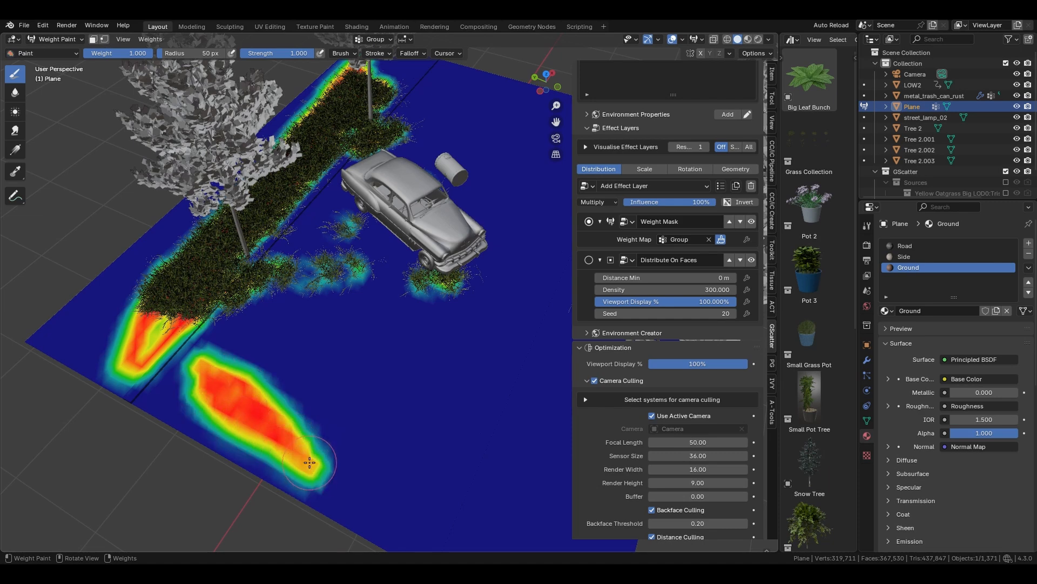
click(595, 381)
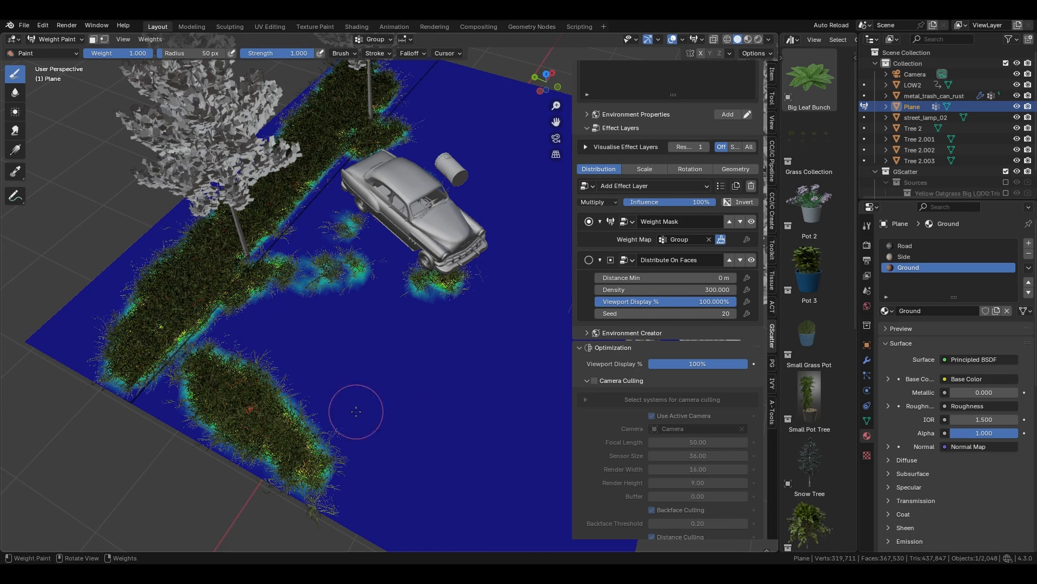
click(594, 380)
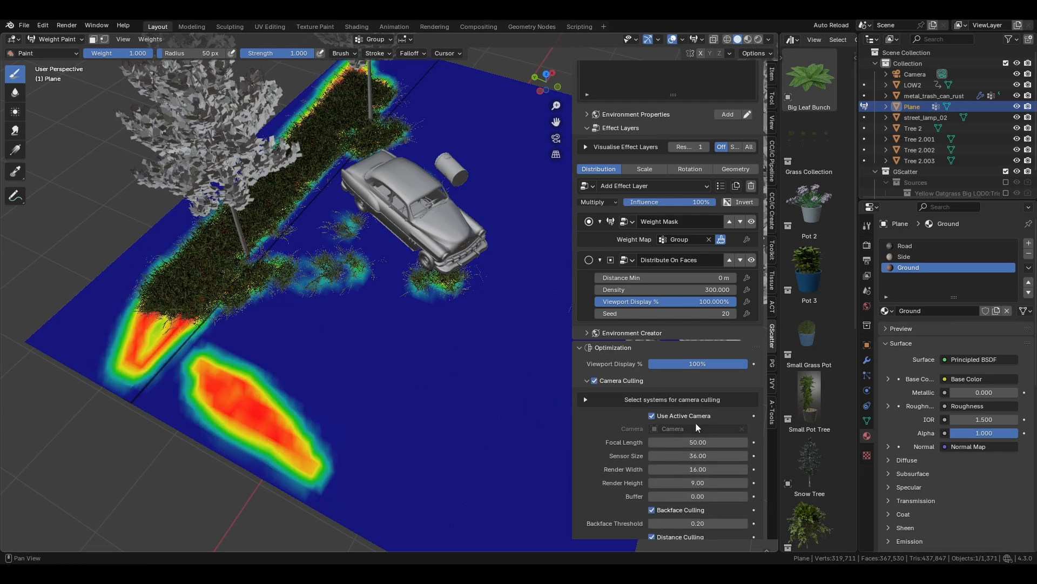
middle_drag(317, 294, 421, 229)
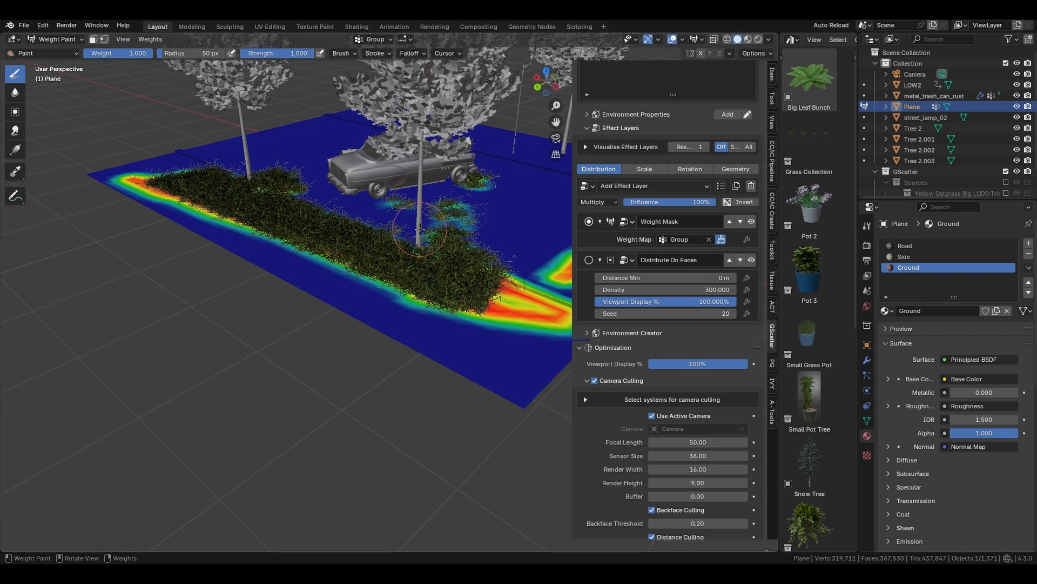
key(KP_0)
key(ctrl+Tab)
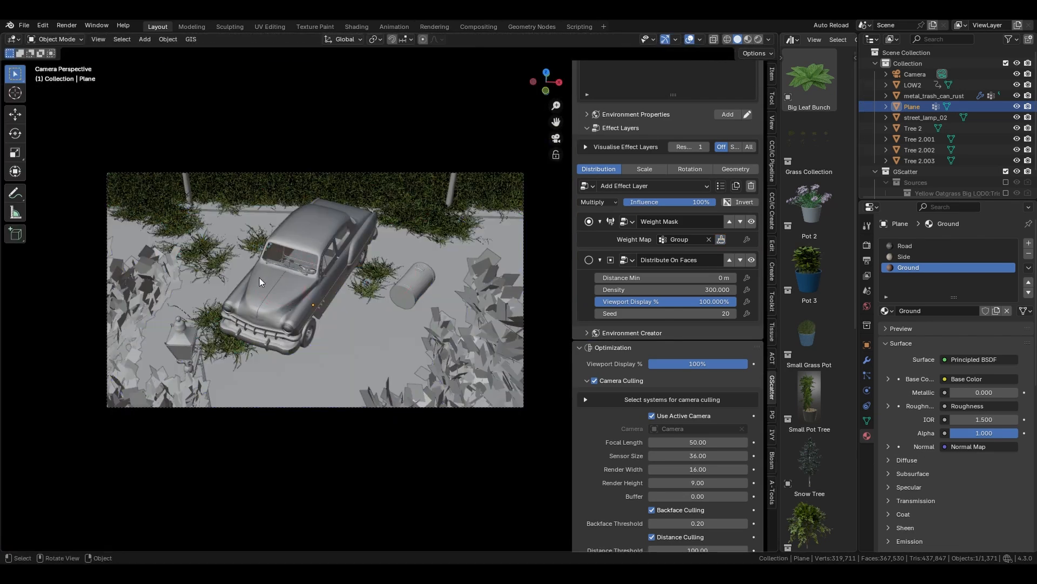
Hide the Yellow Oatgrass system in the viewport and scatter the Wild Chamomile Big asset on the plane
scroll(659, 187, up, 5)
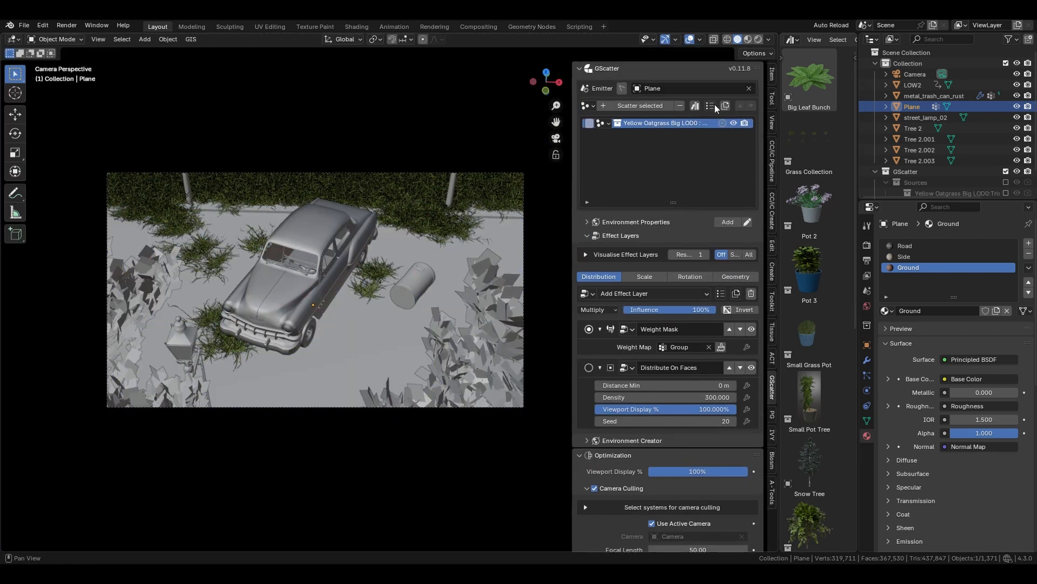
click(733, 123)
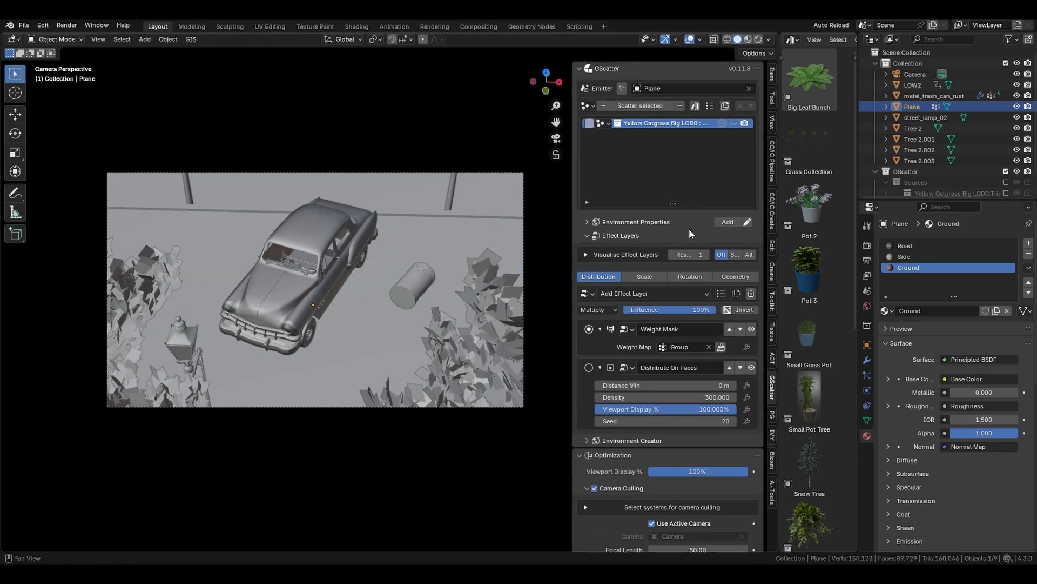
click(696, 106)
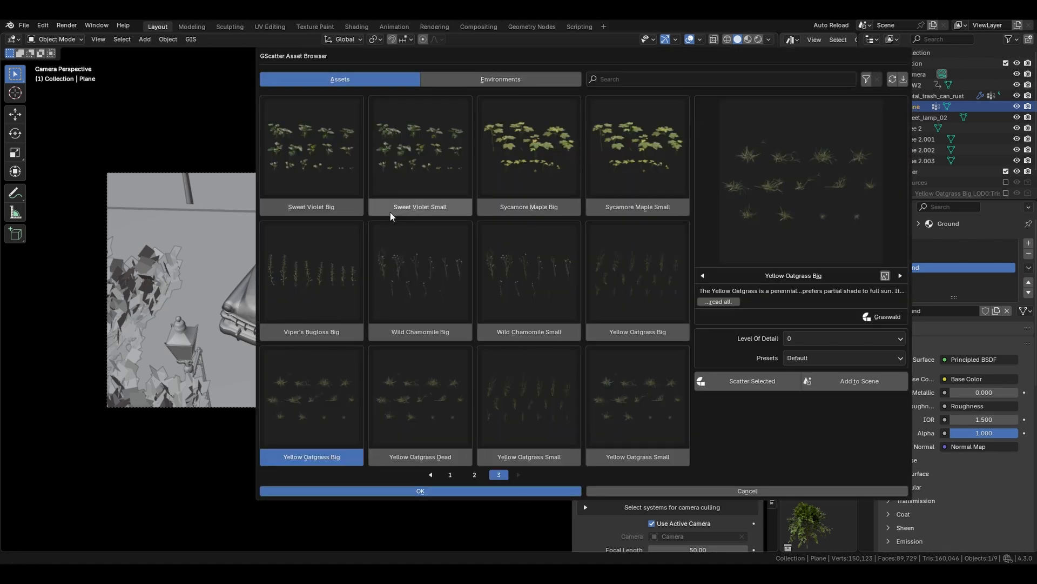
click(393, 335)
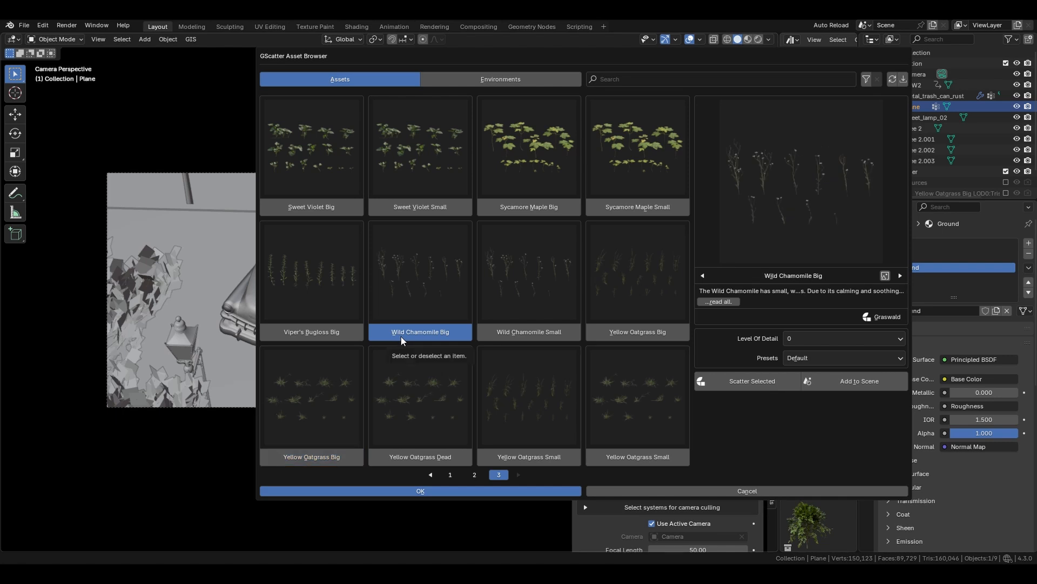
click(760, 383)
click(512, 490)
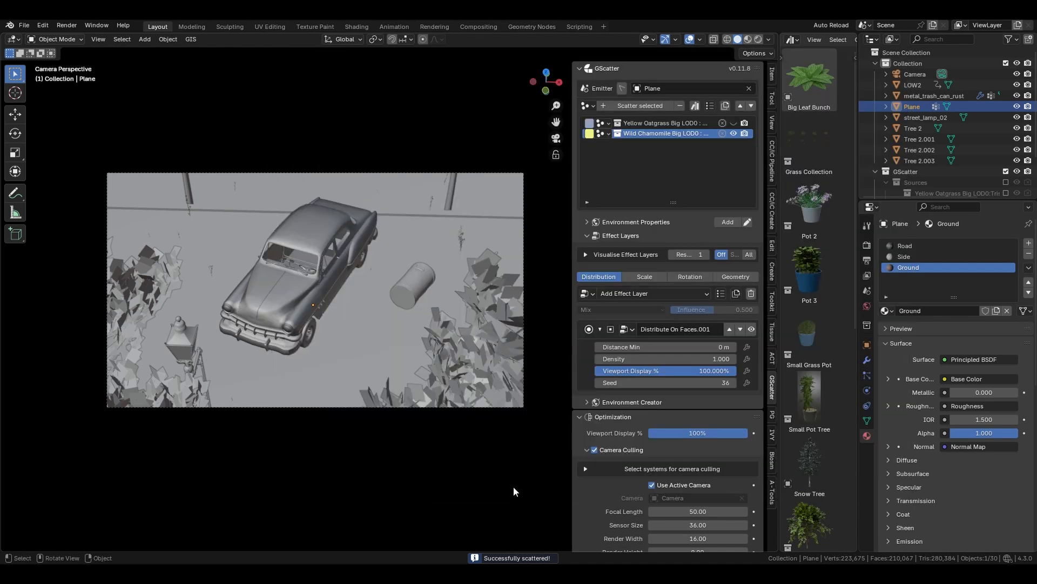
Set the Wild Chamomile distribution density to 5
click(705, 443)
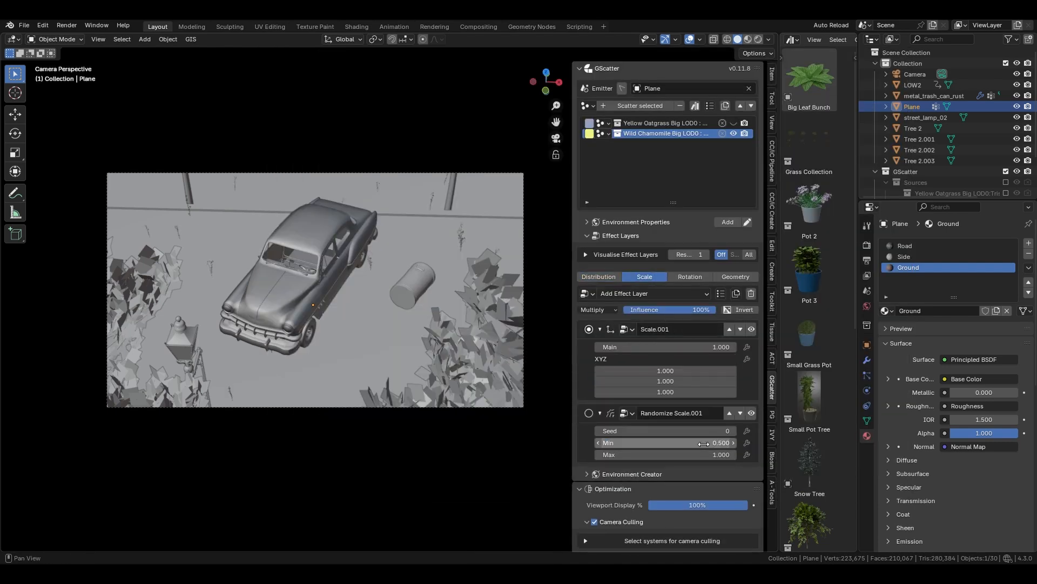
click(601, 276)
click(693, 360)
text(5)
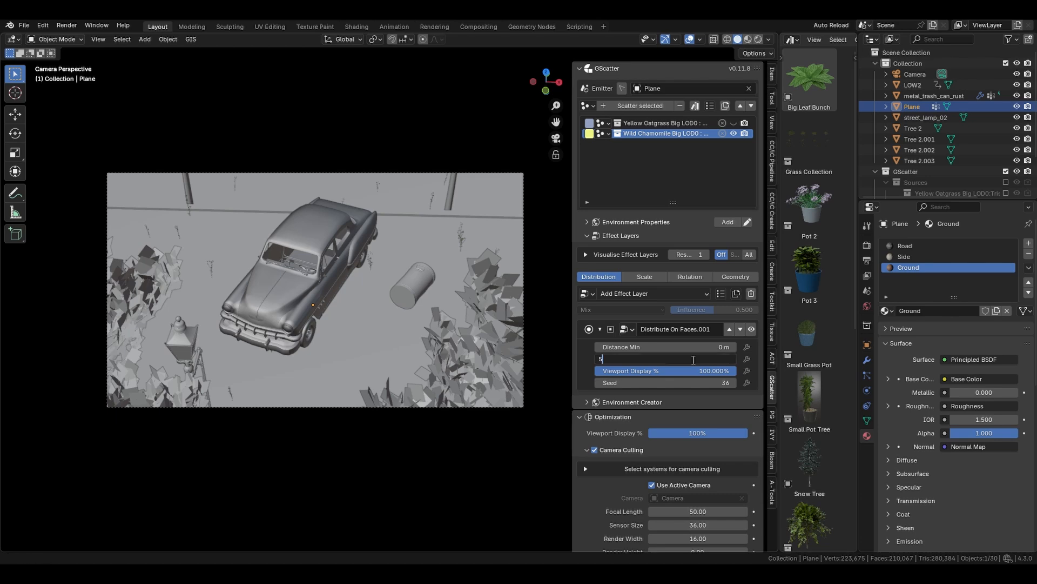
key(Return)
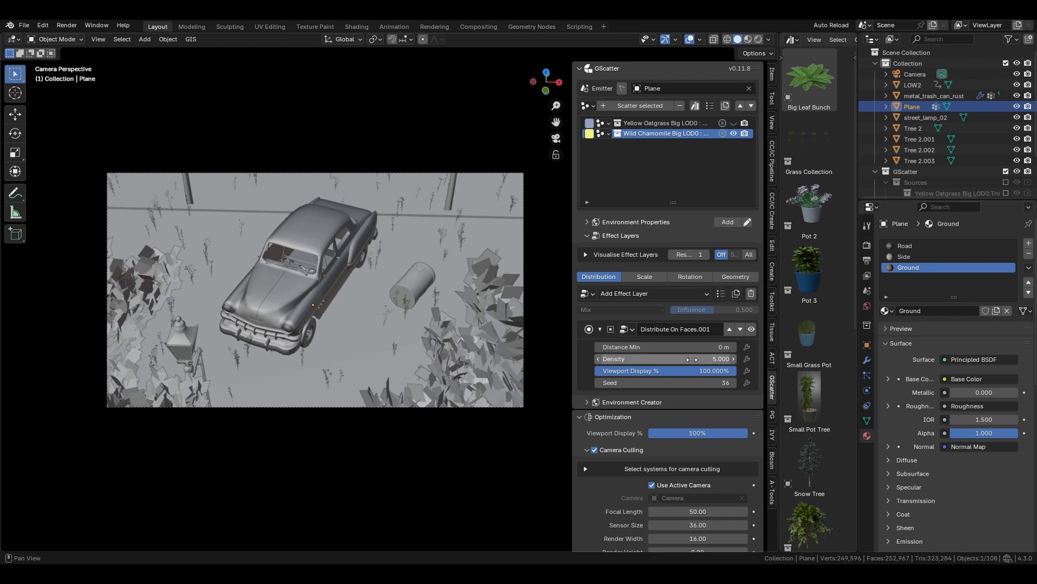
Add a Weight Mask effect layer to the Wild Chamomile distribution and start painting a new weight map for it
click(649, 294)
click(727, 443)
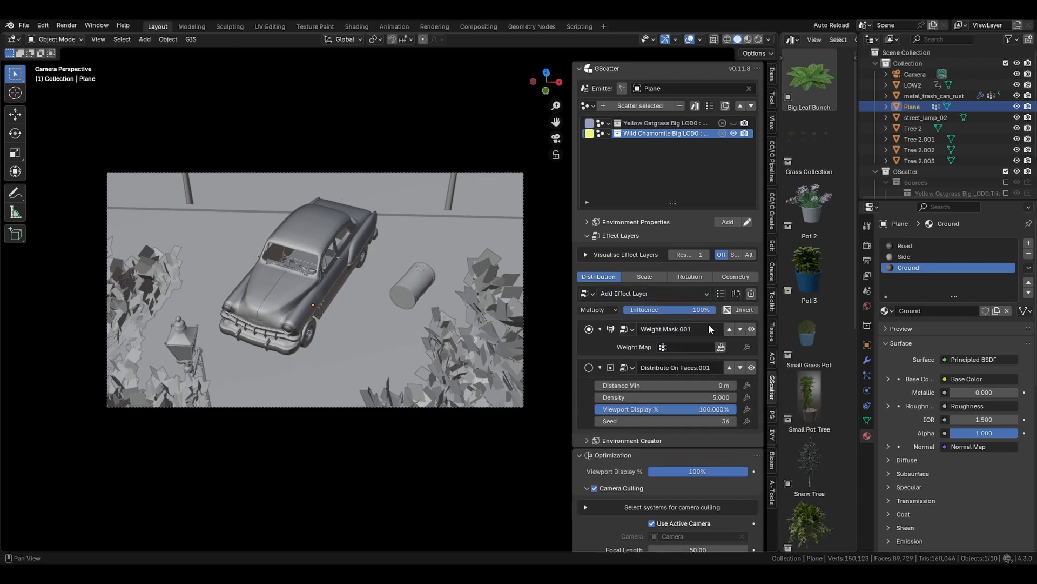
click(721, 348)
Weight-paint chamomile along the strip behind the car and in patches around the car, trash can and street lamp, and return to Object Mode
mouse_move(119, 187)
mouse_down()
mouse_move(345, 197)
mouse_move(378, 191)
mouse_move(190, 183)
mouse_move(449, 183)
mouse_move(469, 168)
mouse_up()
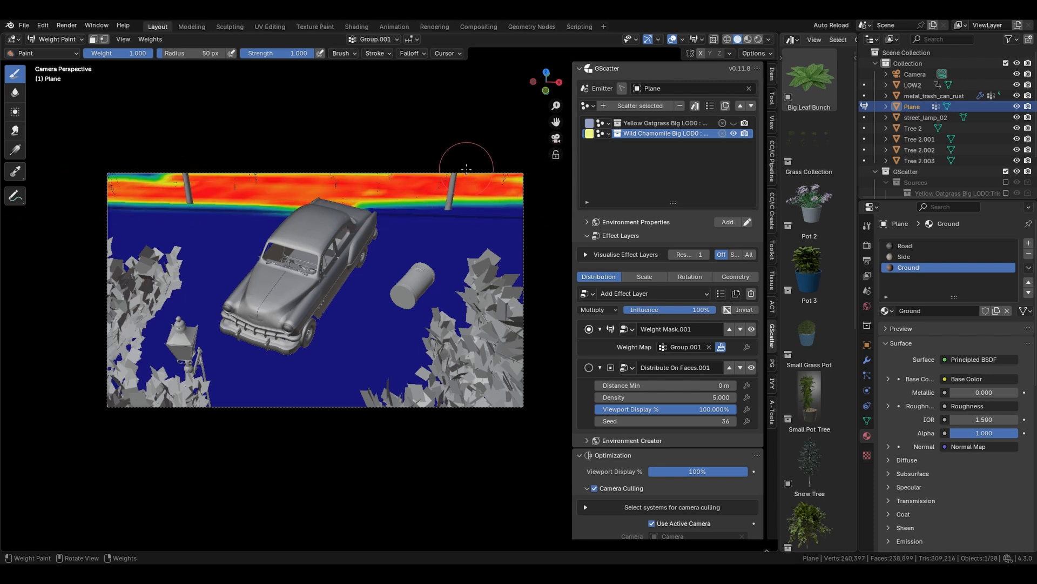
drag(411, 265, 360, 316)
drag(281, 372, 200, 343)
mouse_move(199, 236)
mouse_down()
mouse_move(161, 266)
mouse_move(136, 217)
mouse_move(128, 265)
mouse_up()
drag(181, 290, 224, 323)
drag(403, 241, 392, 236)
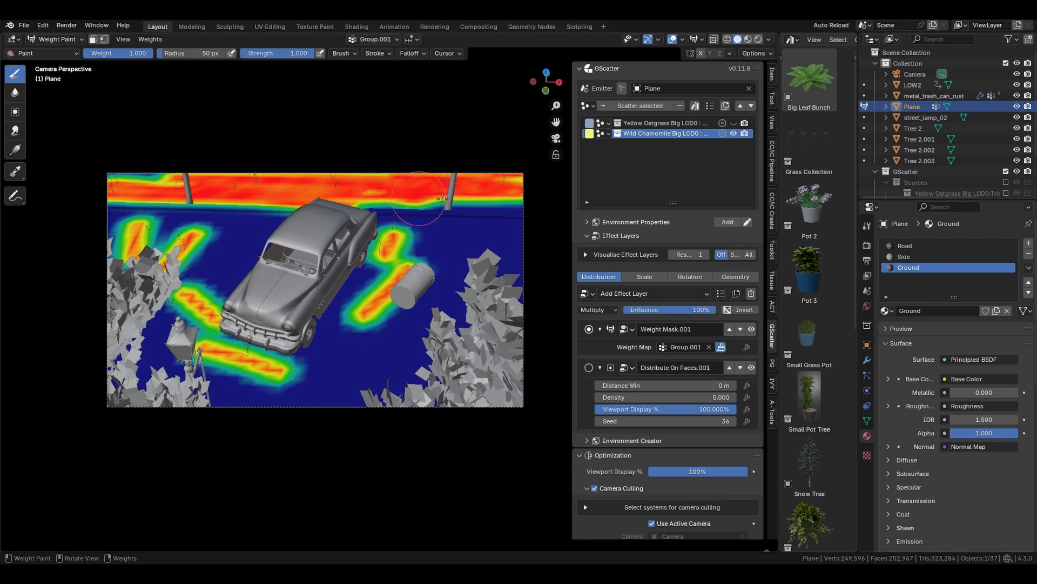
key(ctrl+Tab)
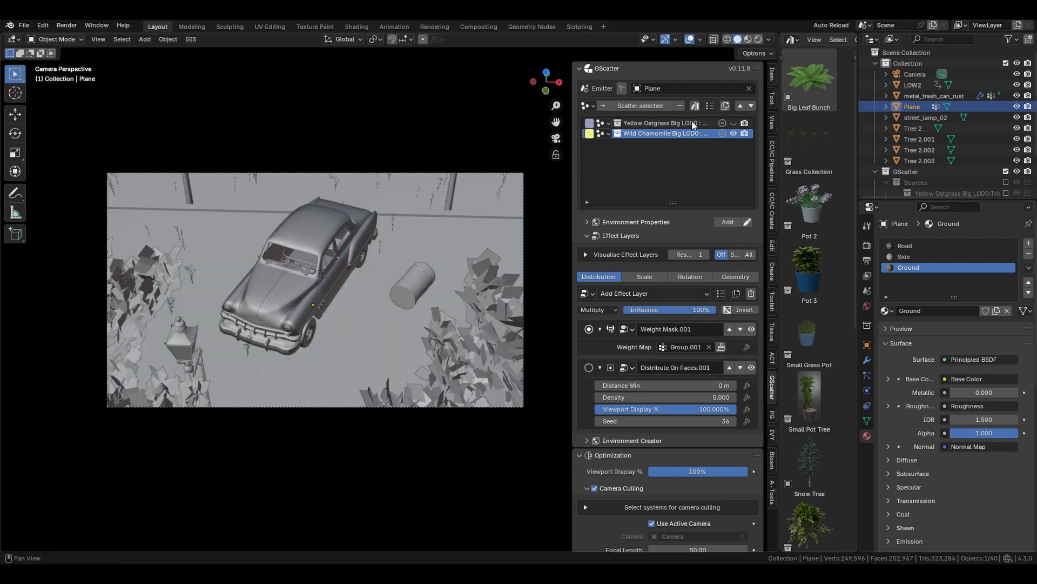
Scatter the Sweet Violet Big asset on the plane
click(696, 105)
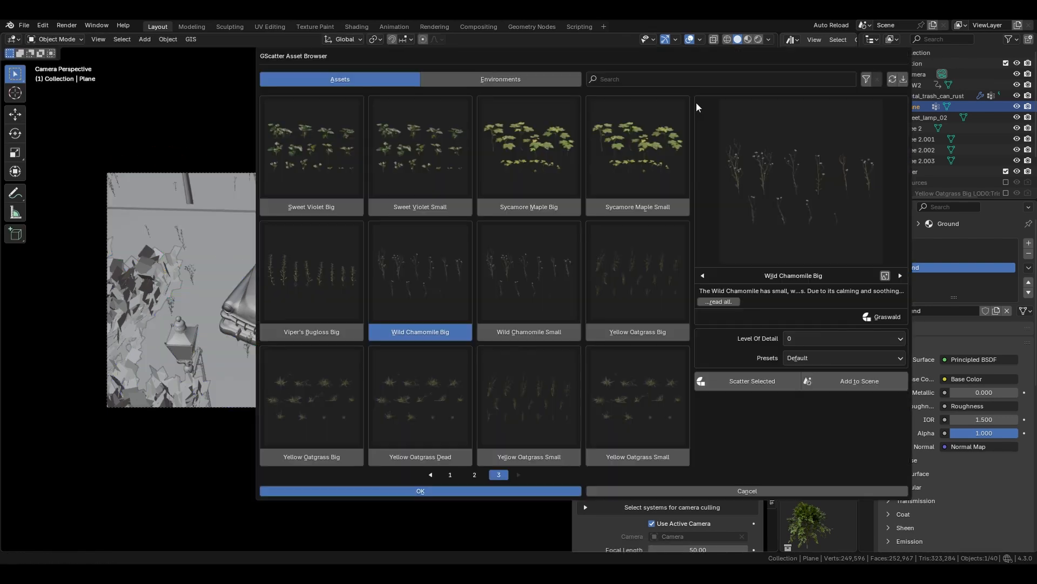
click(393, 210)
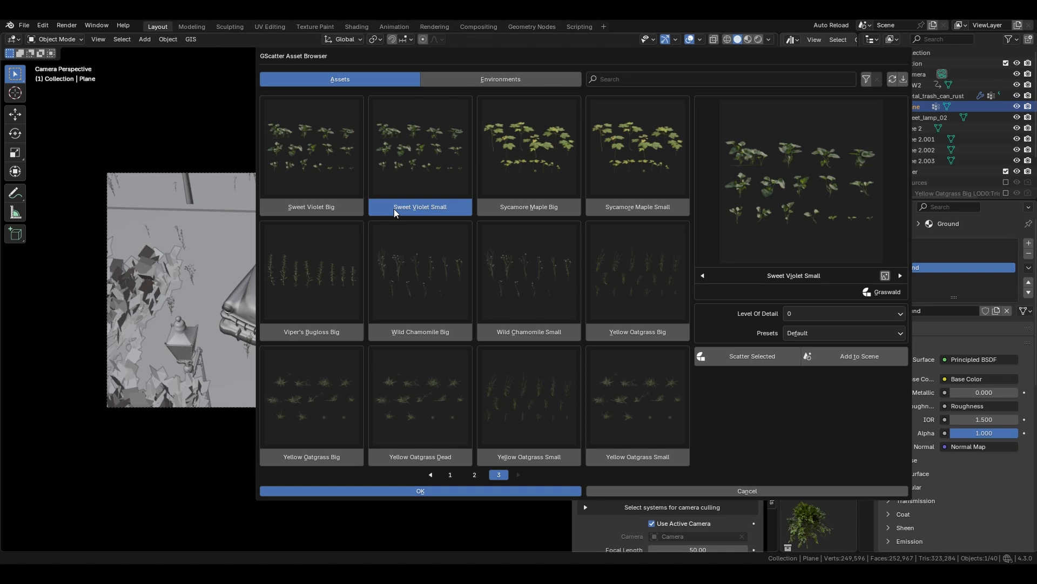
click(287, 211)
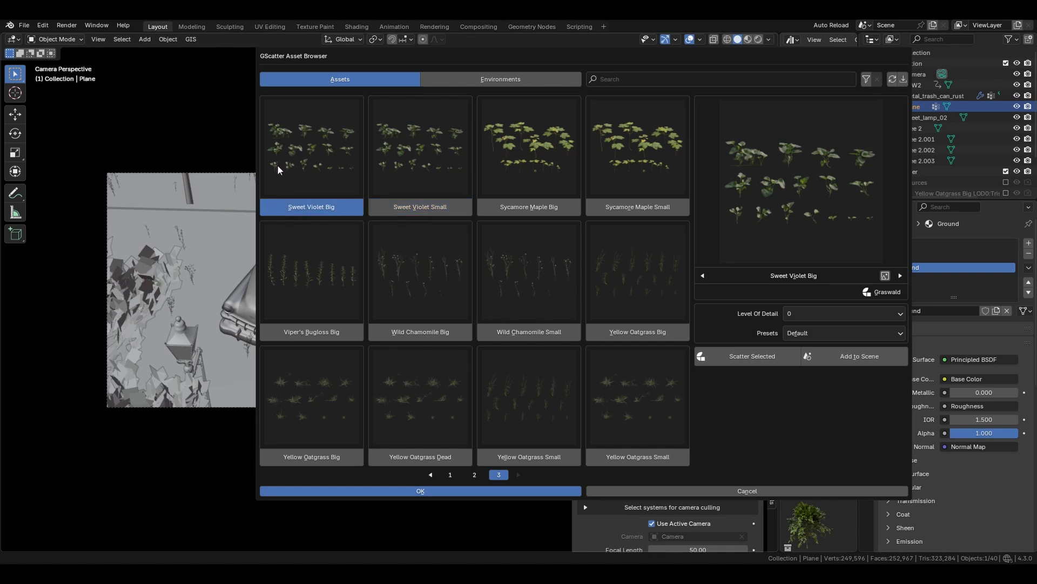
click(708, 357)
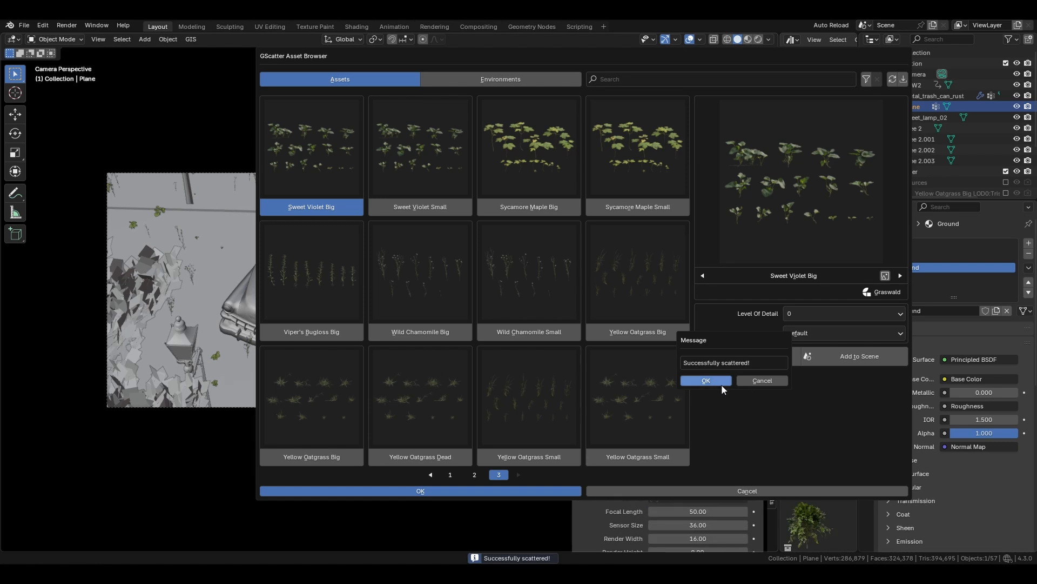
click(724, 385)
click(567, 493)
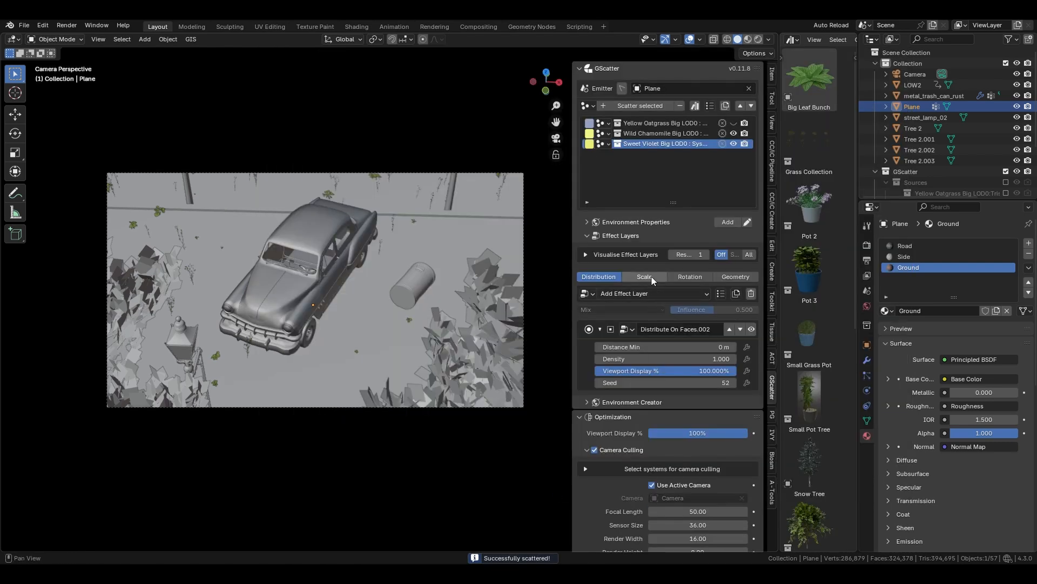
Set the Sweet Violet system's random scale range to a minimum of 0.5 and a maximum of 0.8
click(652, 278)
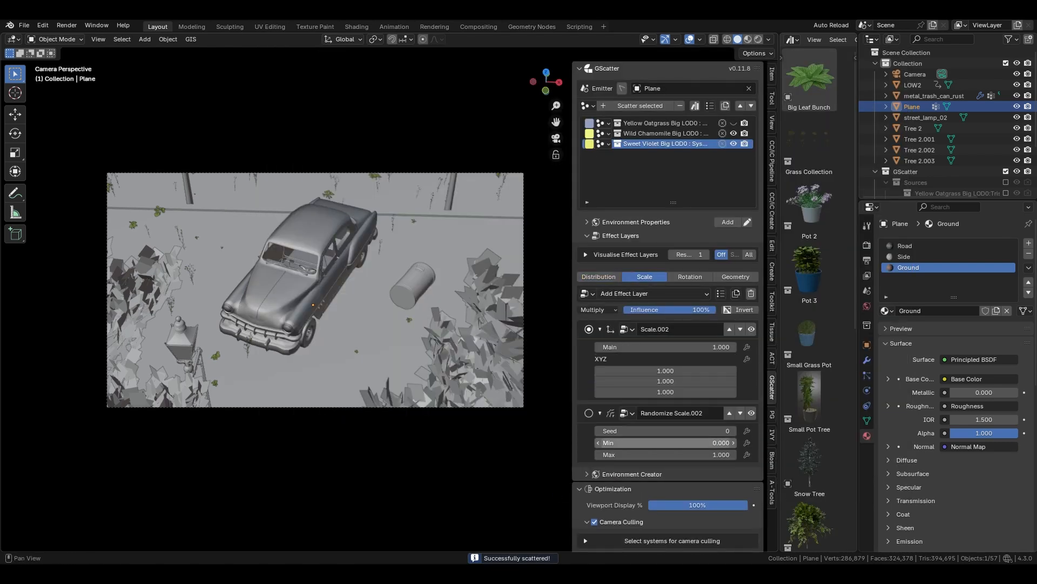
click(696, 441)
key(BackSpace)
text(.5)
key(Return)
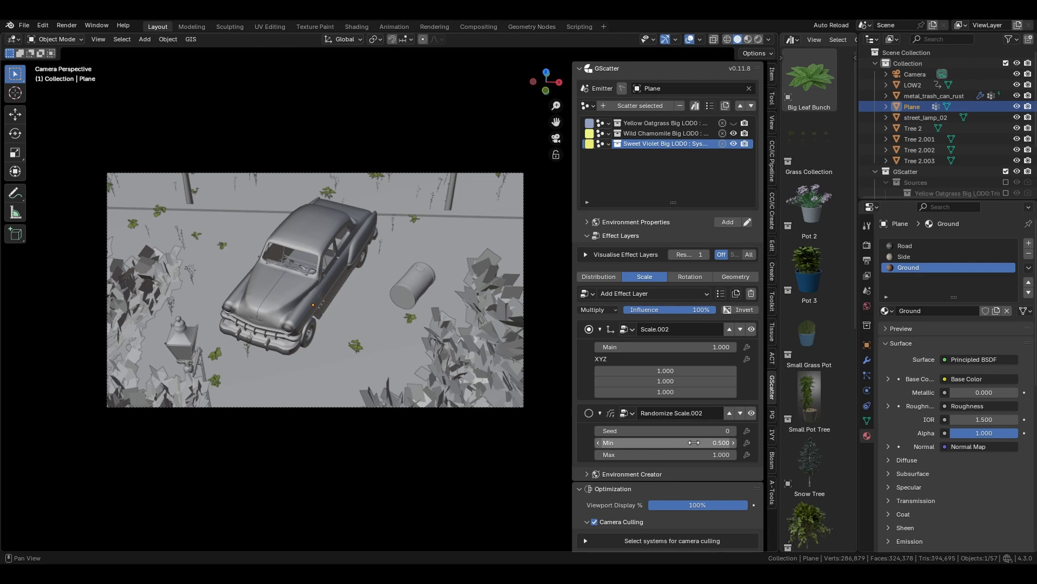
click(696, 455)
key(BackSpace)
text(.8)
key(Return)
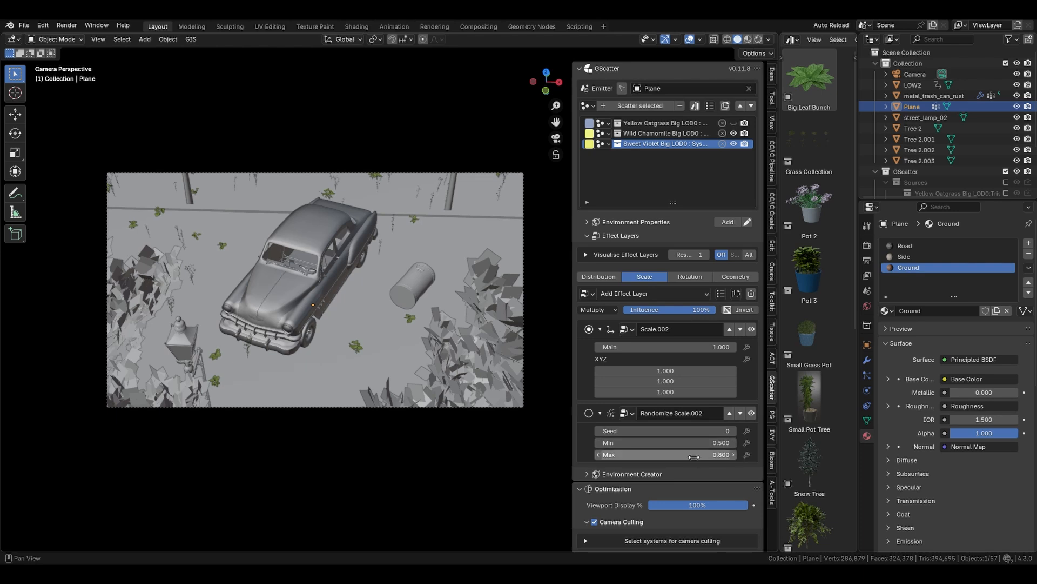
Set the Sweet Violet distribution density to 5 and add a Weight Mask effect layer with a new weight map for painting
click(614, 277)
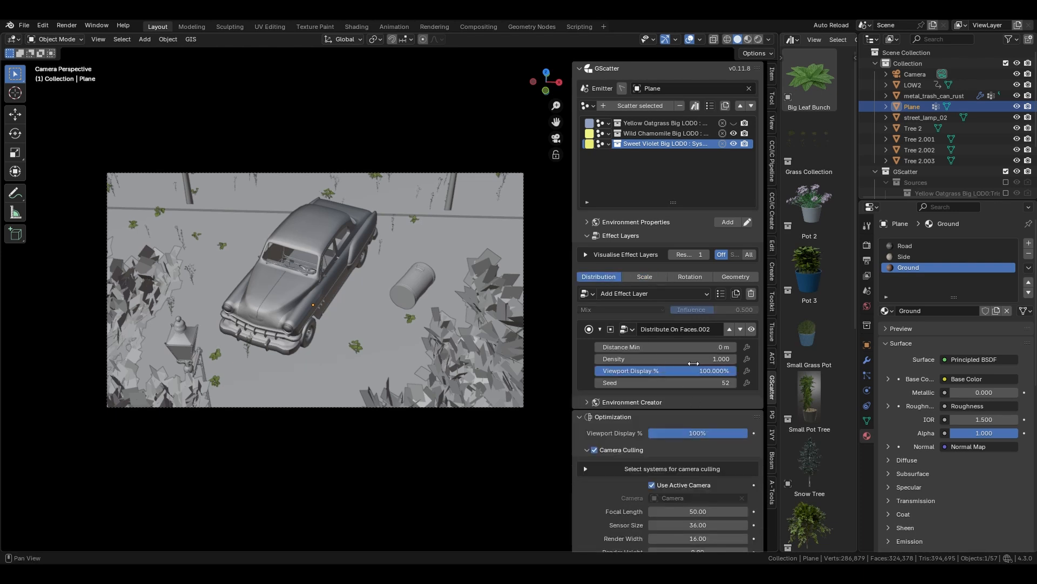
click(694, 359)
text(5)
key(Return)
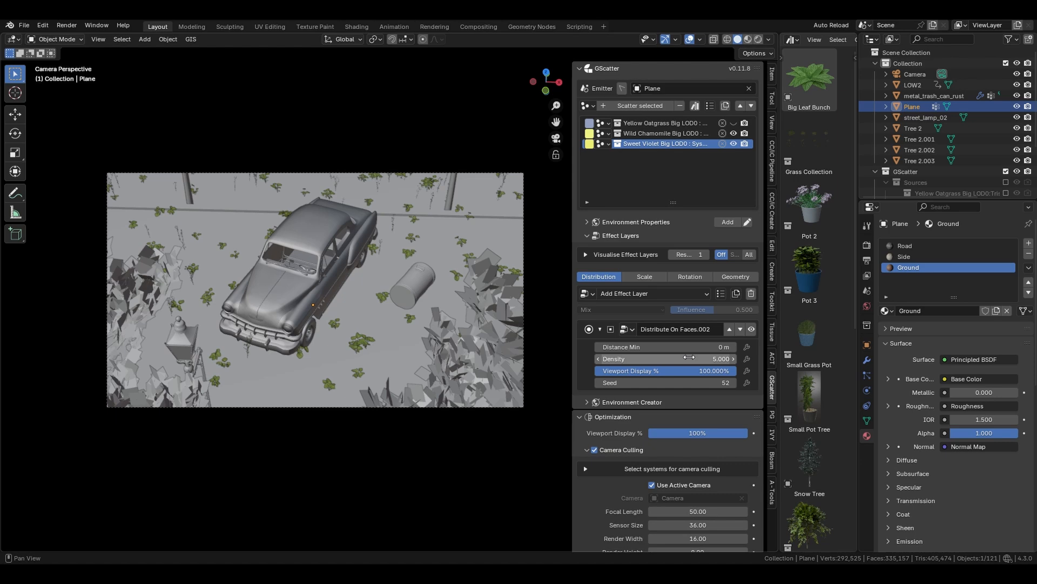
click(649, 293)
click(719, 444)
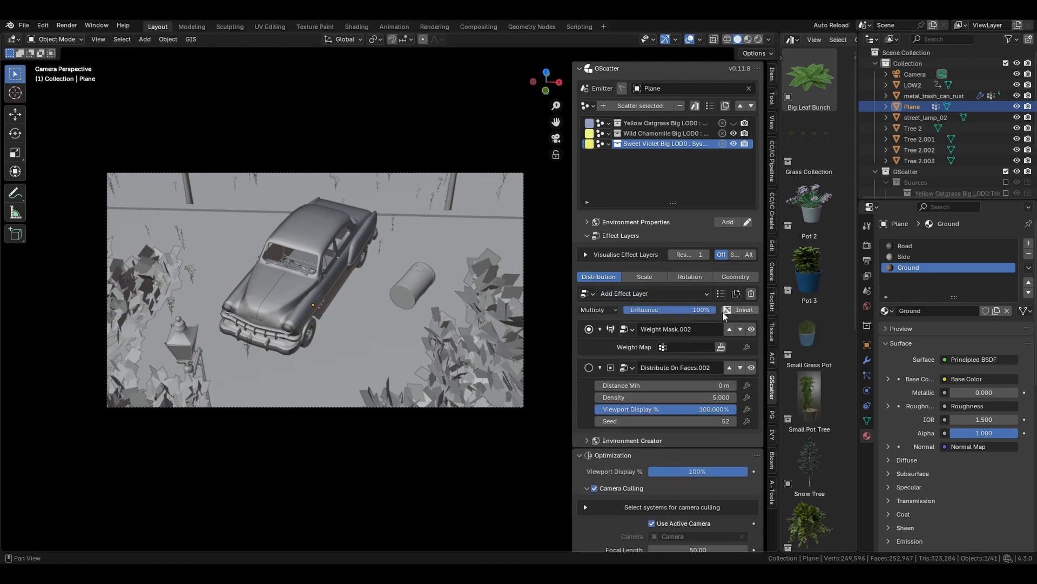
click(720, 347)
Weight-paint violets along the strip behind the car and in patches beside the trash can, lamp and car, and return to Object Mode
drag(106, 189, 469, 197)
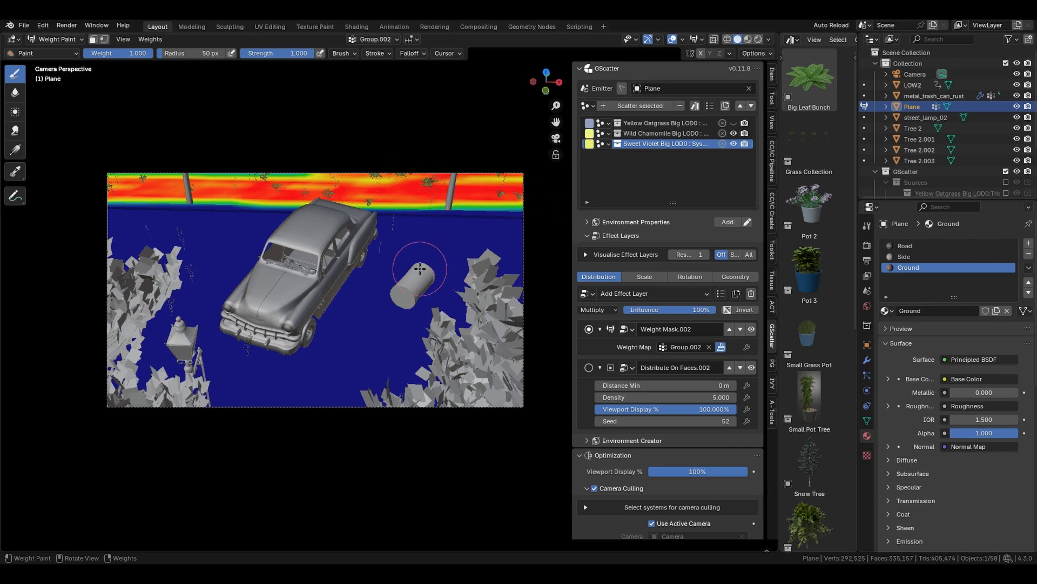
drag(415, 267, 376, 302)
drag(223, 351, 230, 357)
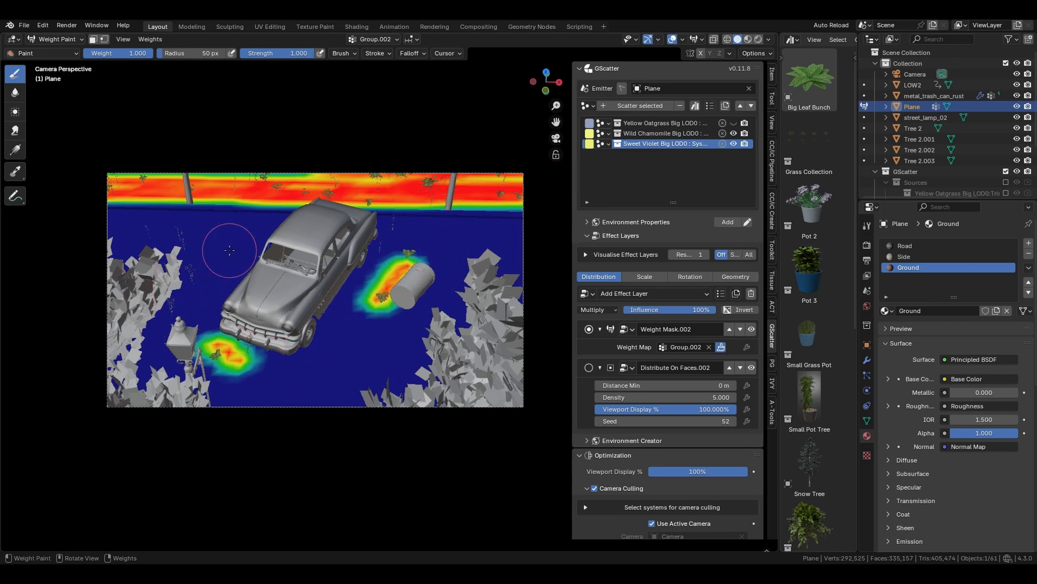
drag(234, 241, 237, 264)
drag(132, 222, 113, 239)
key(ctrl+Tab)
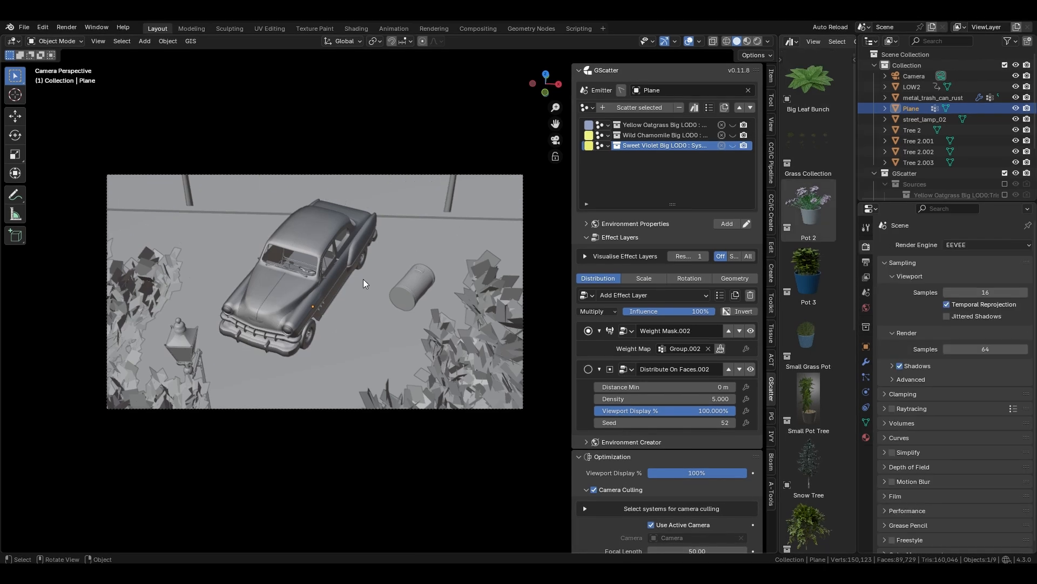
Show the viewport in rendered shading and use a Nishita Sky Texture as the world background color
click(757, 42)
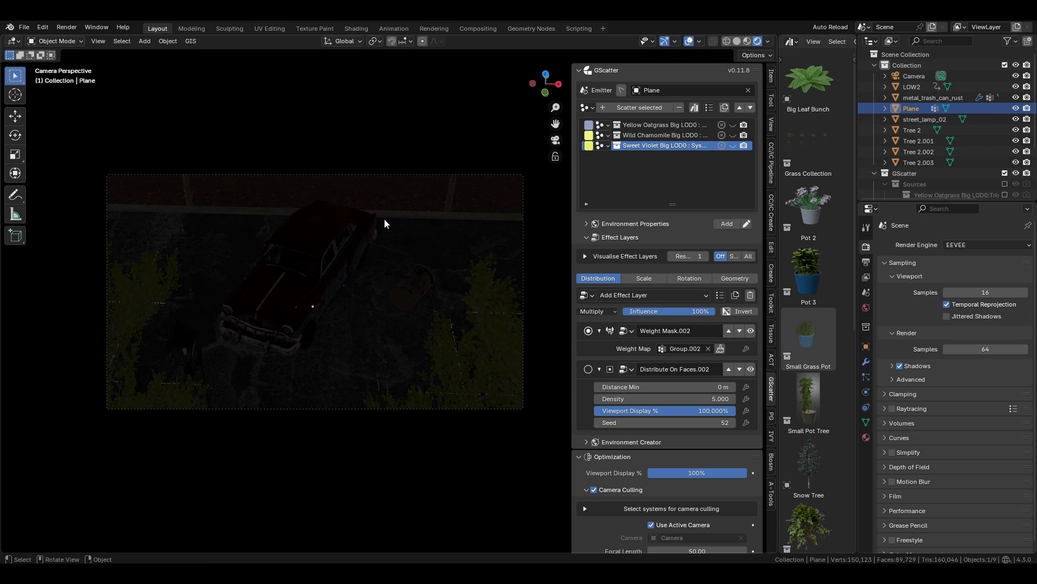
click(866, 307)
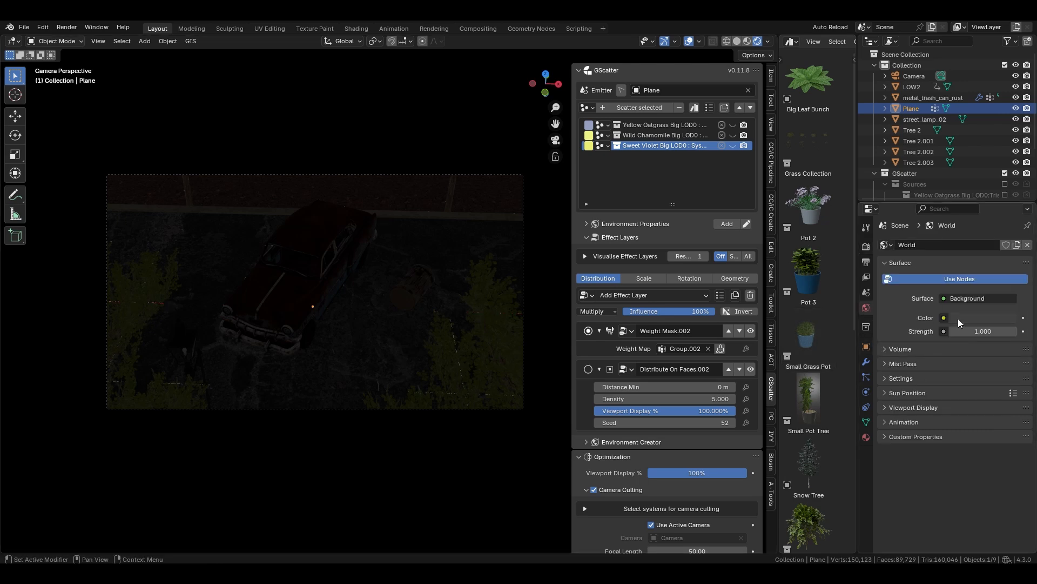
click(943, 320)
click(699, 438)
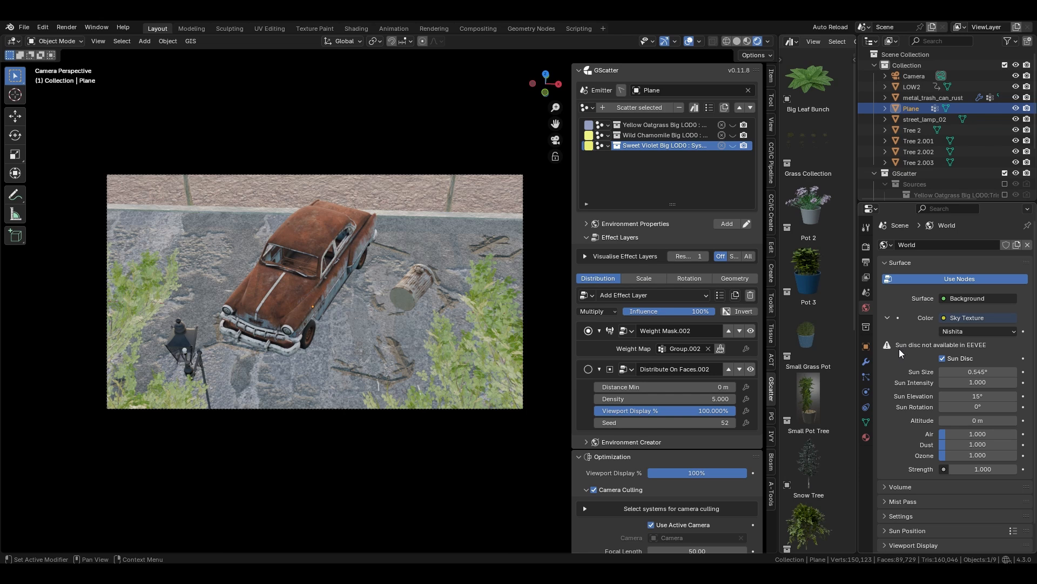
Switch the render engine to Cycles and check the sunlit scene from outside and through the camera
click(866, 247)
click(973, 244)
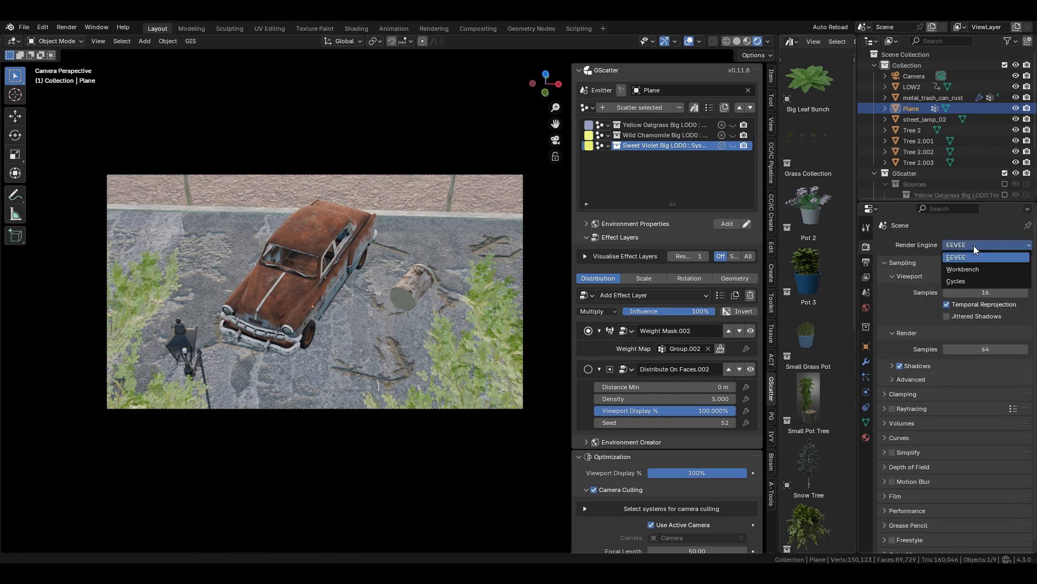
click(970, 281)
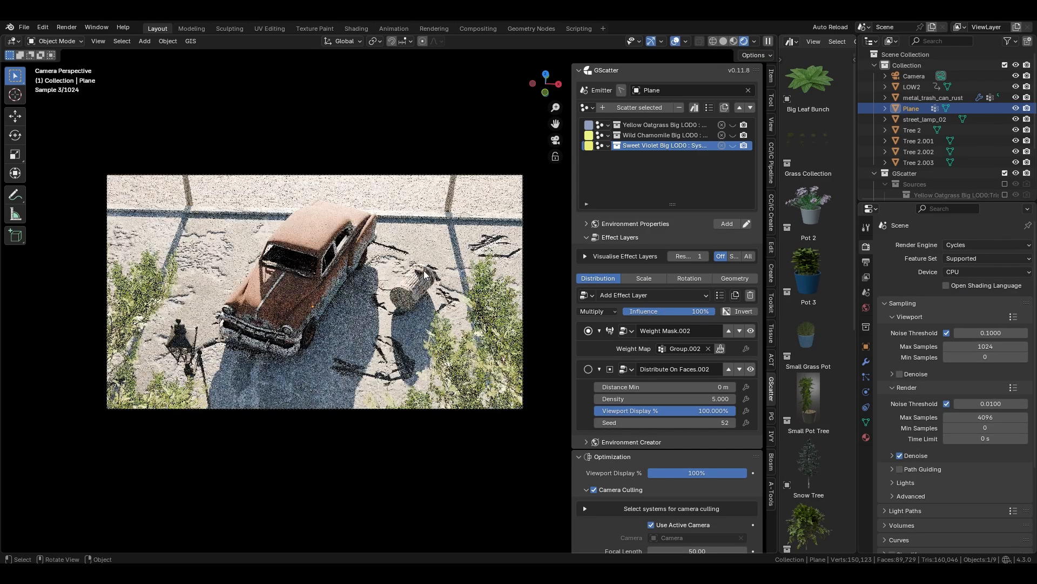
key(KP_0)
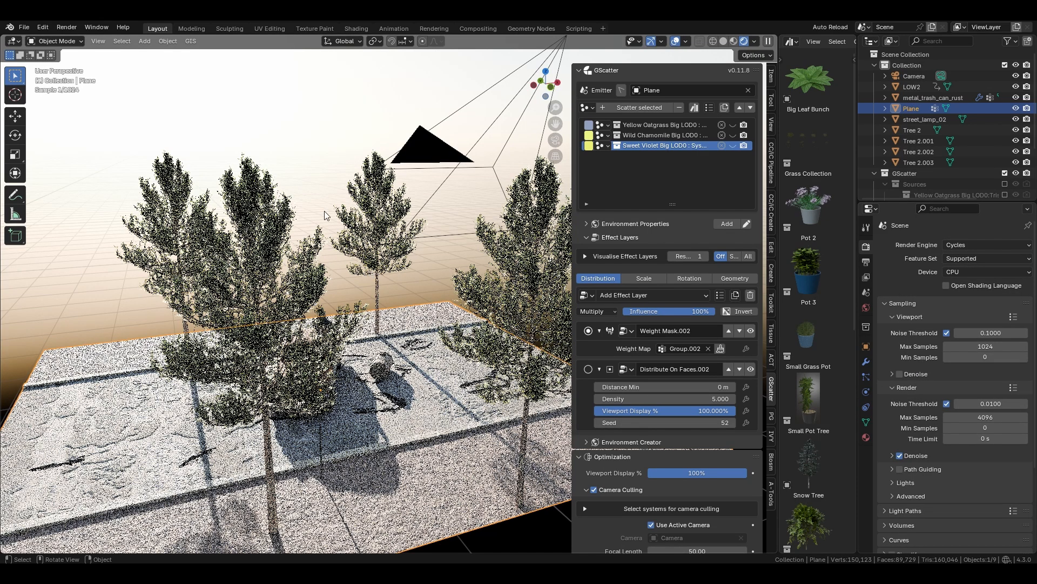
key(KP_0)
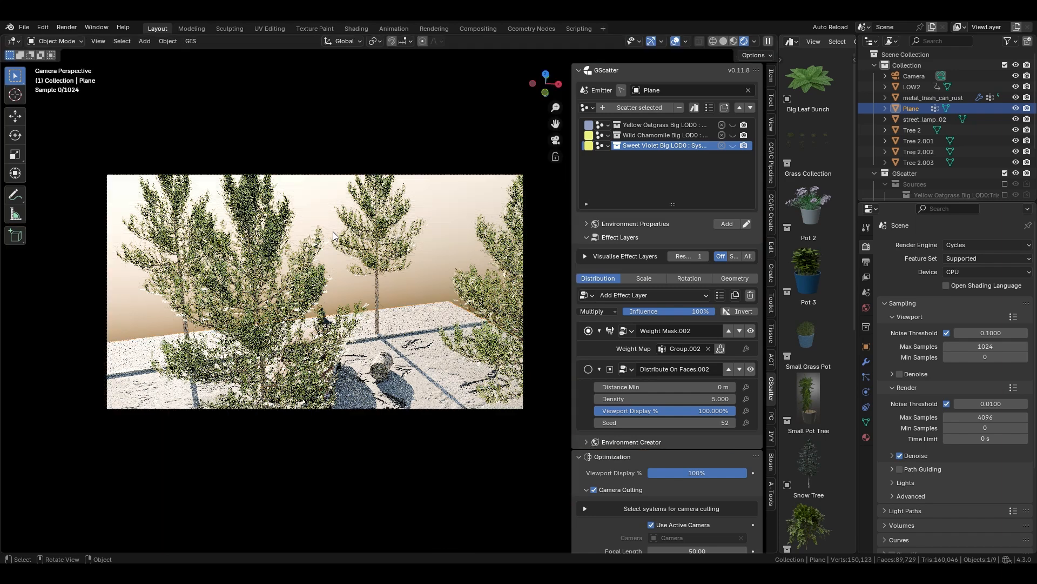
Set the sky texture's sun elevation to 8° and its sun rotation to 71.9°
click(867, 307)
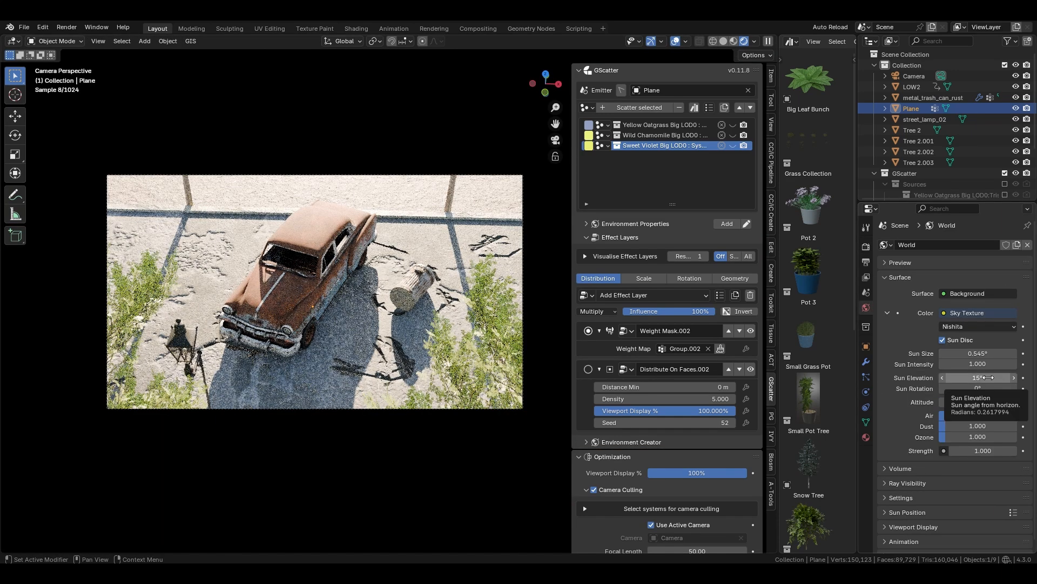
drag(988, 377, 962, 377)
click(989, 377)
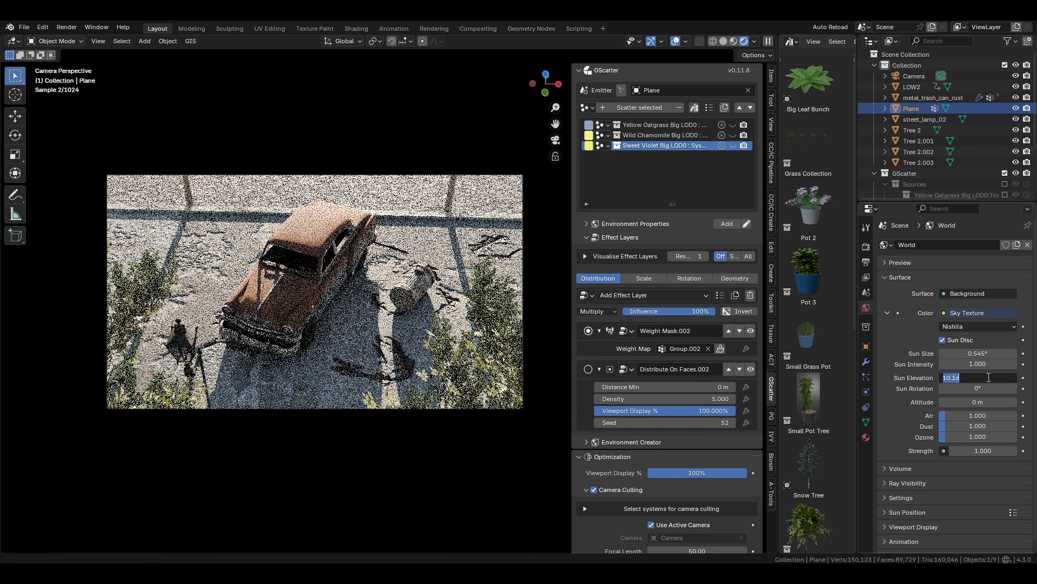
text(8)
key(Return)
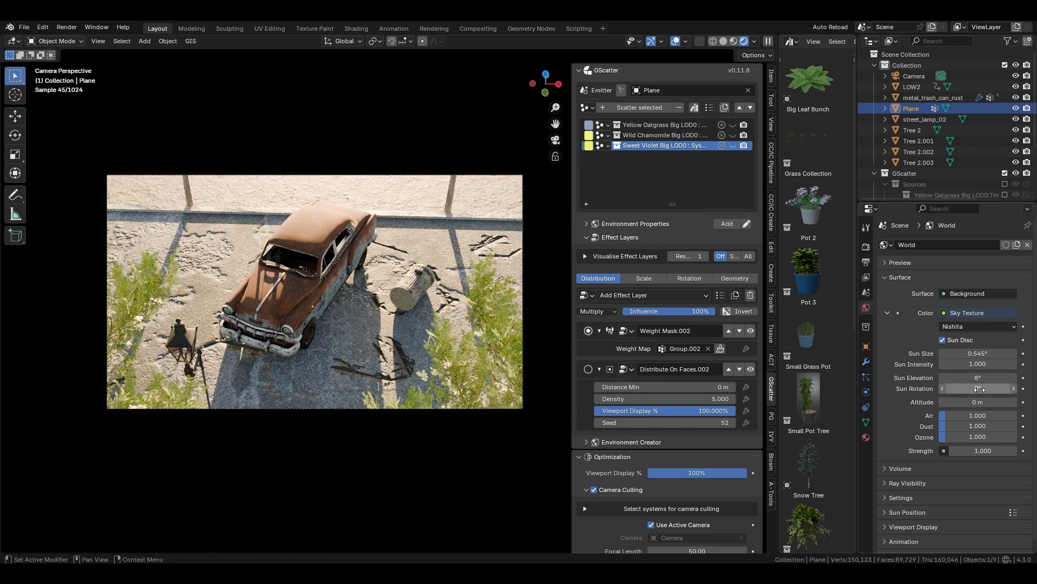
drag(979, 388, 974, 416)
text(1)
key(Return)
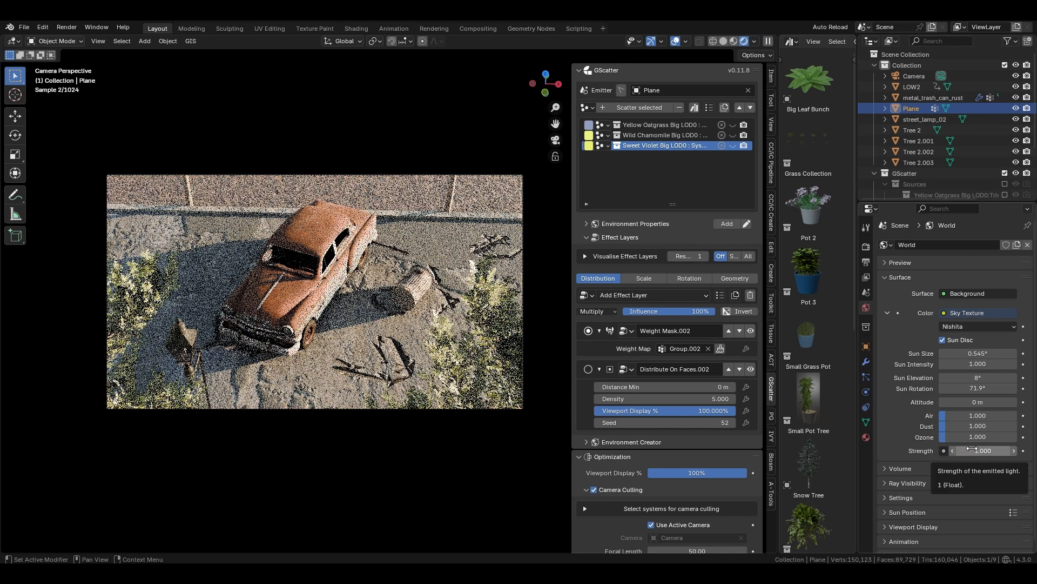
Try a lower world background strength and set it back to 1
drag(971, 451, 966, 451)
click(971, 451)
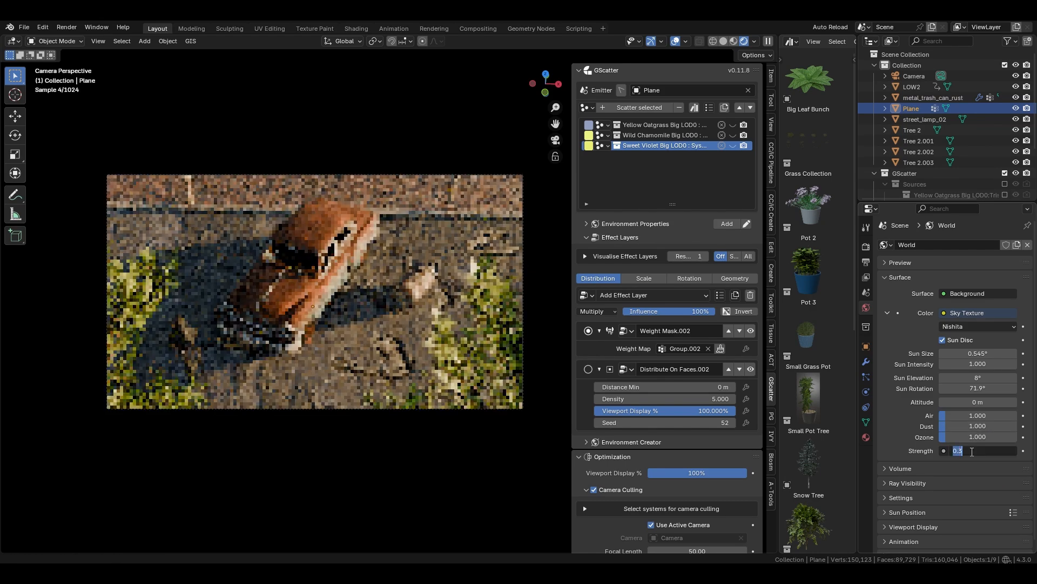
text(1)
key(Return)
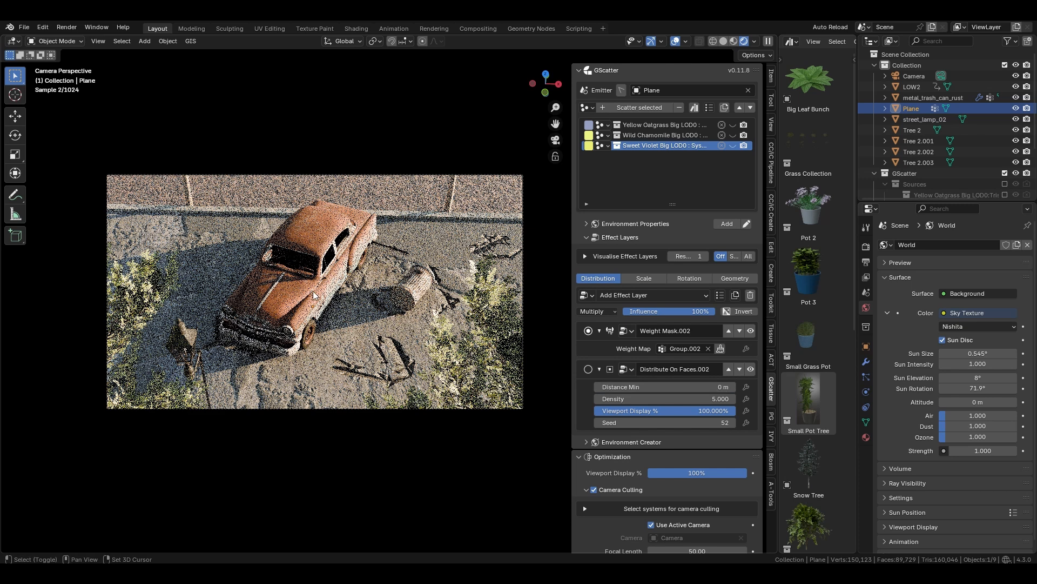
Add a cube and scale it up until it encloses the scene and the camera
key(shift+a)
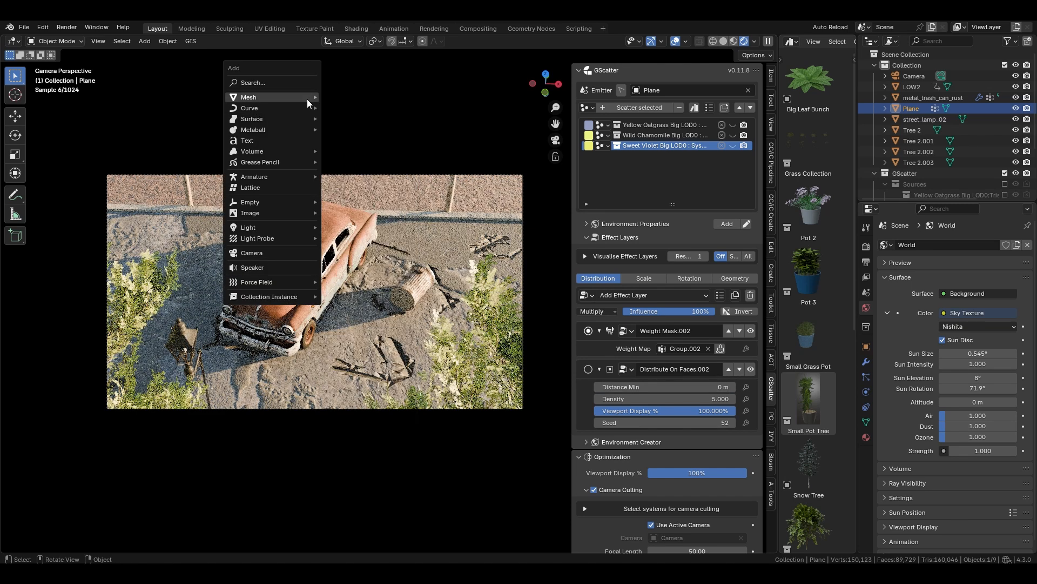
click(329, 108)
key(s)
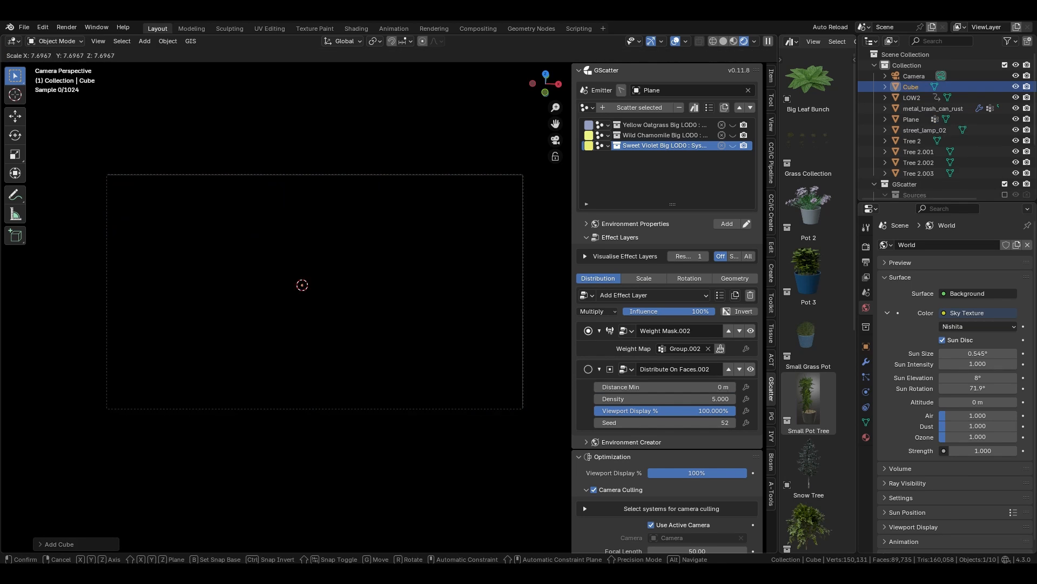
click(47, 336)
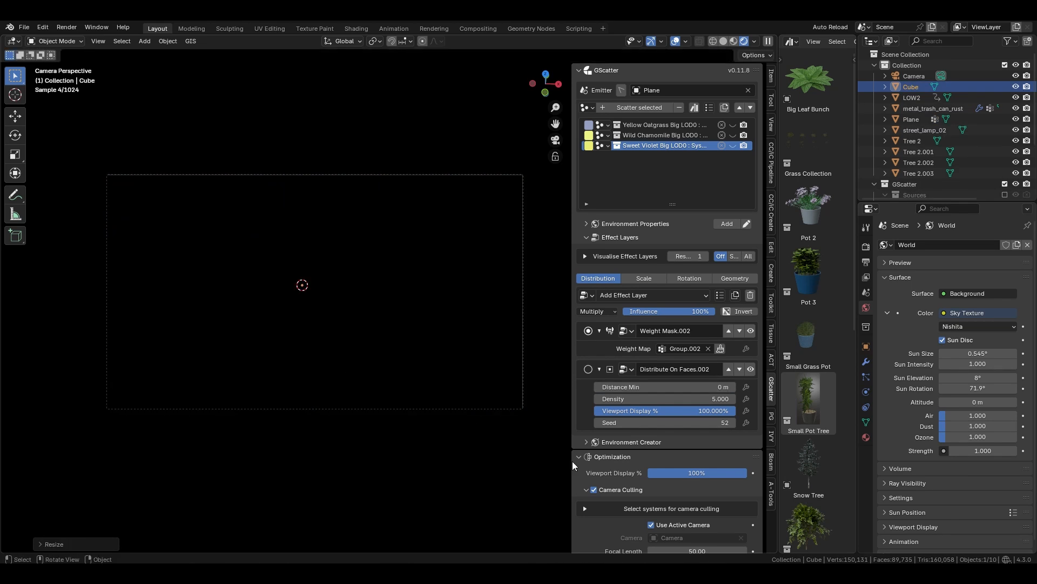
Show the cube's material settings, turn the asset browser area into a Shader Editor and widen it
click(866, 437)
drag(778, 372, 669, 346)
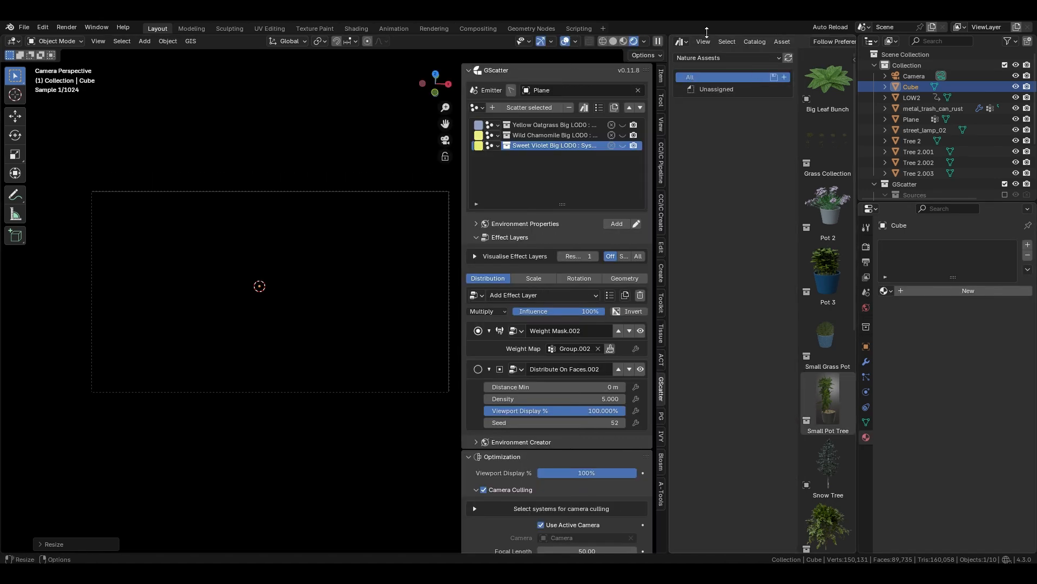
click(682, 42)
click(318, 128)
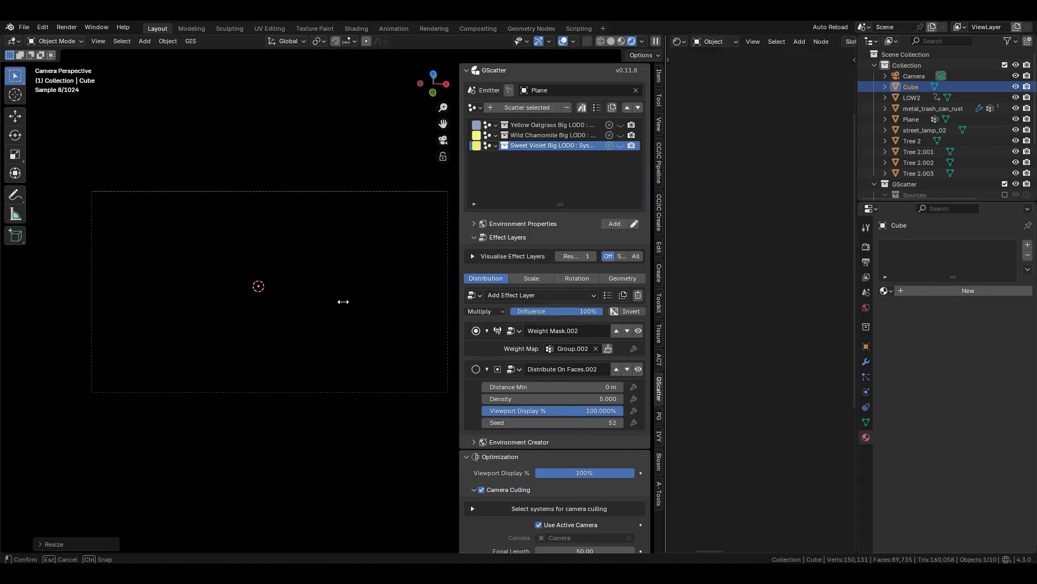
drag(343, 302, 335, 303)
Create a new material for the enclosing cube
click(943, 290)
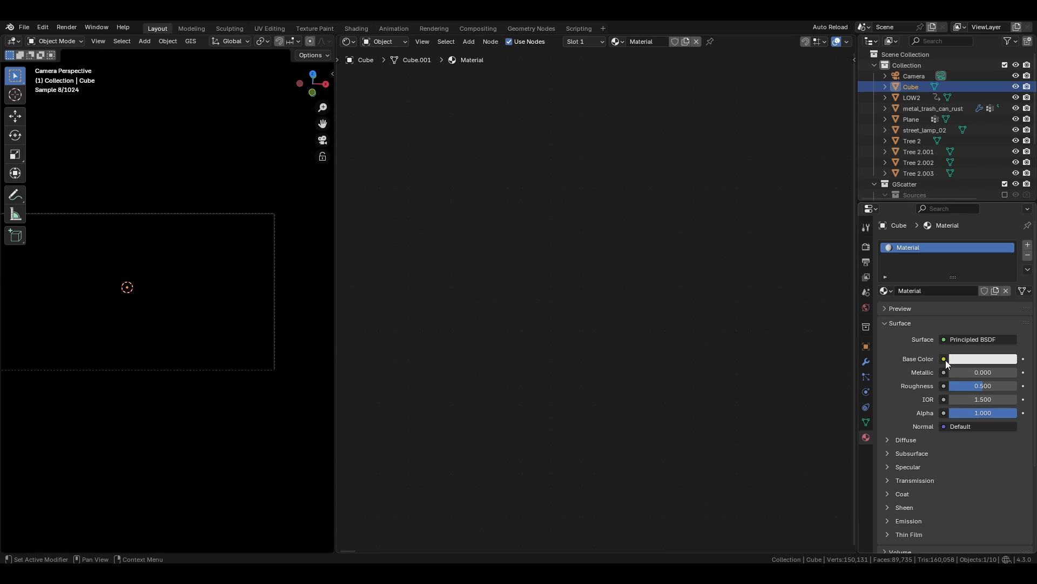
click(944, 337)
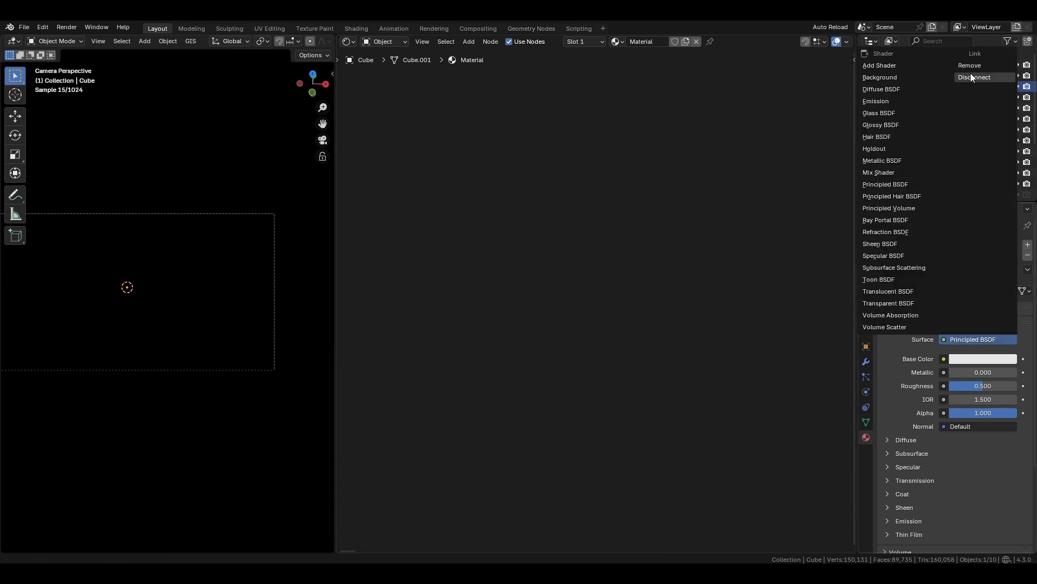
middle_drag(715, 314, 582, 354)
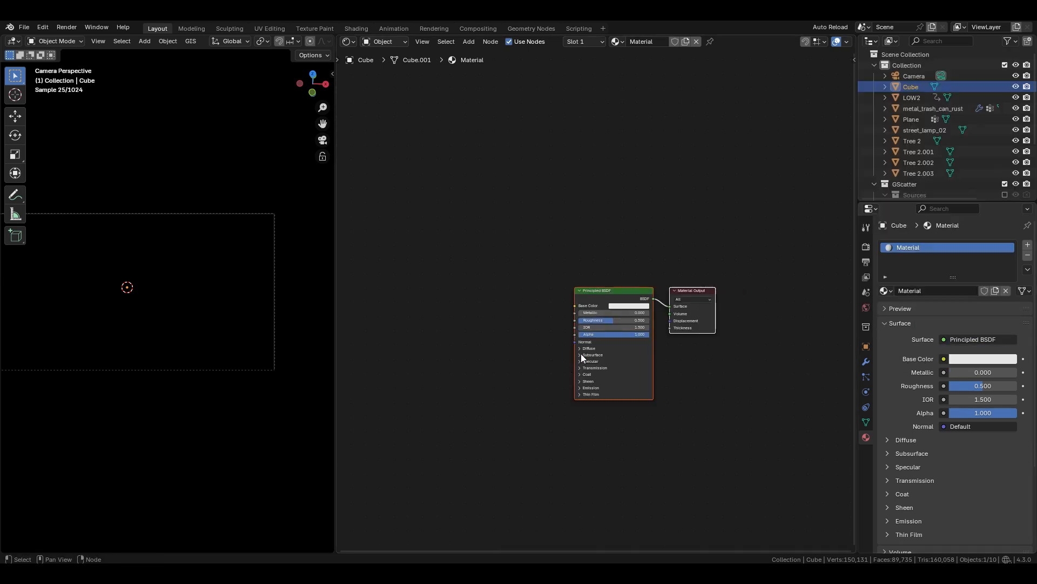
Widen the 3D viewport and remove the Principled BSDF surface shader from the enclosing cube's material
scroll(577, 300, up, 2)
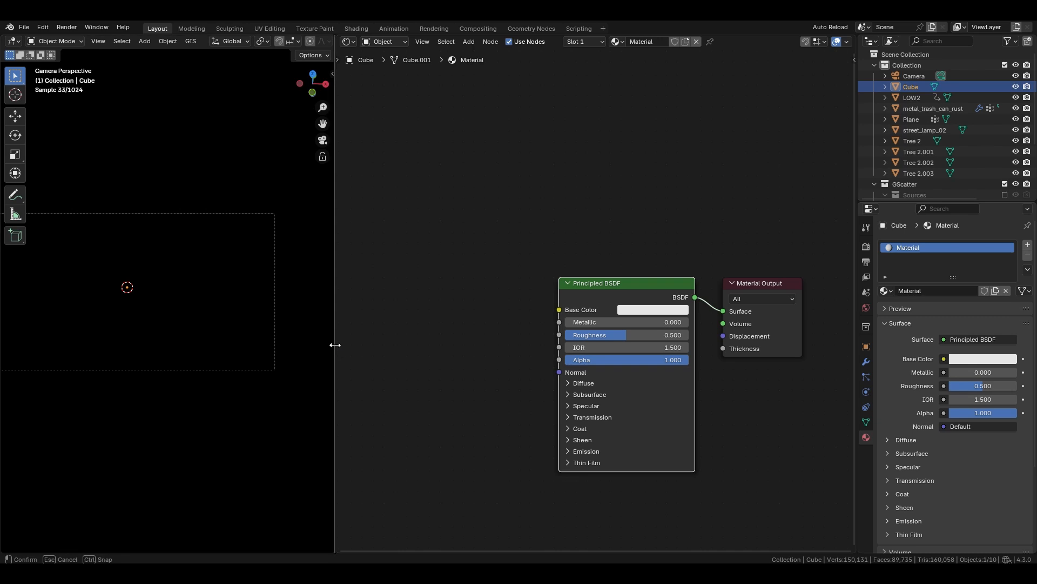
drag(335, 343, 422, 359)
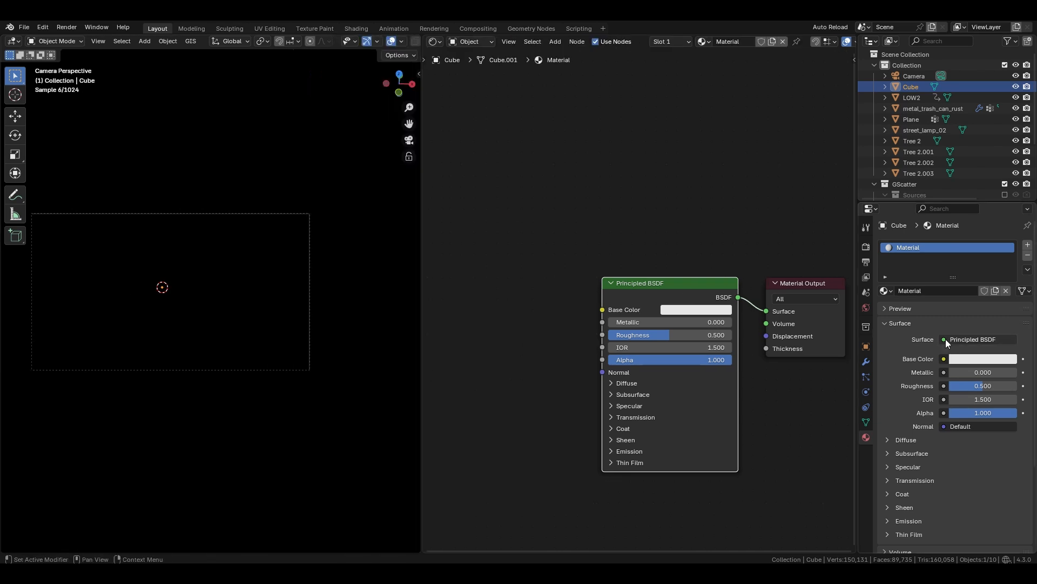
click(945, 339)
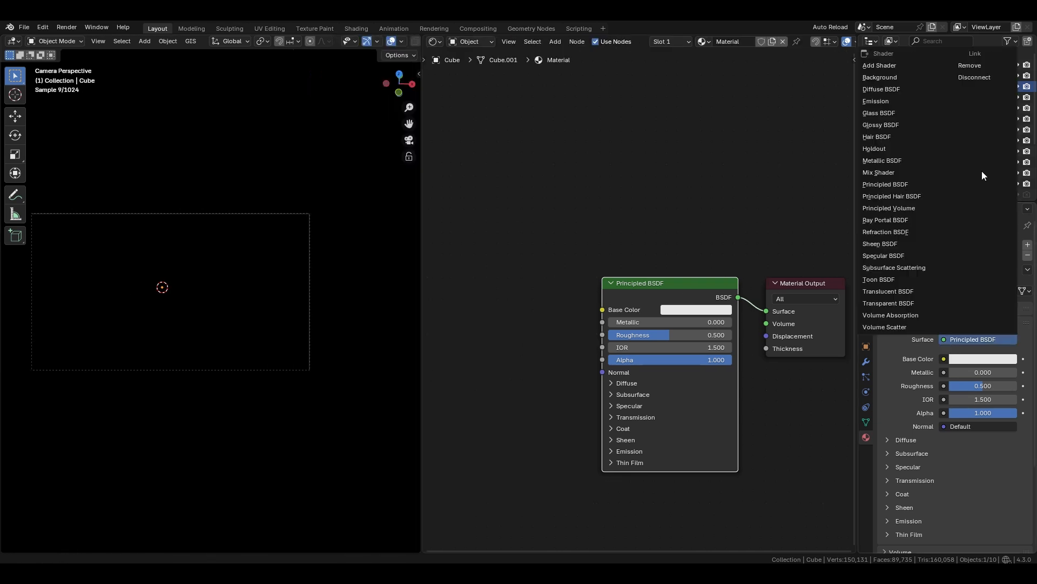
click(981, 69)
click(901, 357)
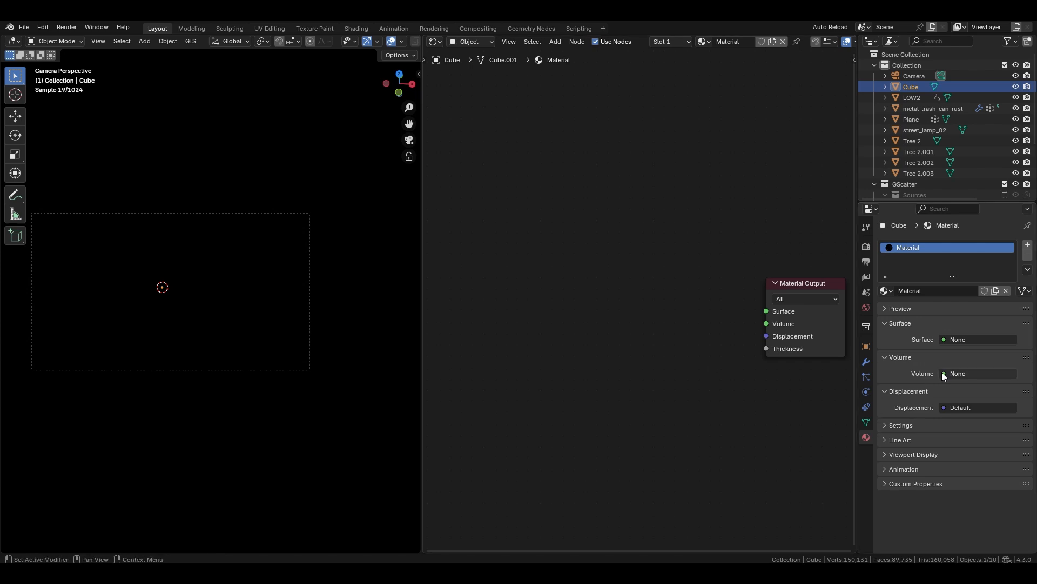
Assign a Principled Volume shader to the cube material's volume and set its density to 0.001
click(945, 374)
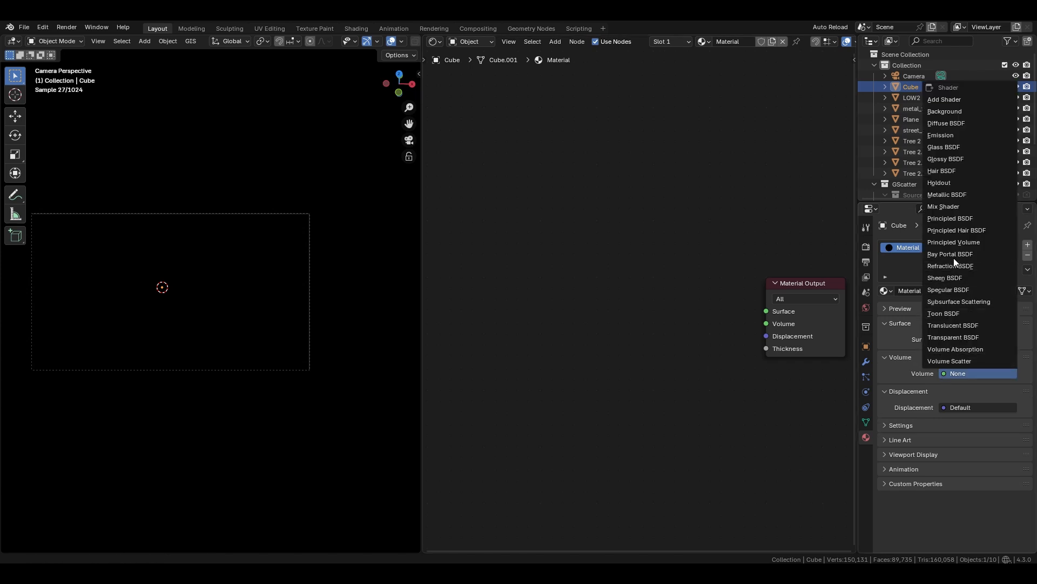
click(949, 242)
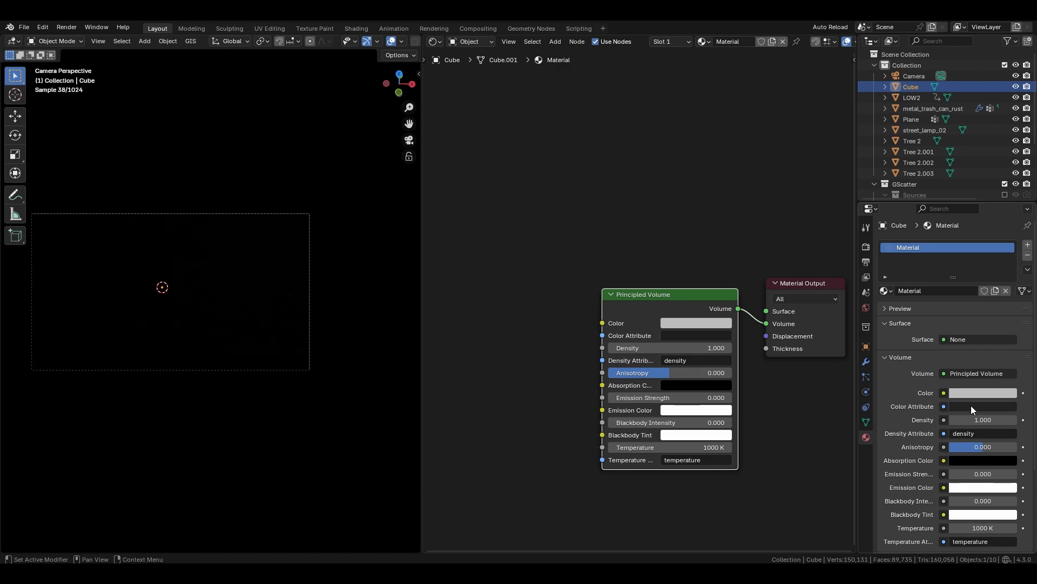
click(982, 421)
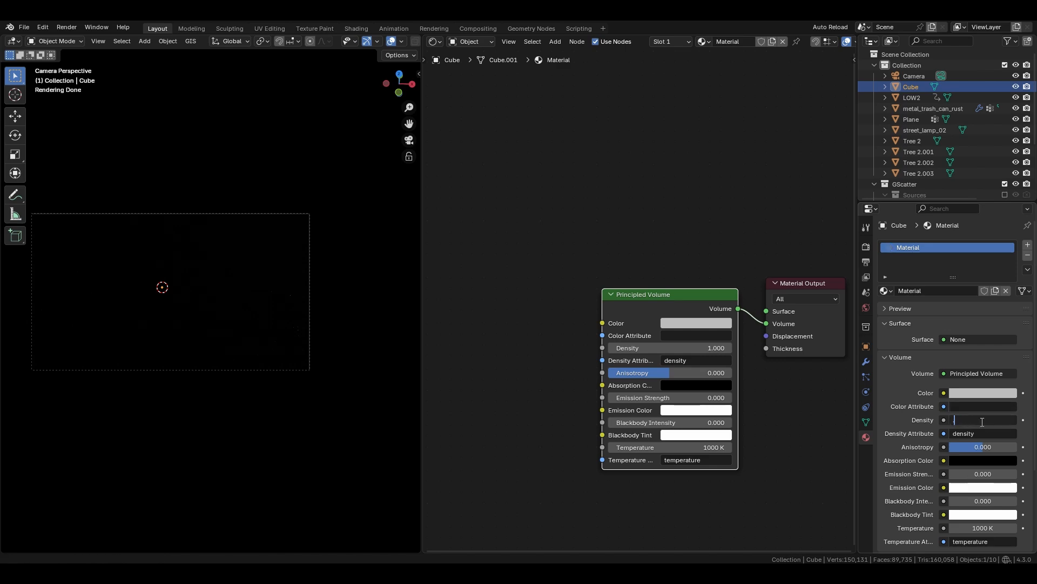
text(0.001)
key(Return)
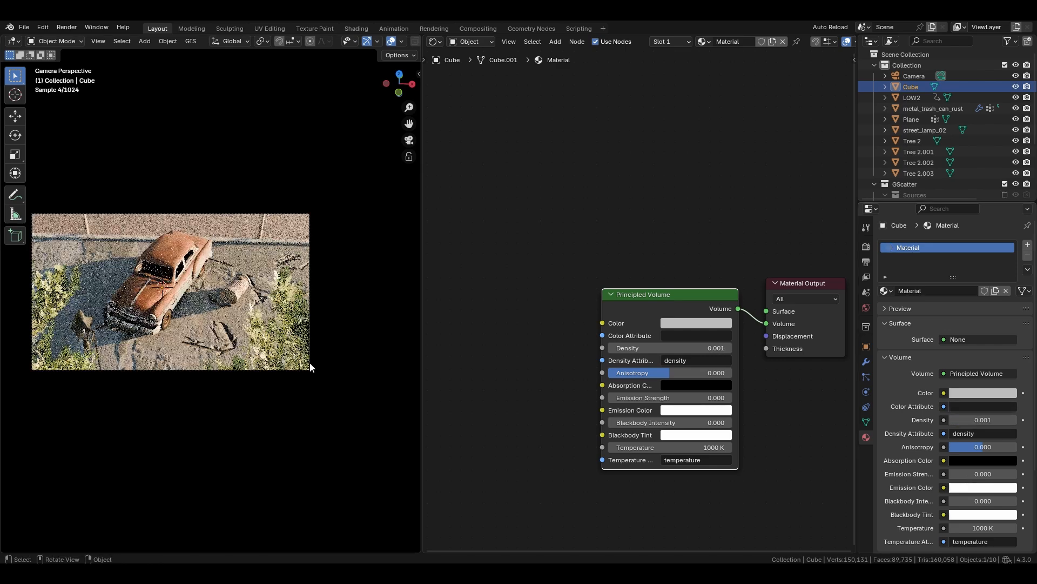
Change the Principled Volume's color to a pale yellow at full brightness
click(980, 391)
scroll(963, 270, up, 3)
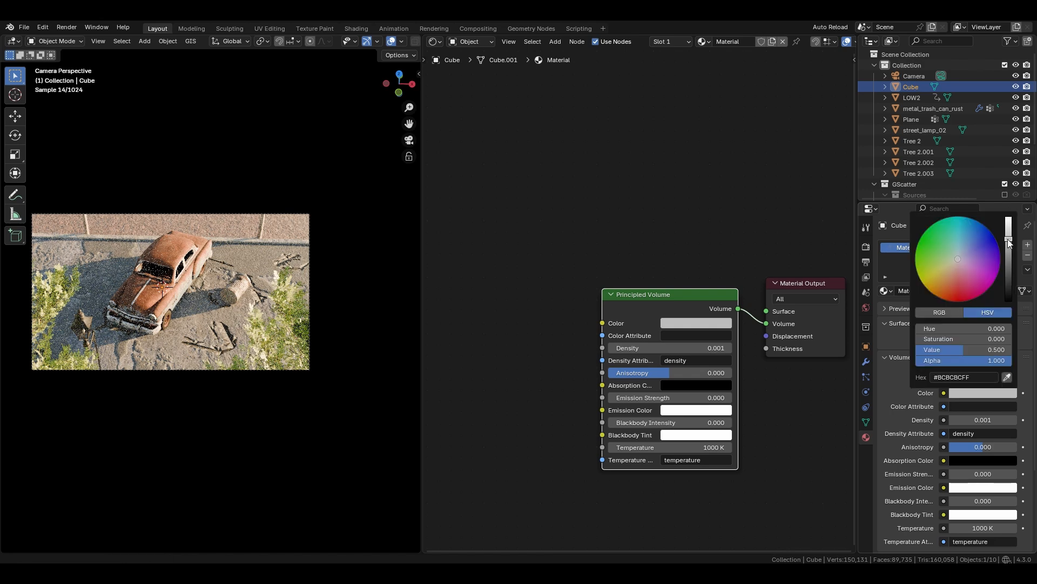
click(955, 264)
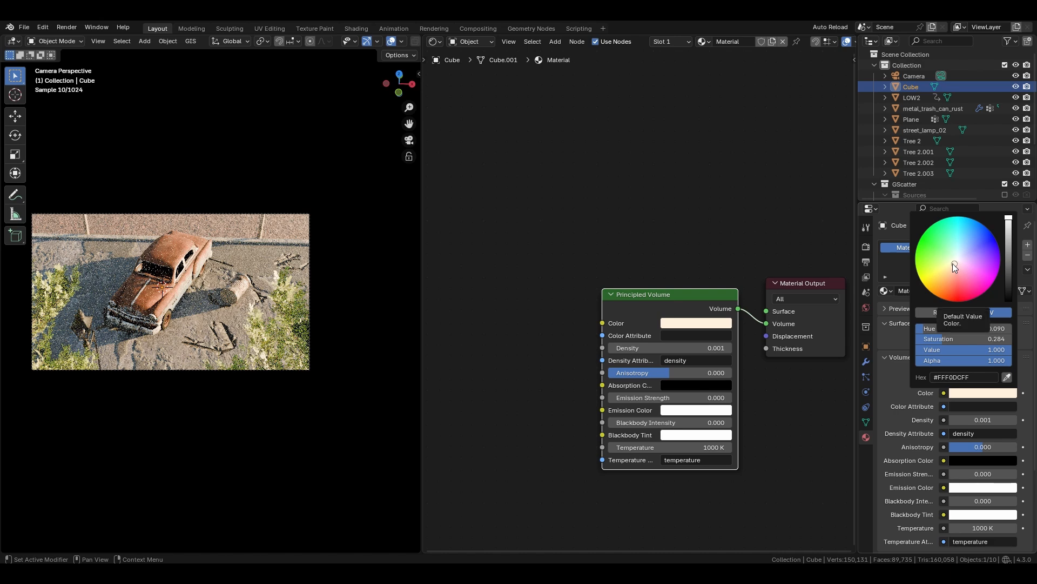
click(952, 263)
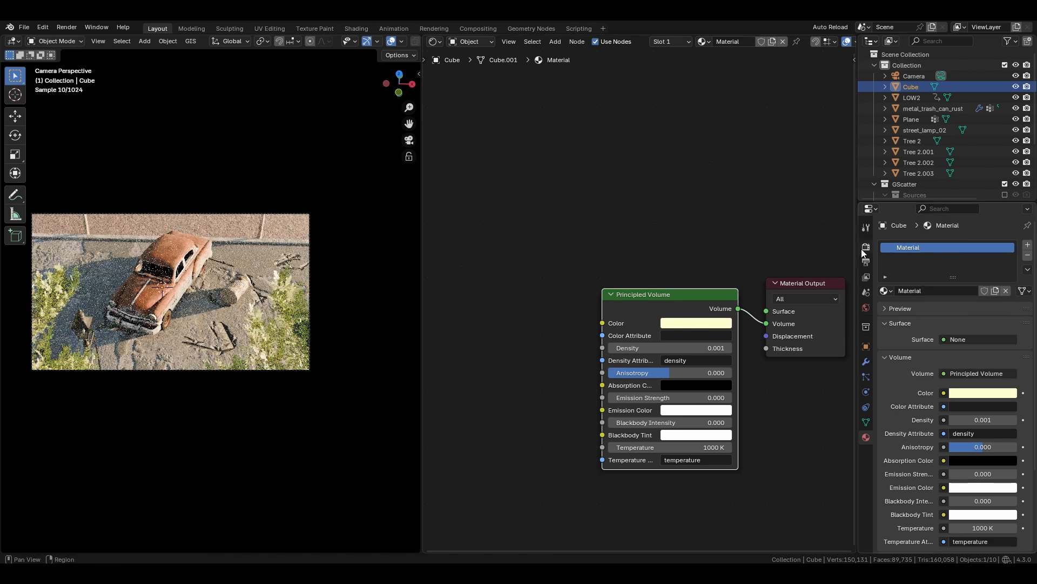
Set the scene's color management to the Filmic view transform with the Very High Contrast look
click(866, 248)
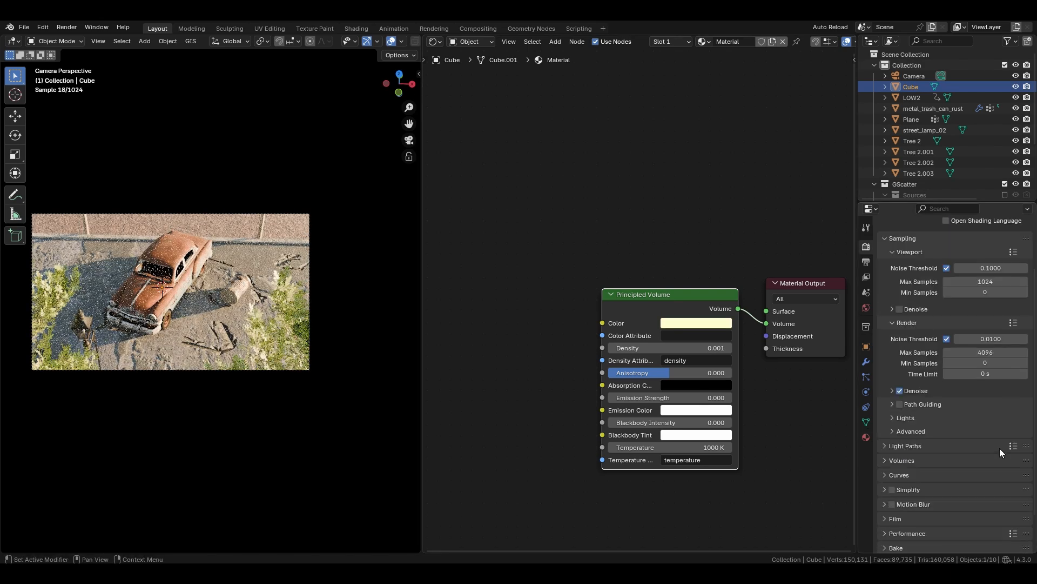
scroll(1000, 448, down, 1)
scroll(968, 497, down, 1)
click(937, 549)
scroll(941, 519, down, 3)
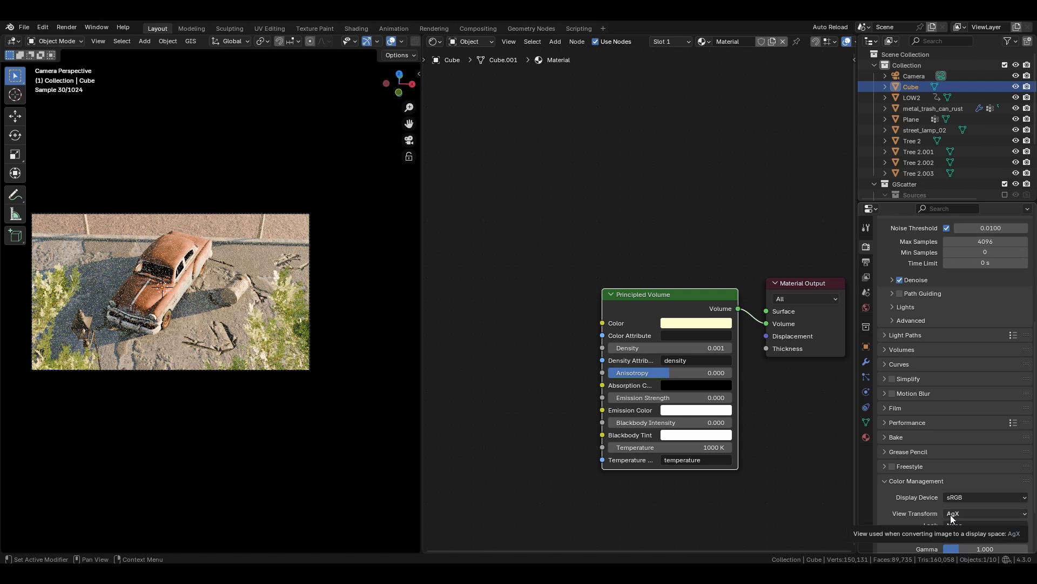
click(952, 515)
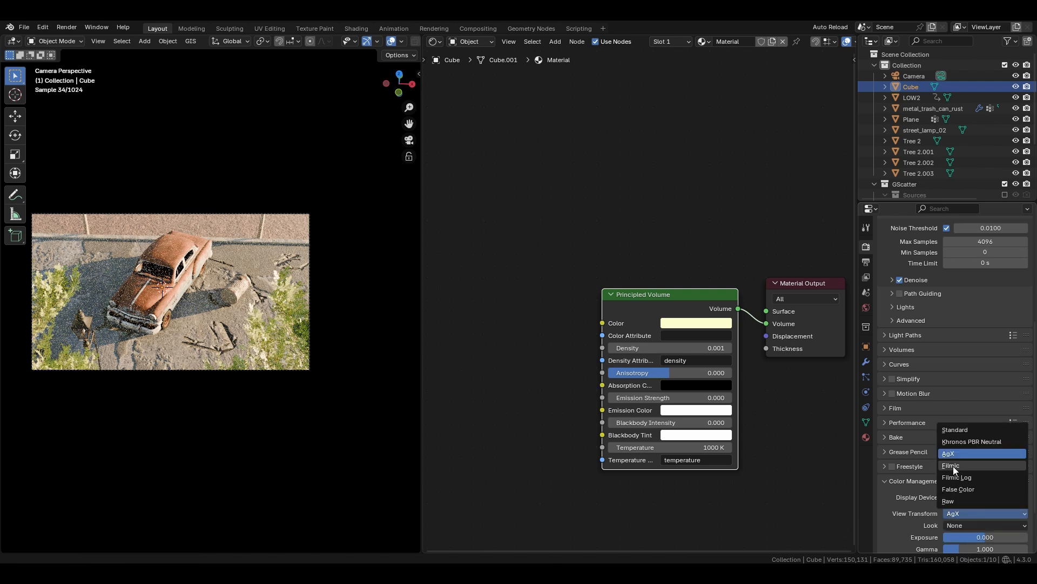
click(954, 465)
click(959, 525)
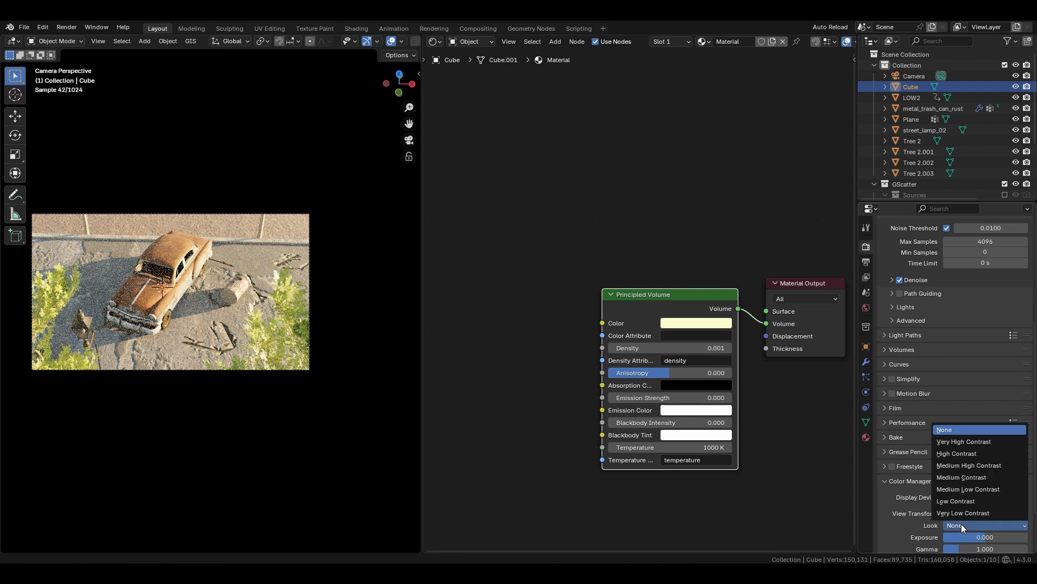
click(954, 441)
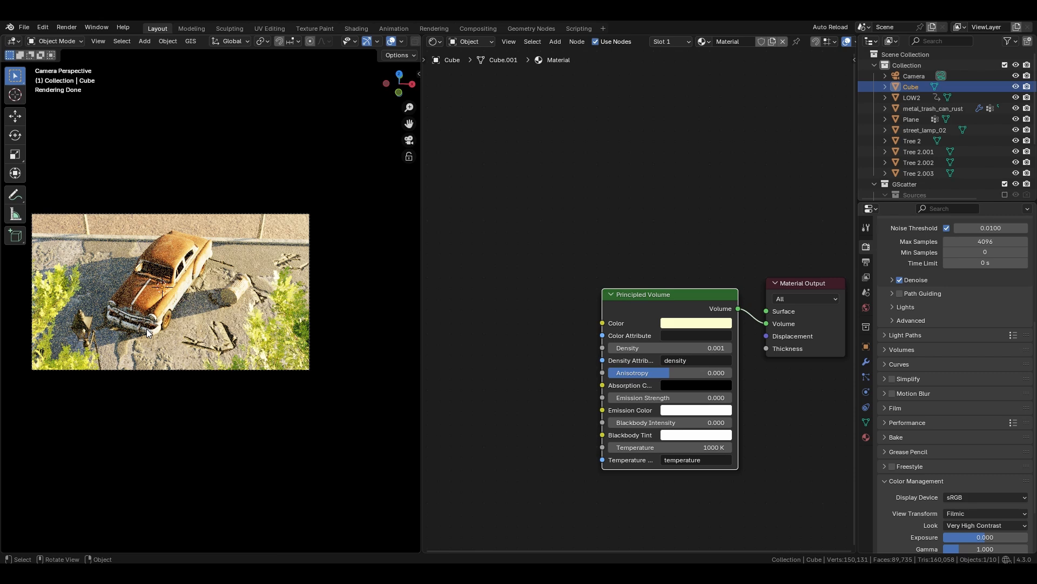
Enable depth of field on the camera and pick the rusty car as its focus object
shift+middle_drag(206, 391, 228, 388)
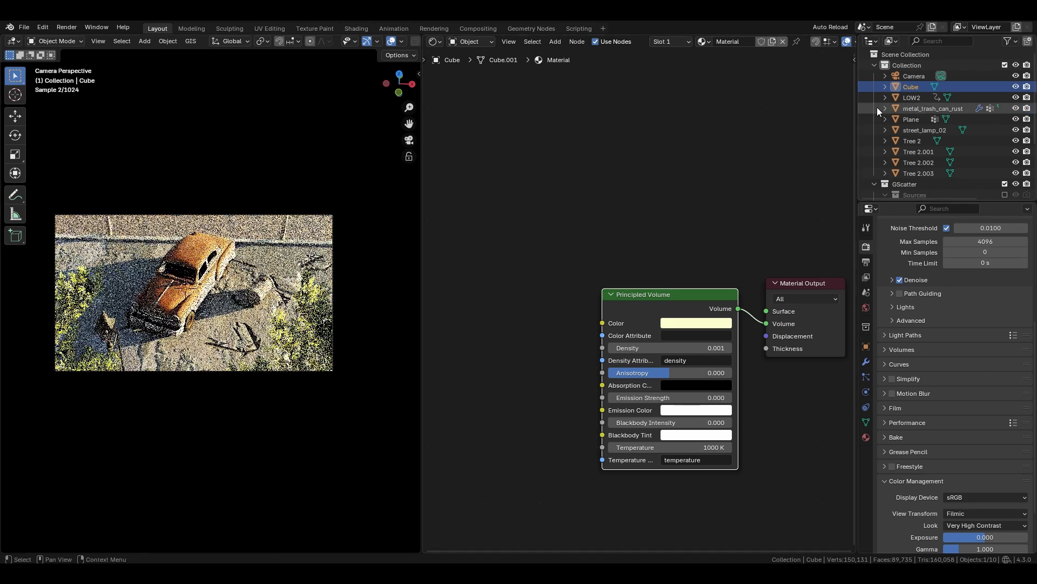
click(906, 76)
click(866, 391)
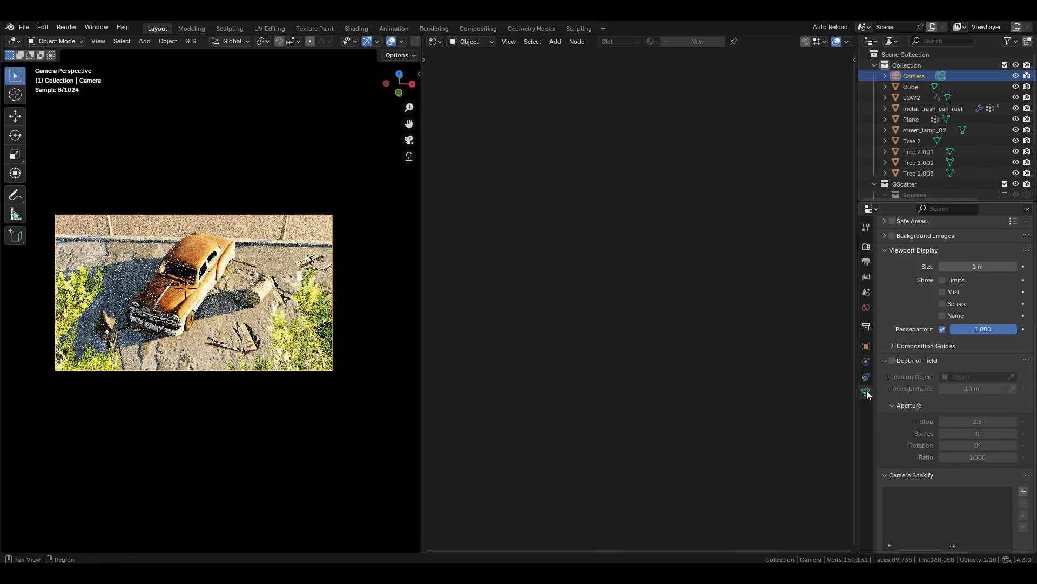
click(909, 406)
click(893, 360)
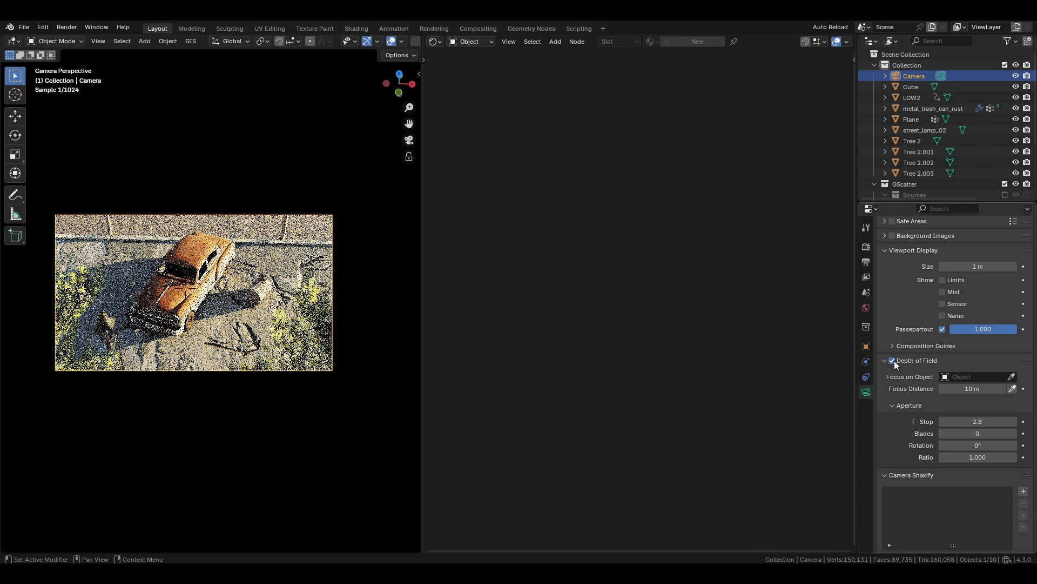
click(1012, 377)
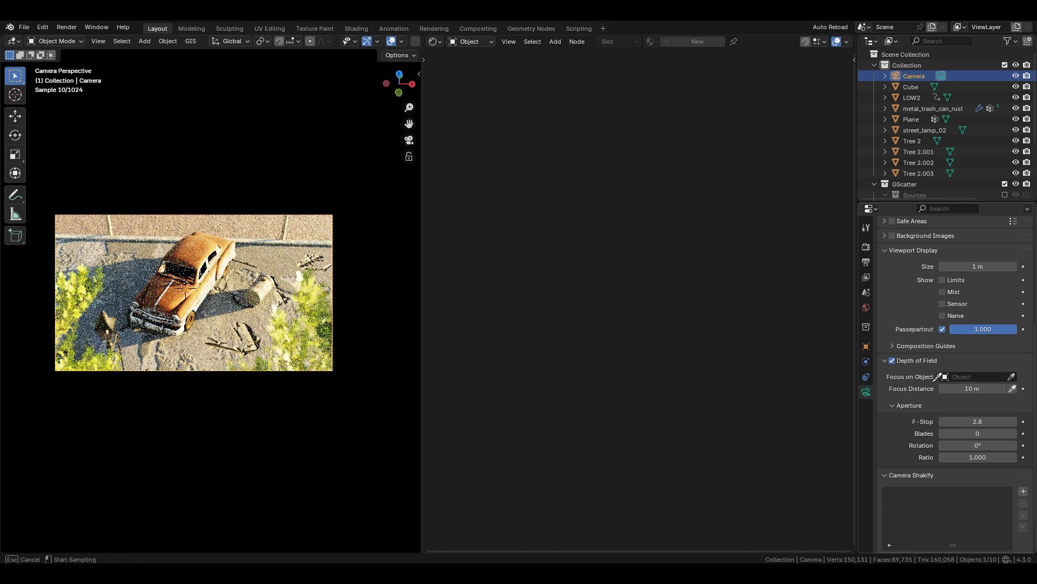
click(192, 253)
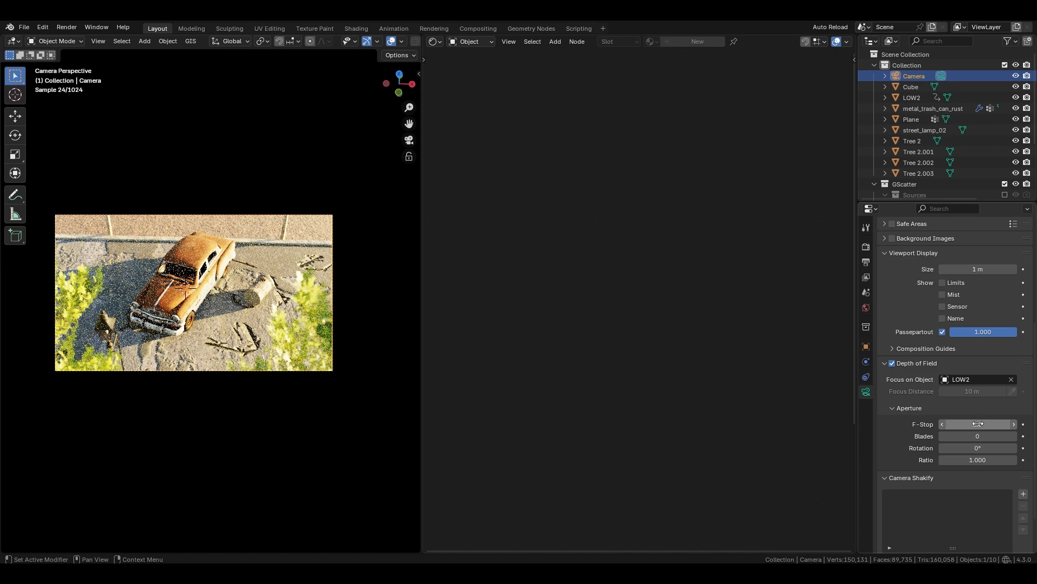
Try f-stops of 0.1, 3 and 2 for the camera's depth of field and set it back to 2.8
drag(978, 424, 918, 424)
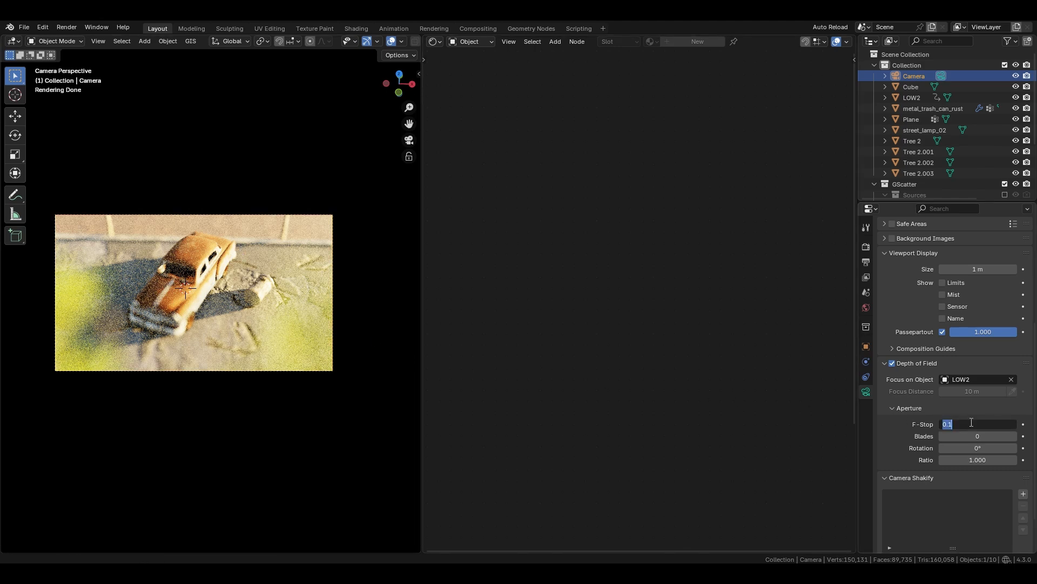
key(Return)
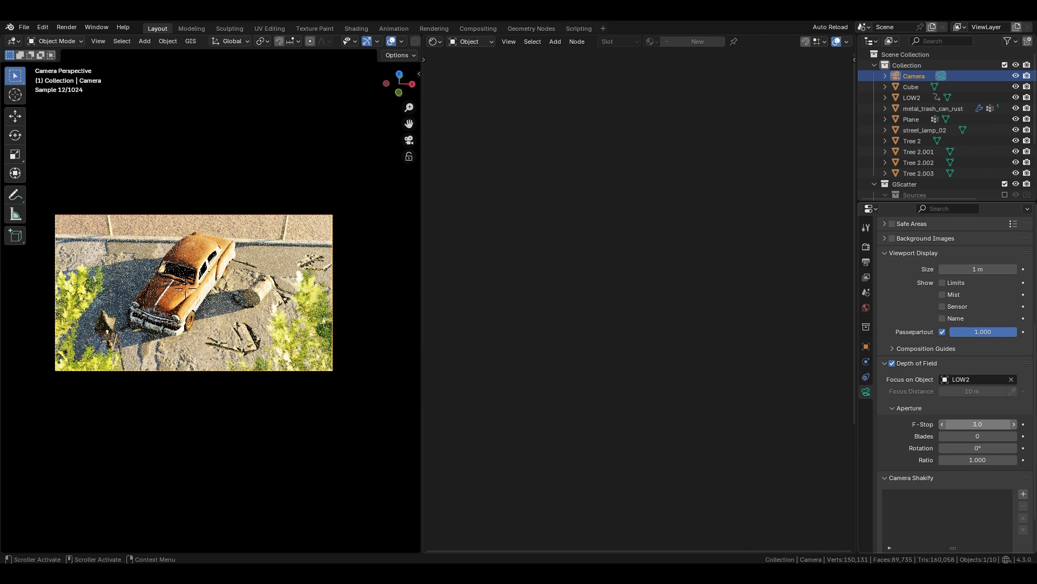
click(992, 424)
text(2)
key(Return)
click(992, 421)
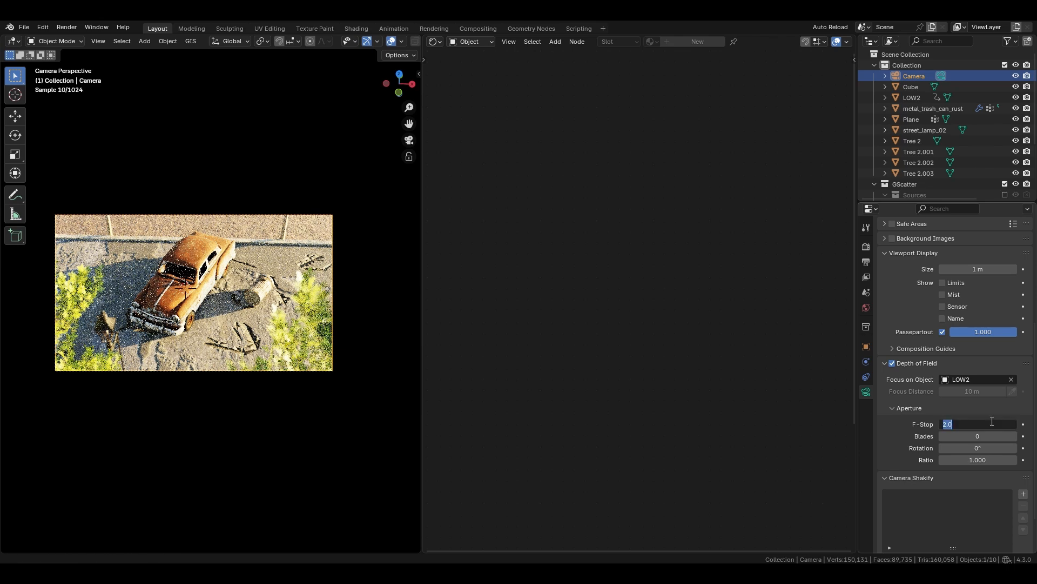
text(2.8)
key(Return)
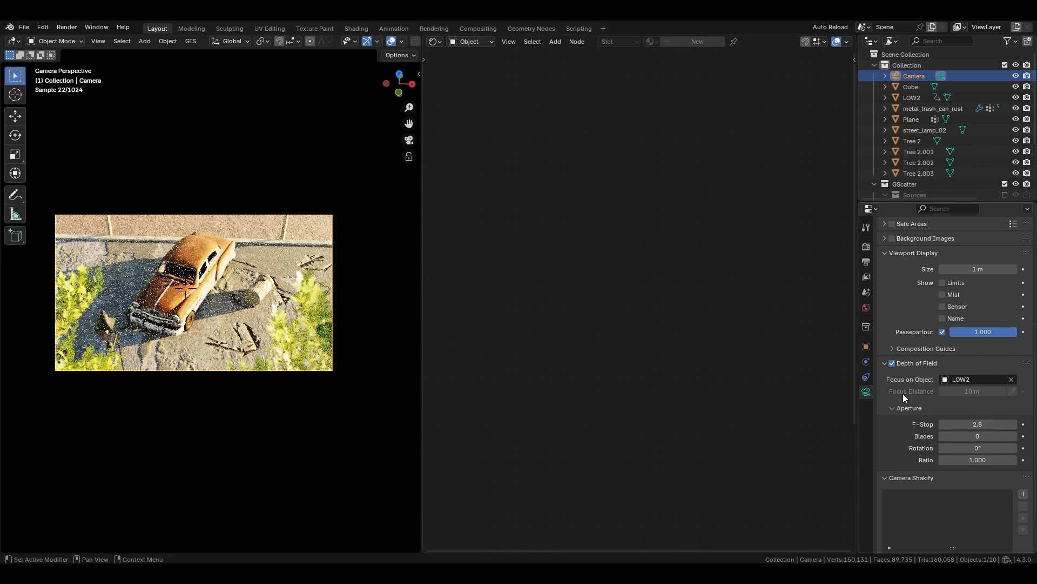
Show the scene's Cycles render settings and look through them from sampling to color management
scroll(903, 394, up, 6)
click(866, 247)
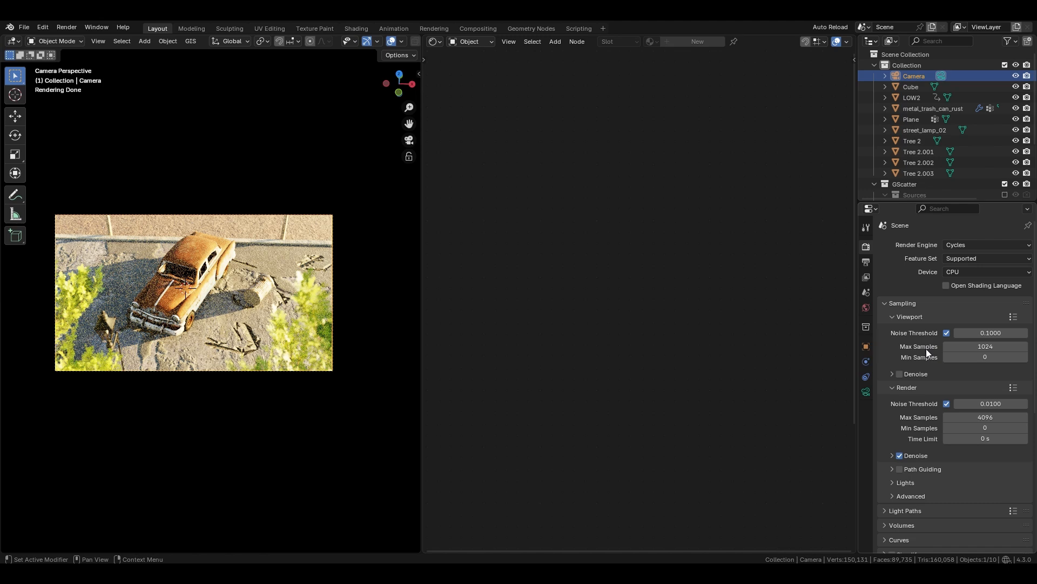
scroll(936, 309, down, 8)
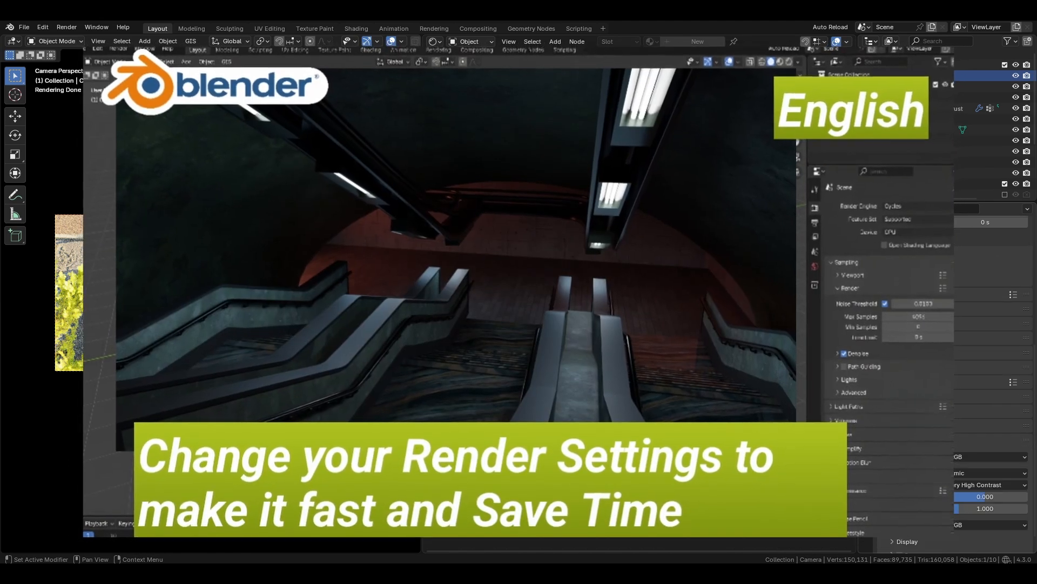
scroll(930, 321, up, 8)
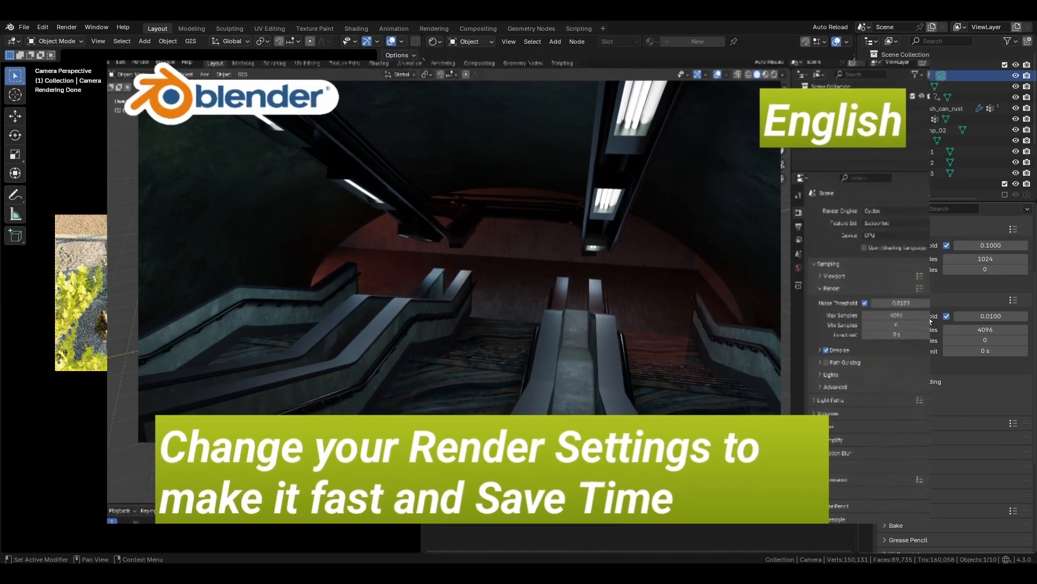